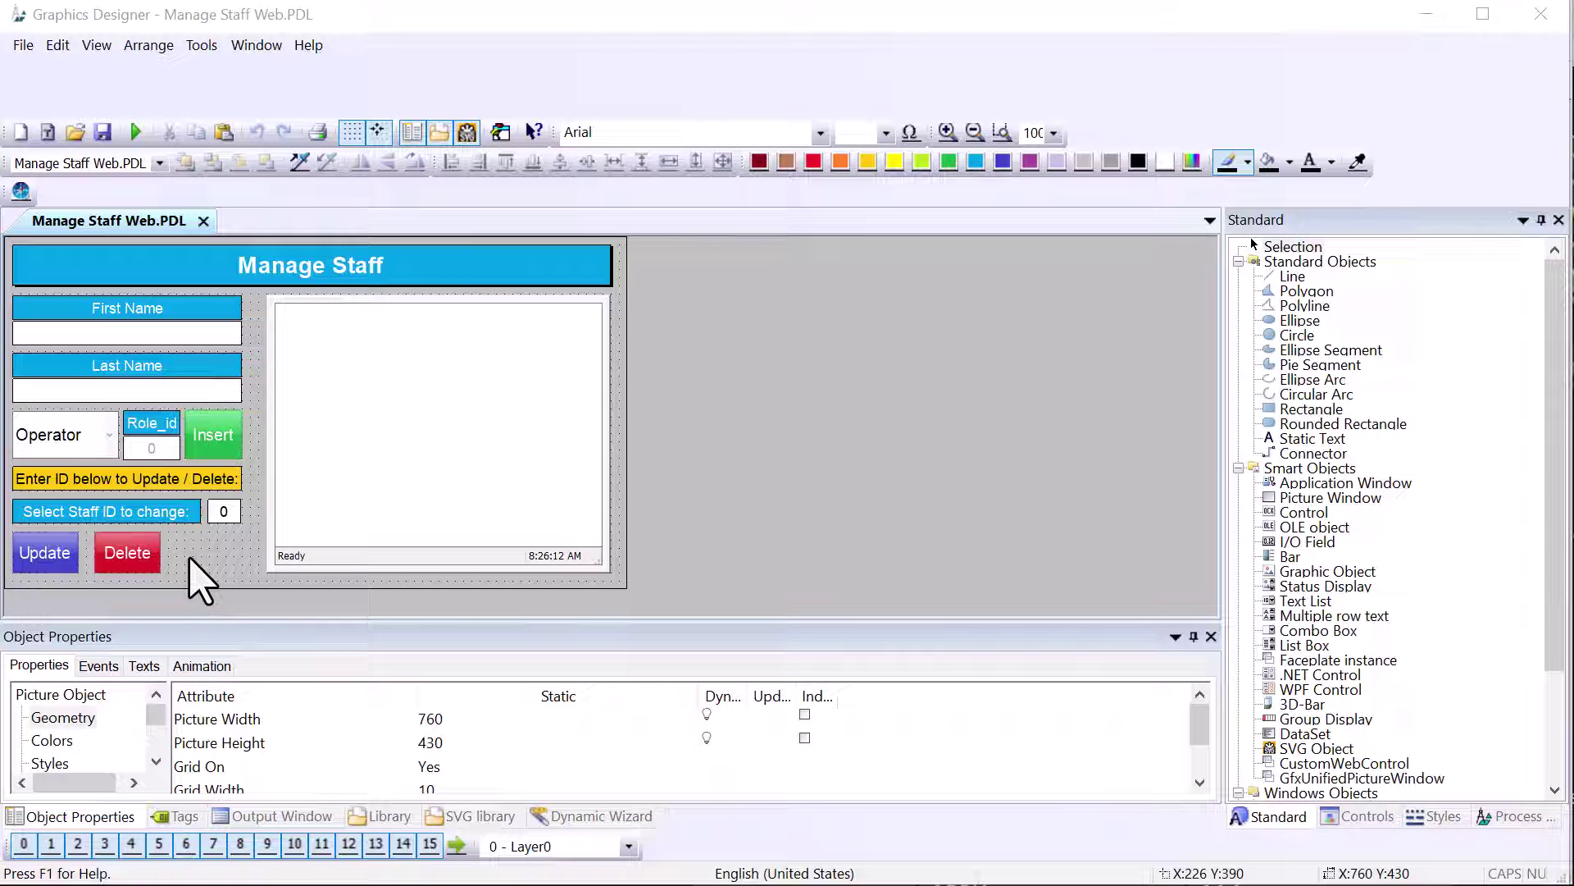
# Step: Inspect the web browser control in the Manage Staff Web.PDL picture and close that picture
pyautogui.click(444, 417)
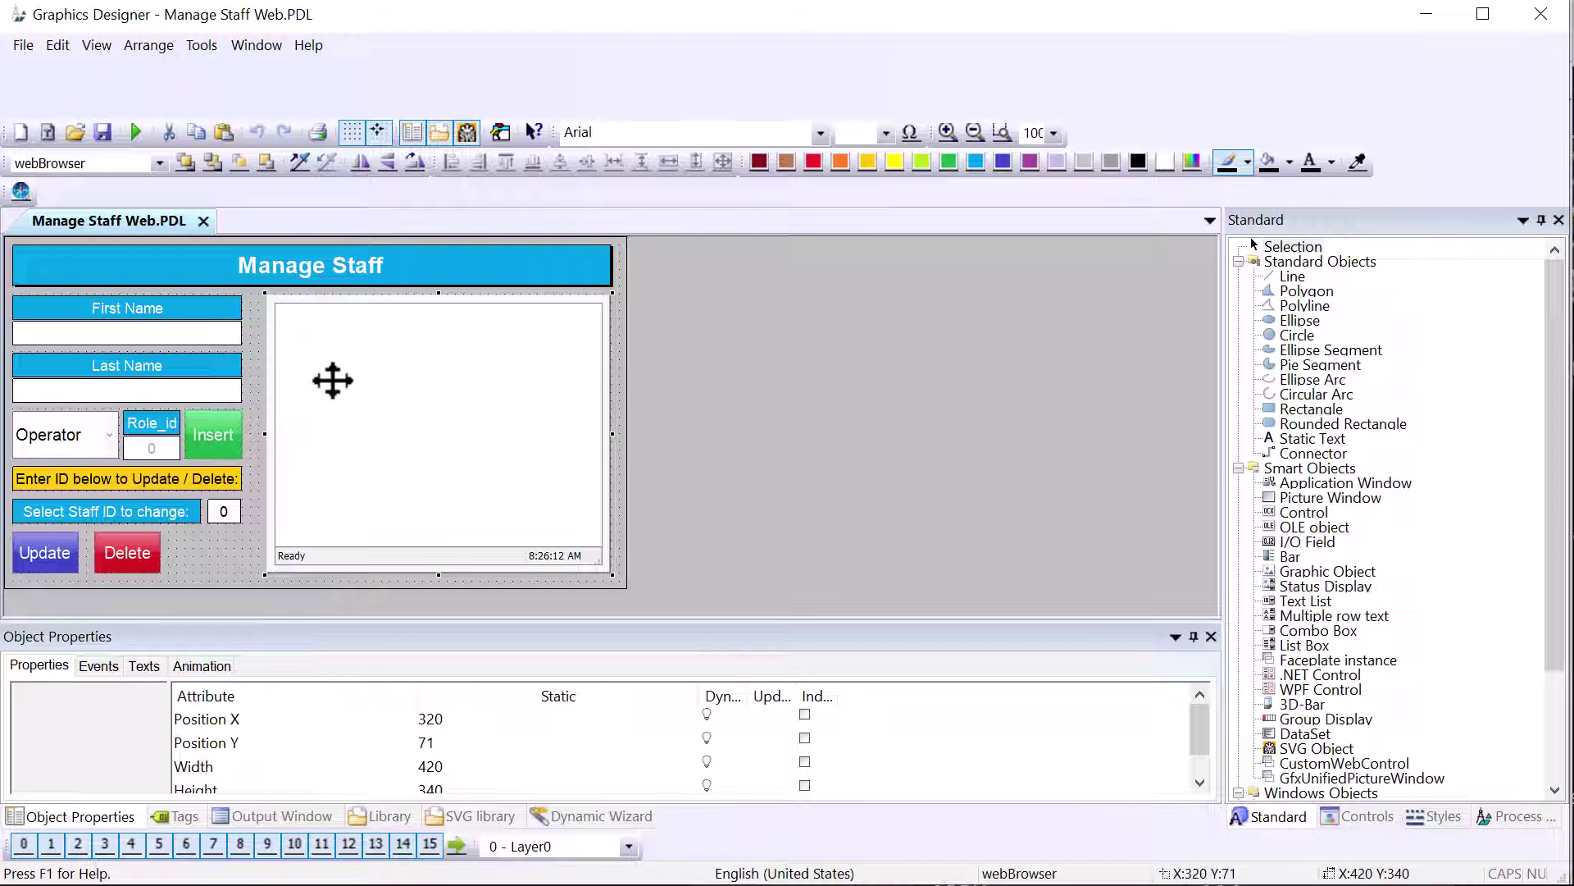
pyautogui.click(234, 471)
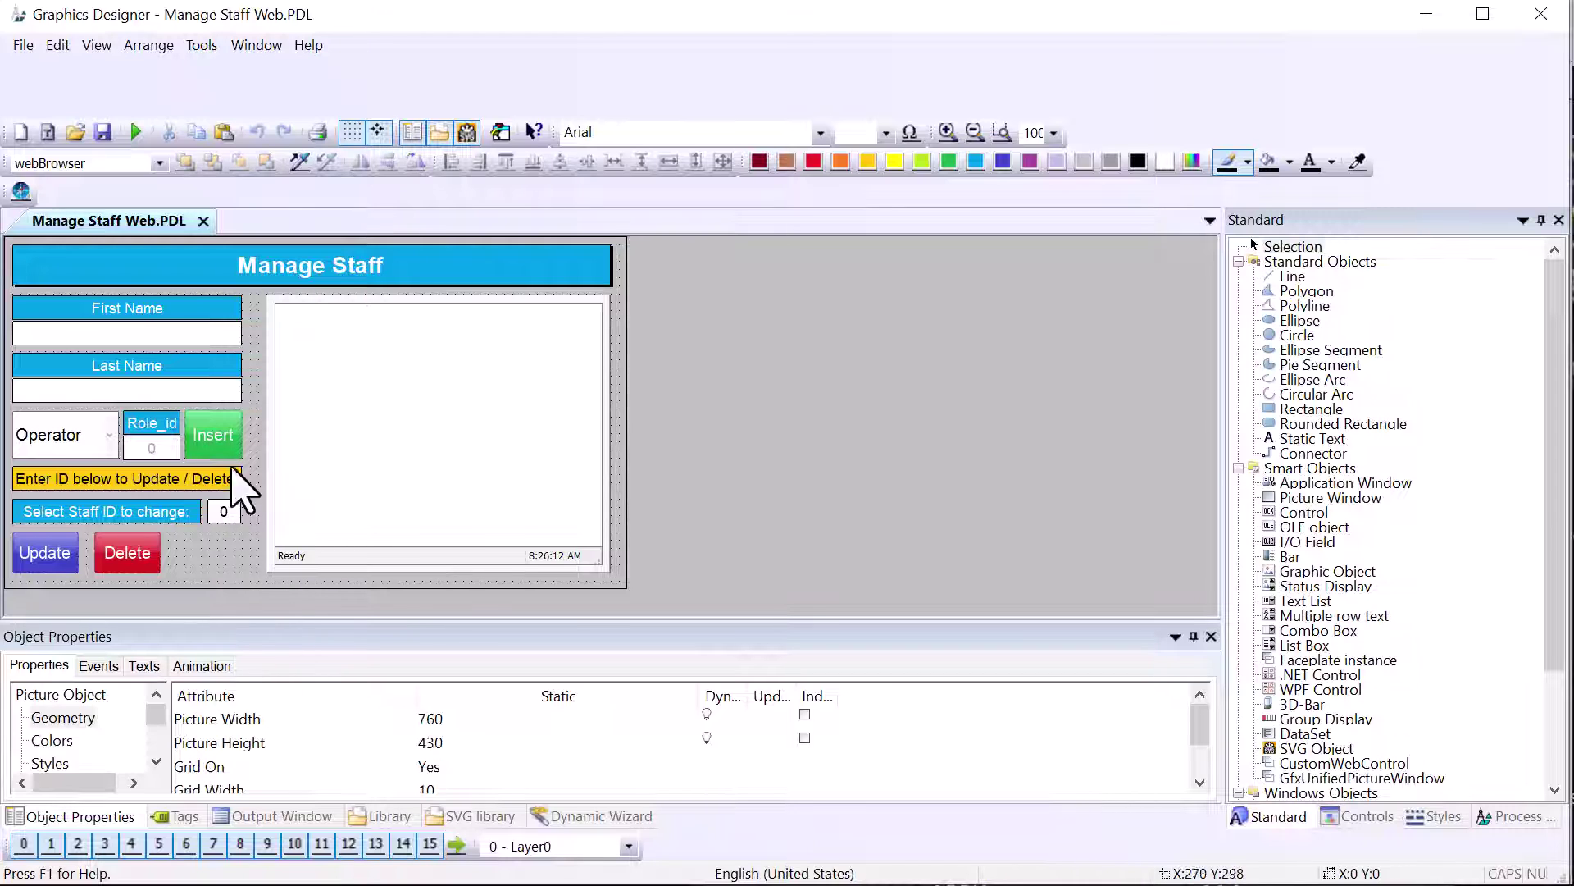
pyautogui.click(205, 223)
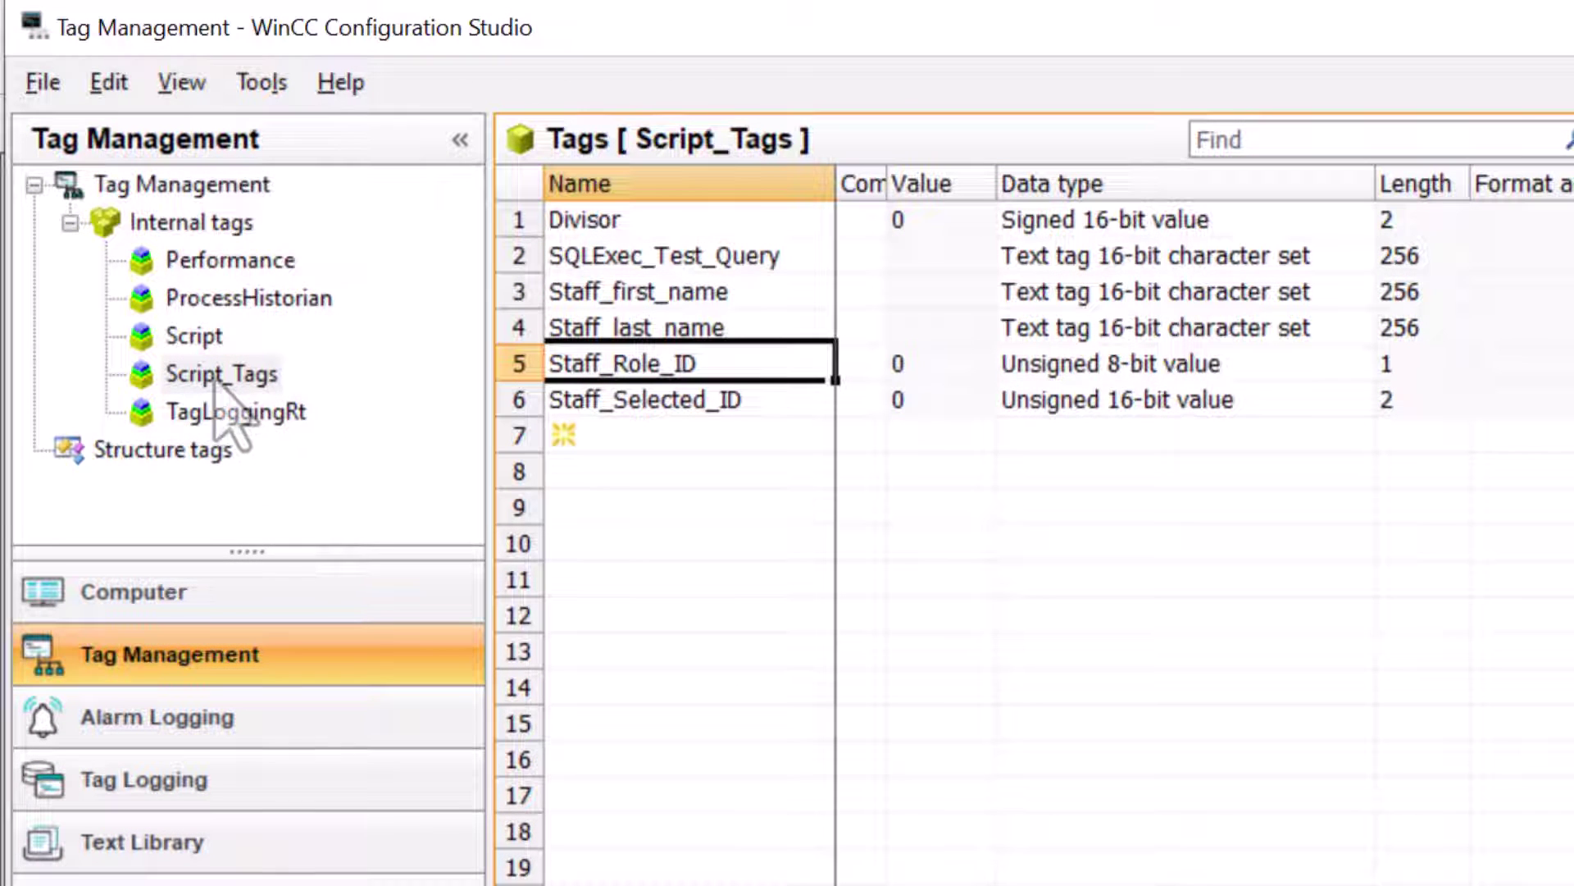
# Step: Examine the names and data types of the staff tags, from Staff_first_name to Staff_Selected_ID, in the Script_Tags group of Tag Management
pyautogui.click(141, 379)
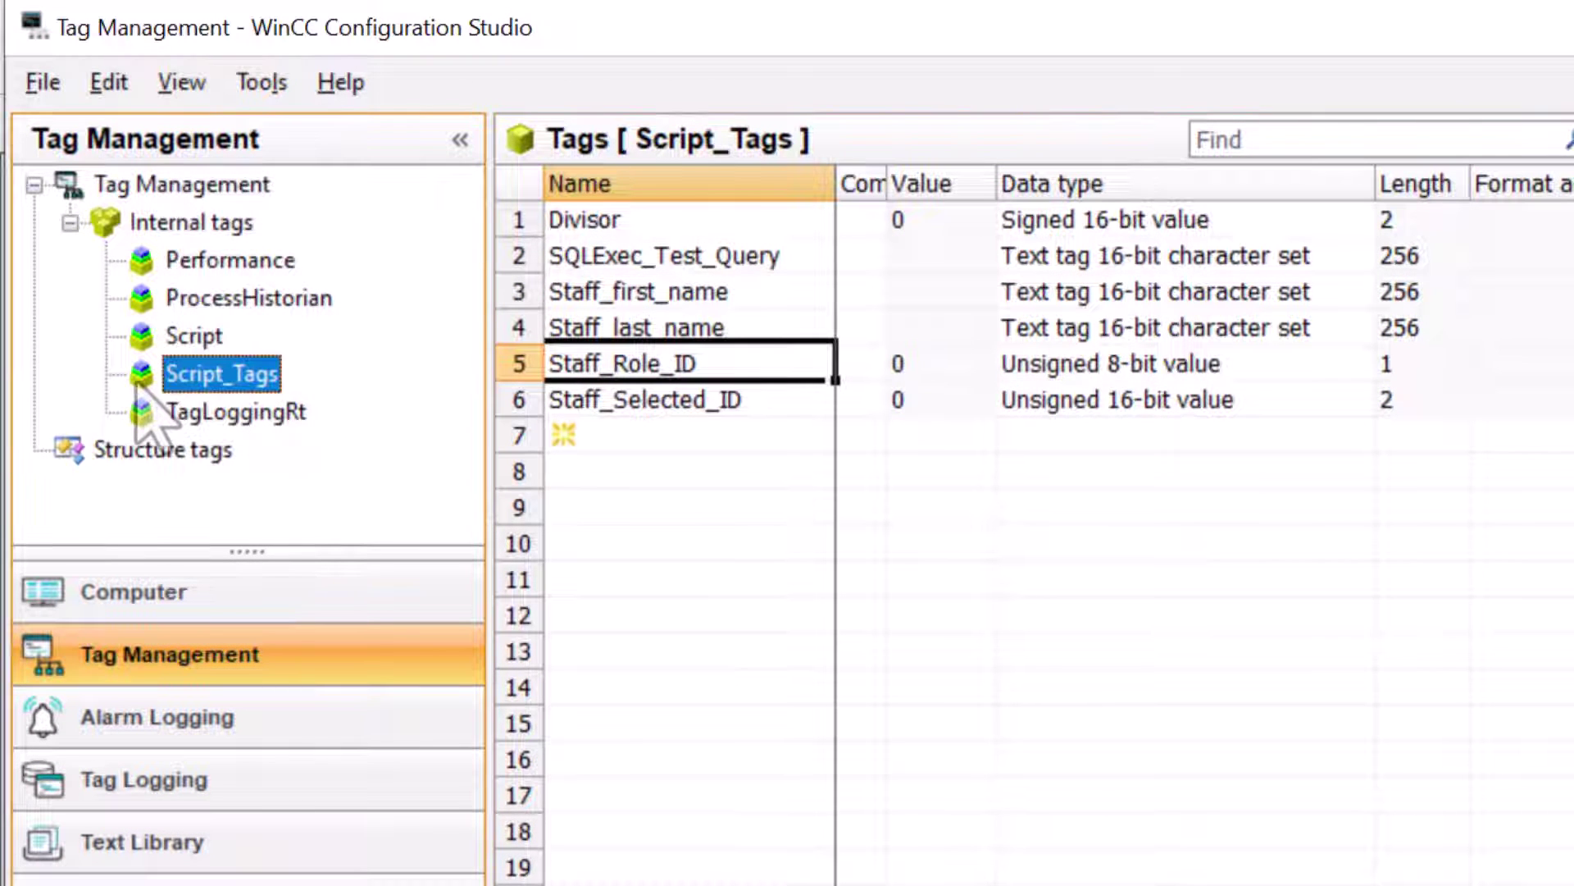
pyautogui.click(500, 305)
pyautogui.moveTo(505, 328); pyautogui.dragTo(673, 394)
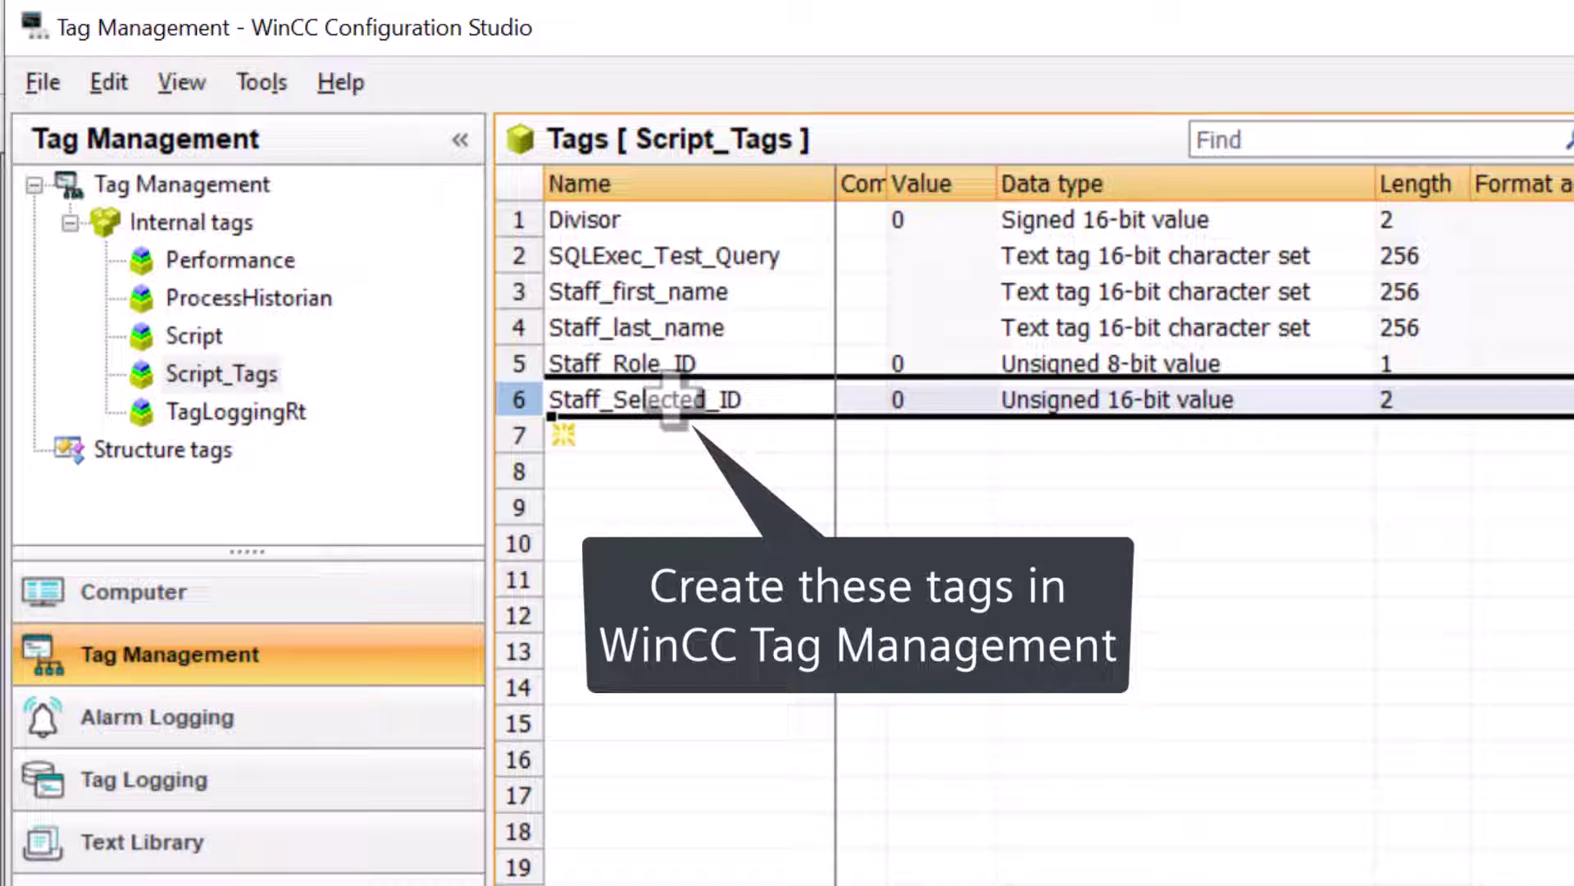
pyautogui.moveTo(673, 394); pyautogui.dragTo(524, 399)
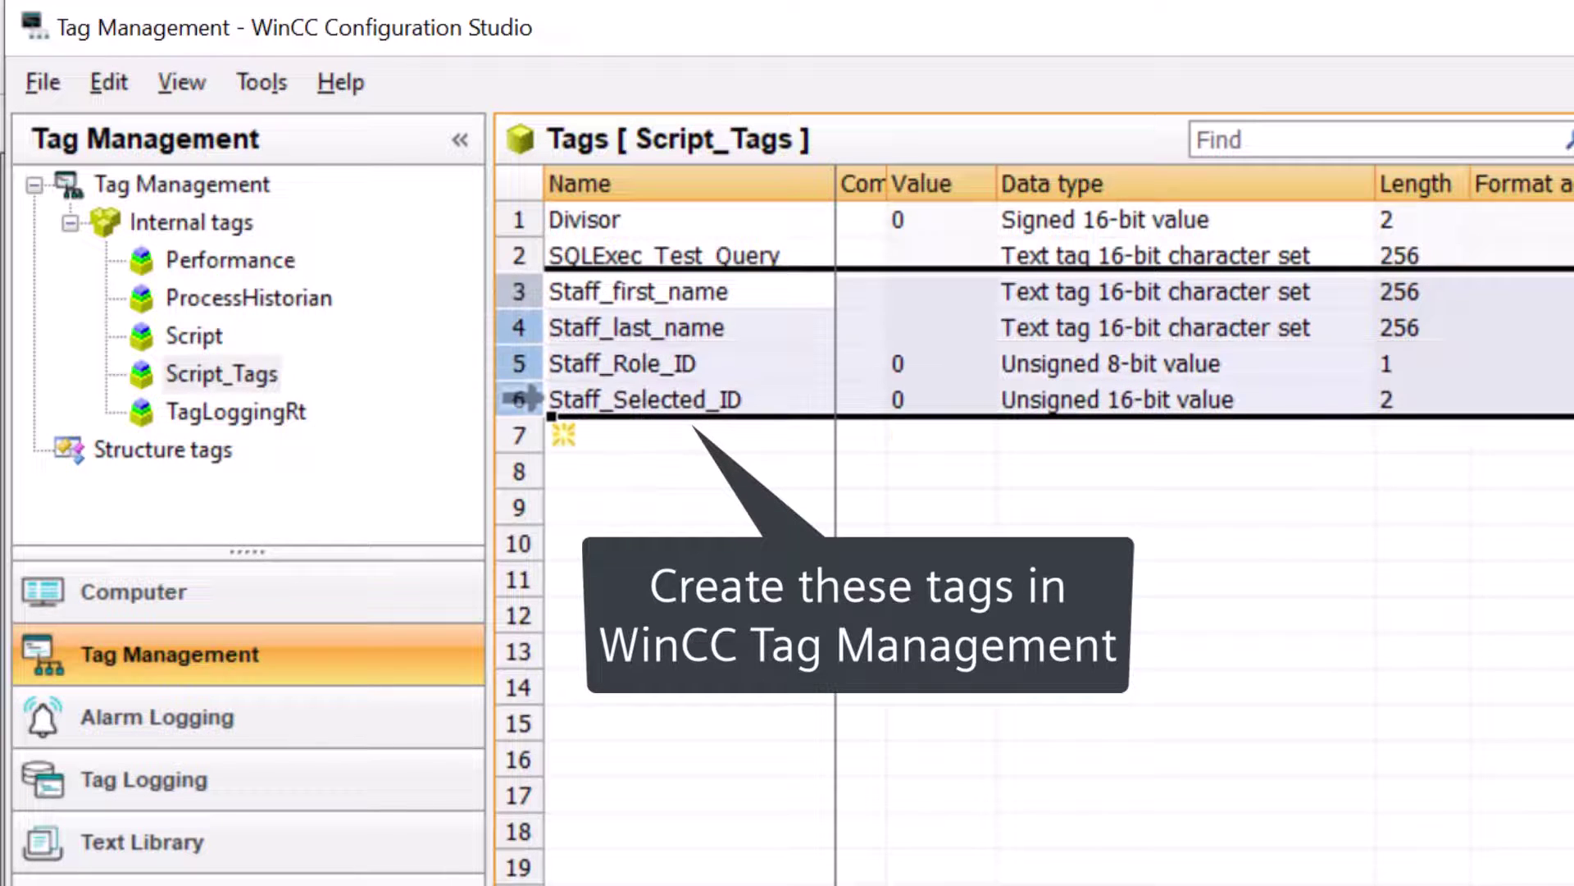
pyautogui.click(1021, 295)
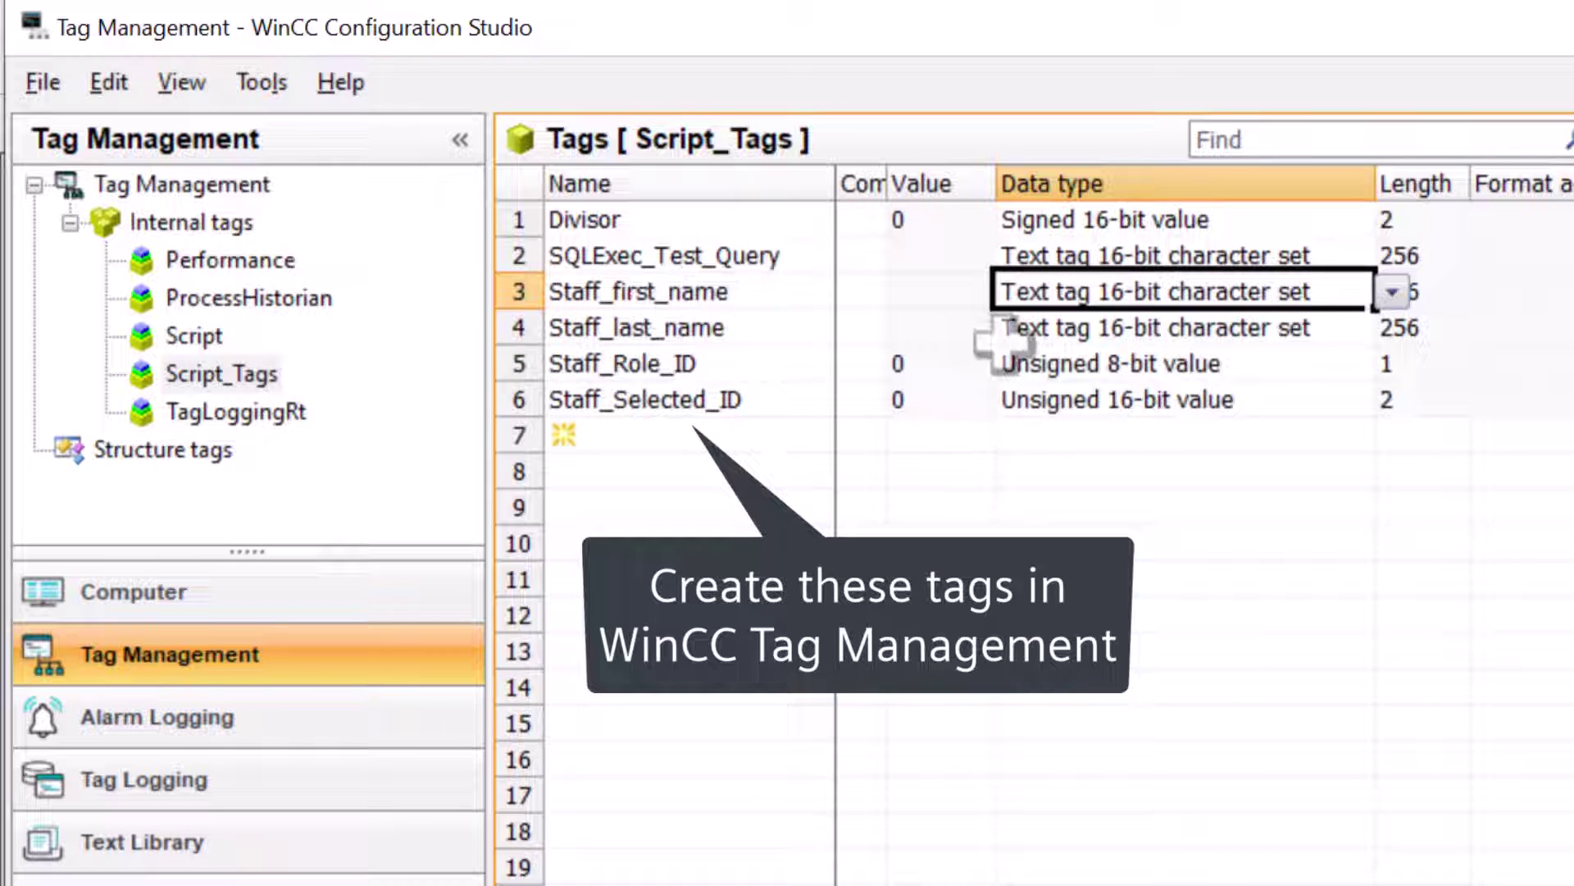
pyautogui.click(1052, 332)
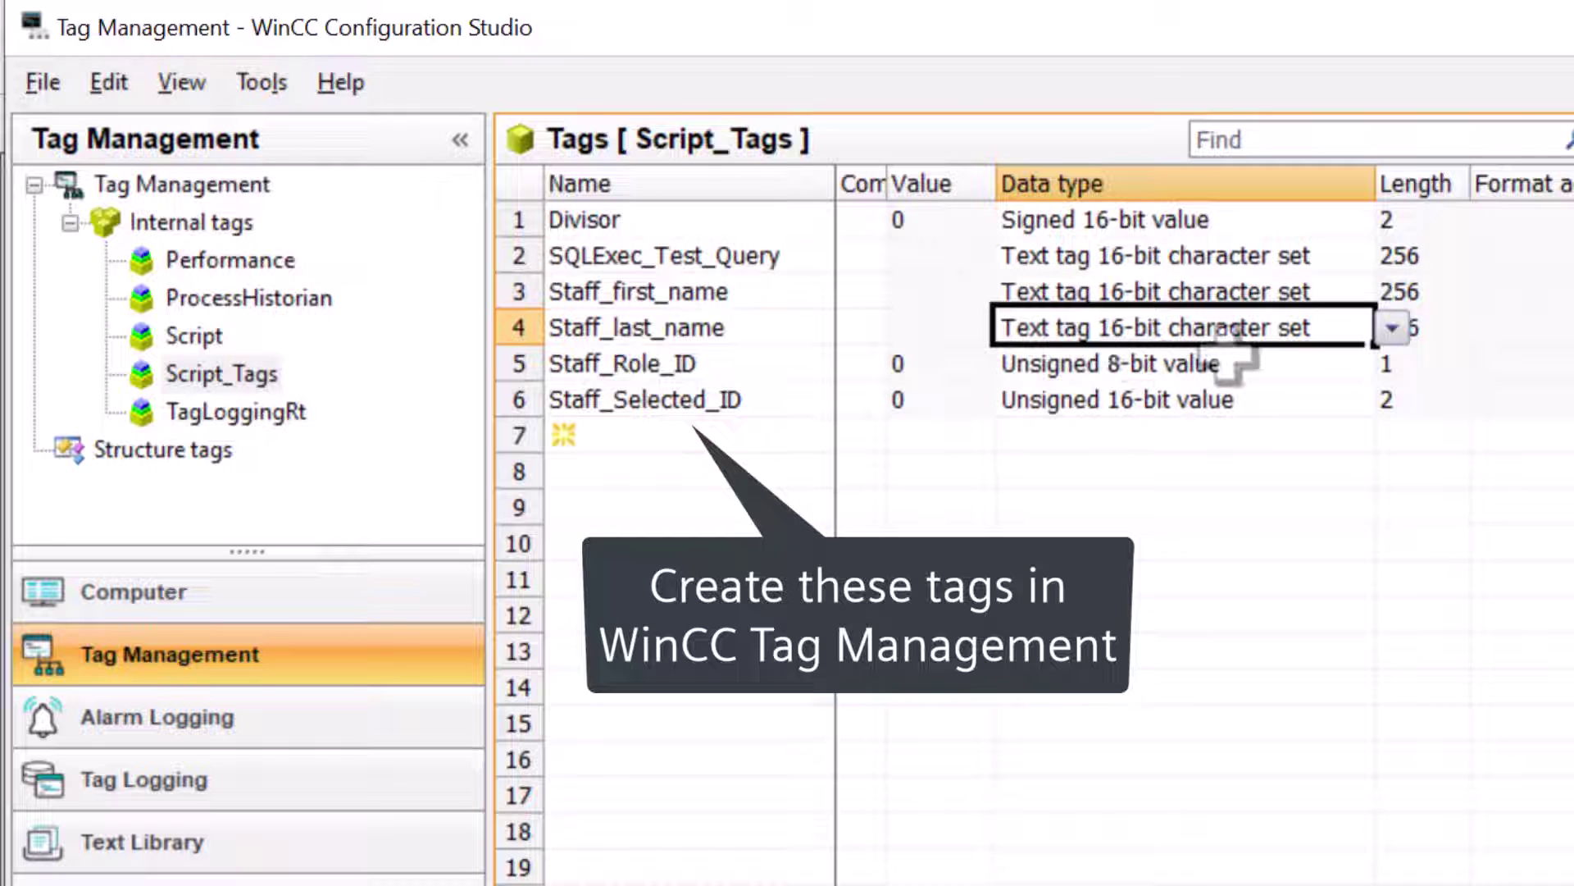
pyautogui.click(693, 361)
pyautogui.click(1071, 365)
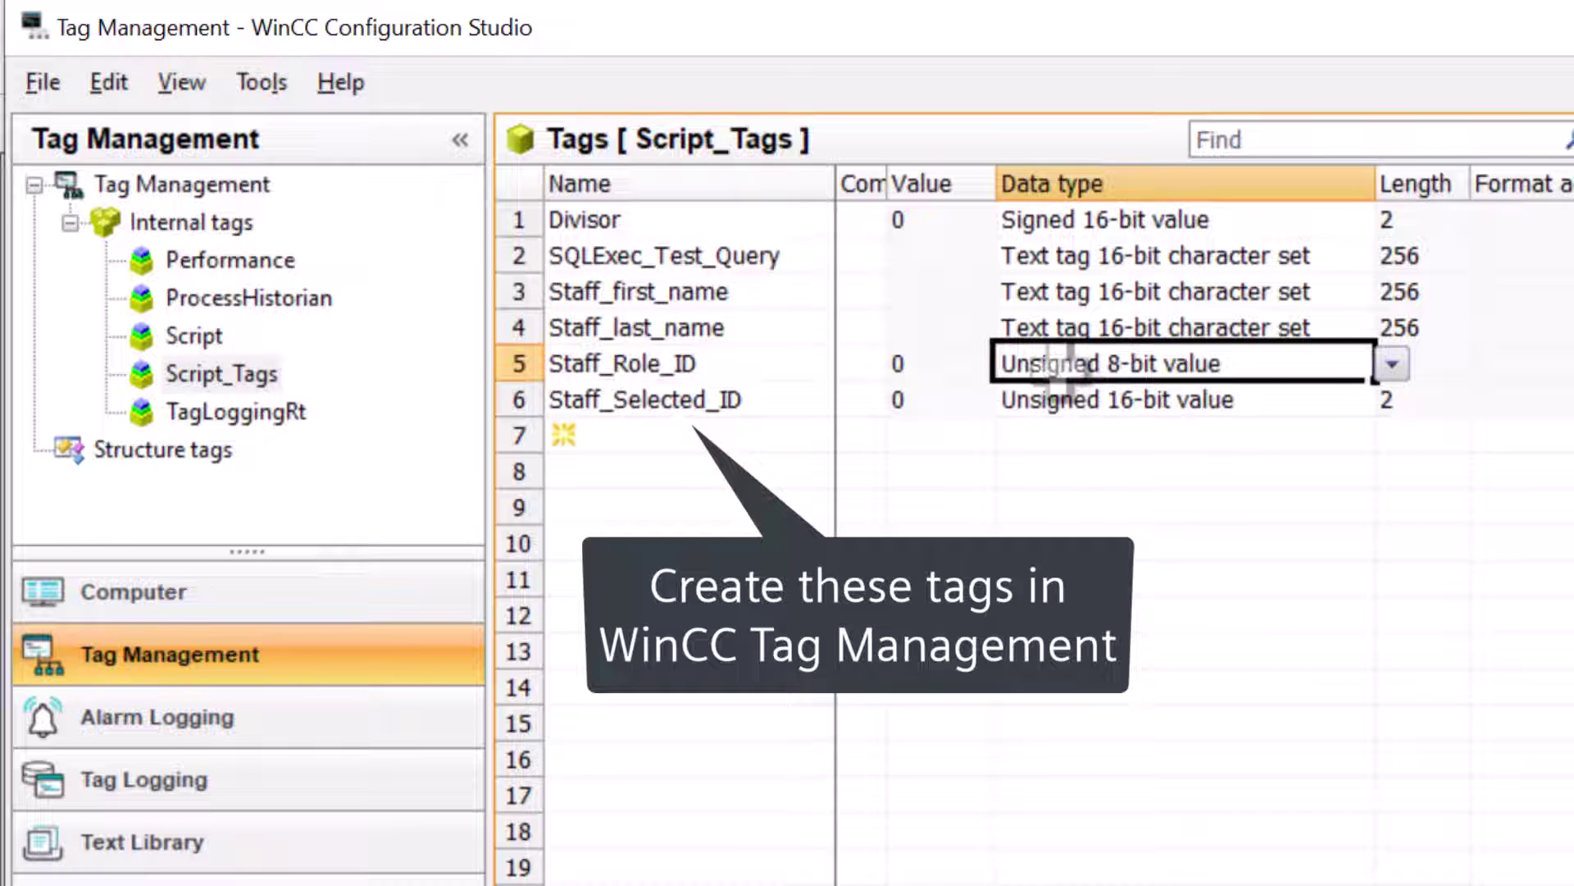
pyautogui.click(806, 402)
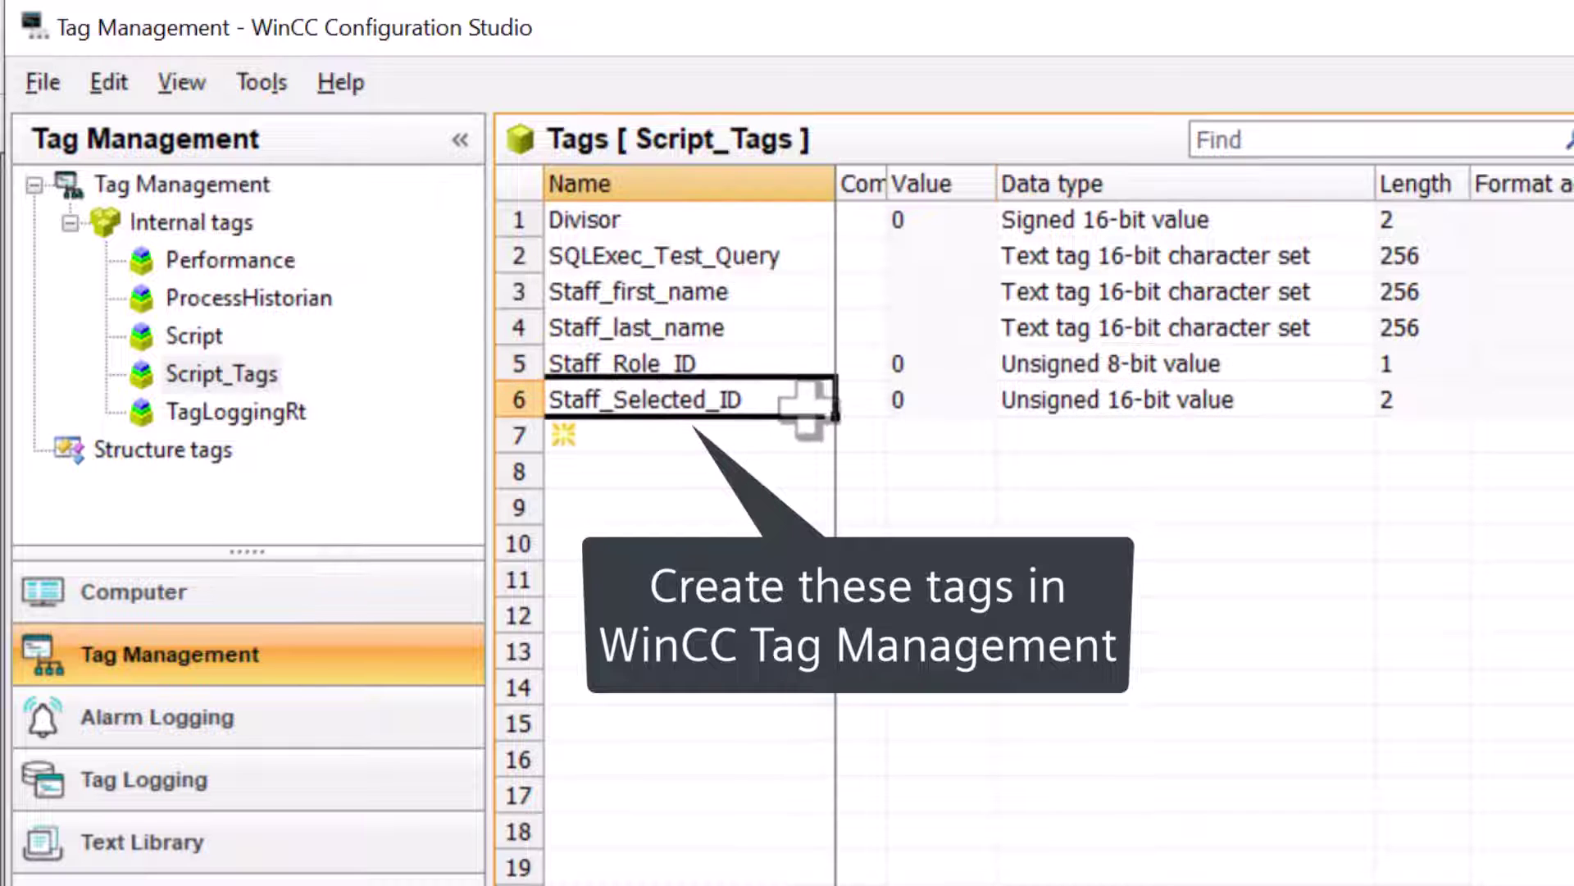
pyautogui.click(1054, 400)
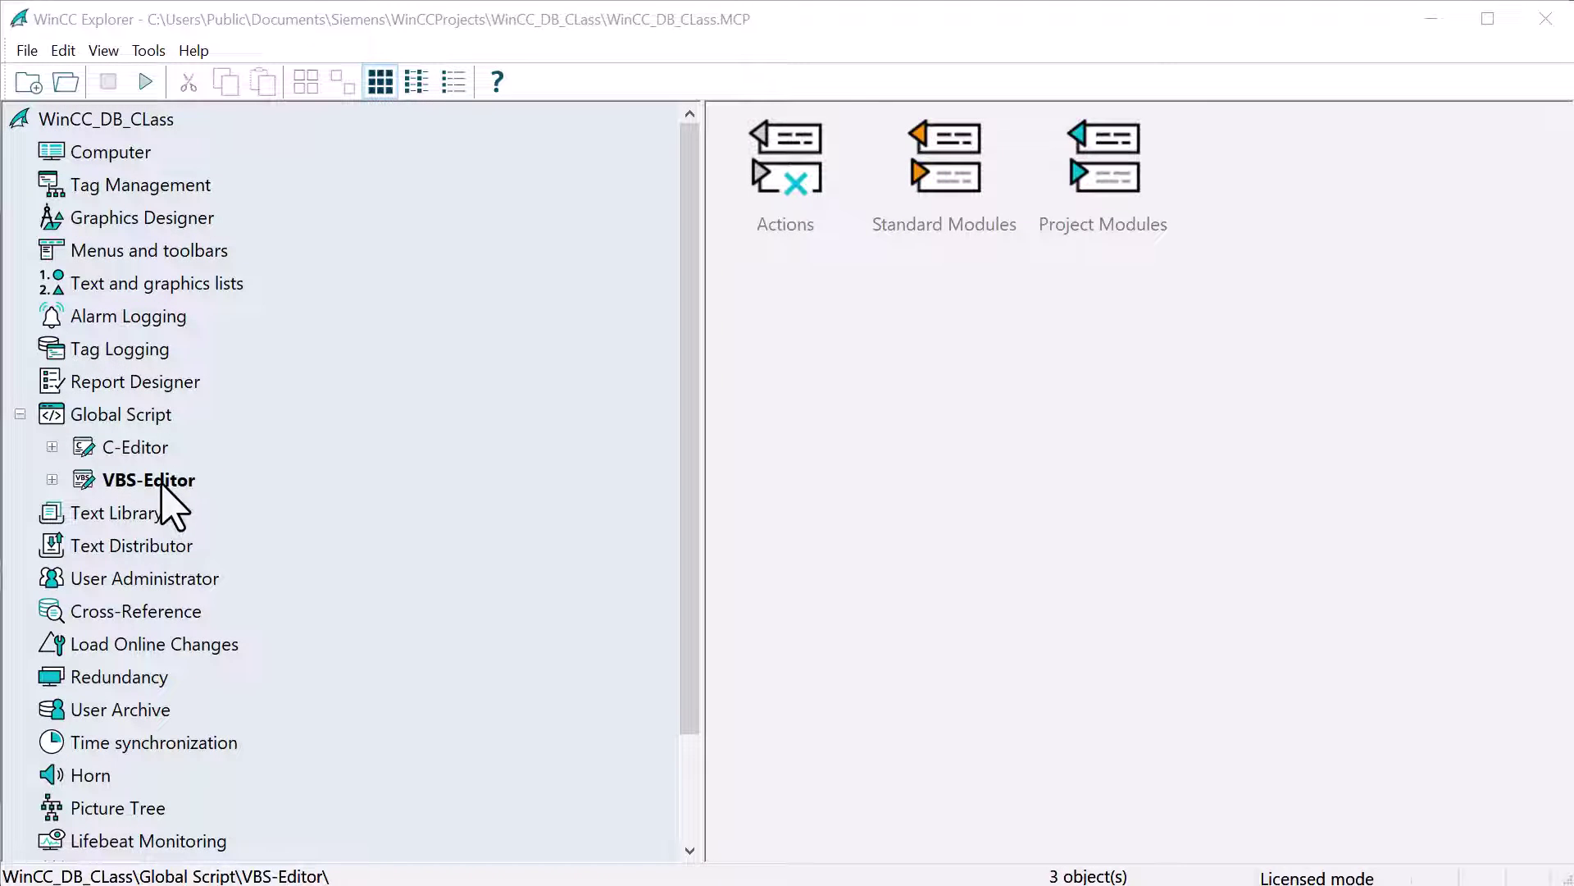
# Step: Open the global VBS-Editor from WinCC Explorer and create a new project module
pyautogui.doubleClick(161, 483)
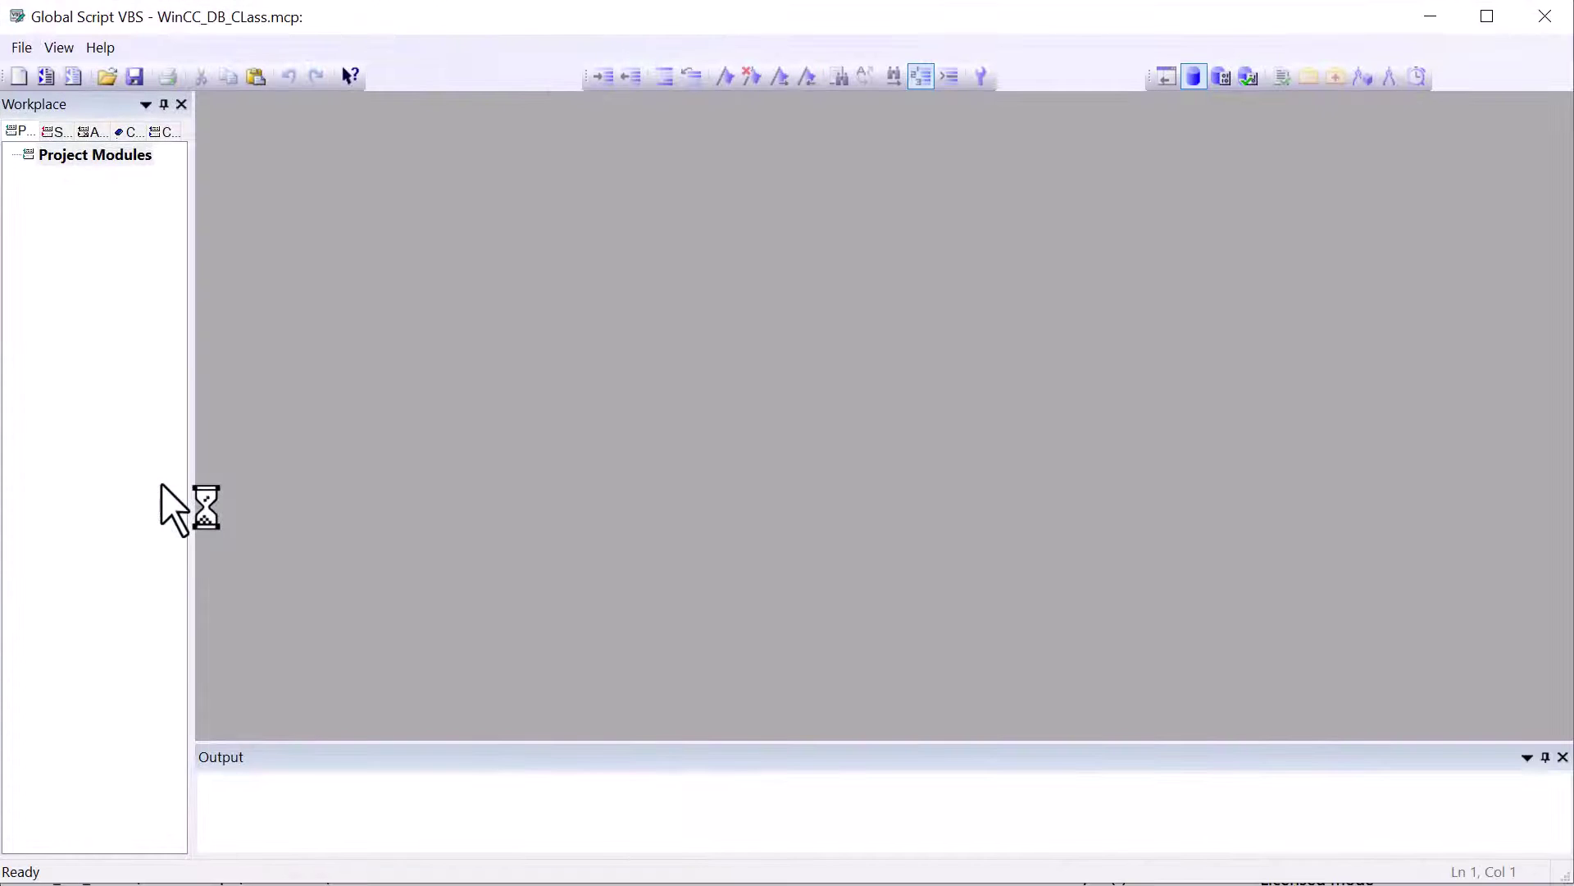
pyautogui.rightClick(69, 161)
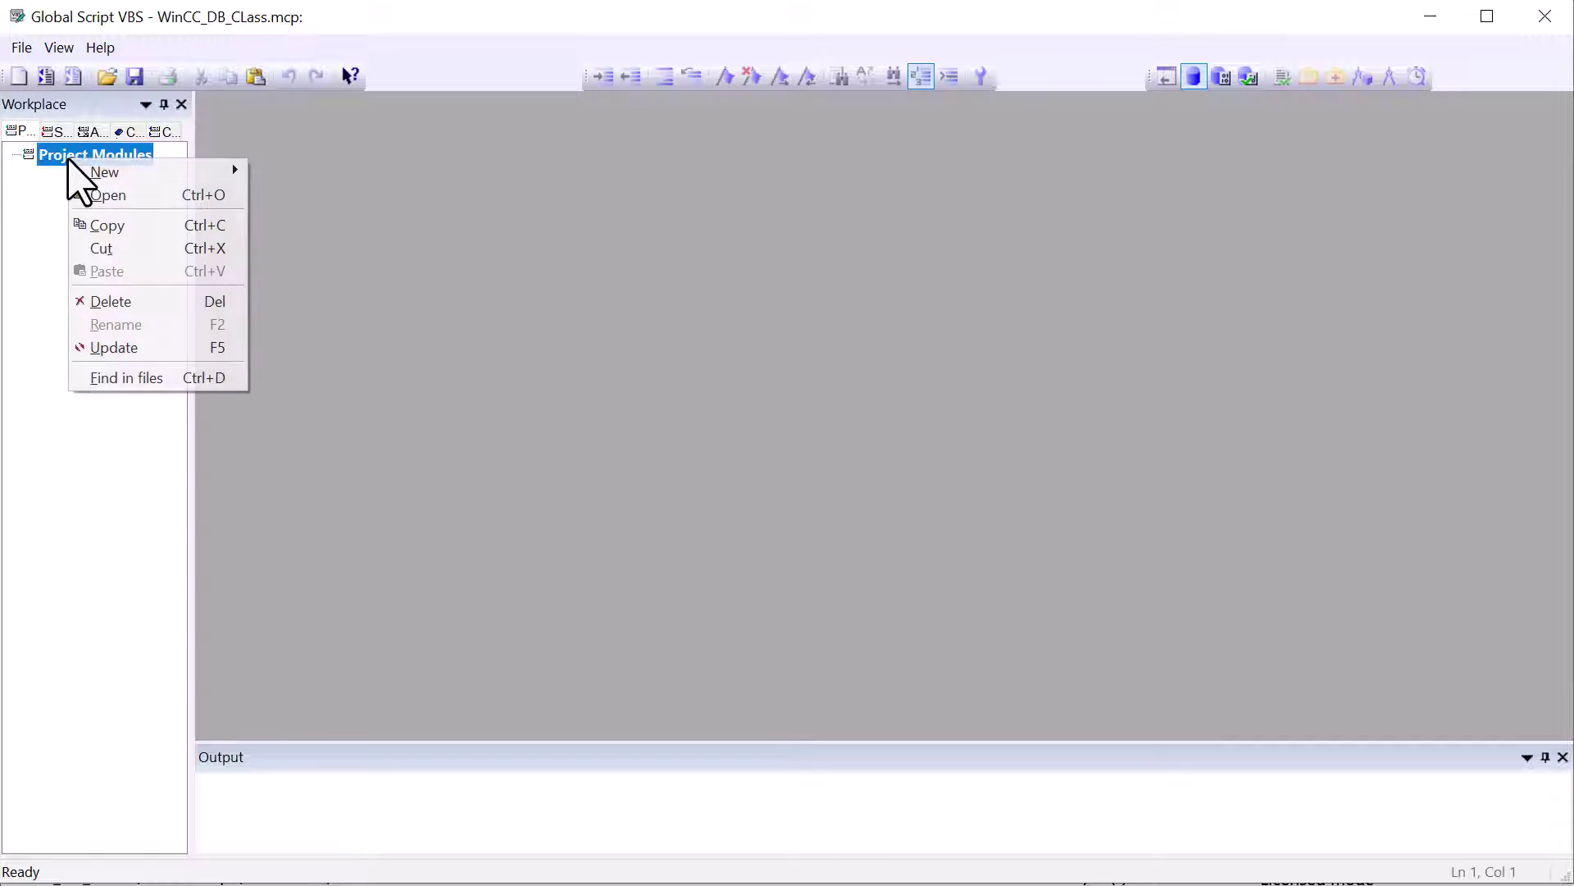
pyautogui.moveTo(102, 172)
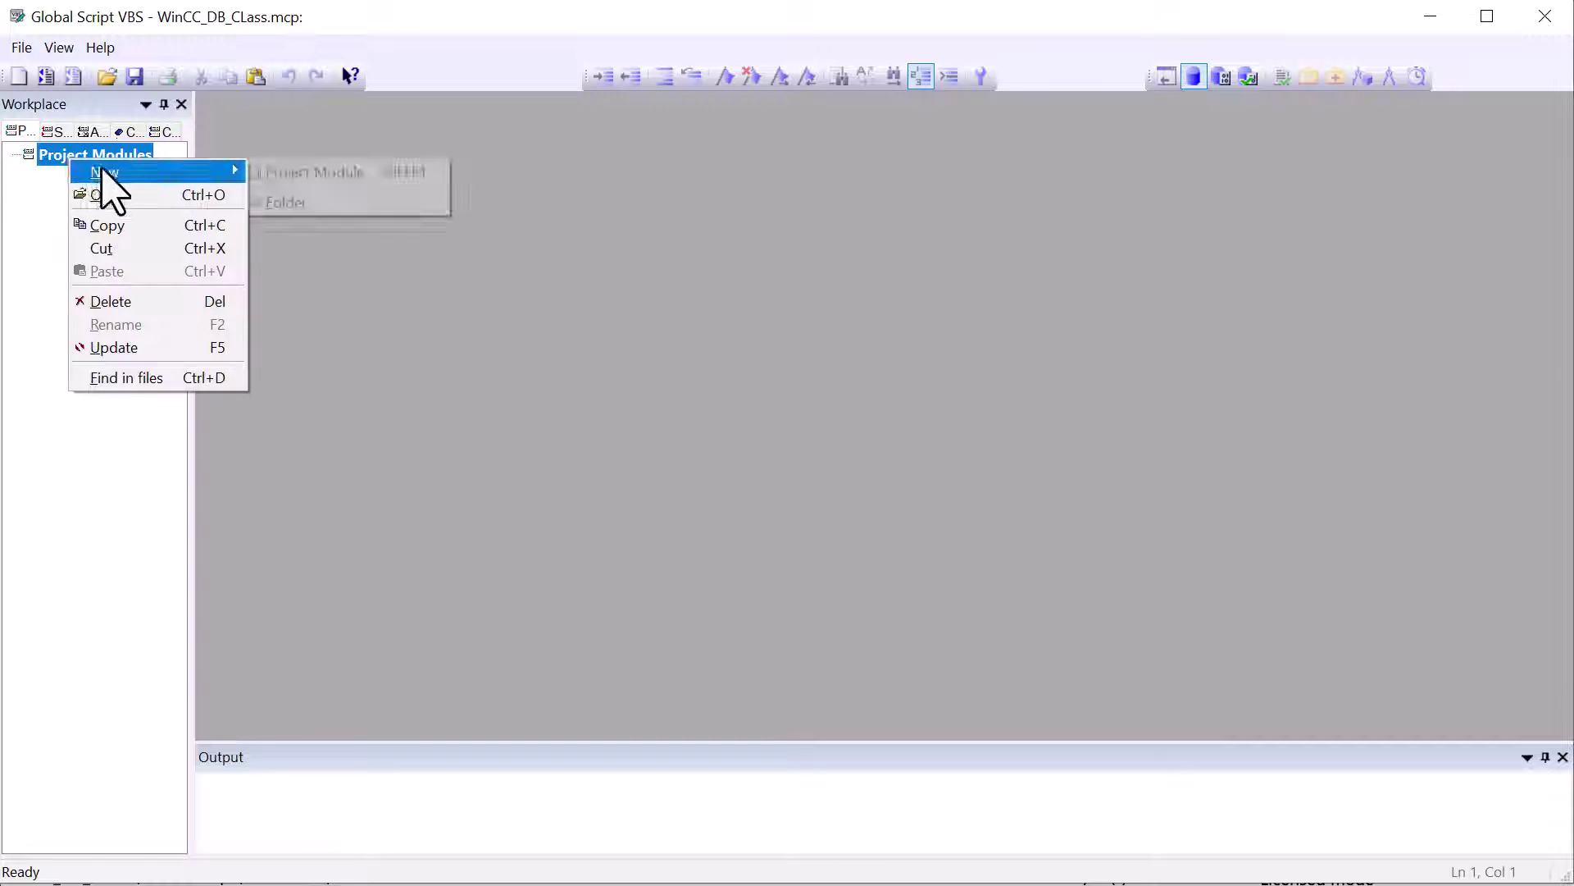
pyautogui.click(305, 174)
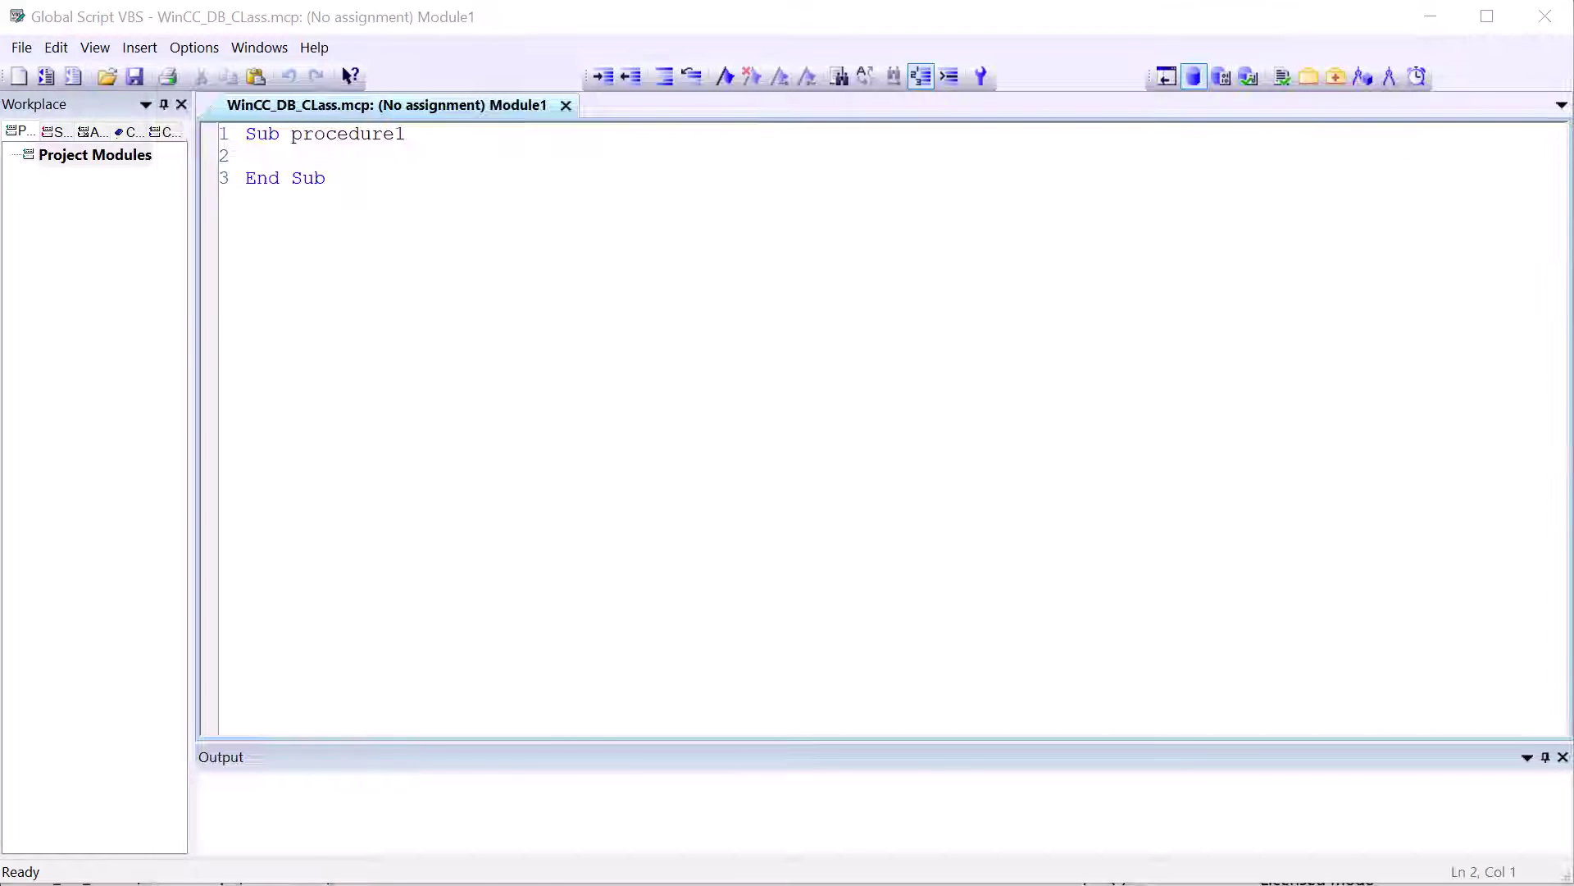
# Step: Copy the entire contents of SQL Functions.txt from Notepad and replace the new module's default code with it
pyautogui.hotkey('alt', 'Tab')
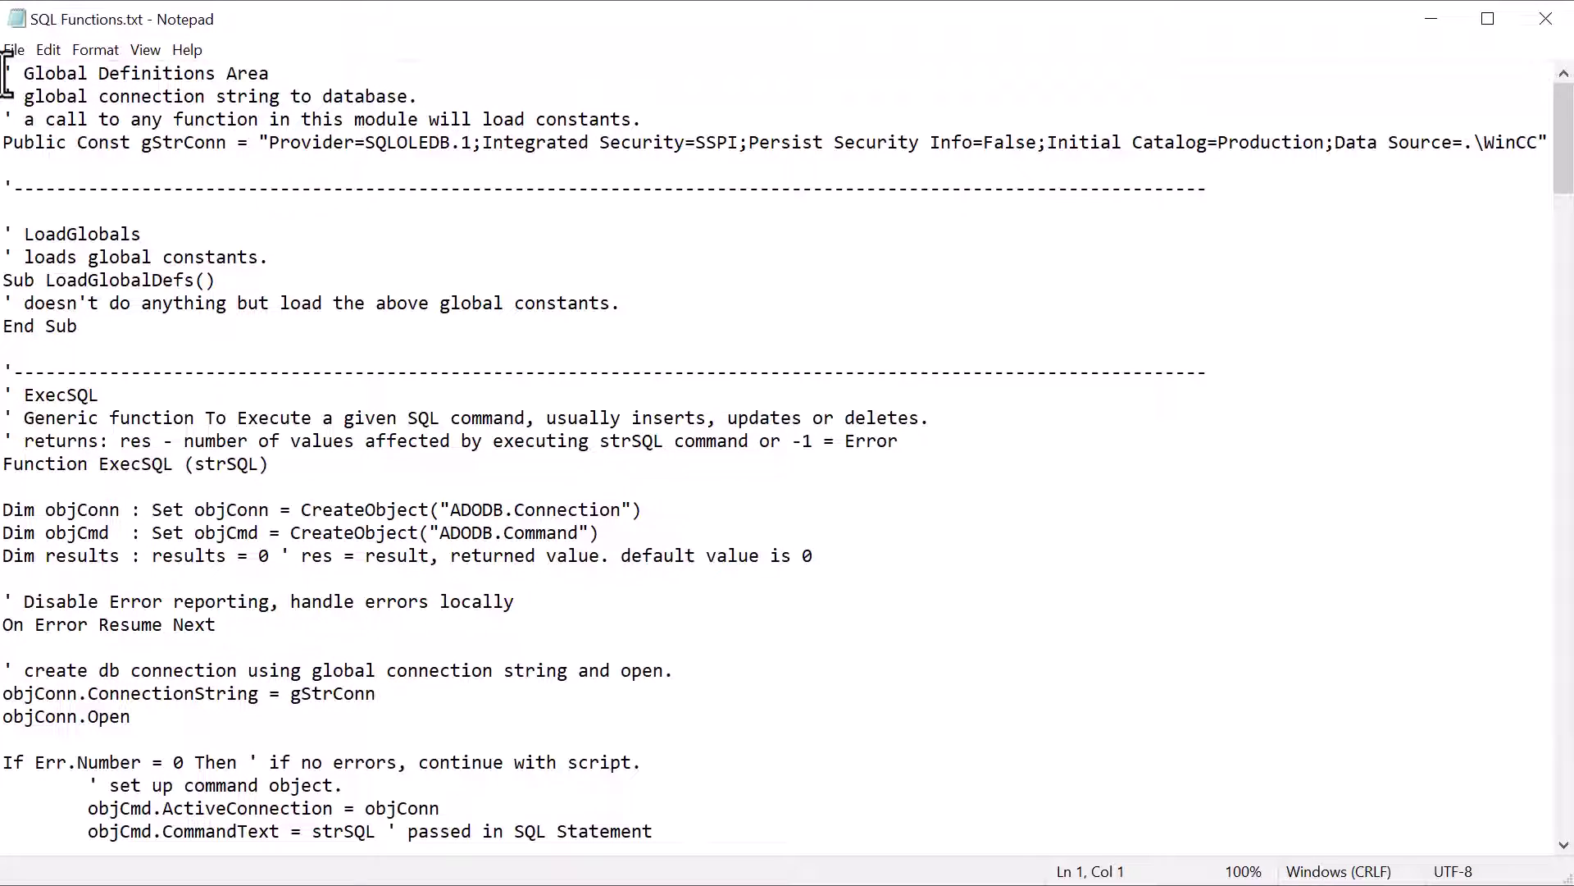
pyautogui.click(142, 119)
pyautogui.hotkey('ctrl', 'a')
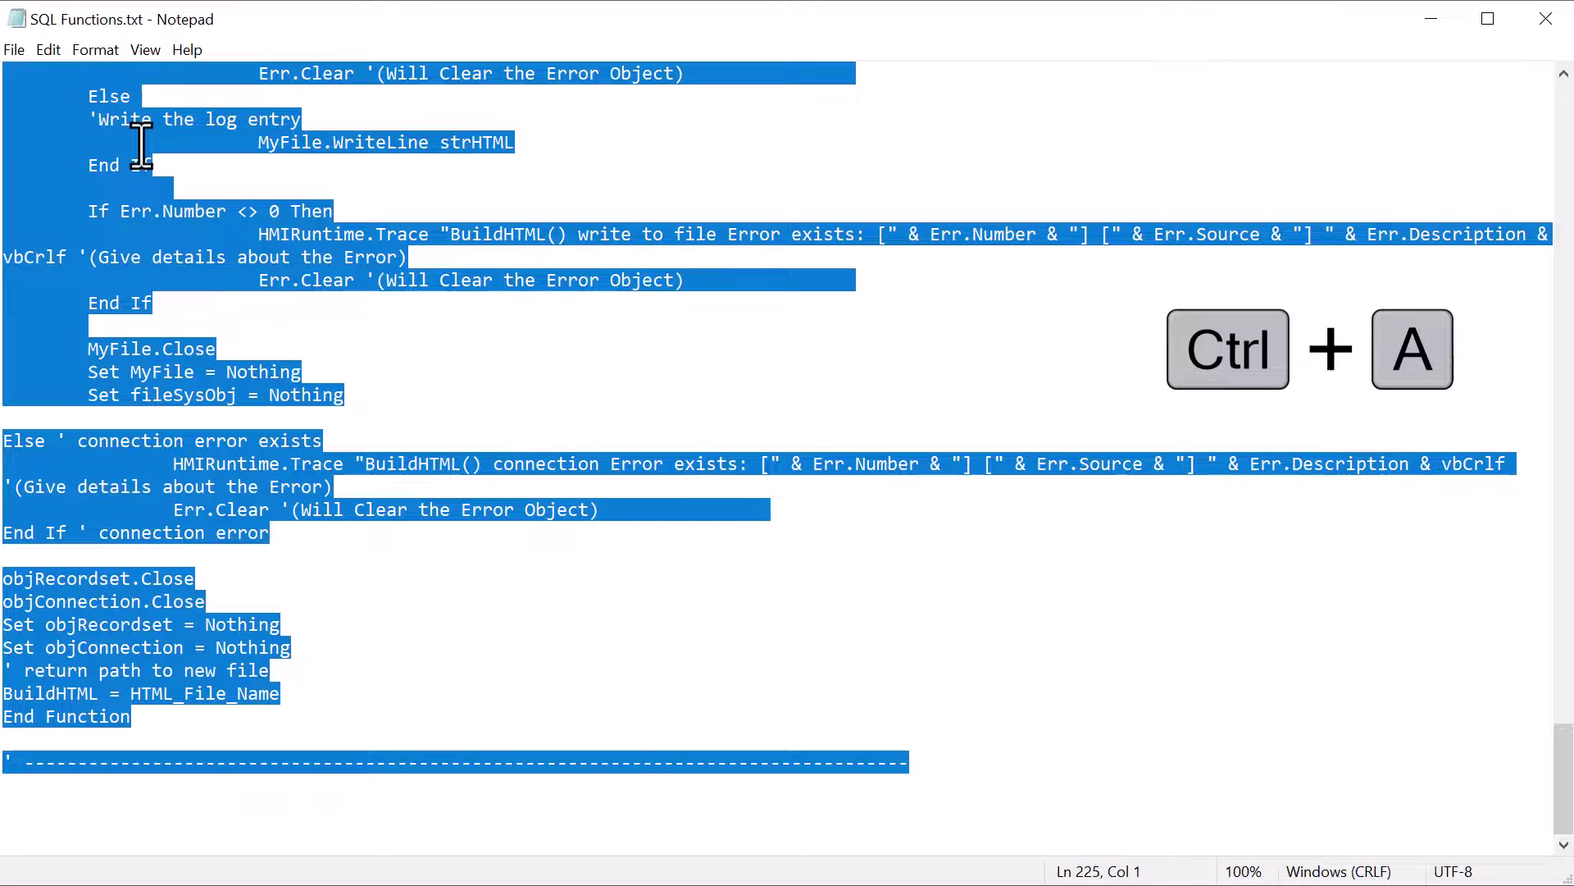
pyautogui.hotkey('ctrl', 'c')
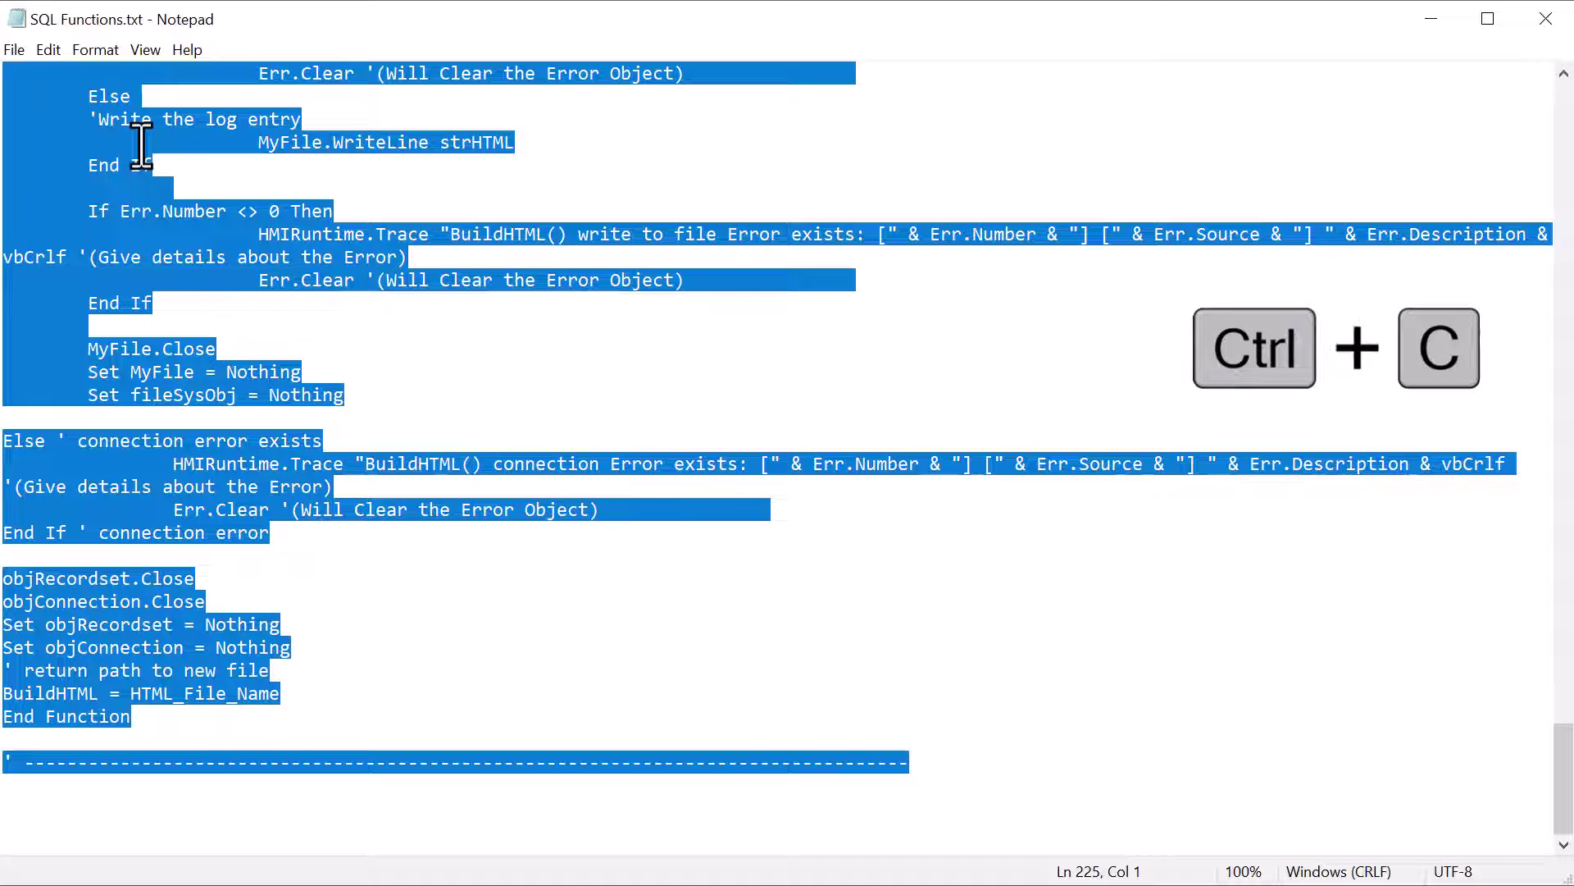
pyautogui.click(1431, 18)
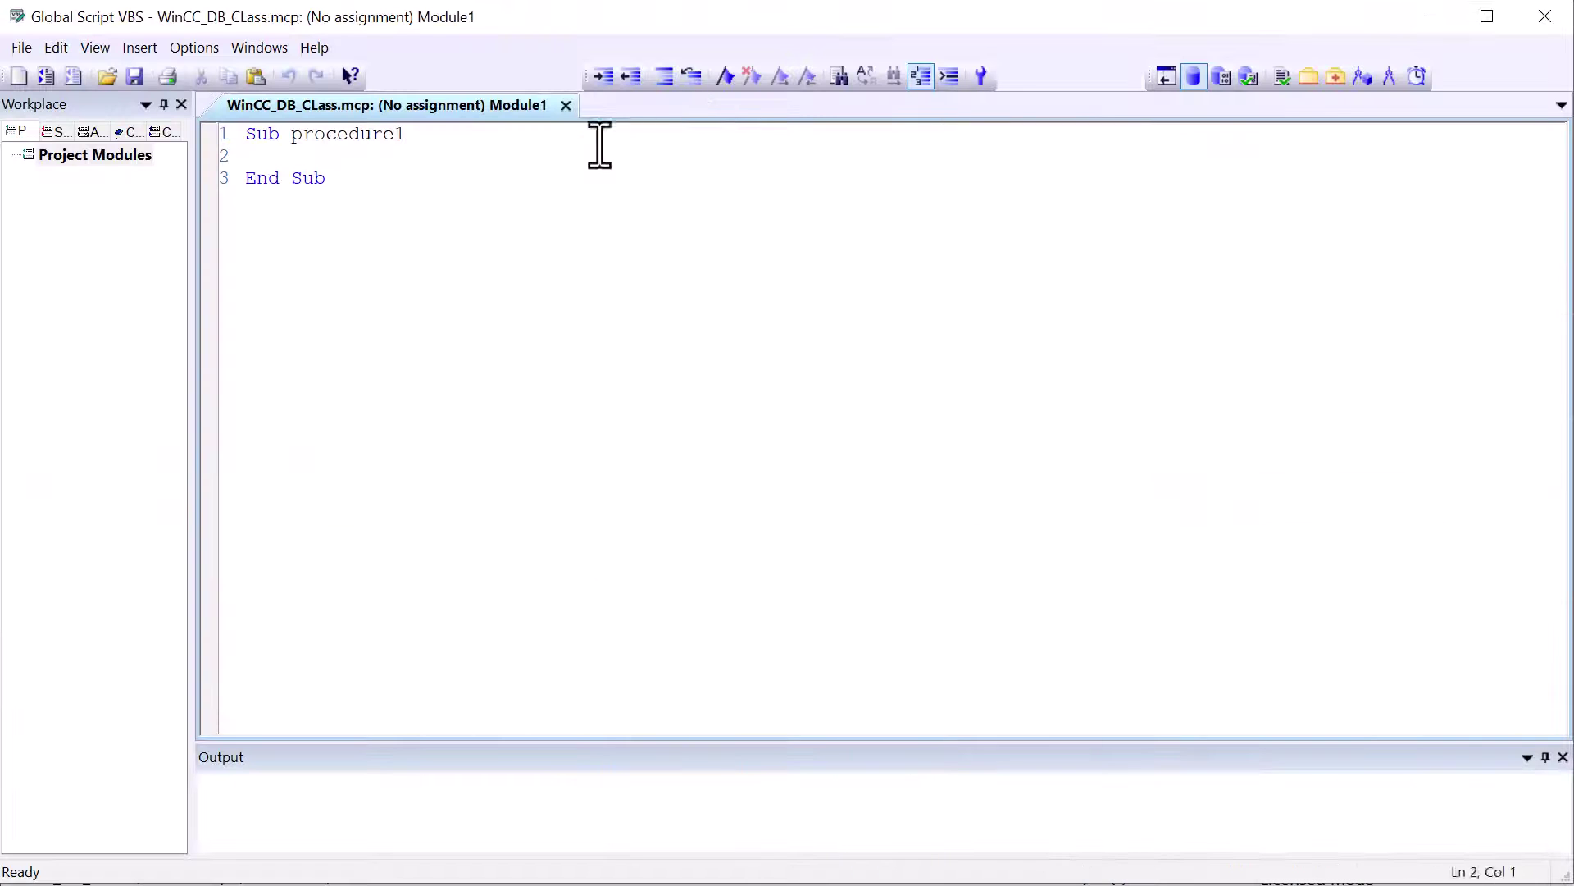
pyautogui.hotkey('ctrl', 'a')
pyautogui.hotkey('ctrl', 'v')
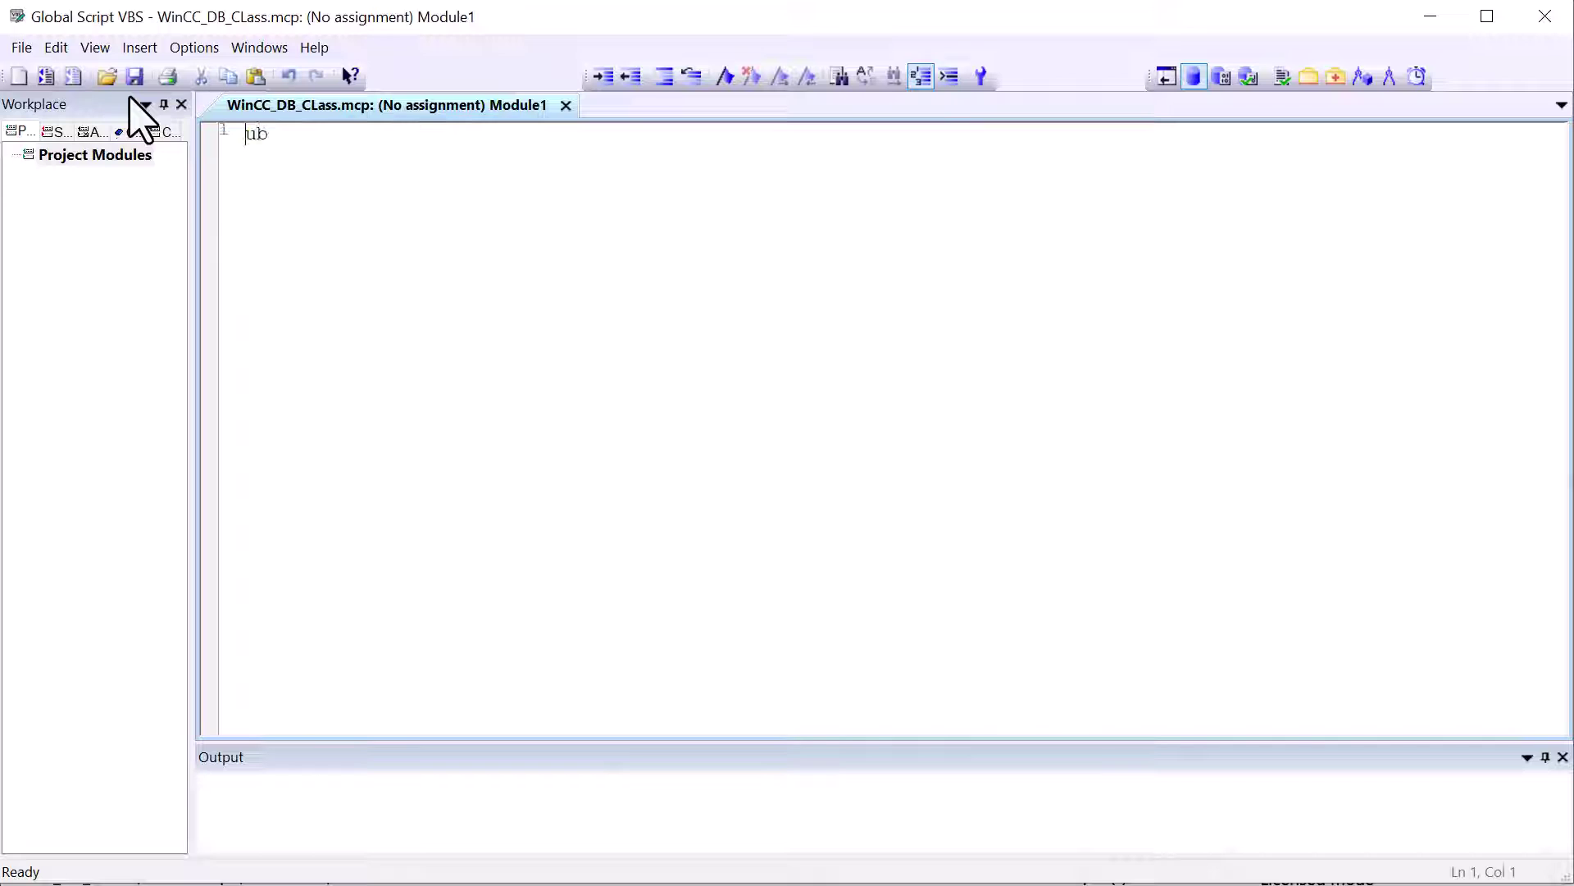
pyautogui.hotkey('ctrl', 'v')
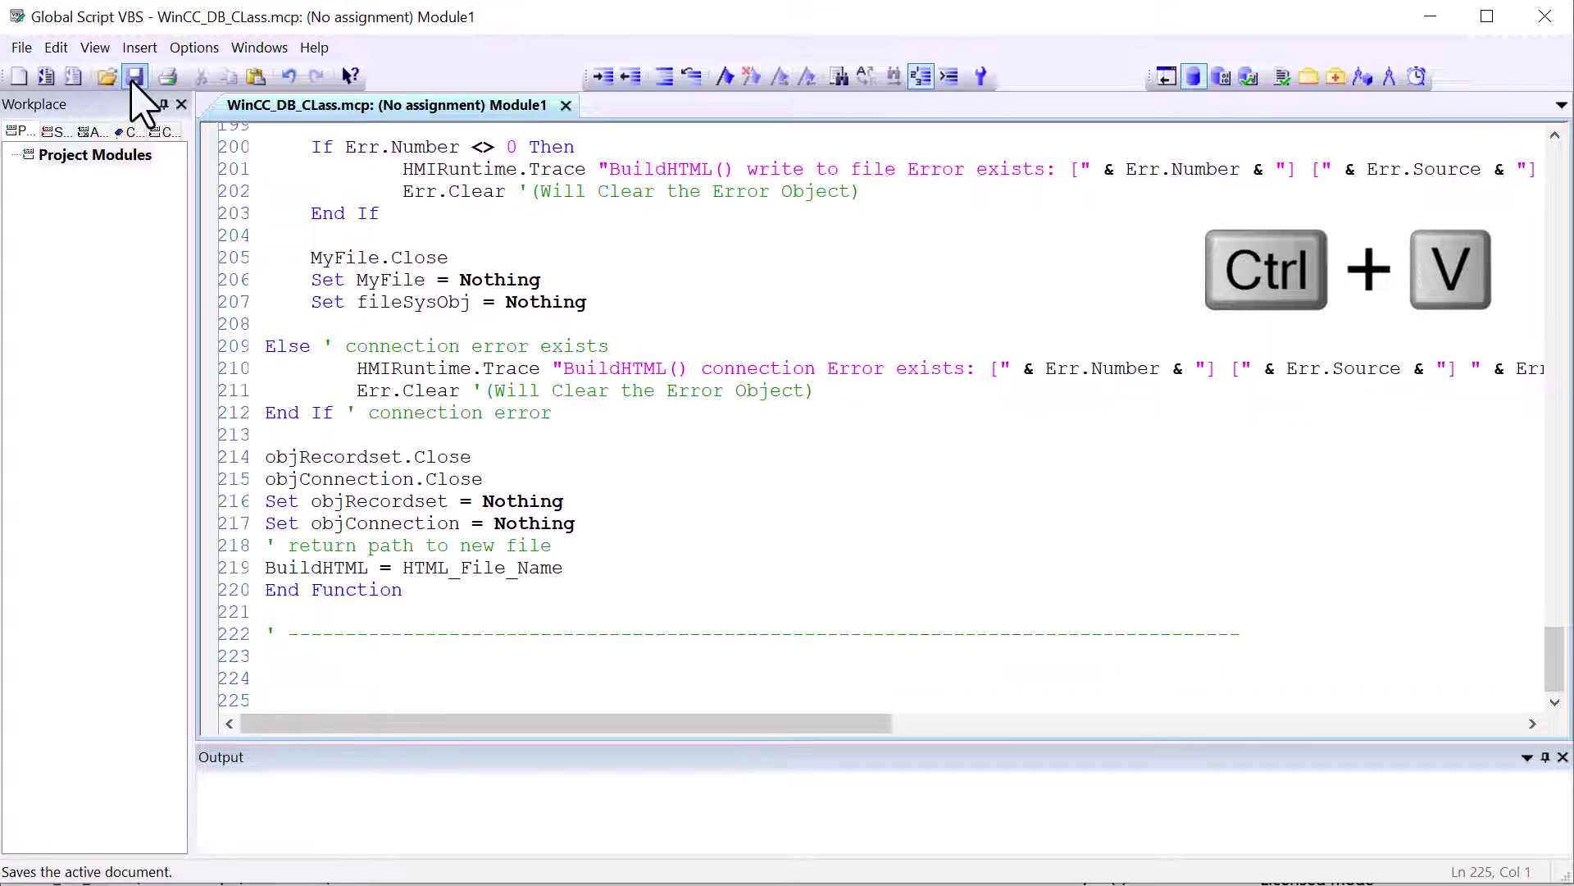
# Step: Save the module in the ScriptLib folder as SQL Functions.bmo
pyautogui.click(133, 77)
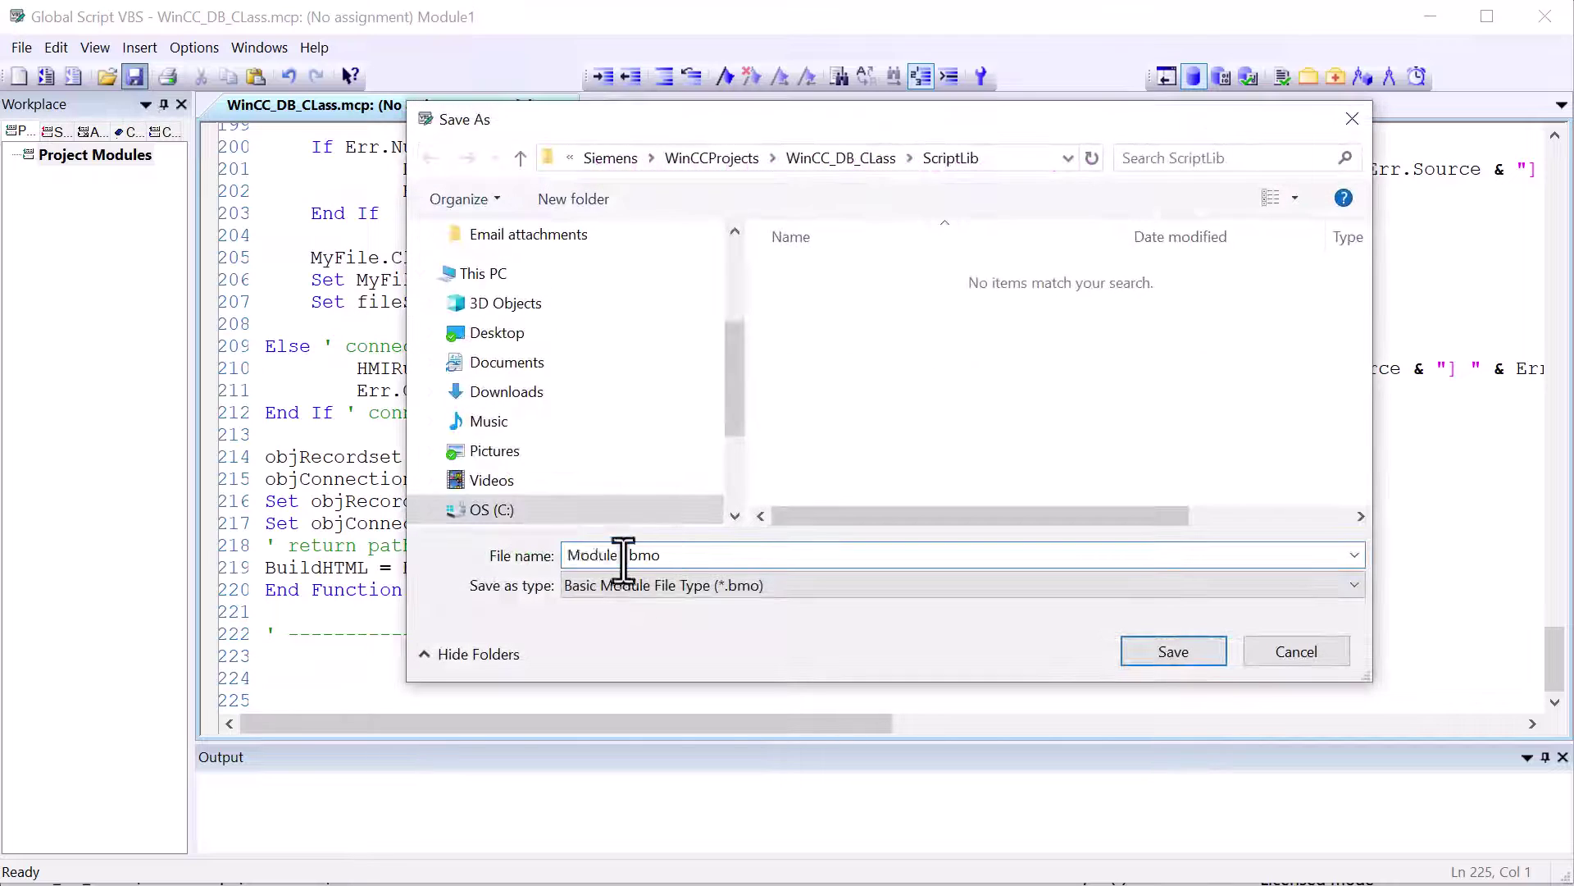
pyautogui.write('SQL Functions')
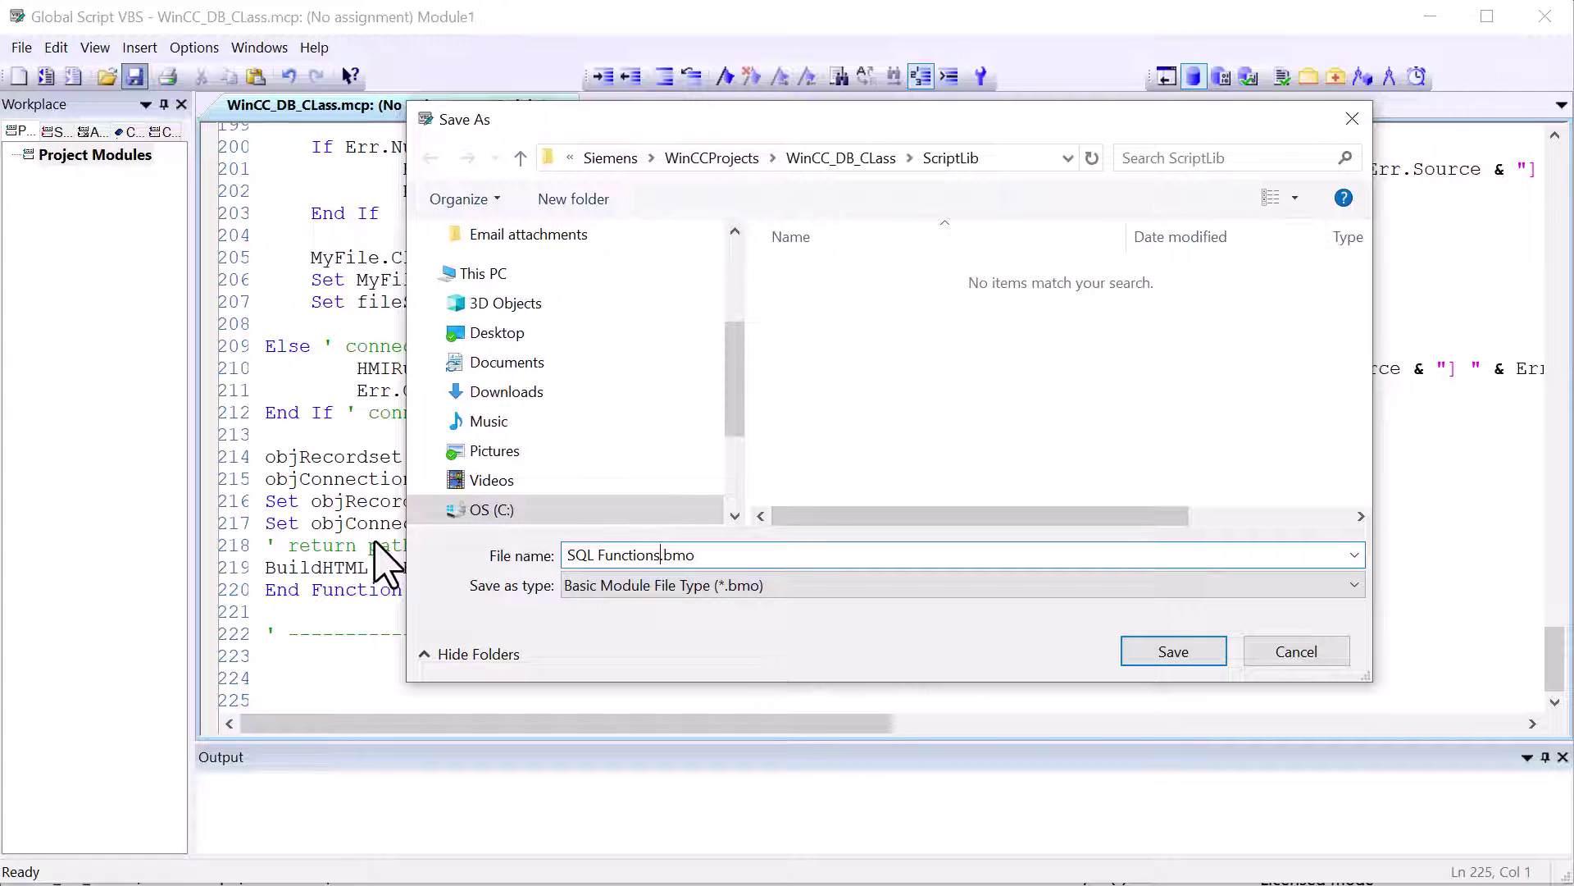
pyautogui.click(1176, 652)
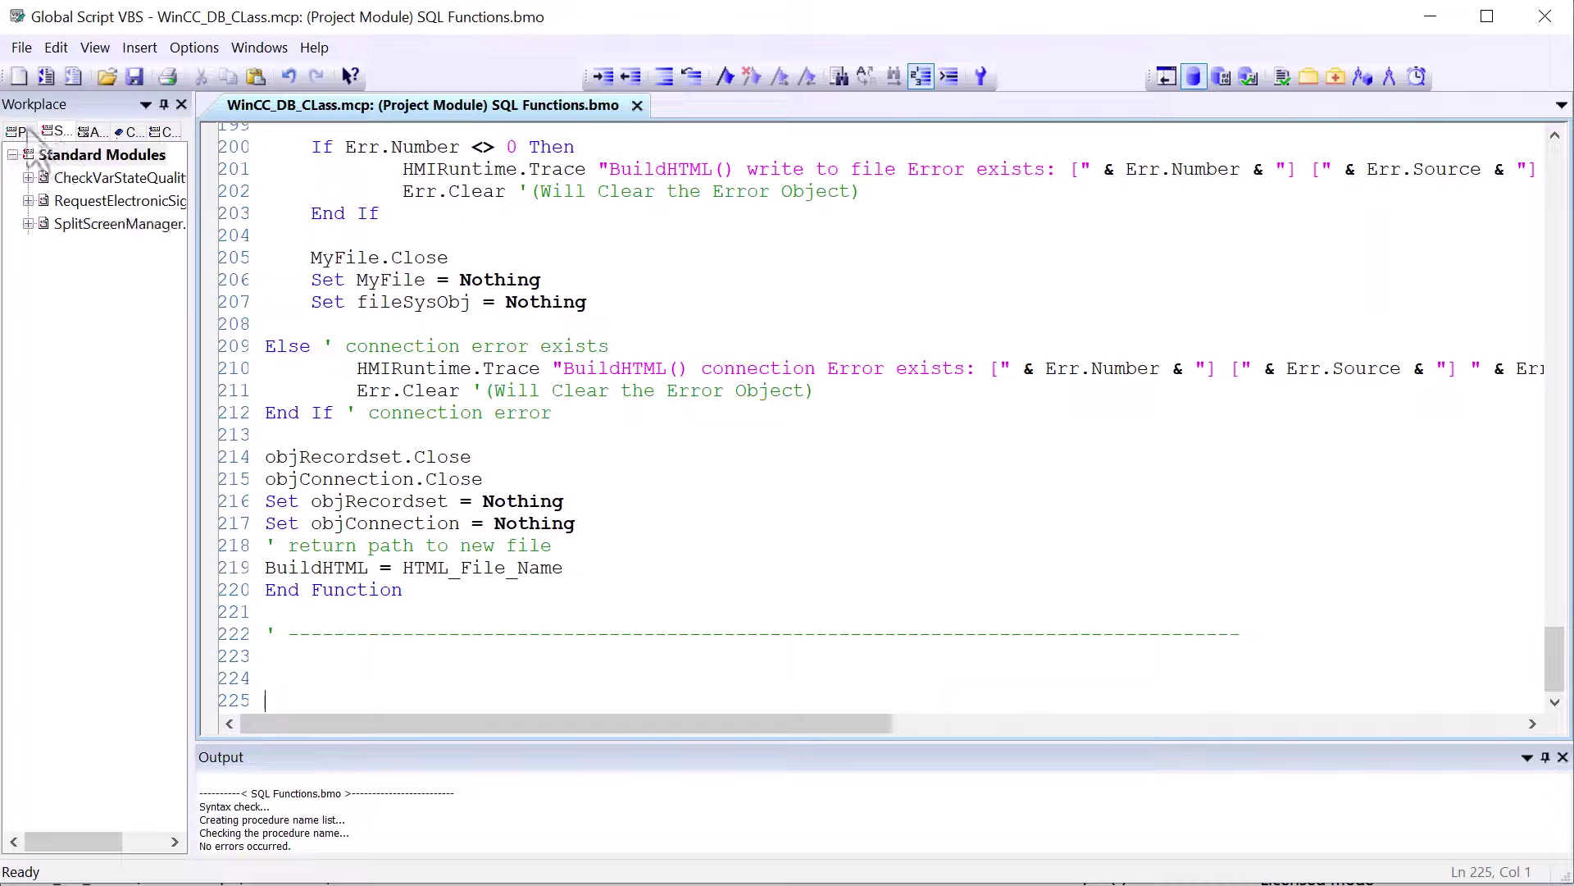
# Step: Expand the SQL Functions.bmo project module and review the procedures it contains
pyautogui.click(19, 132)
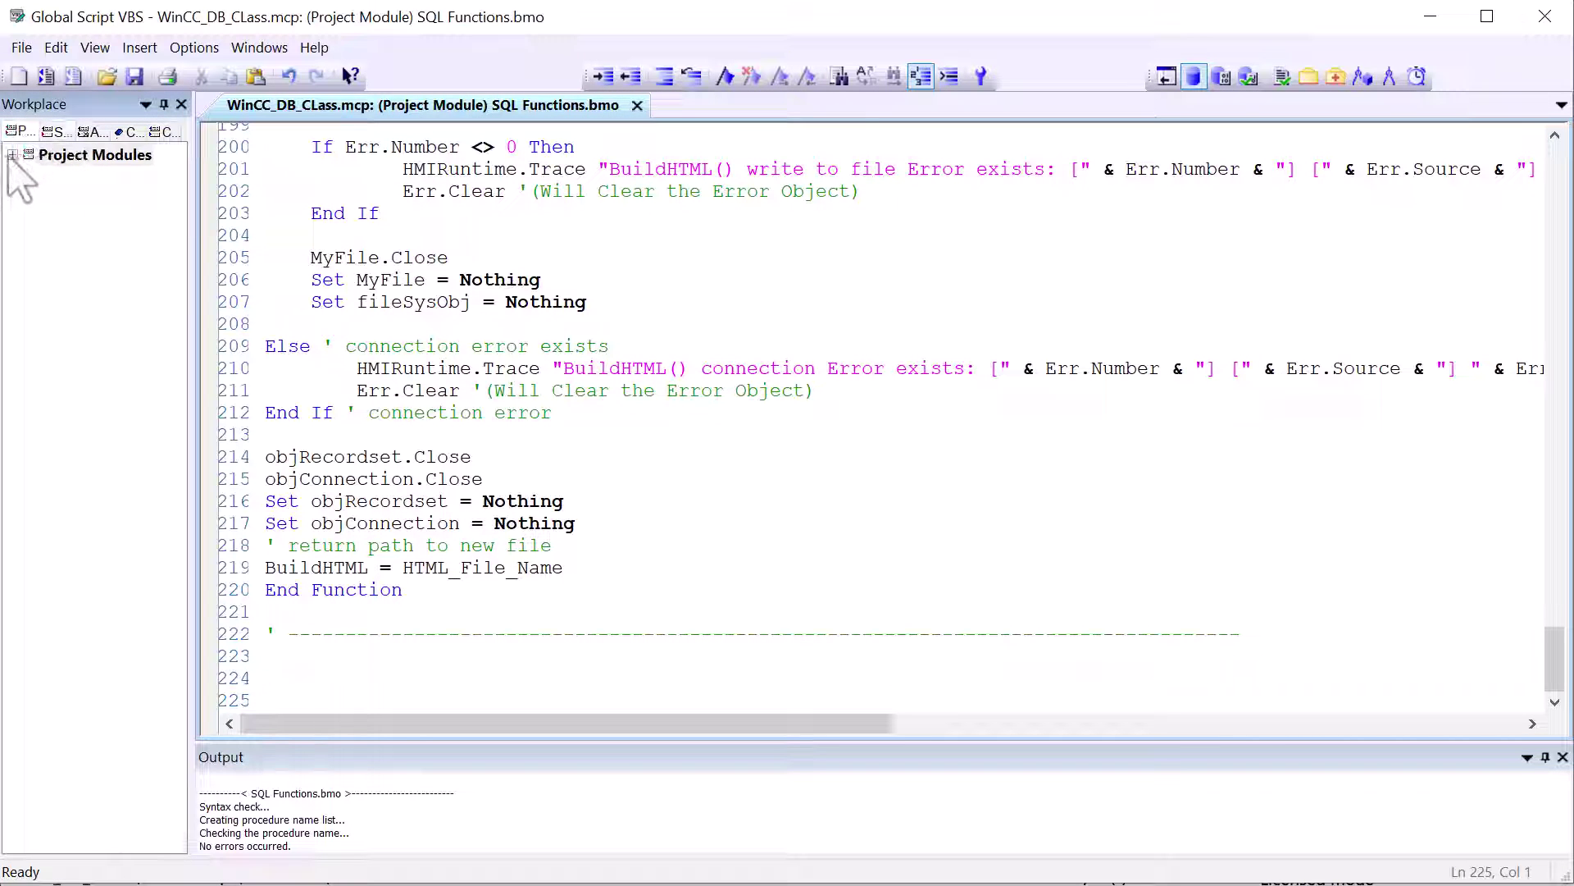
pyautogui.click(12, 156)
pyautogui.click(29, 177)
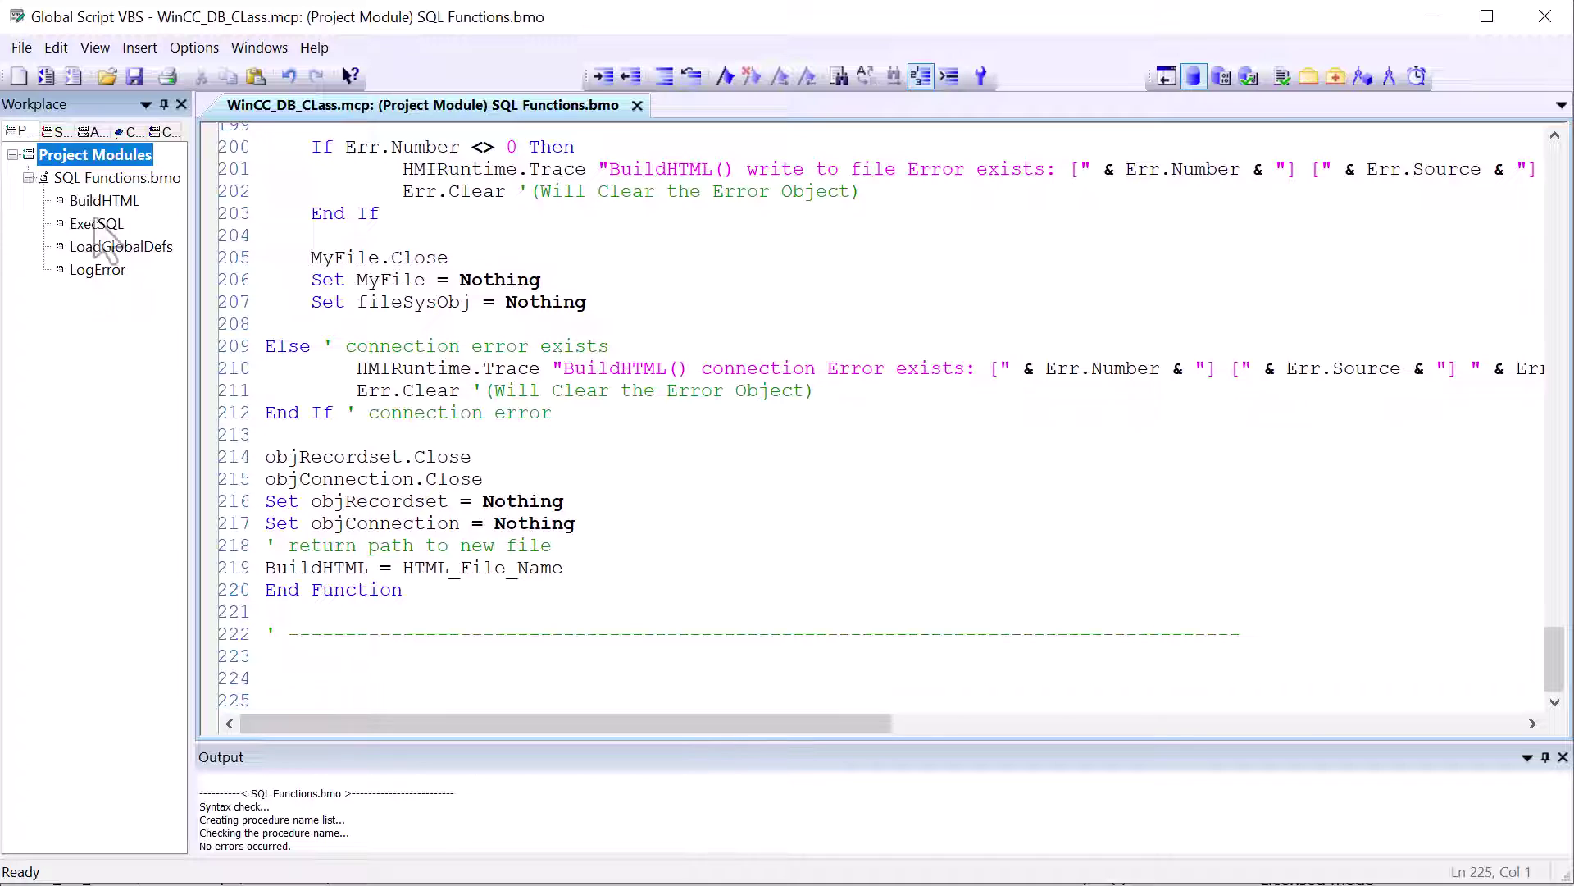
pyautogui.click(94, 223)
pyautogui.click(80, 205)
pyautogui.click(90, 223)
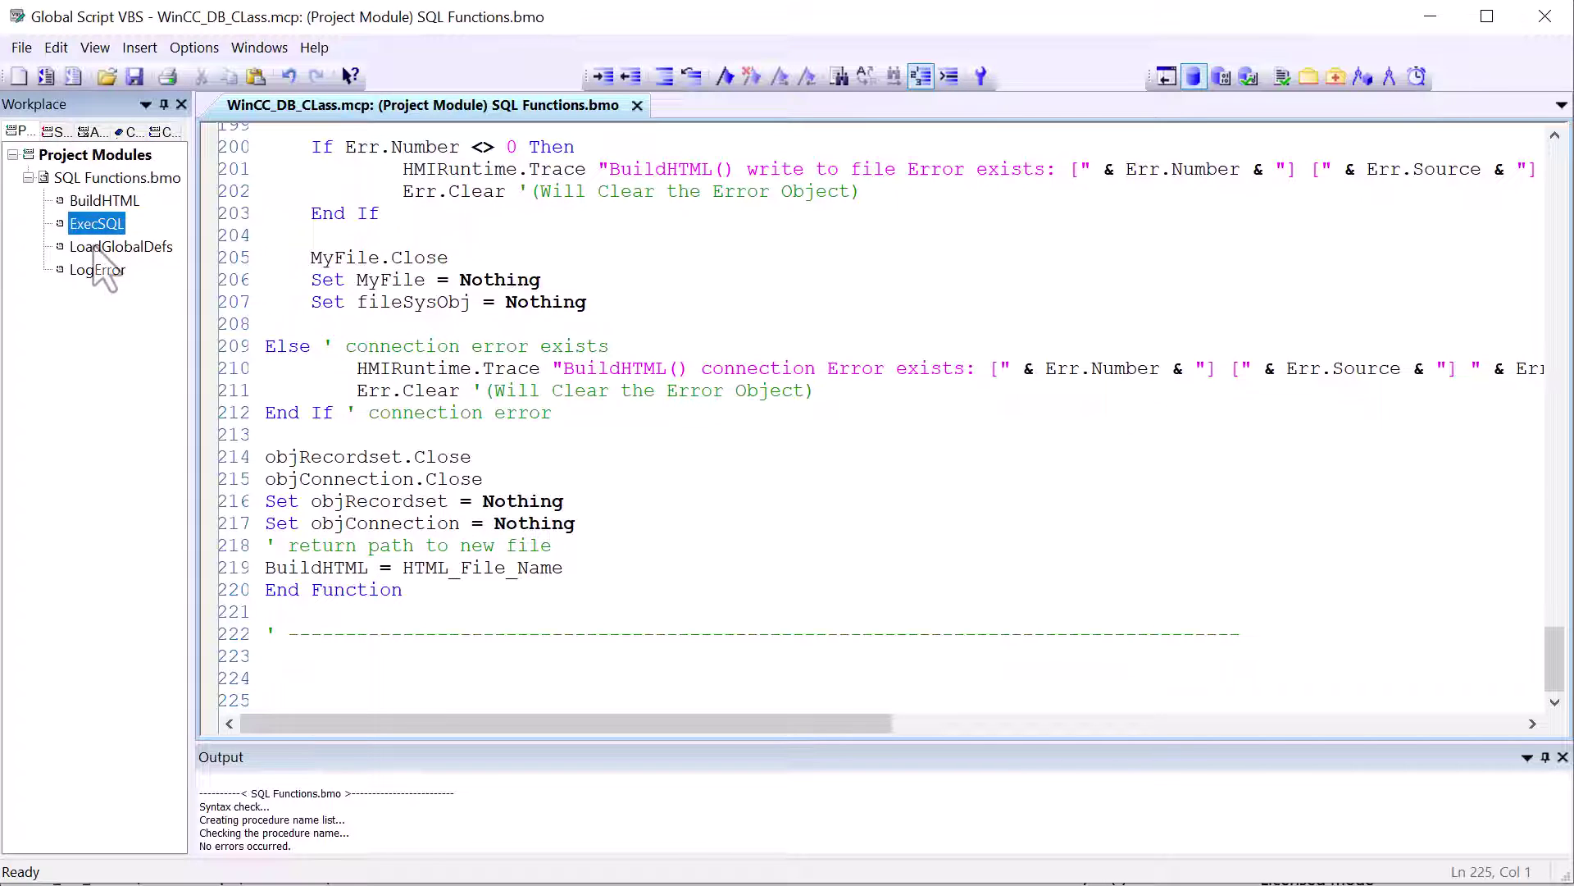
pyautogui.click(95, 246)
pyautogui.click(98, 270)
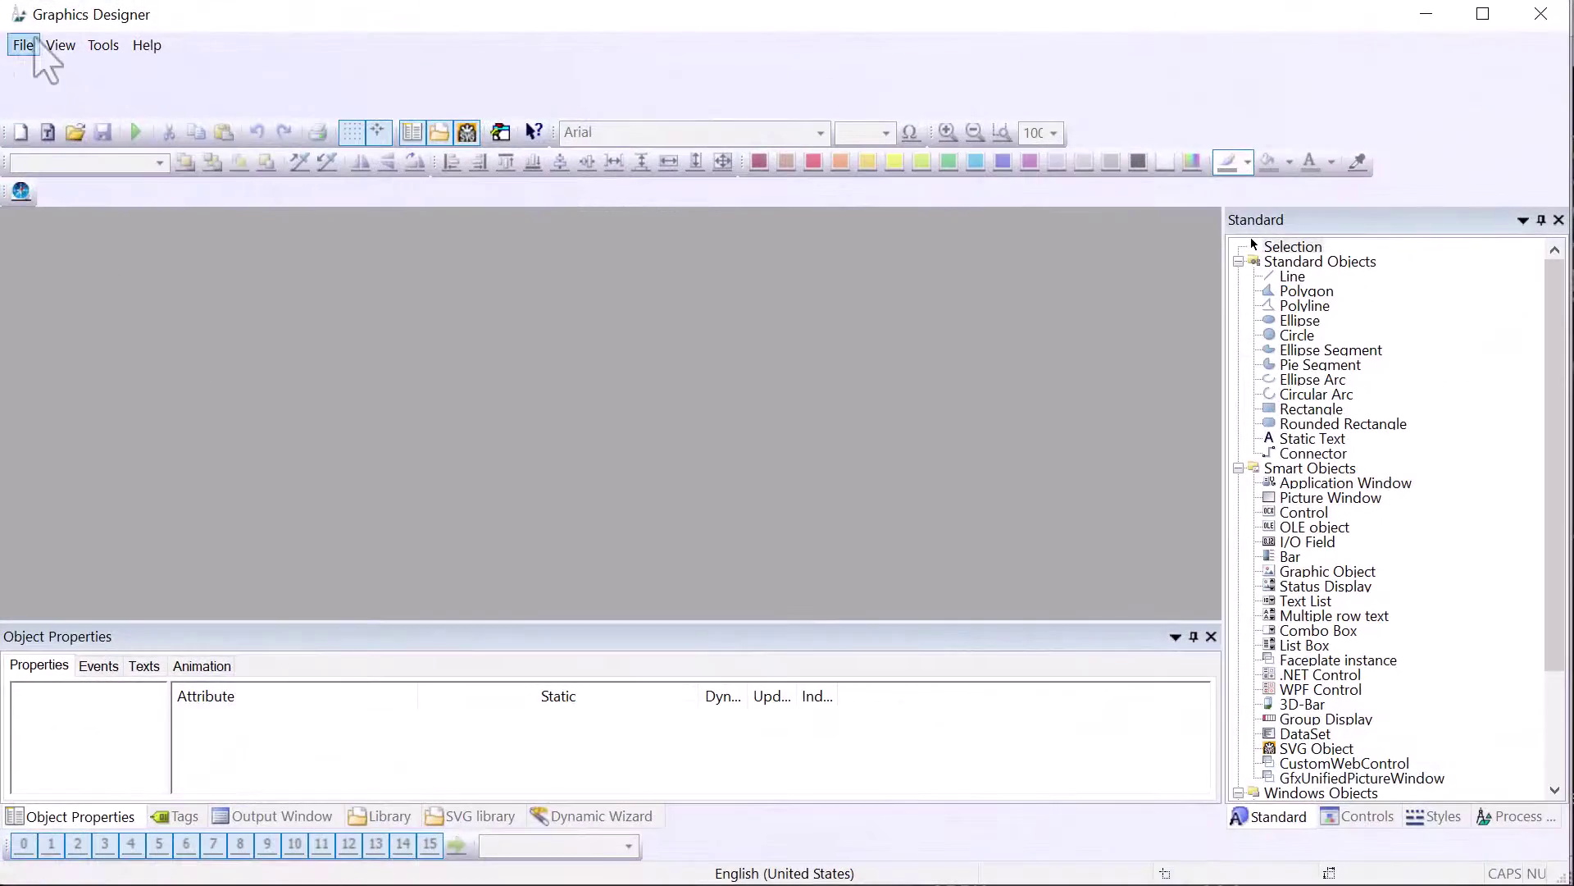
# Step: Create a new picture in Graphics Designer and save it as Manage Staff.PDL
pyautogui.click(23, 45)
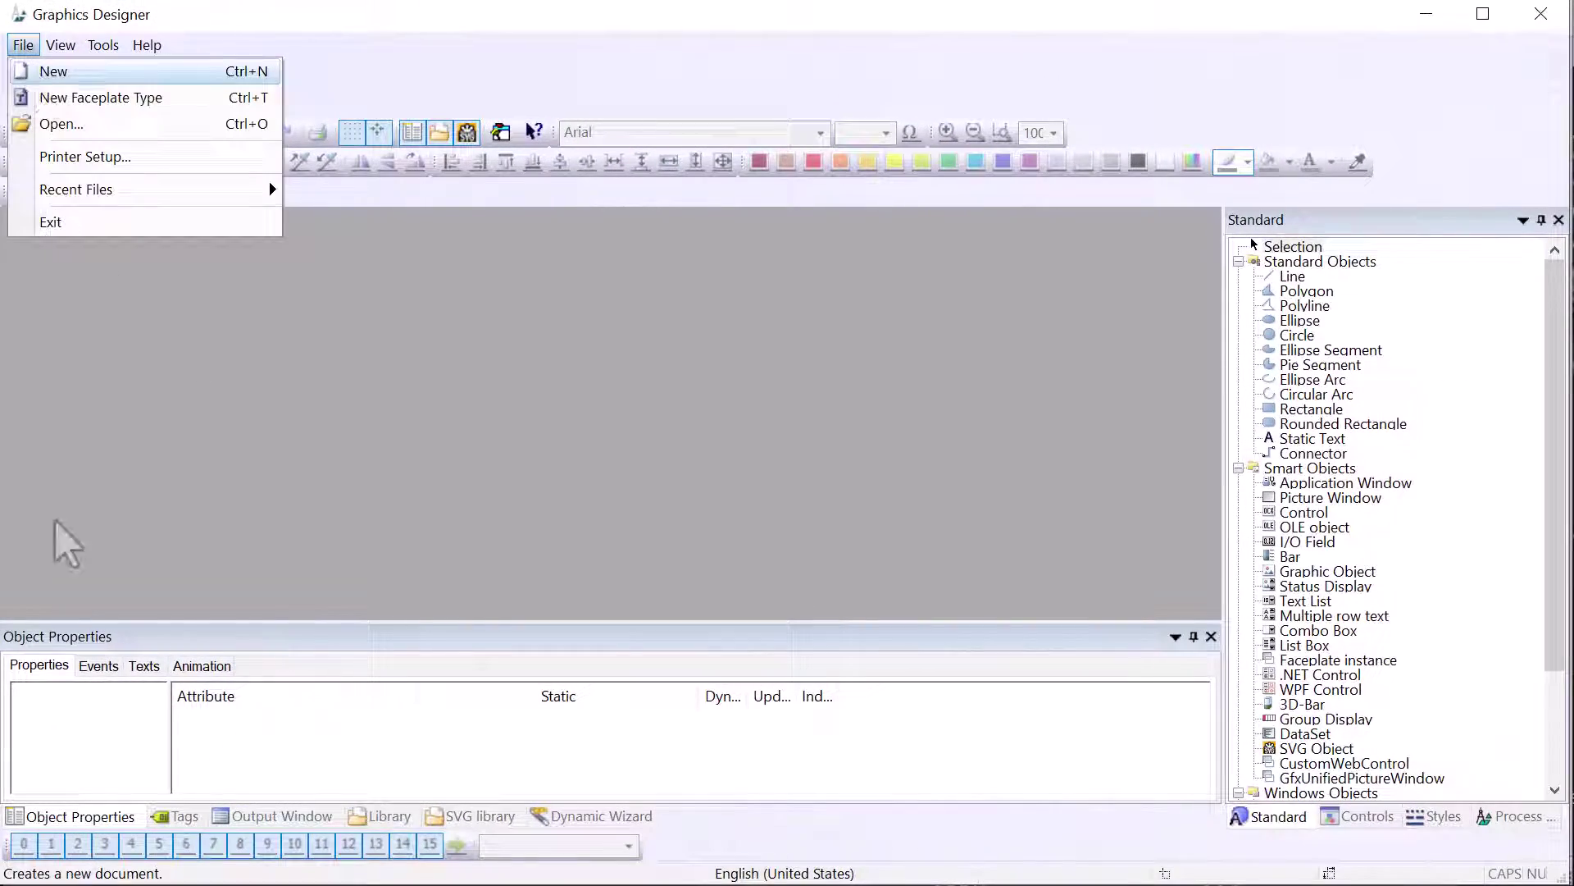
pyautogui.press('Return')
pyautogui.click(101, 134)
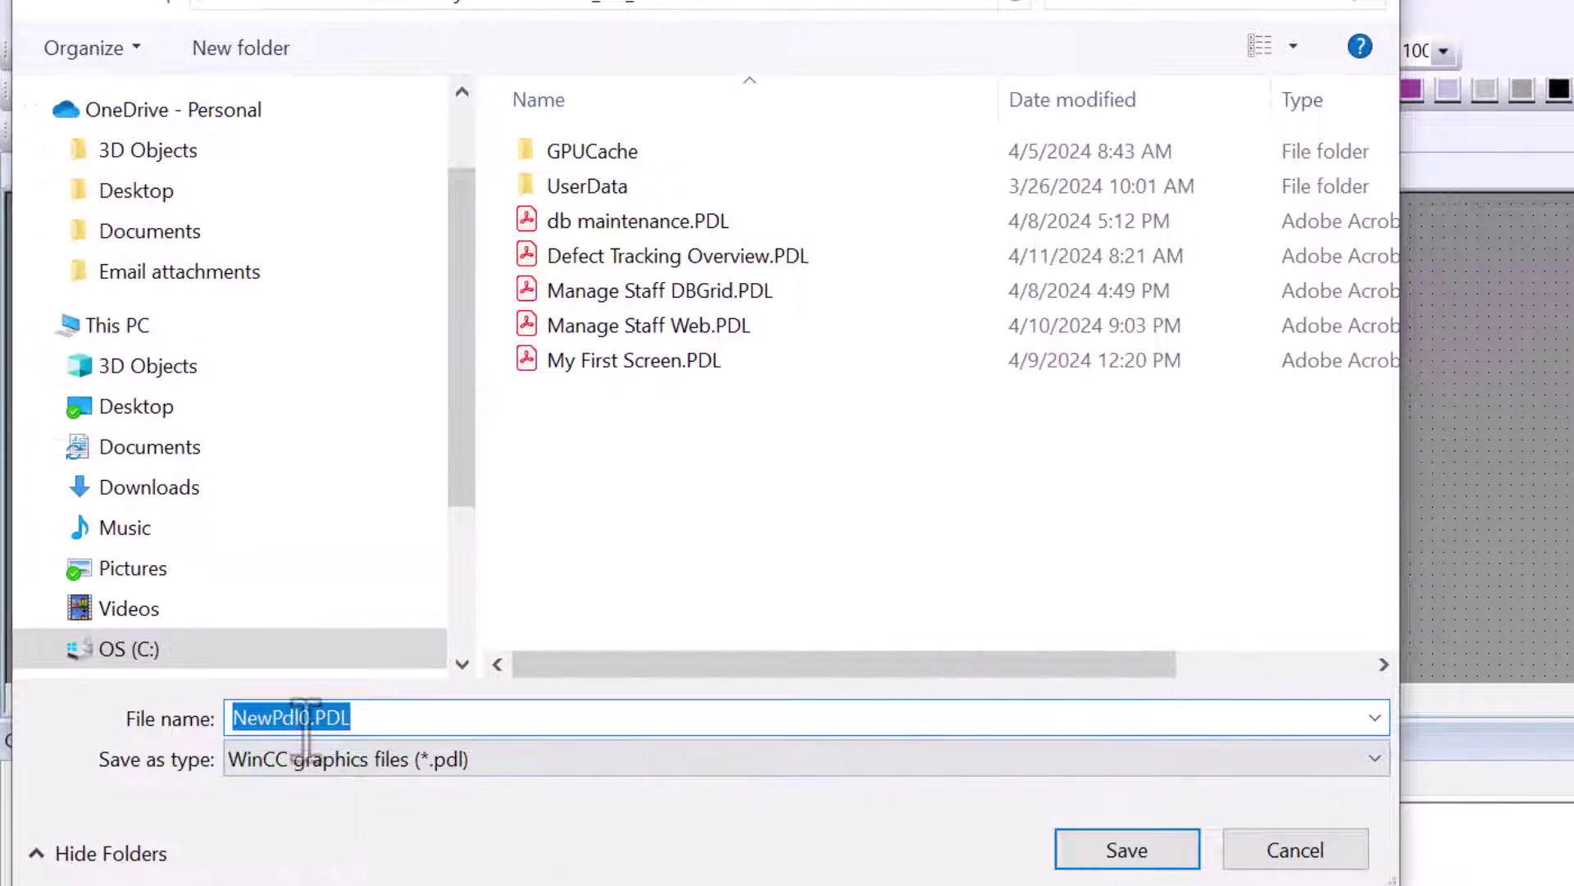
pyautogui.write('Manage')
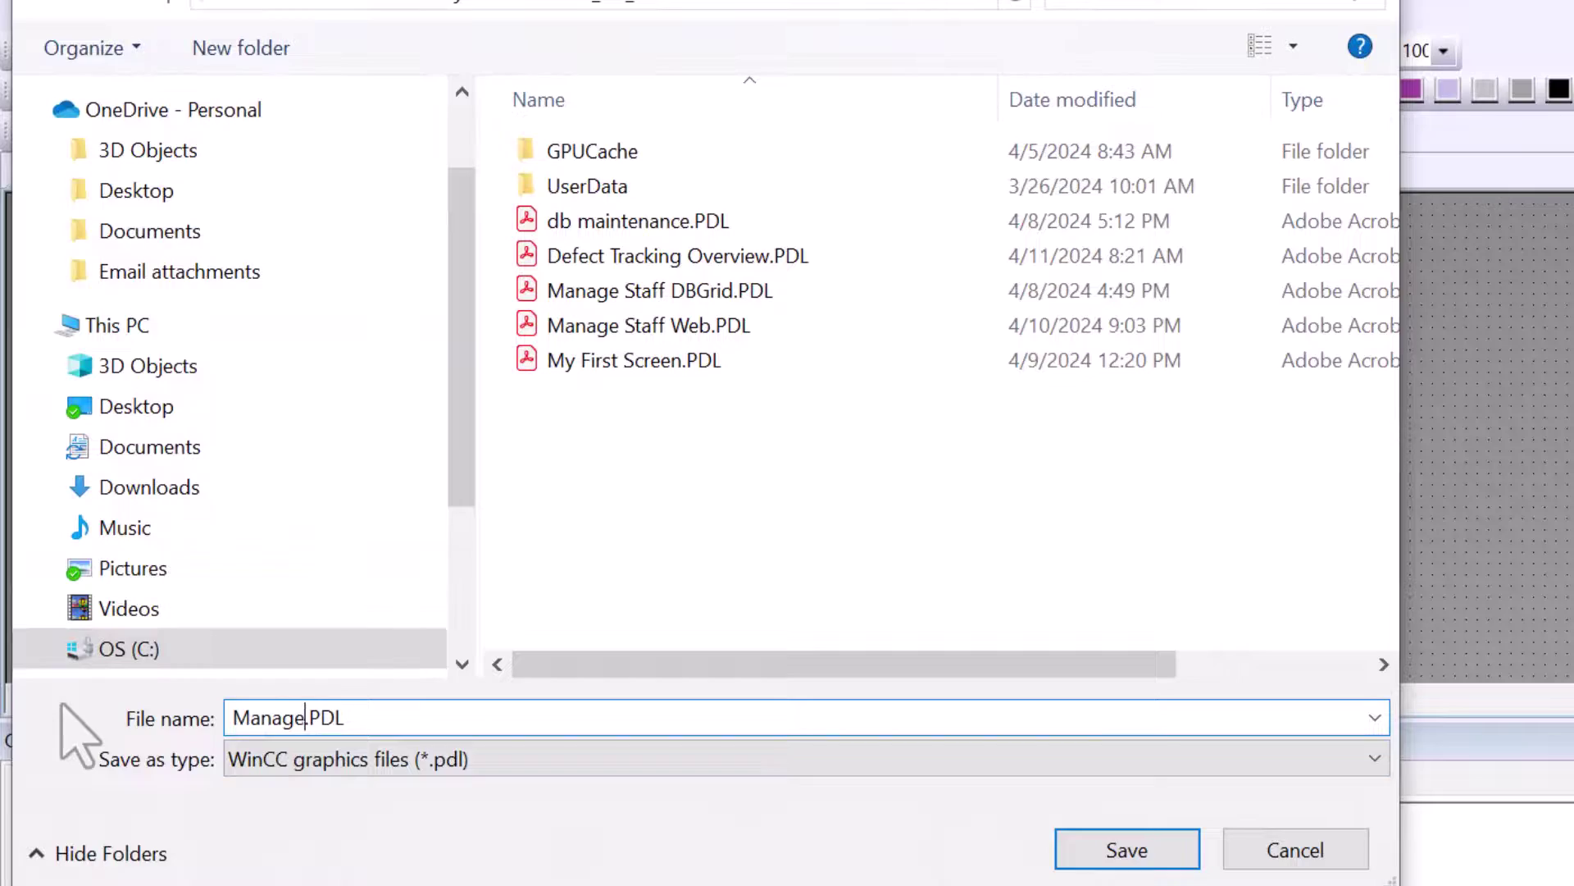
pyautogui.write(' Staff')
pyautogui.press('Return')
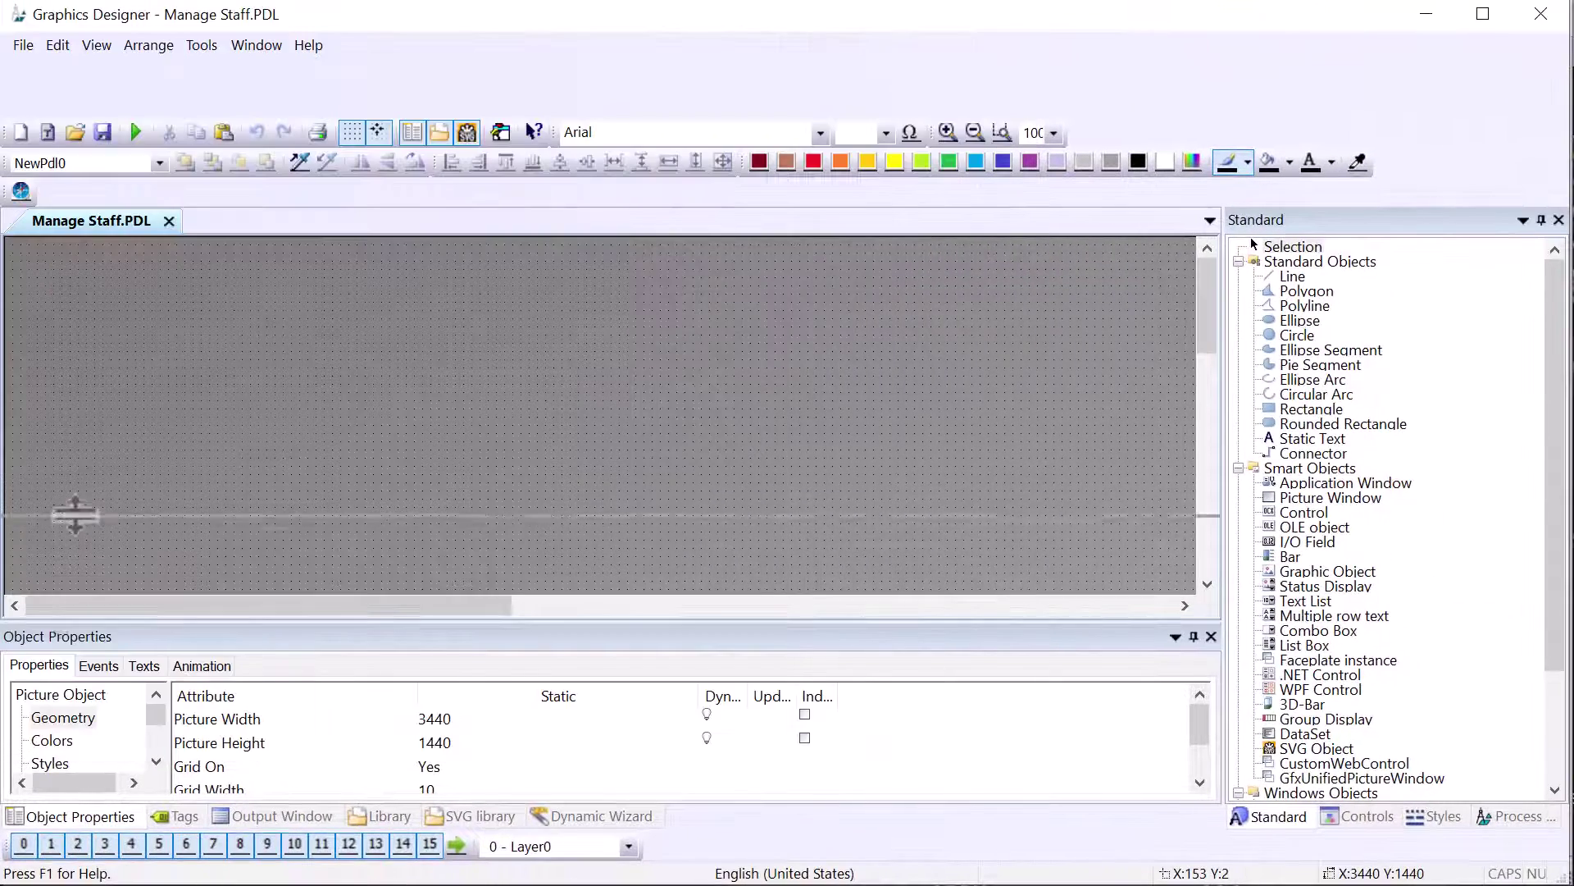
# Step: Set the picture's width to 760 and its height to 430
pyautogui.moveTo(75, 515); pyautogui.dragTo(75, 516)
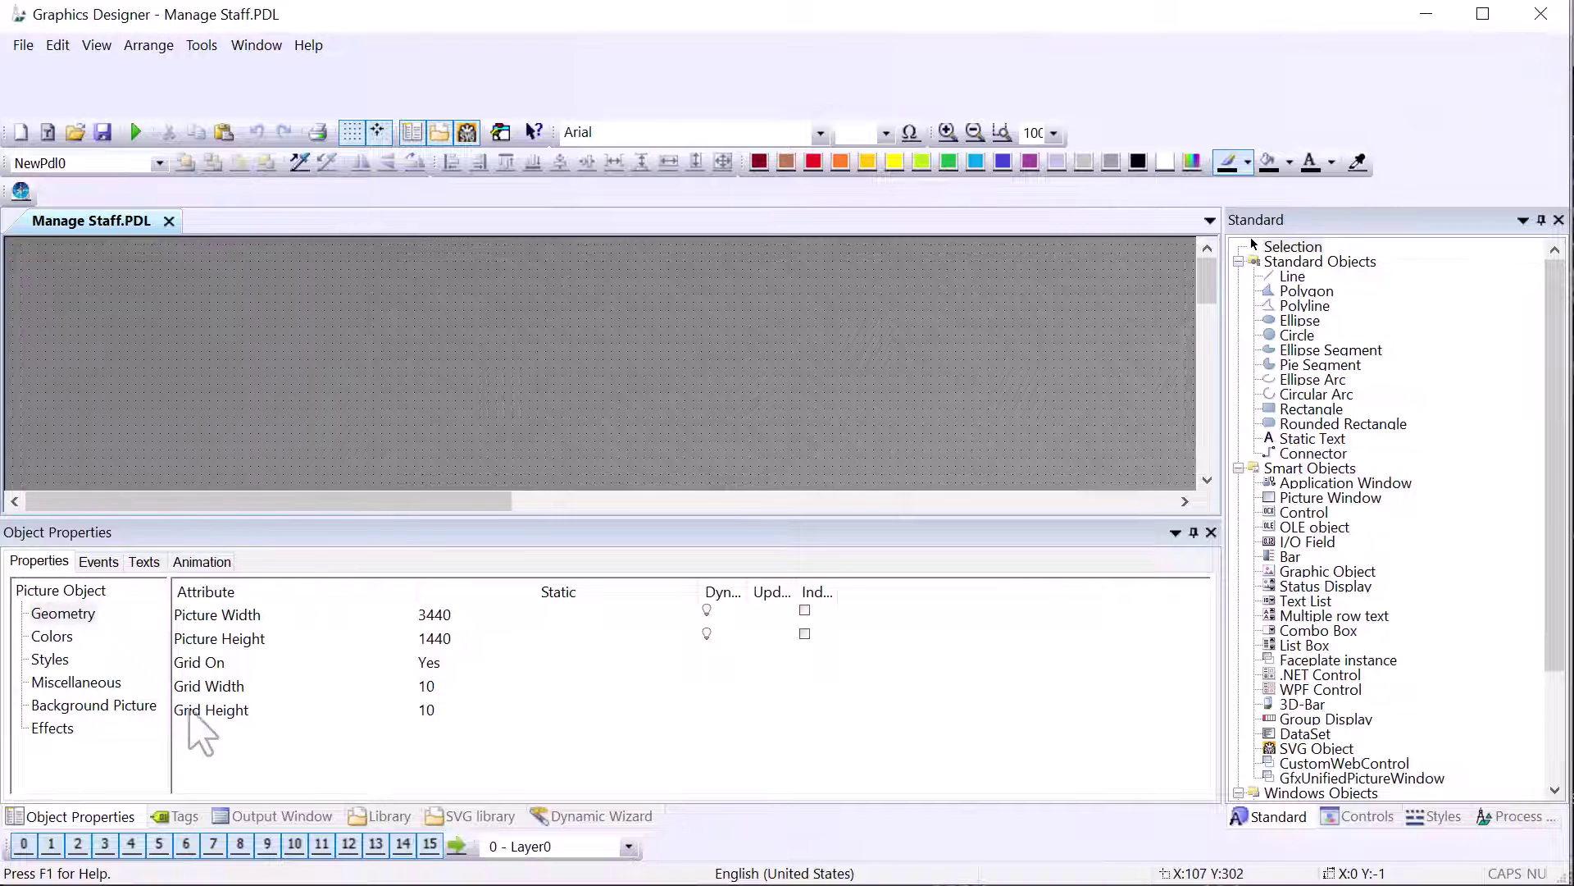
pyautogui.doubleClick(215, 620)
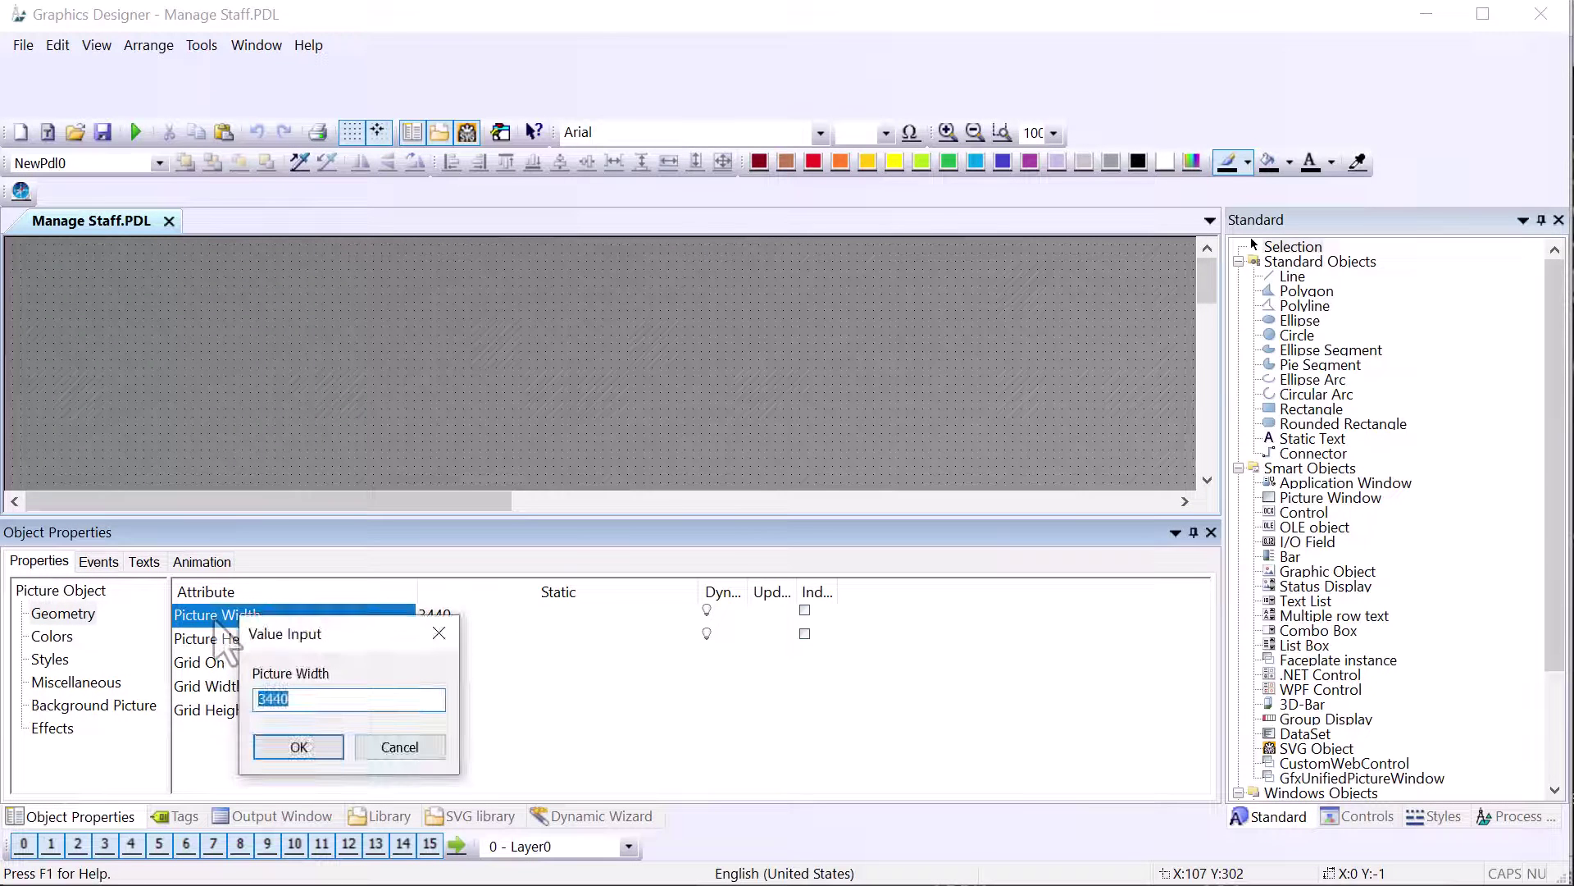
pyautogui.write('760')
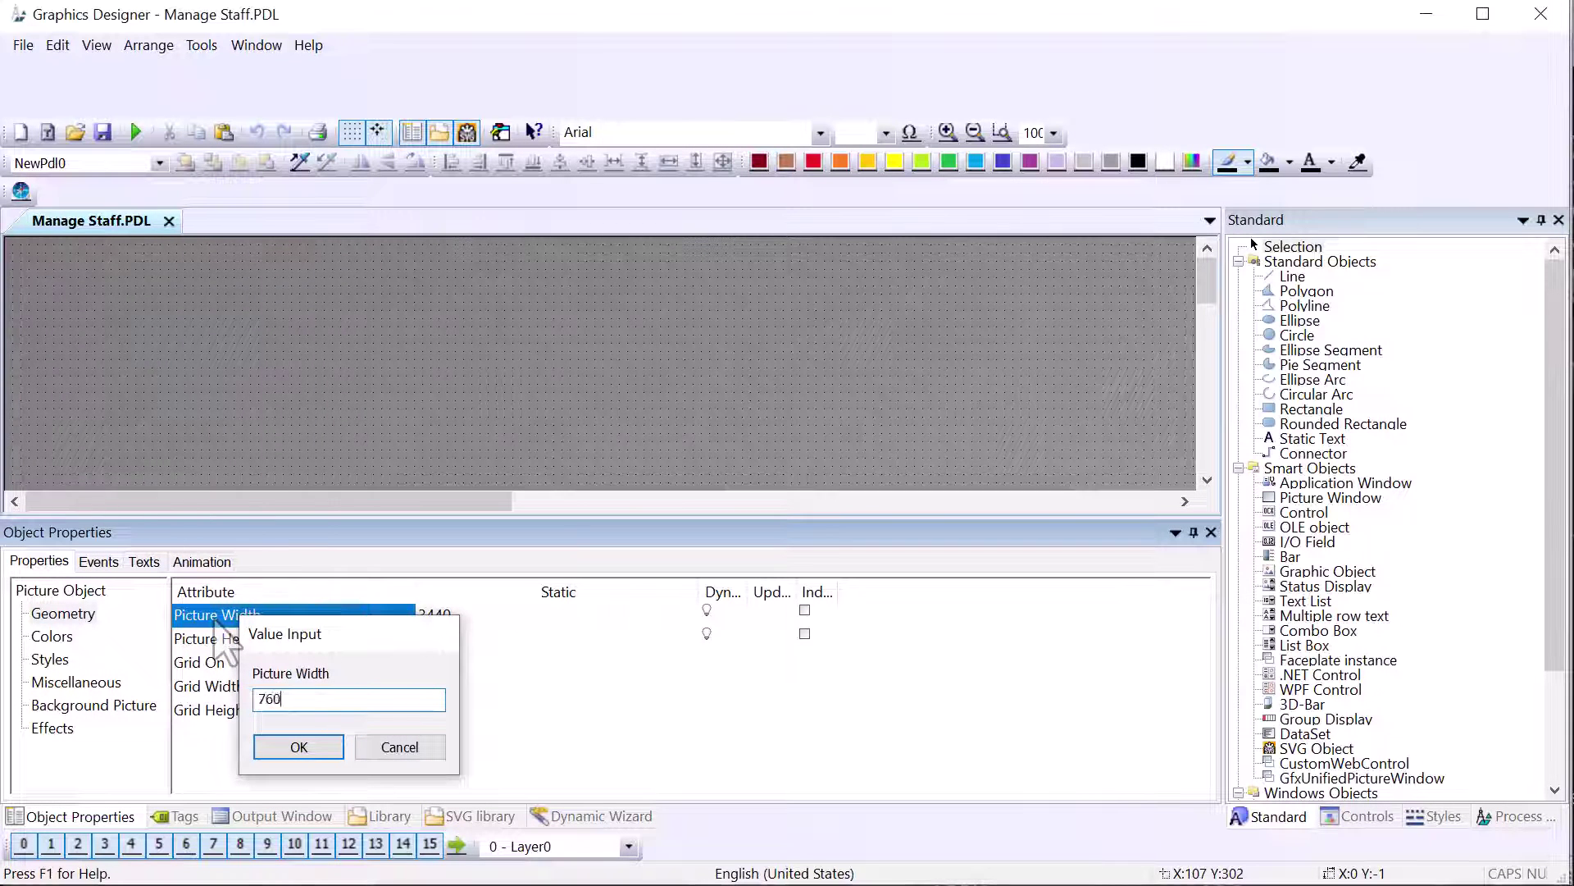
pyautogui.press('Return')
pyautogui.doubleClick(210, 645)
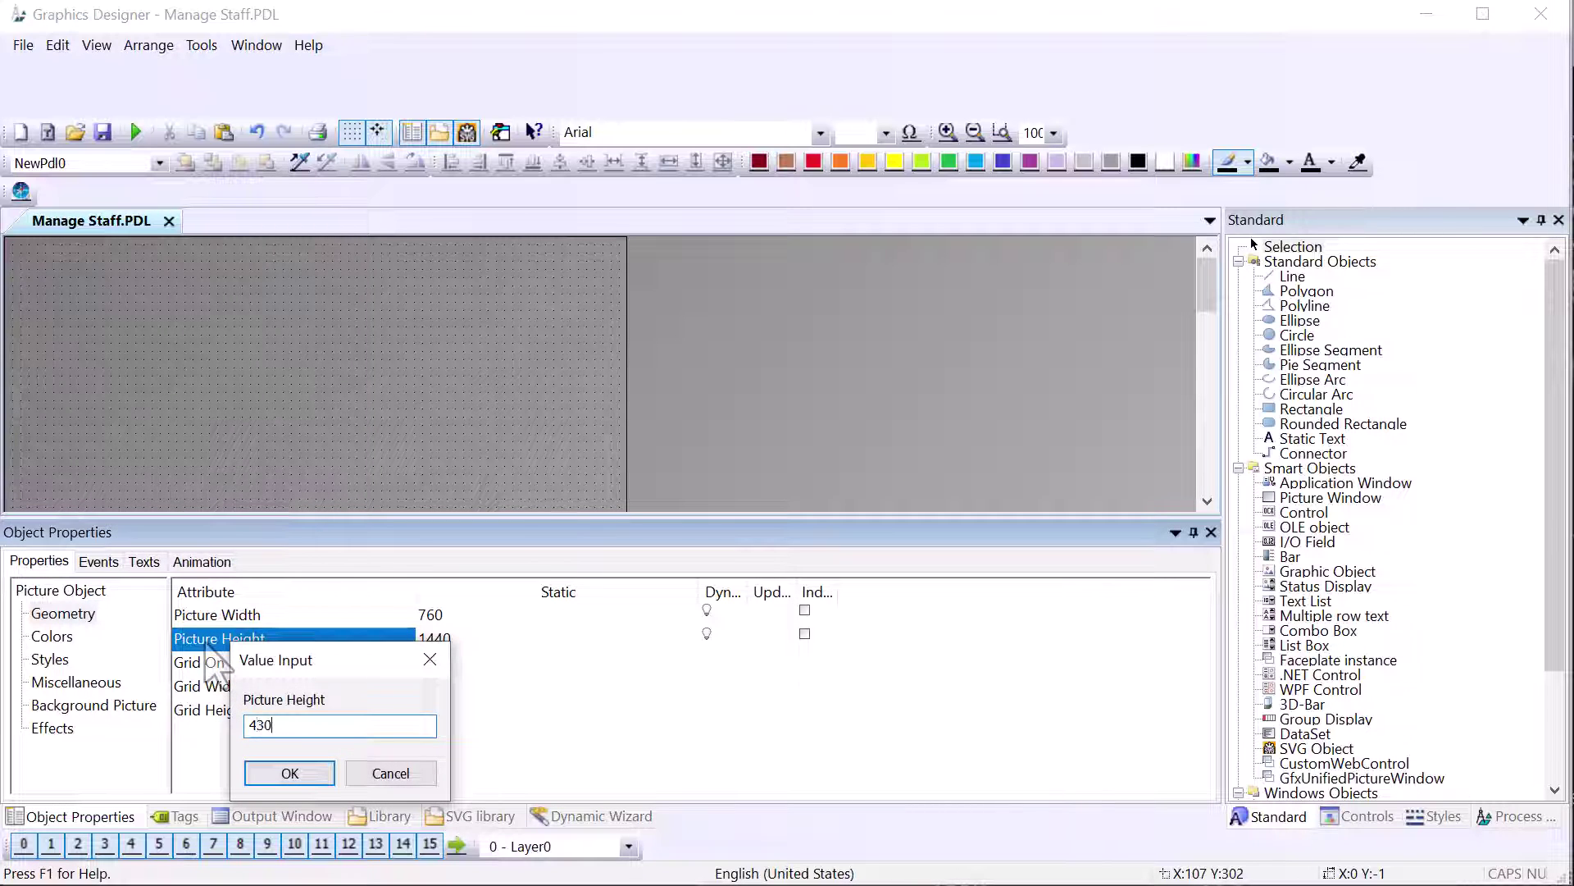
pyautogui.write('430')
pyautogui.press('Return')
# Step: Turn off the Global Color Scheme effect for the picture
pyautogui.moveTo(156, 525); pyautogui.dragTo(156, 561)
pyautogui.click(56, 772)
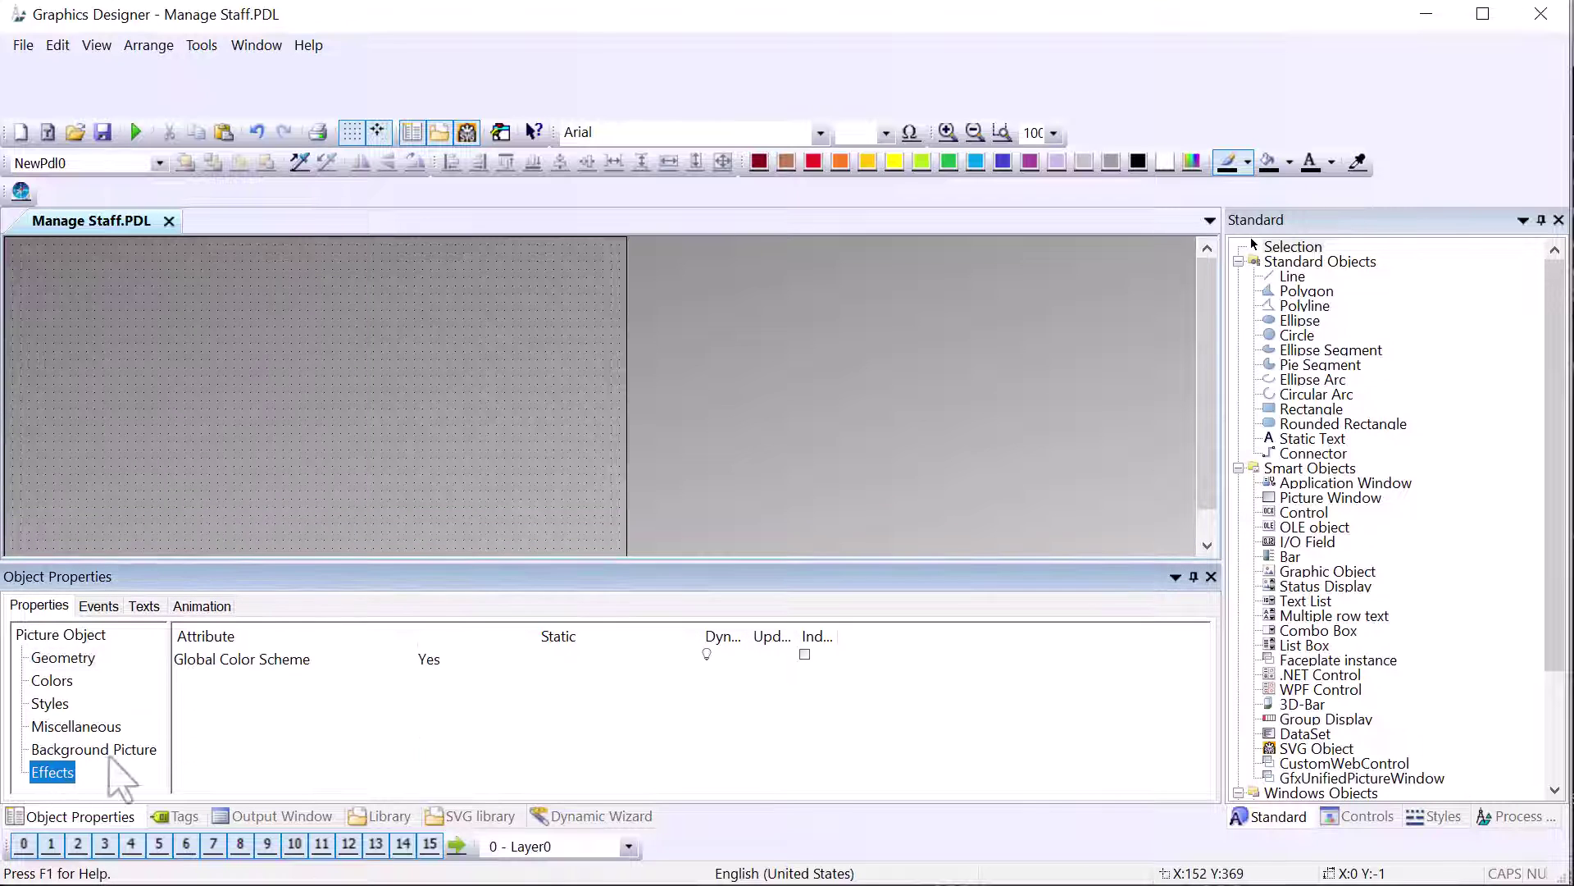
pyautogui.doubleClick(228, 663)
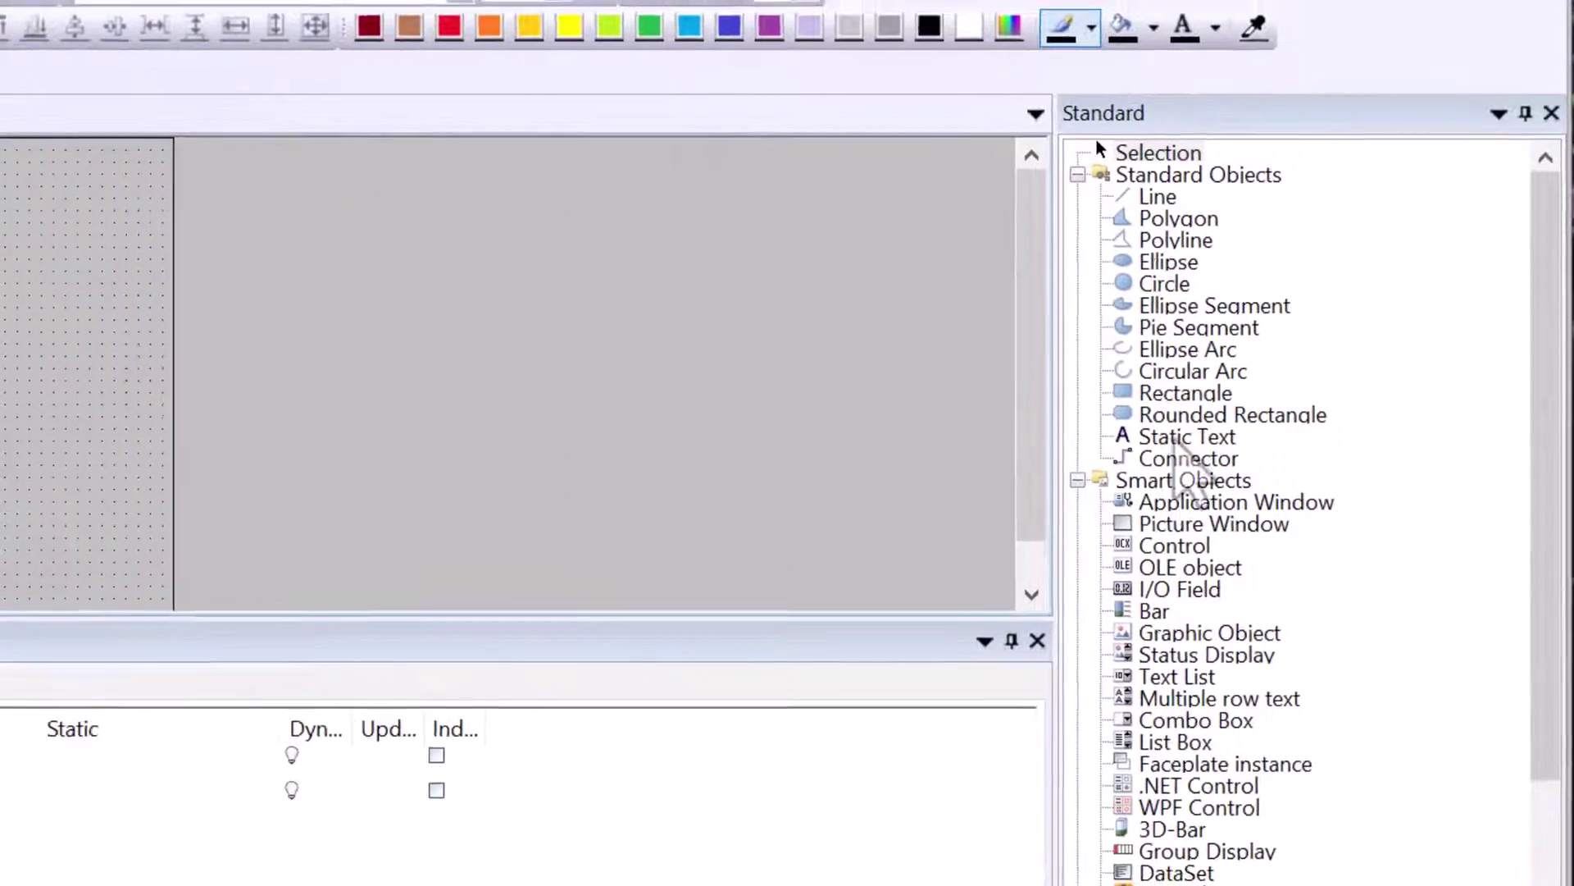
# Step: Draw a static text about 730 by 70 across the picture's upper edge and turn off its Global Color Scheme
pyautogui.click(1186, 436)
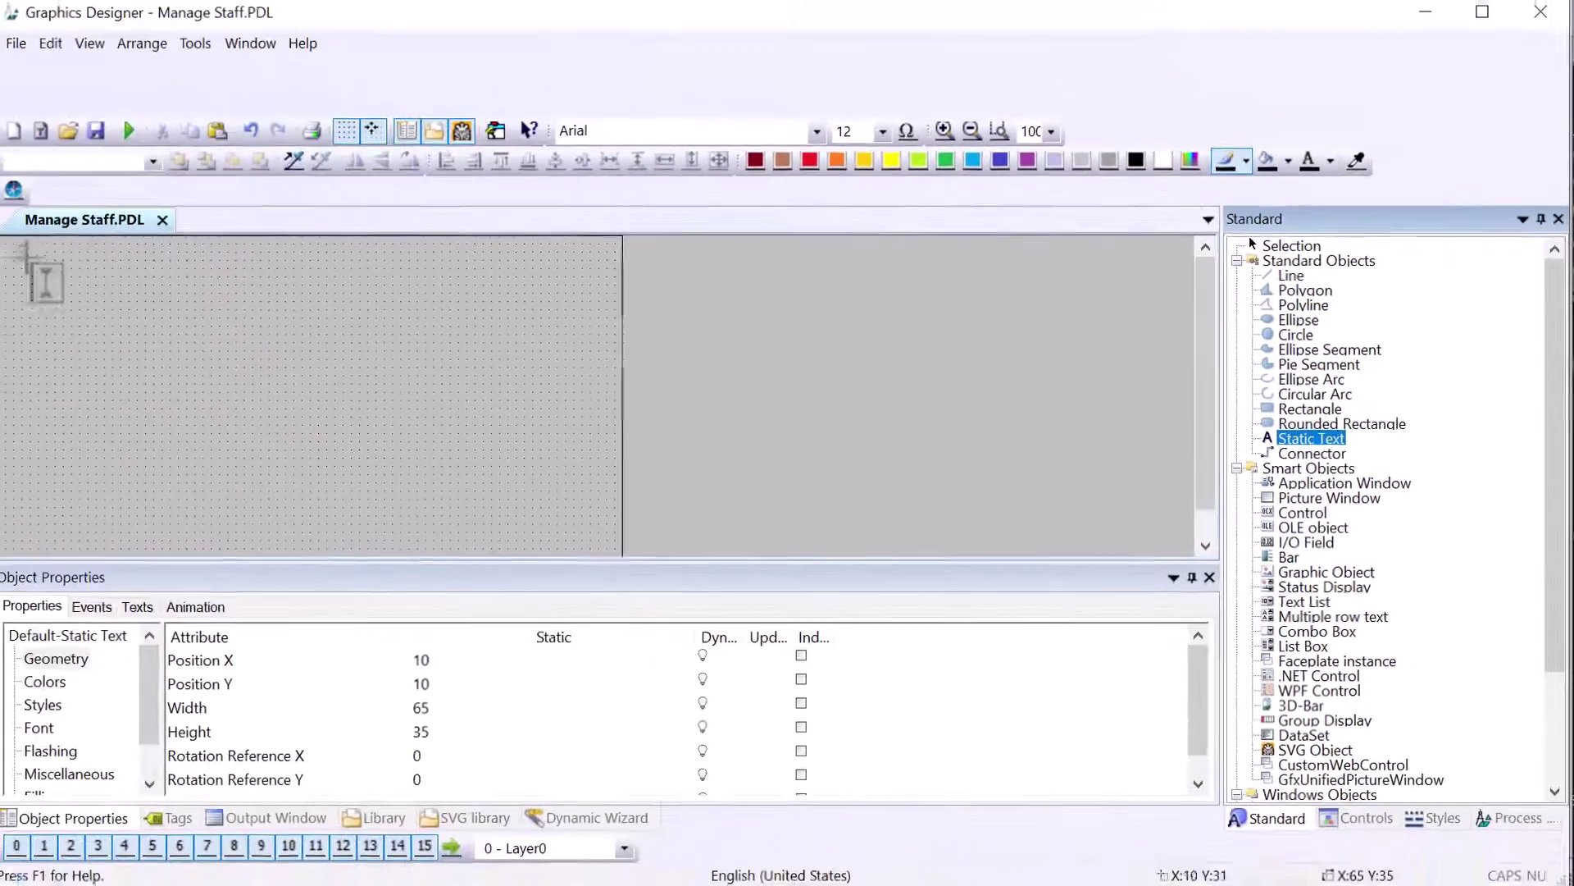
pyautogui.moveTo(0, 139); pyautogui.dragTo(0, 216)
pyautogui.moveTo(529, 295); pyautogui.dragTo(612, 303)
pyautogui.scroll(-2, 73, 705)
pyautogui.click(52, 772)
pyautogui.click(246, 683)
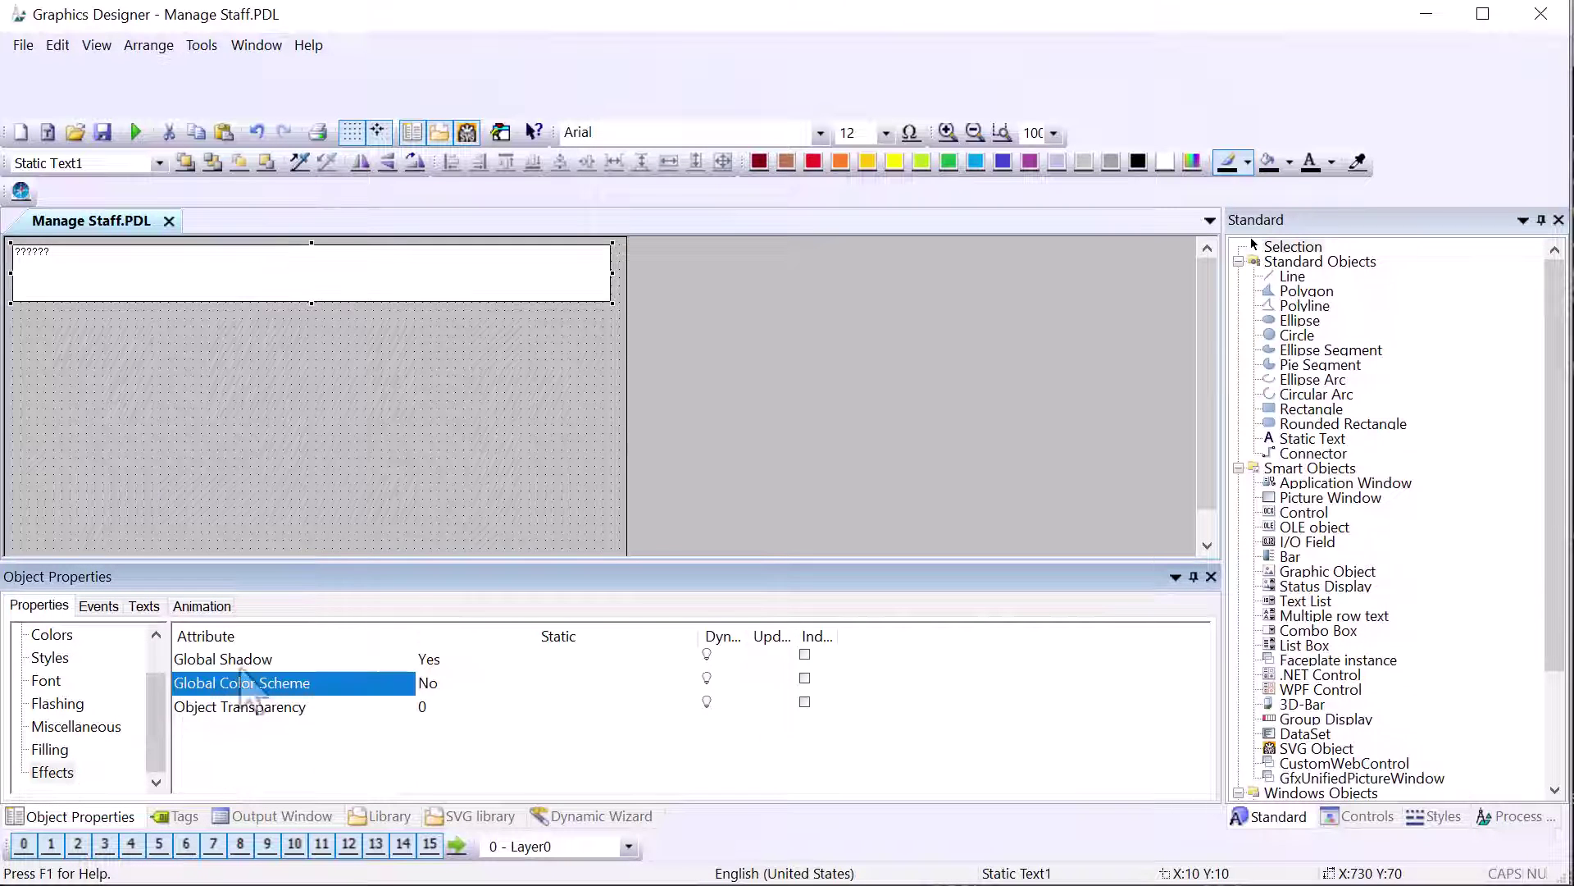
# Step: Enter "Manage Staff" as the header's text and give the header a light blue background
pyautogui.doubleClick(422, 274)
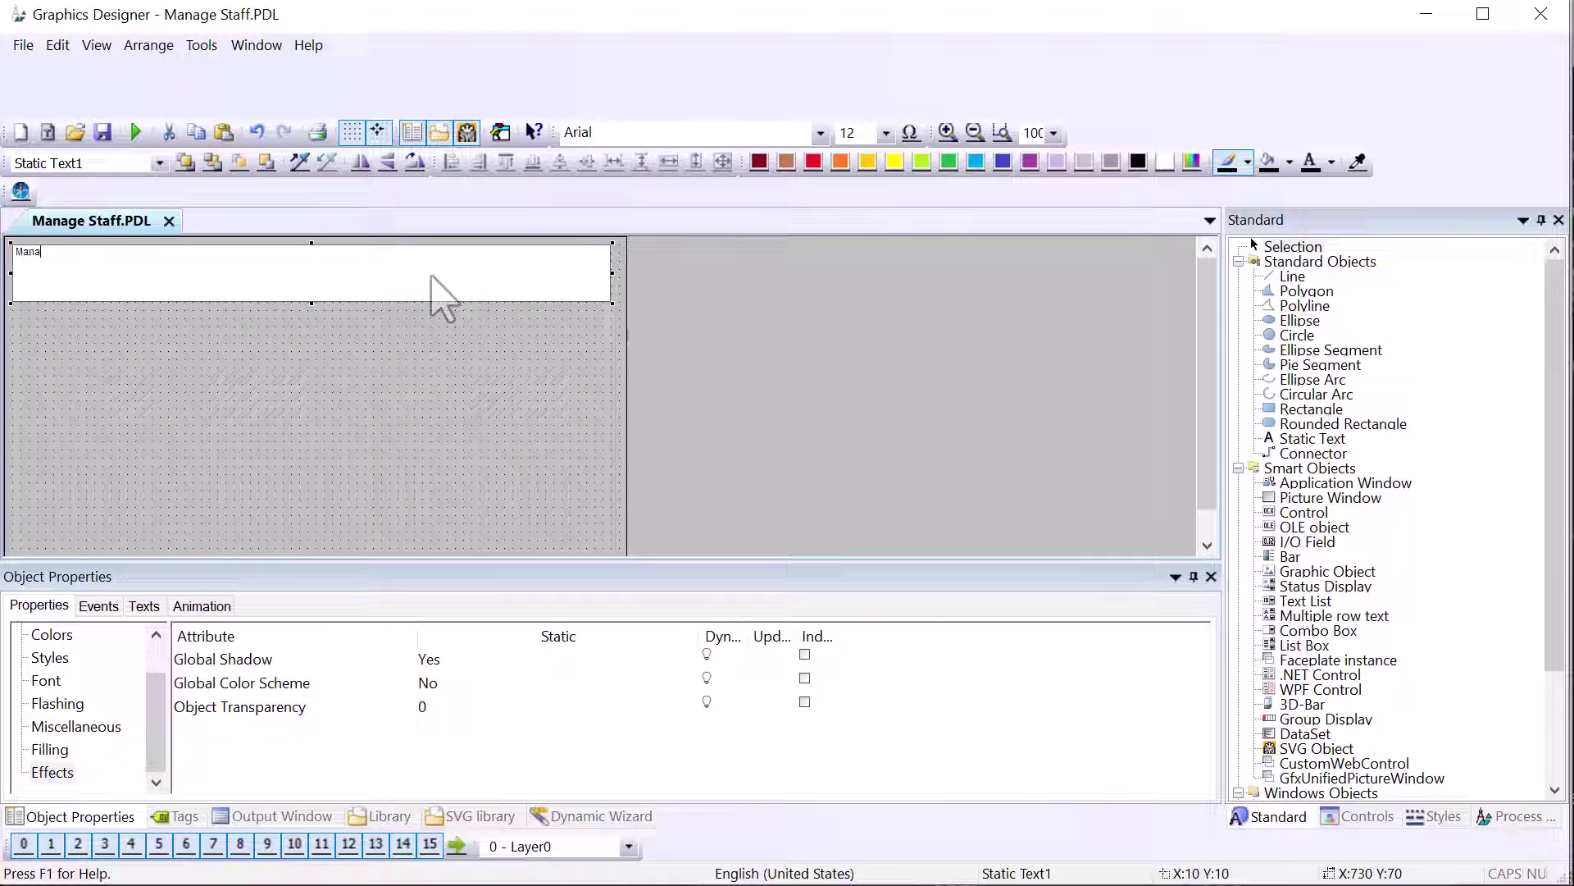
pyautogui.write('Manage Staff')
pyautogui.press('Return')
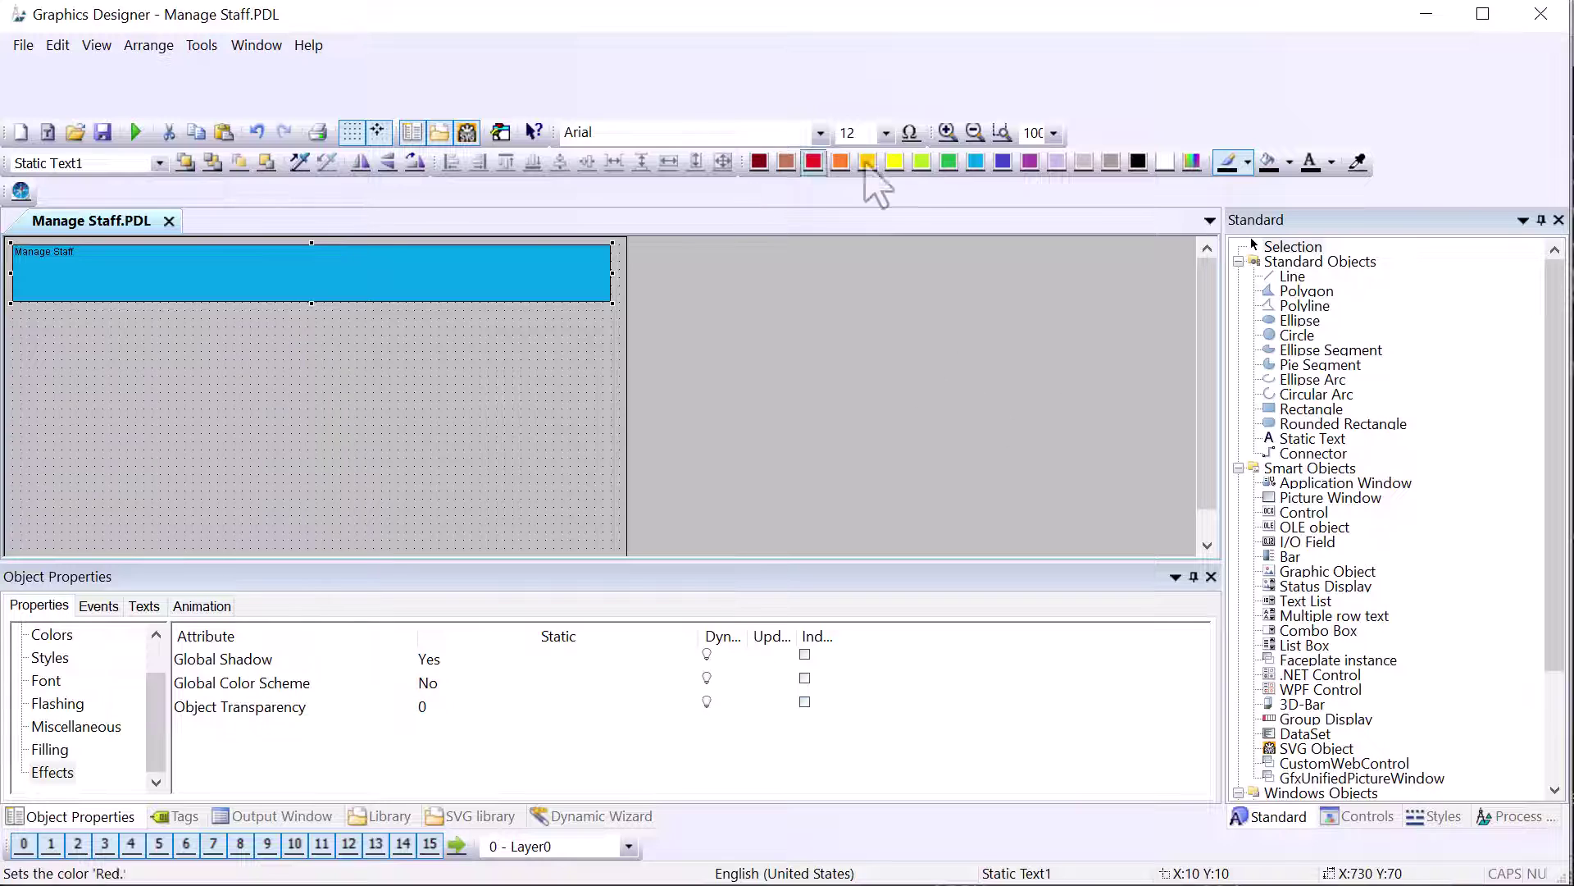
# Step: Set the header text's font size to 28 and its font color to white
pyautogui.click(886, 133)
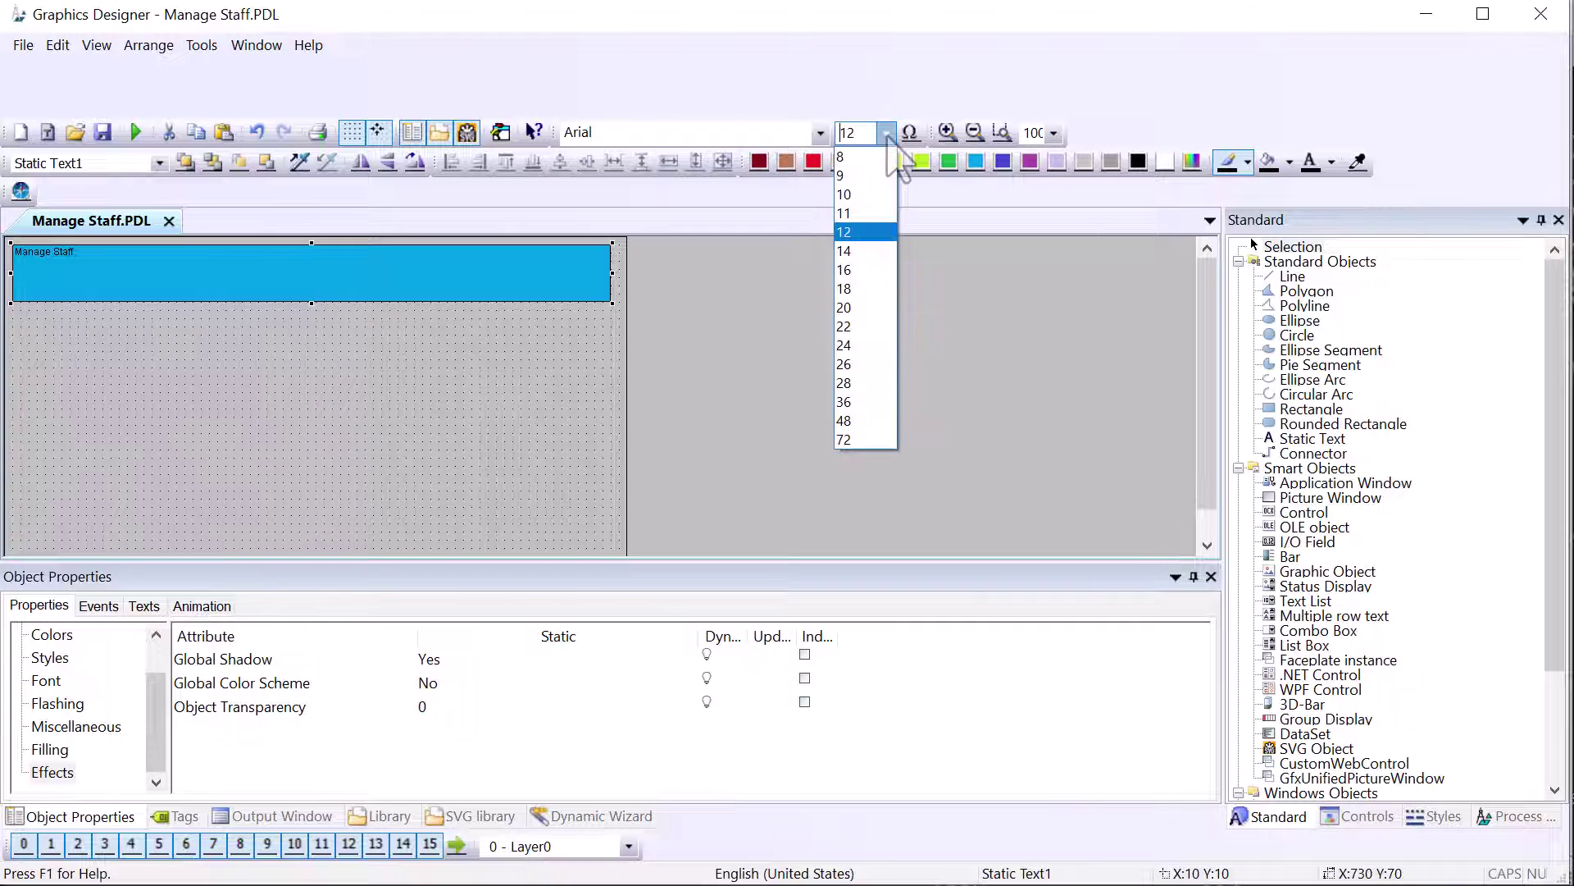
pyautogui.click(857, 383)
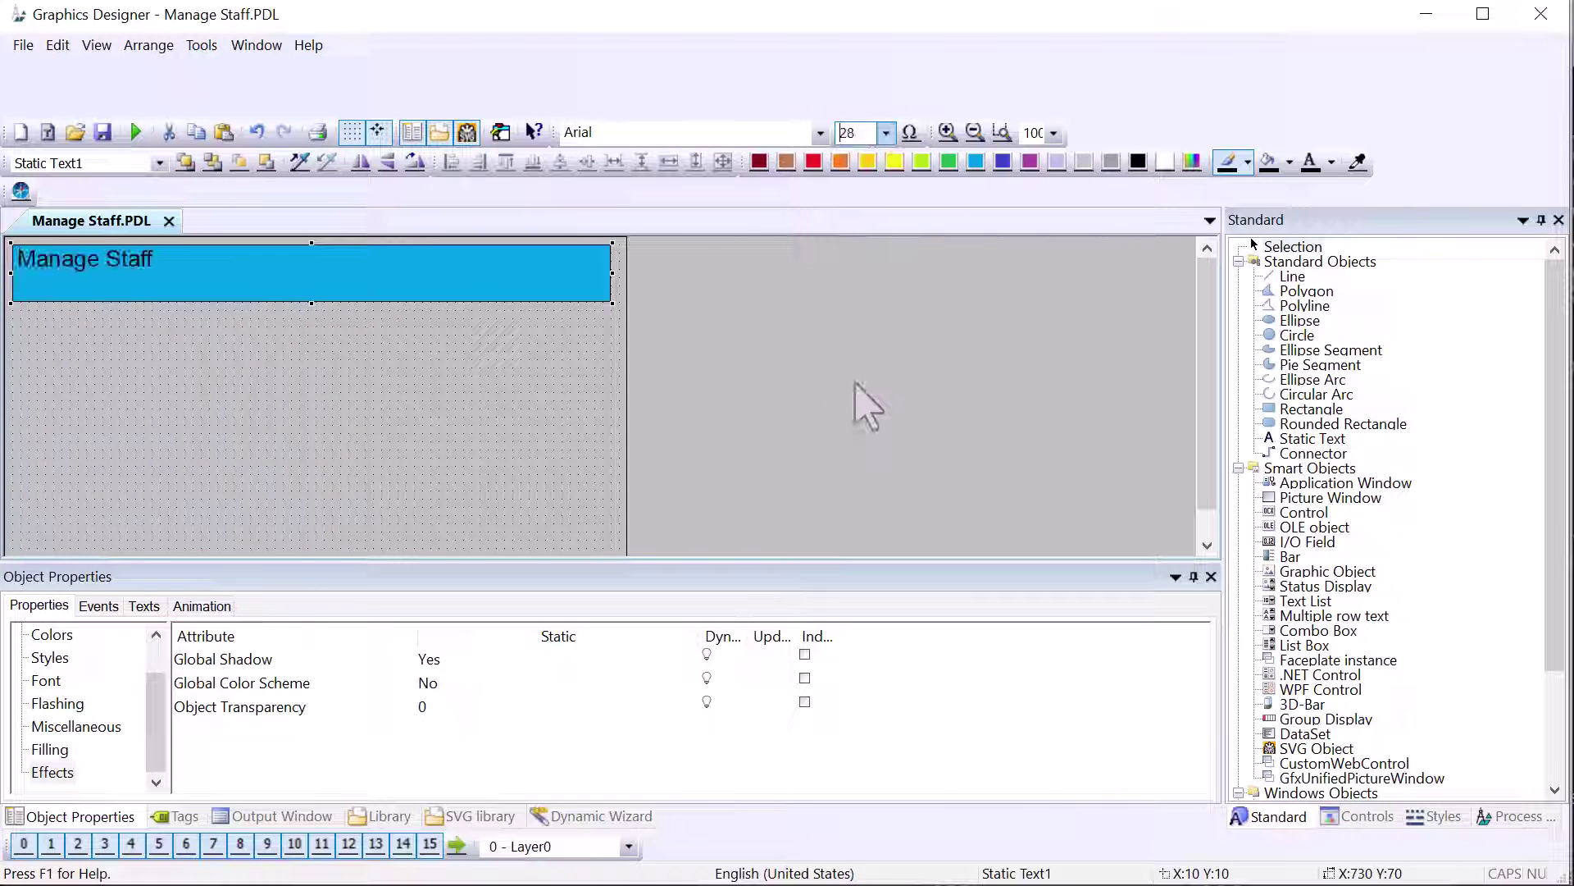
pyautogui.click(1332, 162)
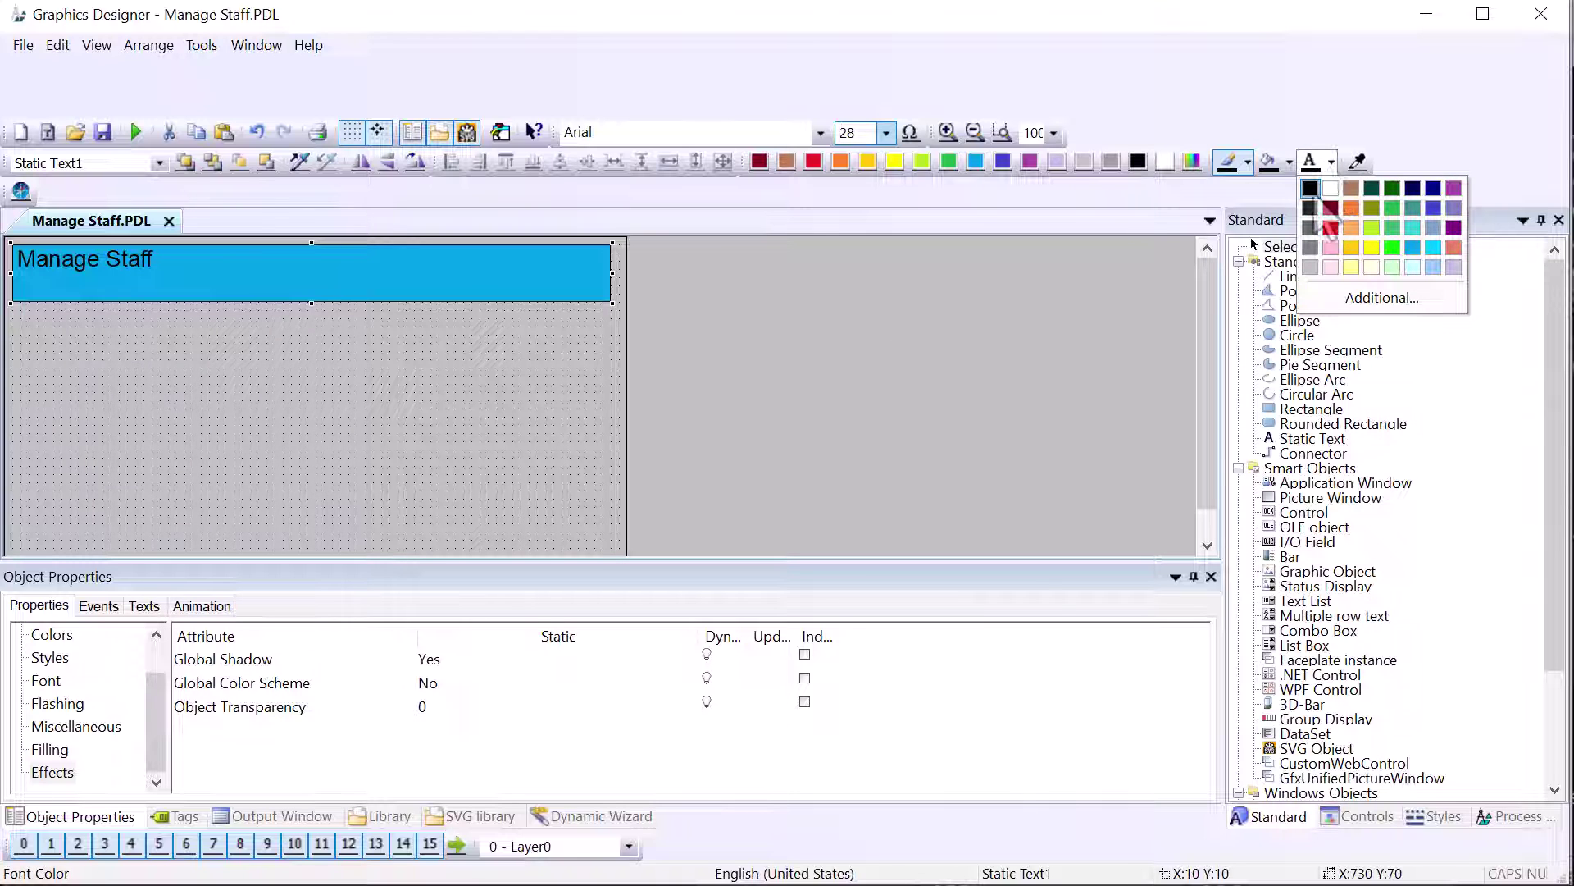
pyautogui.click(1330, 188)
# Step: Set both the X and Y alignment of the header text to Centered
pyautogui.click(45, 680)
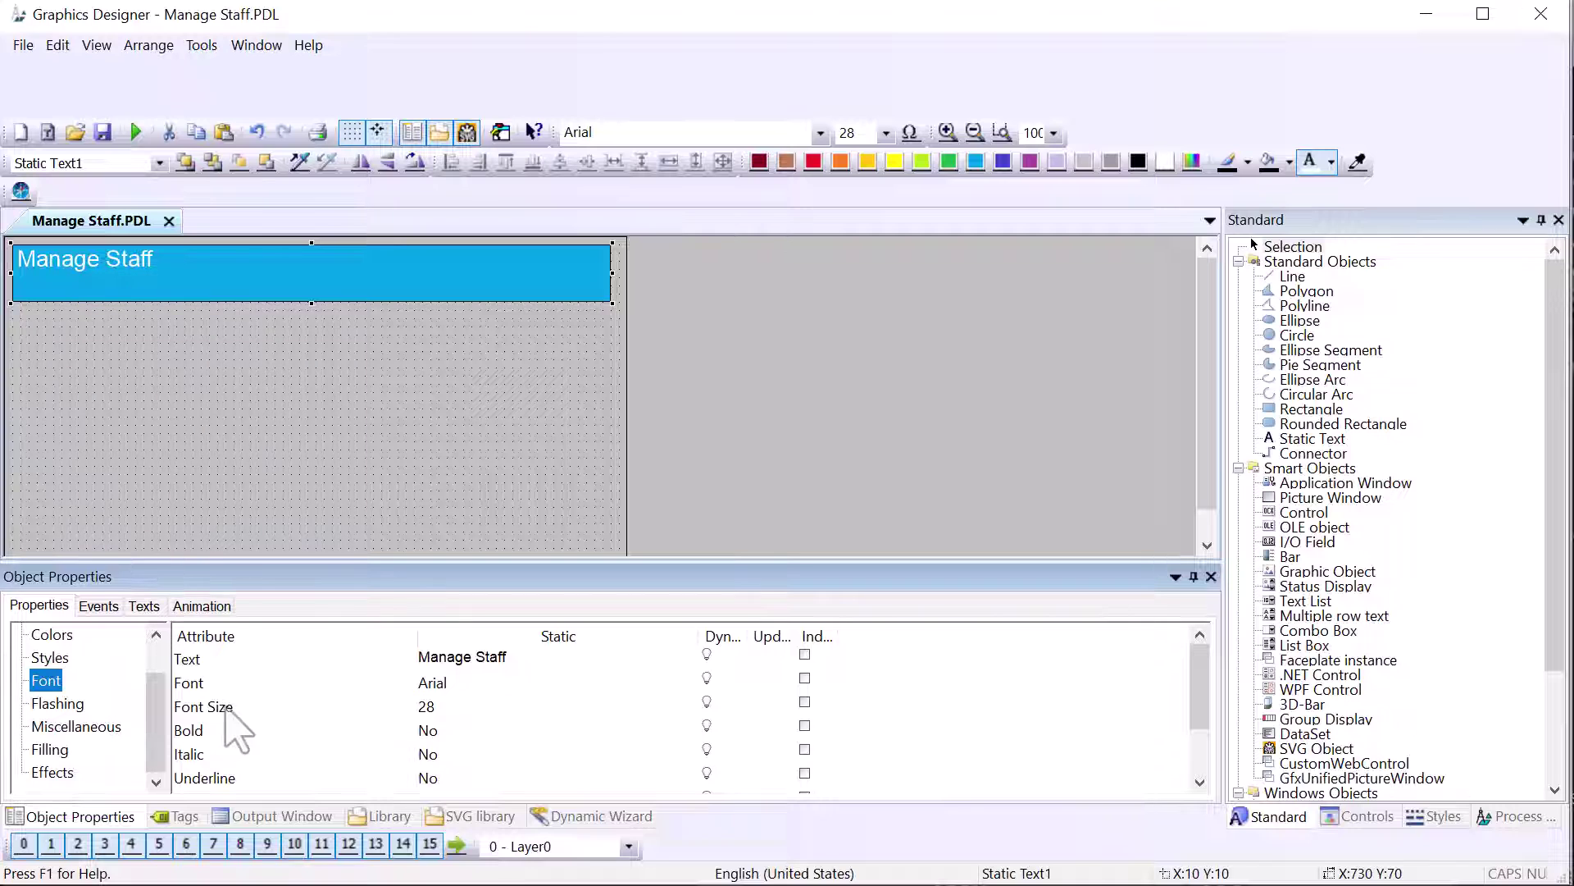
pyautogui.scroll(-1, 271, 730)
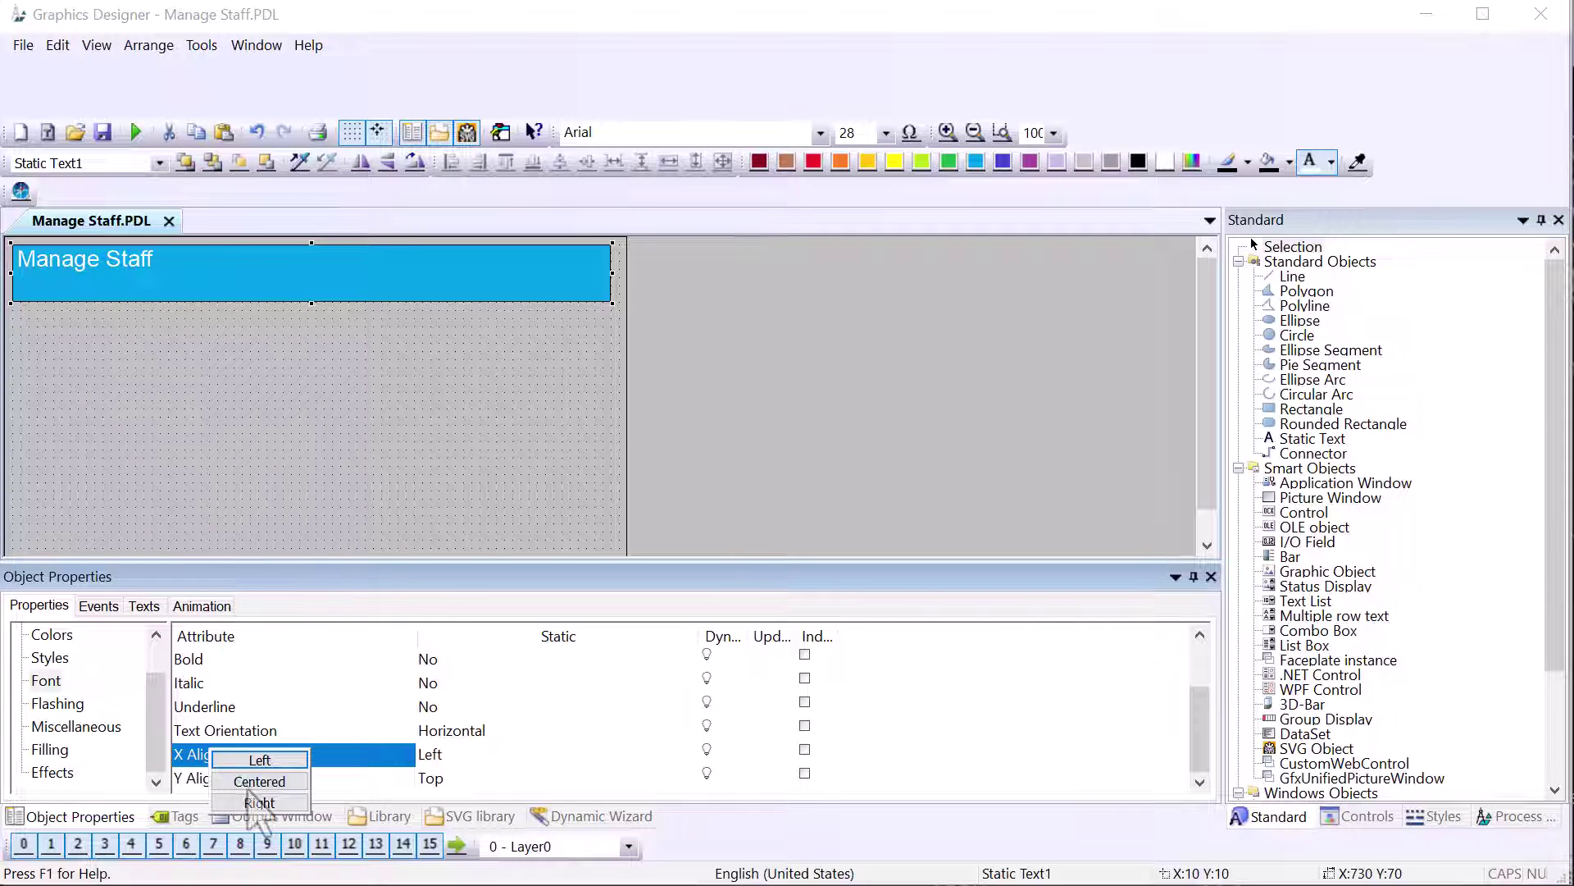
pyautogui.click(259, 781)
pyautogui.click(246, 778)
pyautogui.doubleClick(246, 777)
pyautogui.click(279, 808)
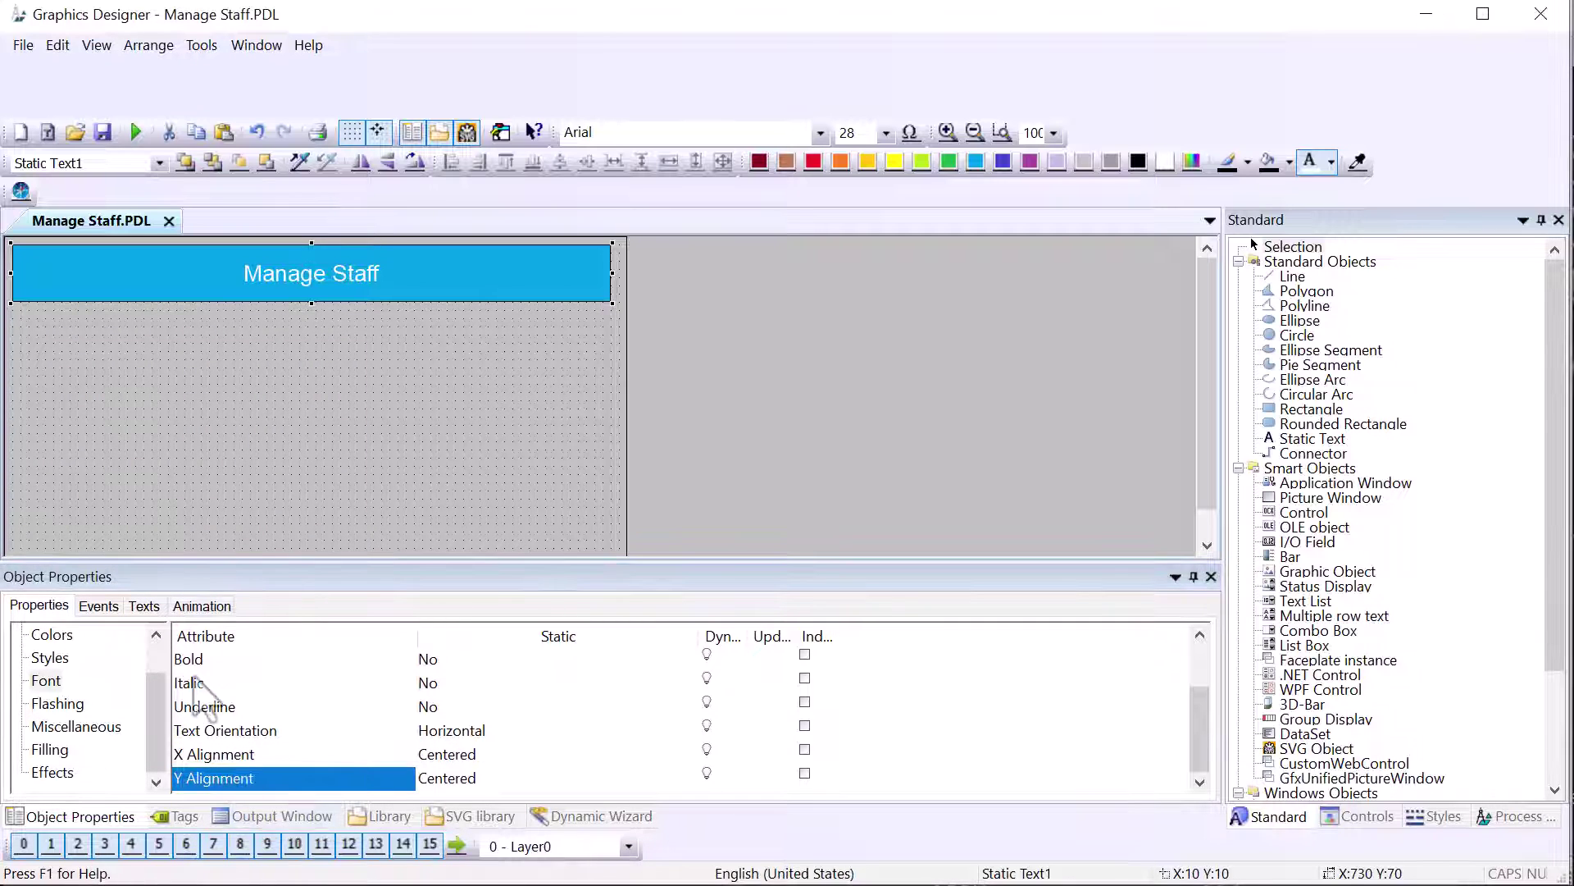
# Step: Make the header text bold and set its font size to 36
pyautogui.doubleClick(189, 665)
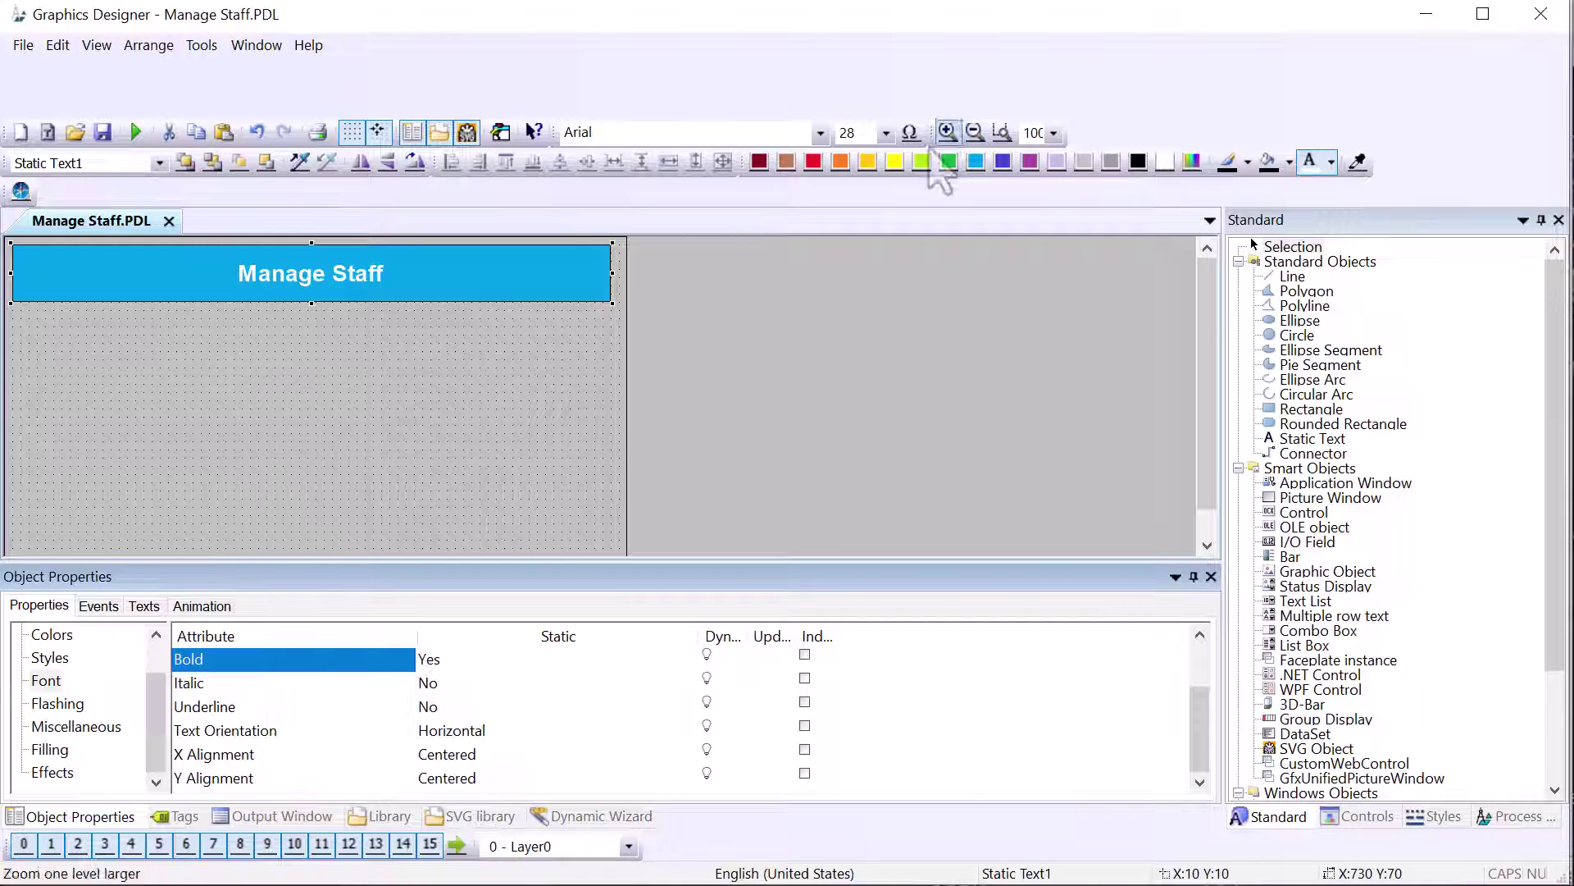
pyautogui.click(886, 134)
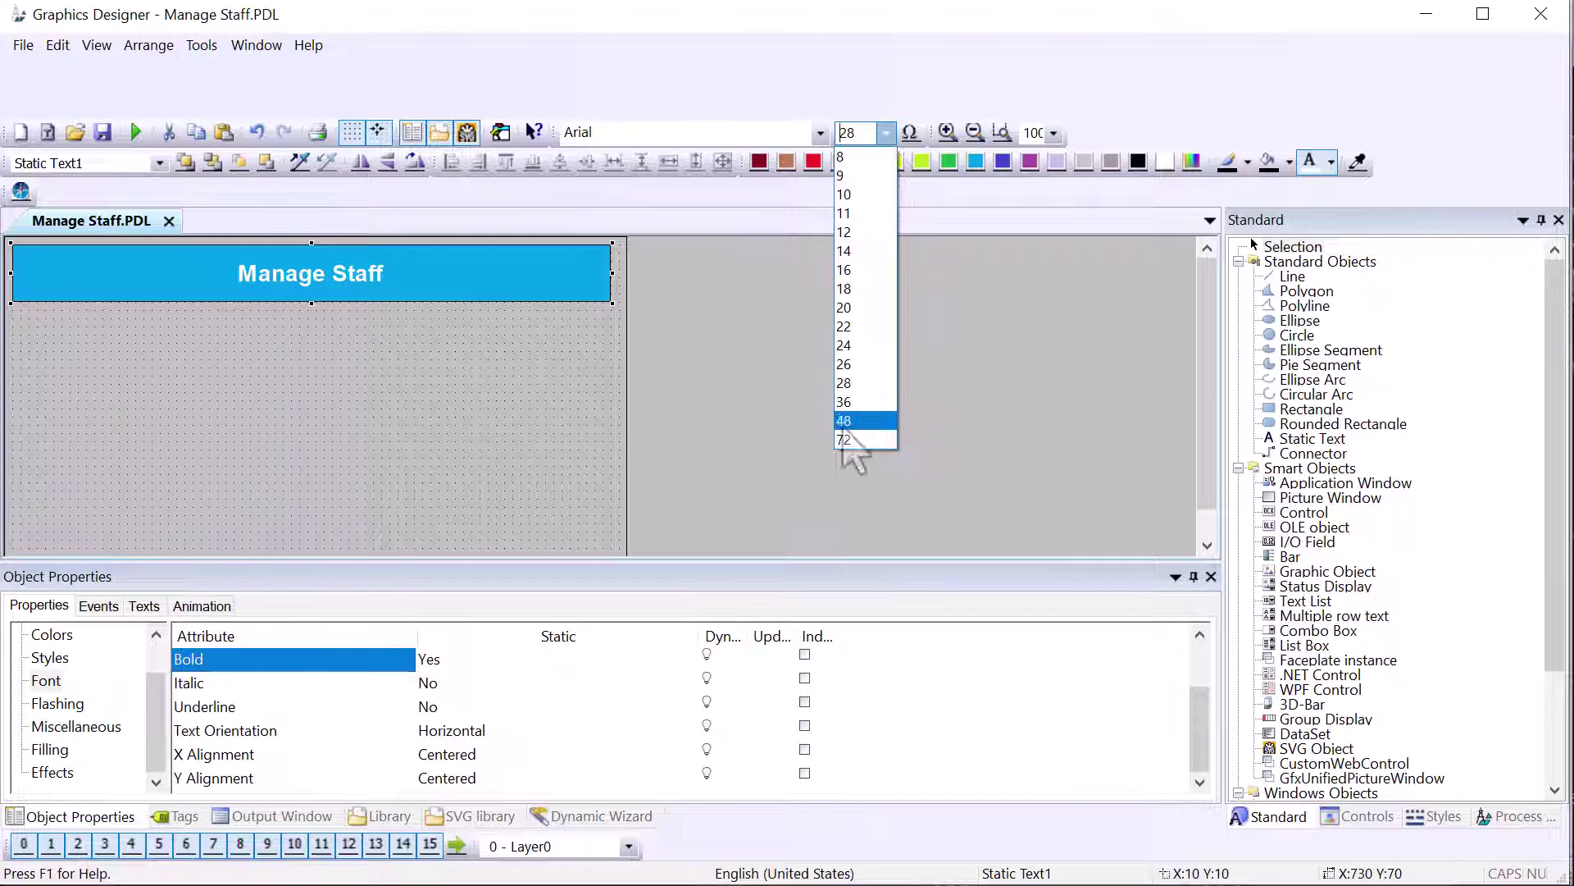
pyautogui.click(845, 402)
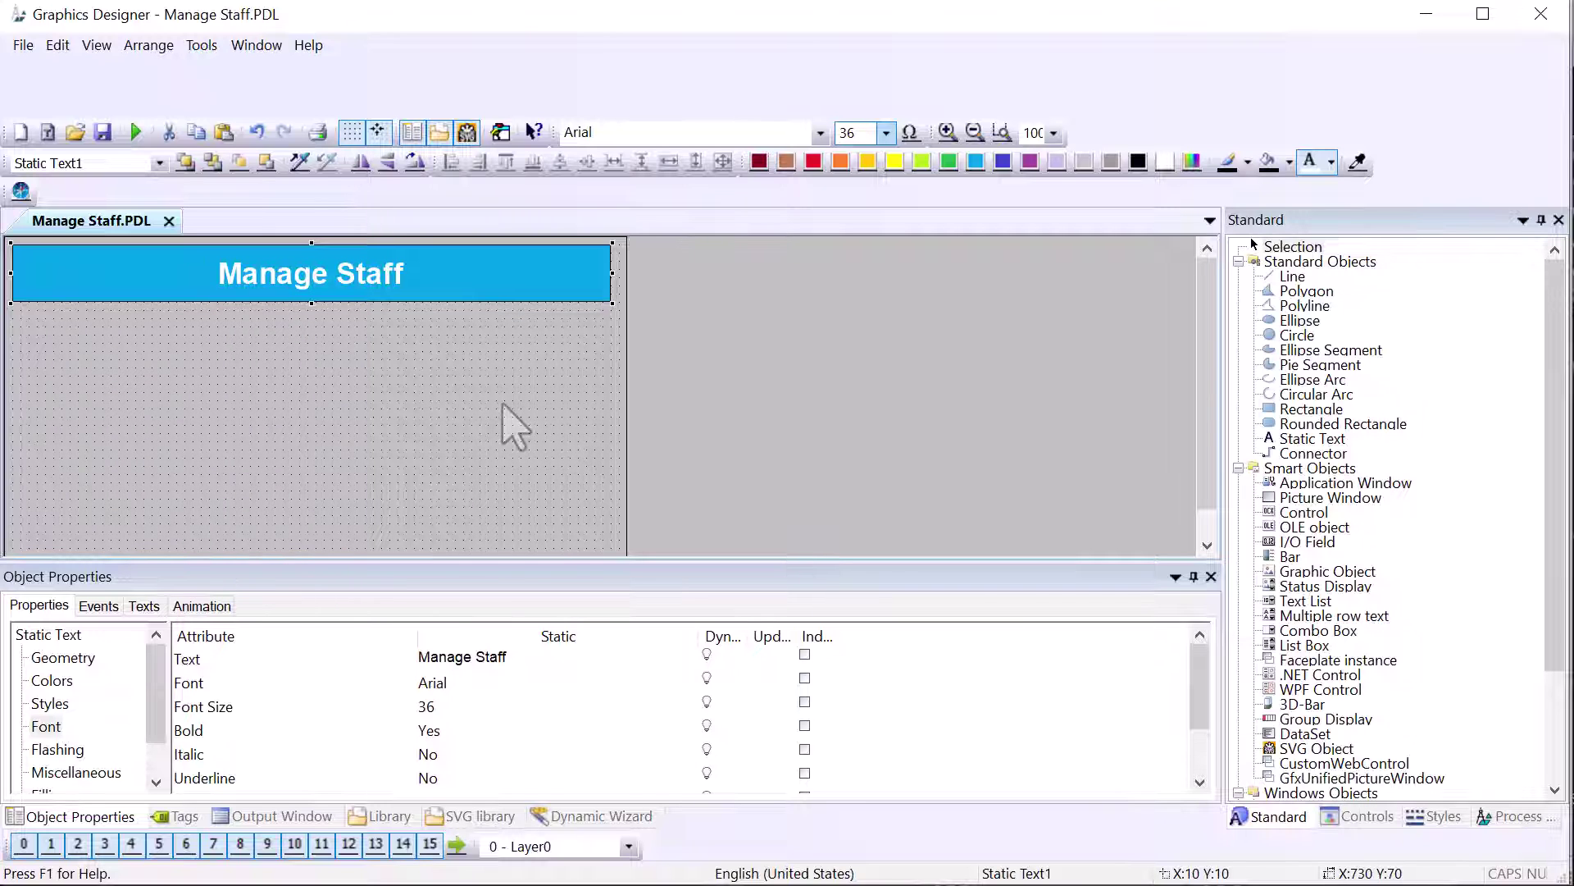
# Step: Draw a rectangle about 690 by 130 below the header and turn off its Global Color Scheme
pyautogui.click(1312, 410)
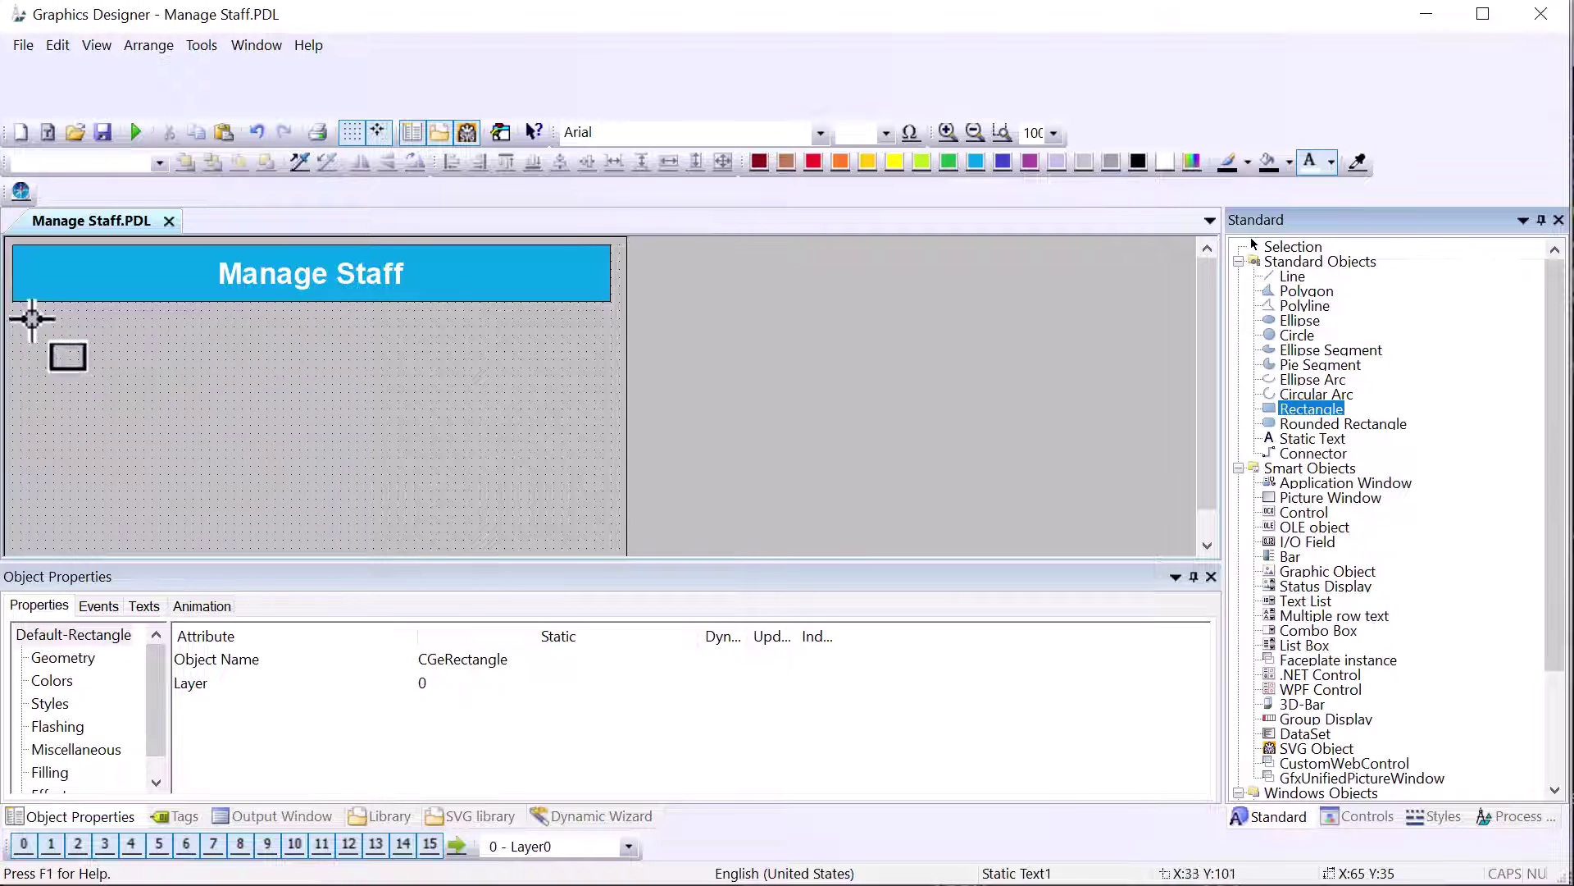
pyautogui.moveTo(12, 317); pyautogui.dragTo(579, 427)
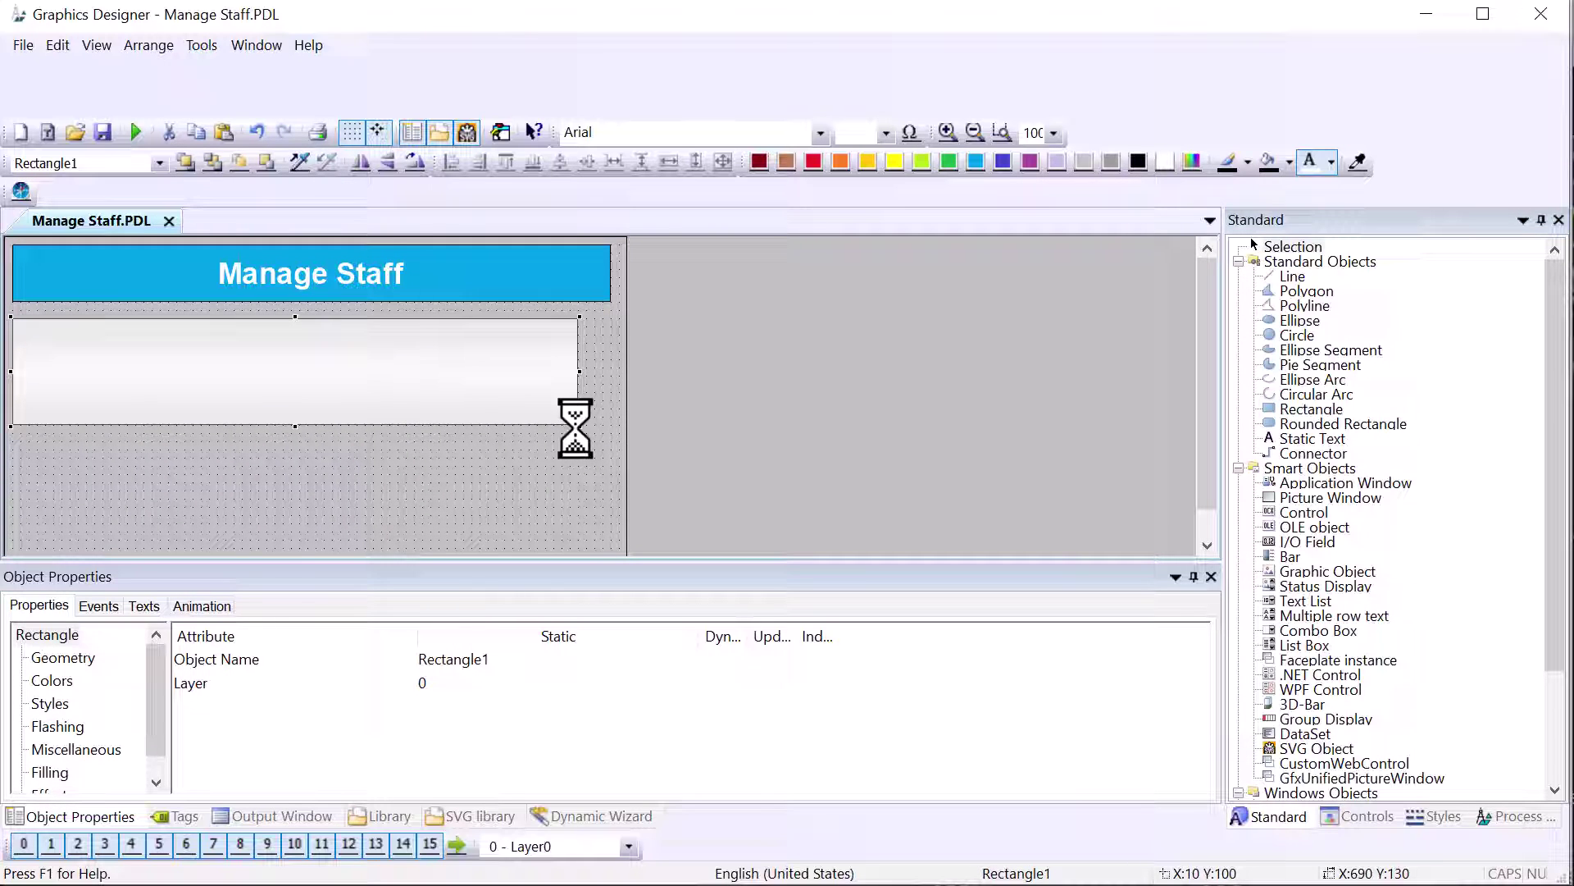
pyautogui.click(46, 789)
pyautogui.doubleClick(204, 683)
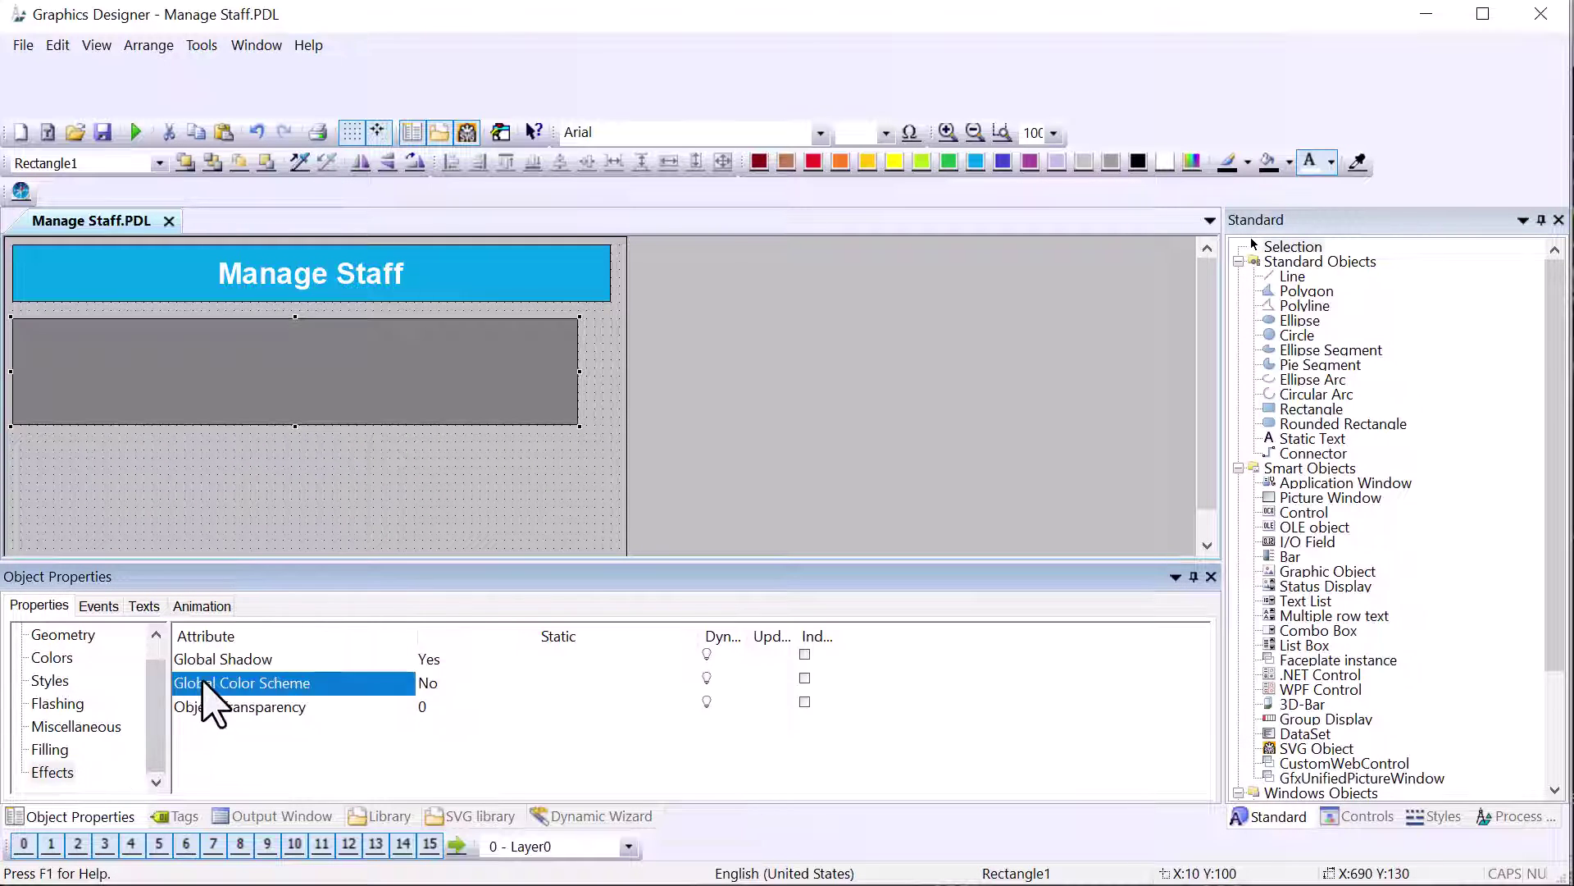
# Step: Match the rectangle's width and height to the Manage Staff header and fill the rectangle with black
pyautogui.click(365, 246)
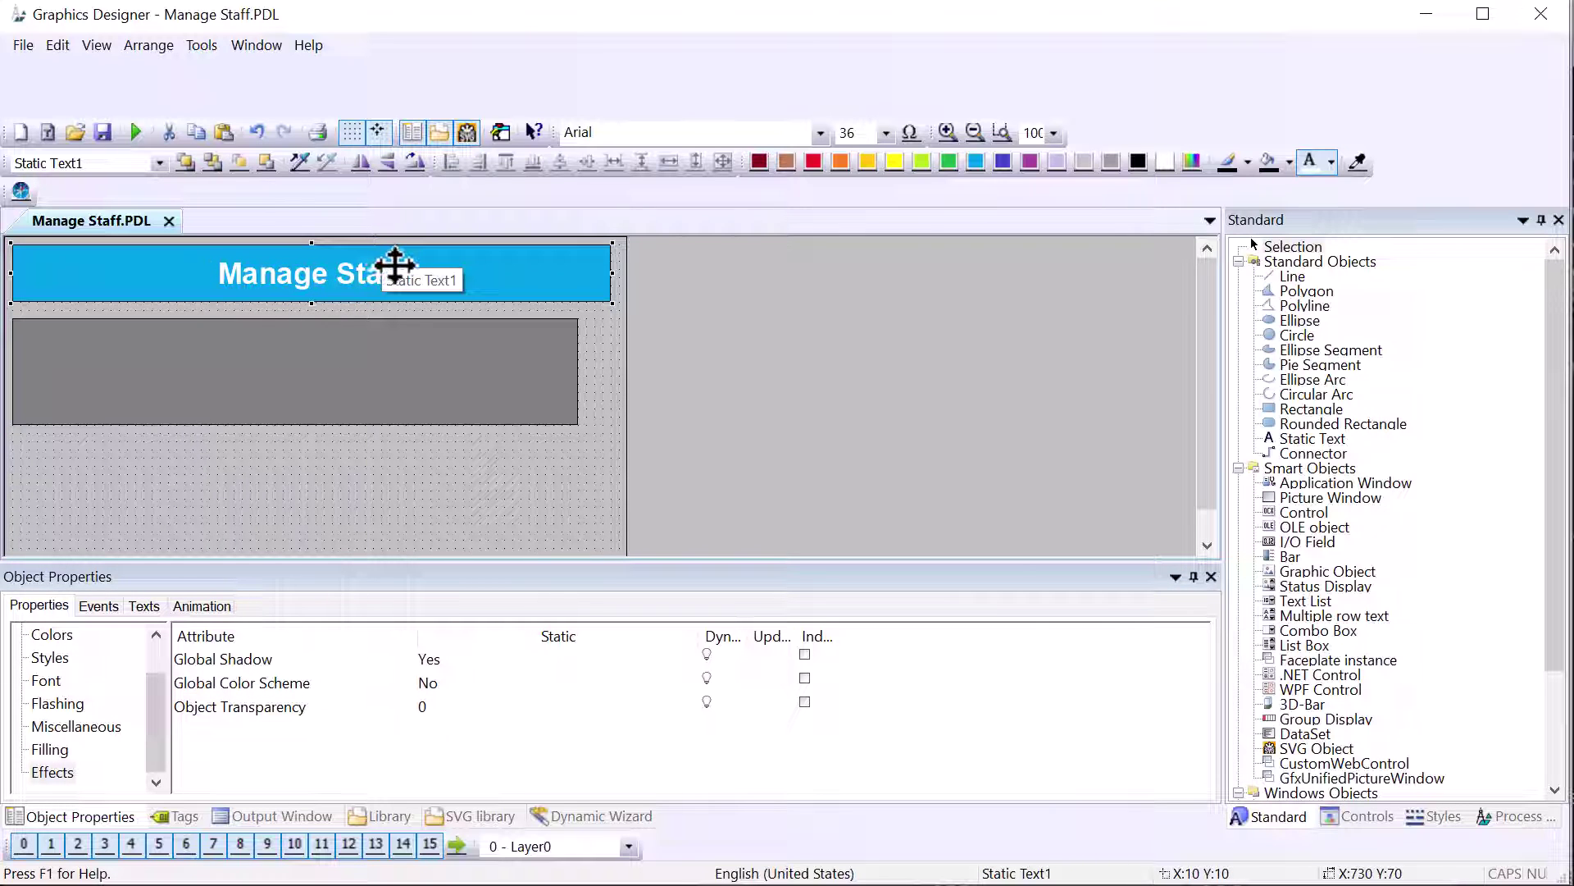
pyautogui.keyDown('shift'); pyautogui.click(397, 376); pyautogui.keyUp('shift')
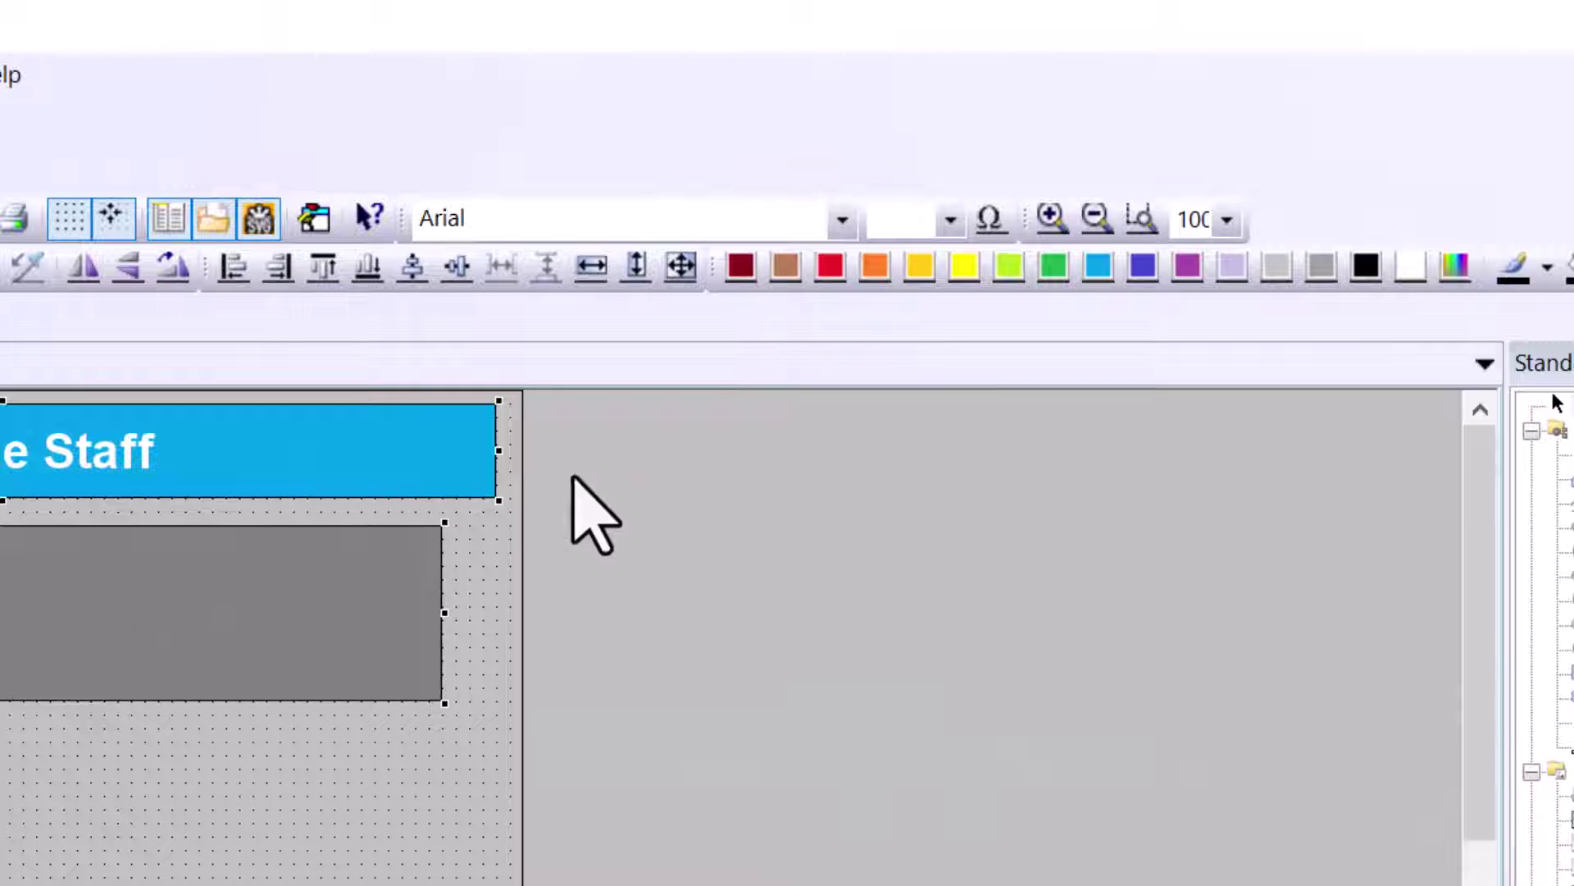
pyautogui.click(634, 266)
pyautogui.click(590, 267)
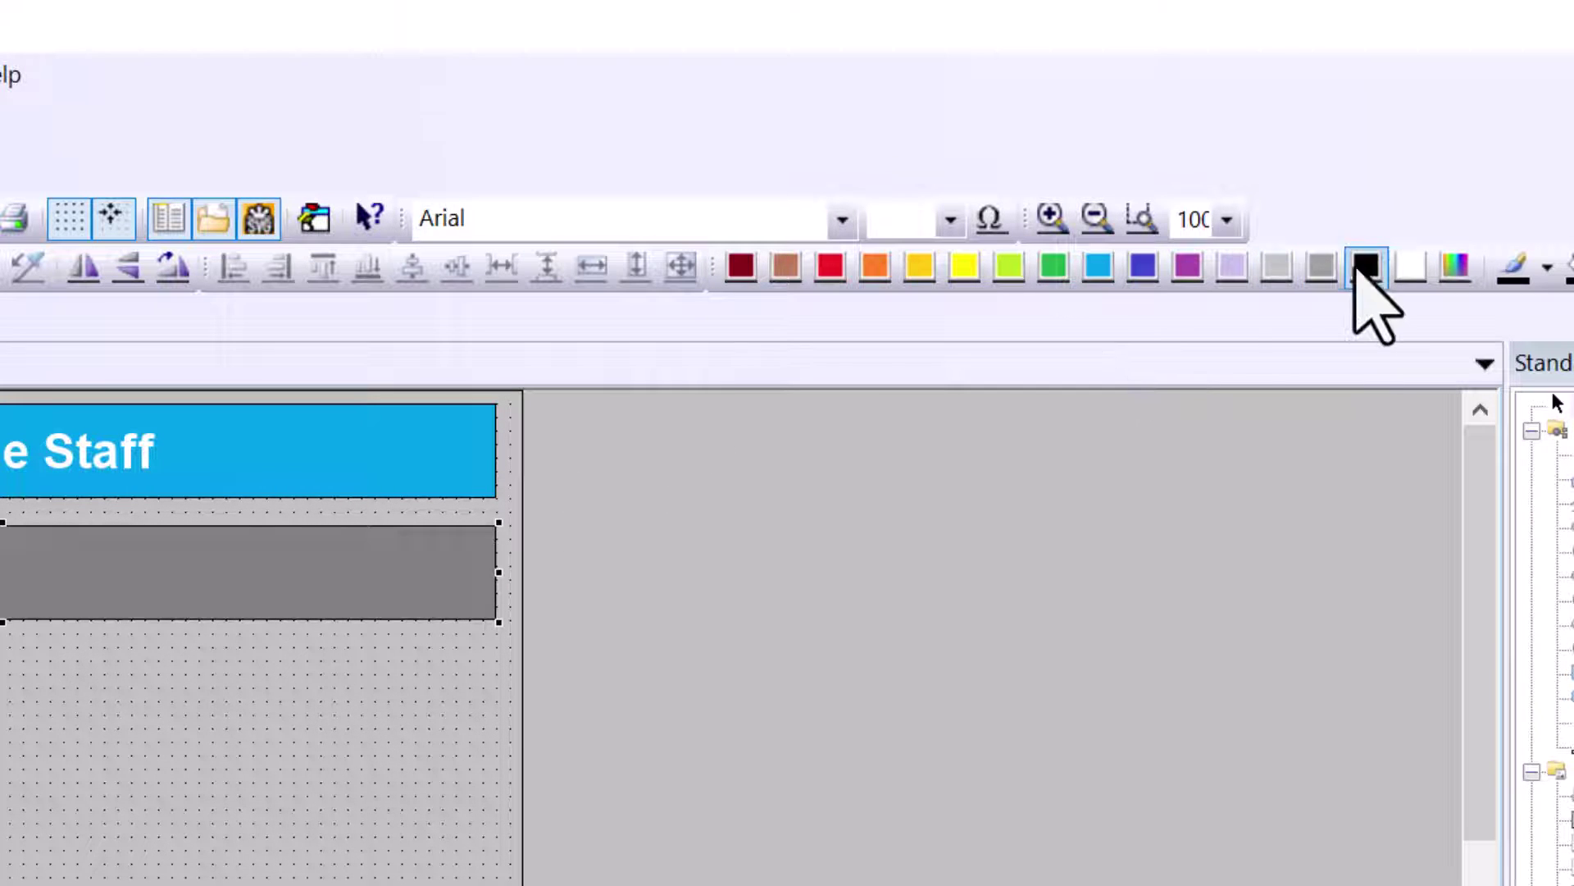
pyautogui.click(1365, 266)
# Step: Move the black rectangle up and slightly right over the header, to X 14 and Y 13
pyautogui.click(112, 605)
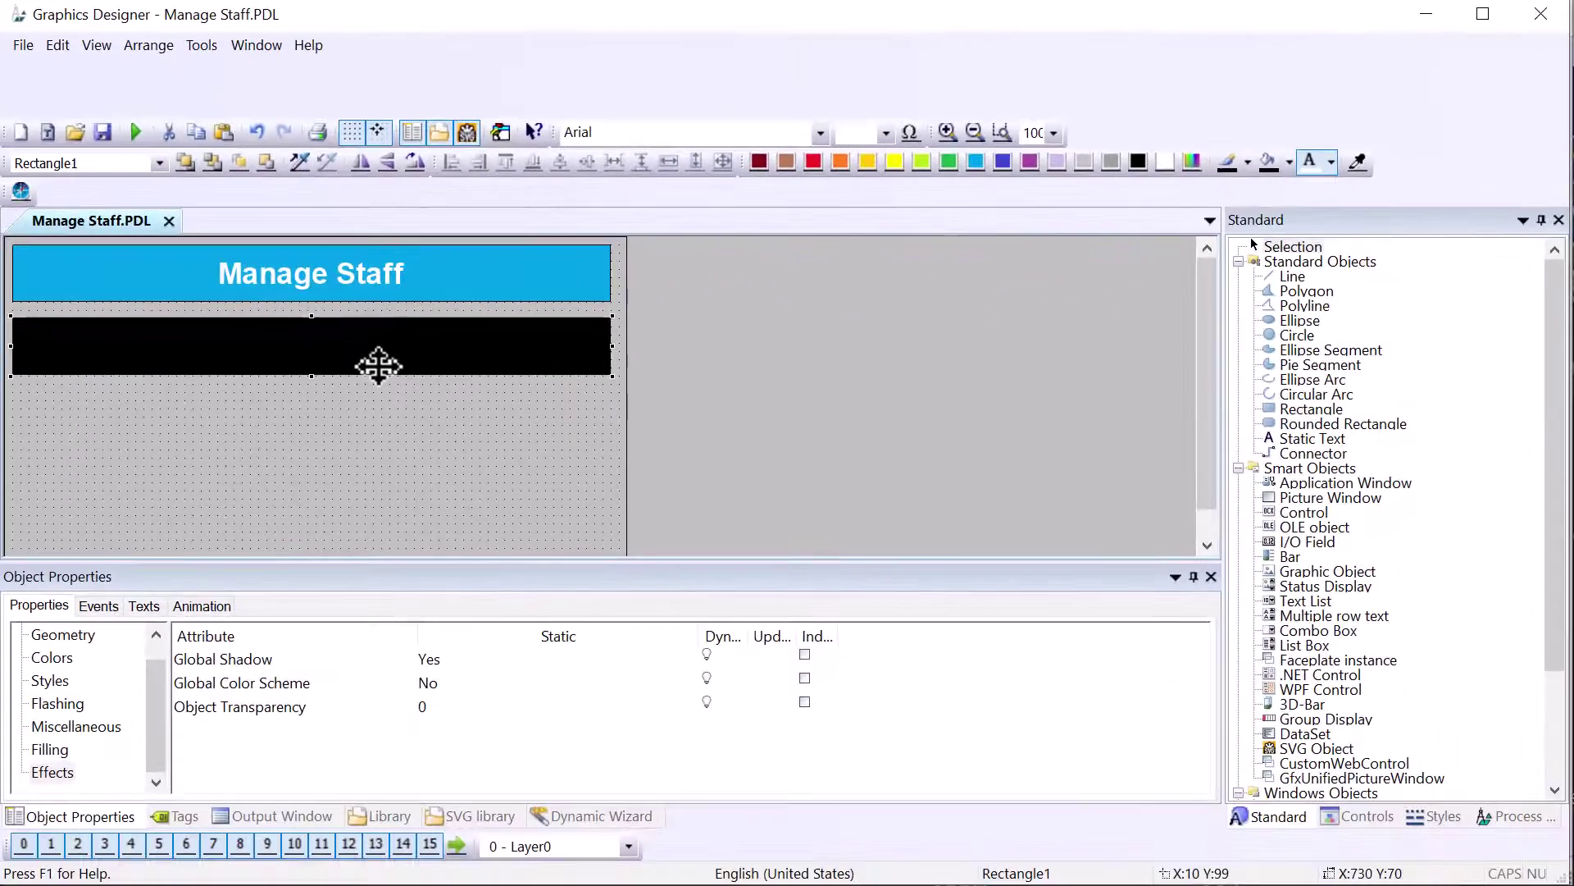
pyautogui.press('Up')
pyautogui.press('Up')
pyautogui.press('Up')
pyautogui.press('Up')
pyautogui.press('Up')
pyautogui.press('Up')
pyautogui.press('Up')
pyautogui.press('Up')
pyautogui.press('Up')
pyautogui.press('Up')
pyautogui.press('Up')
pyautogui.press('Up')
pyautogui.press('Up')
pyautogui.press('Up')
pyautogui.press('Up')
pyautogui.press('Up')
pyautogui.press('Up')
pyautogui.press('Up')
pyautogui.press('Up')
pyautogui.press('Up')
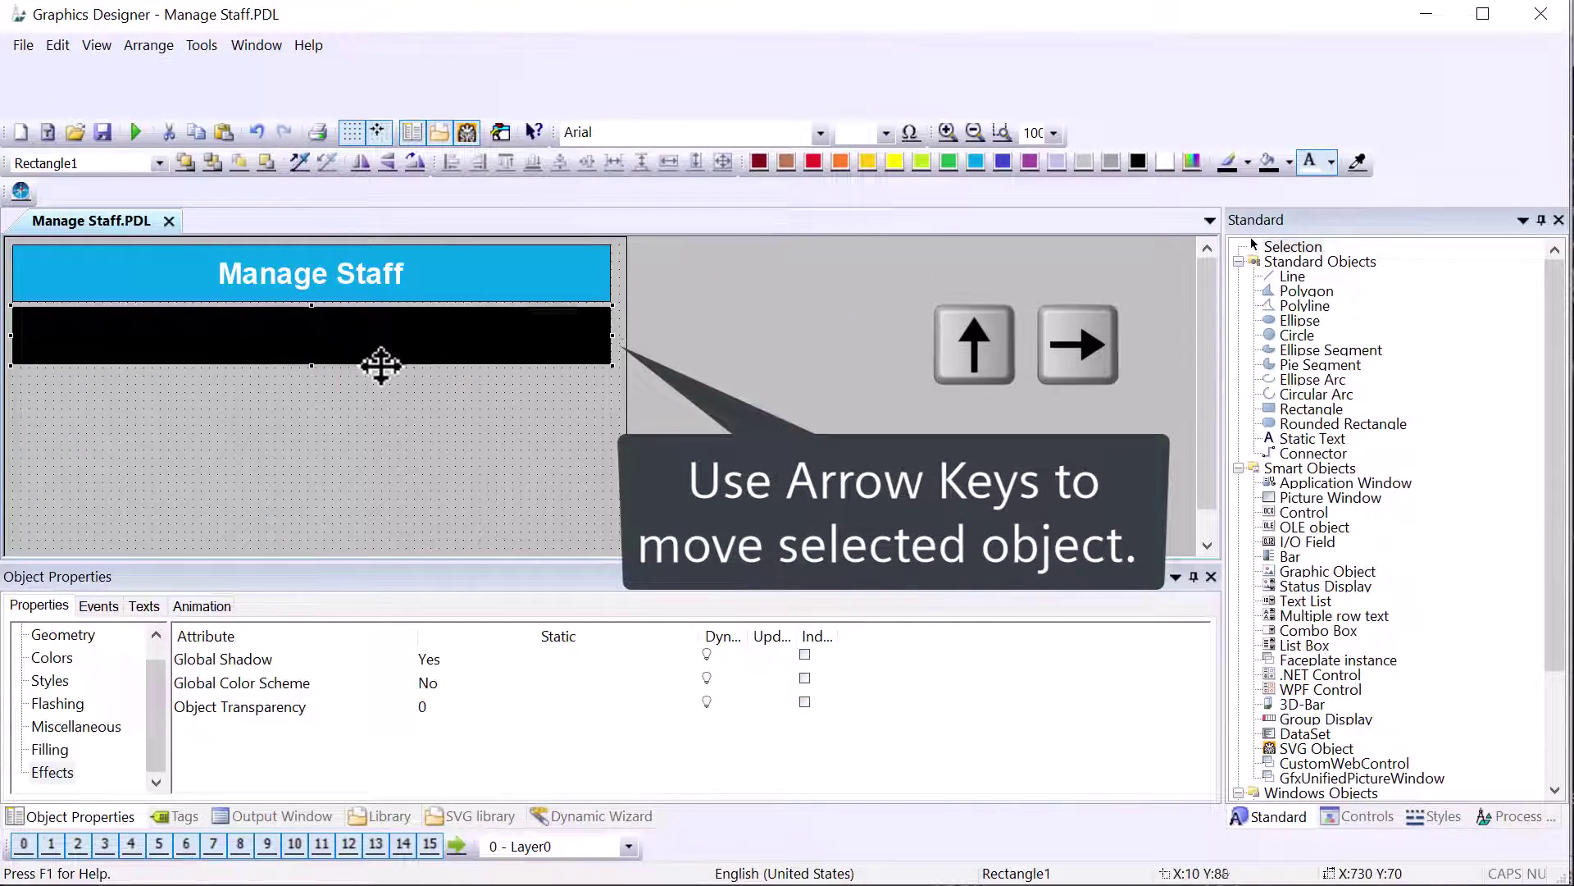
pyautogui.press('Right')
pyautogui.press('Up')
pyautogui.press('Up')
pyautogui.press('Up')
pyautogui.press('Up')
pyautogui.press('Up')
pyautogui.press('Up')
pyautogui.press('Up')
pyautogui.press('Up')
pyautogui.press('Up')
pyautogui.press('Up')
pyautogui.press('Up')
pyautogui.press('Up')
pyautogui.press('Up')
pyautogui.press('Up')
pyautogui.press('Up')
pyautogui.press('Up')
pyautogui.press('Up')
pyautogui.press('Up')
pyautogui.press('Up')
pyautogui.press('Up')
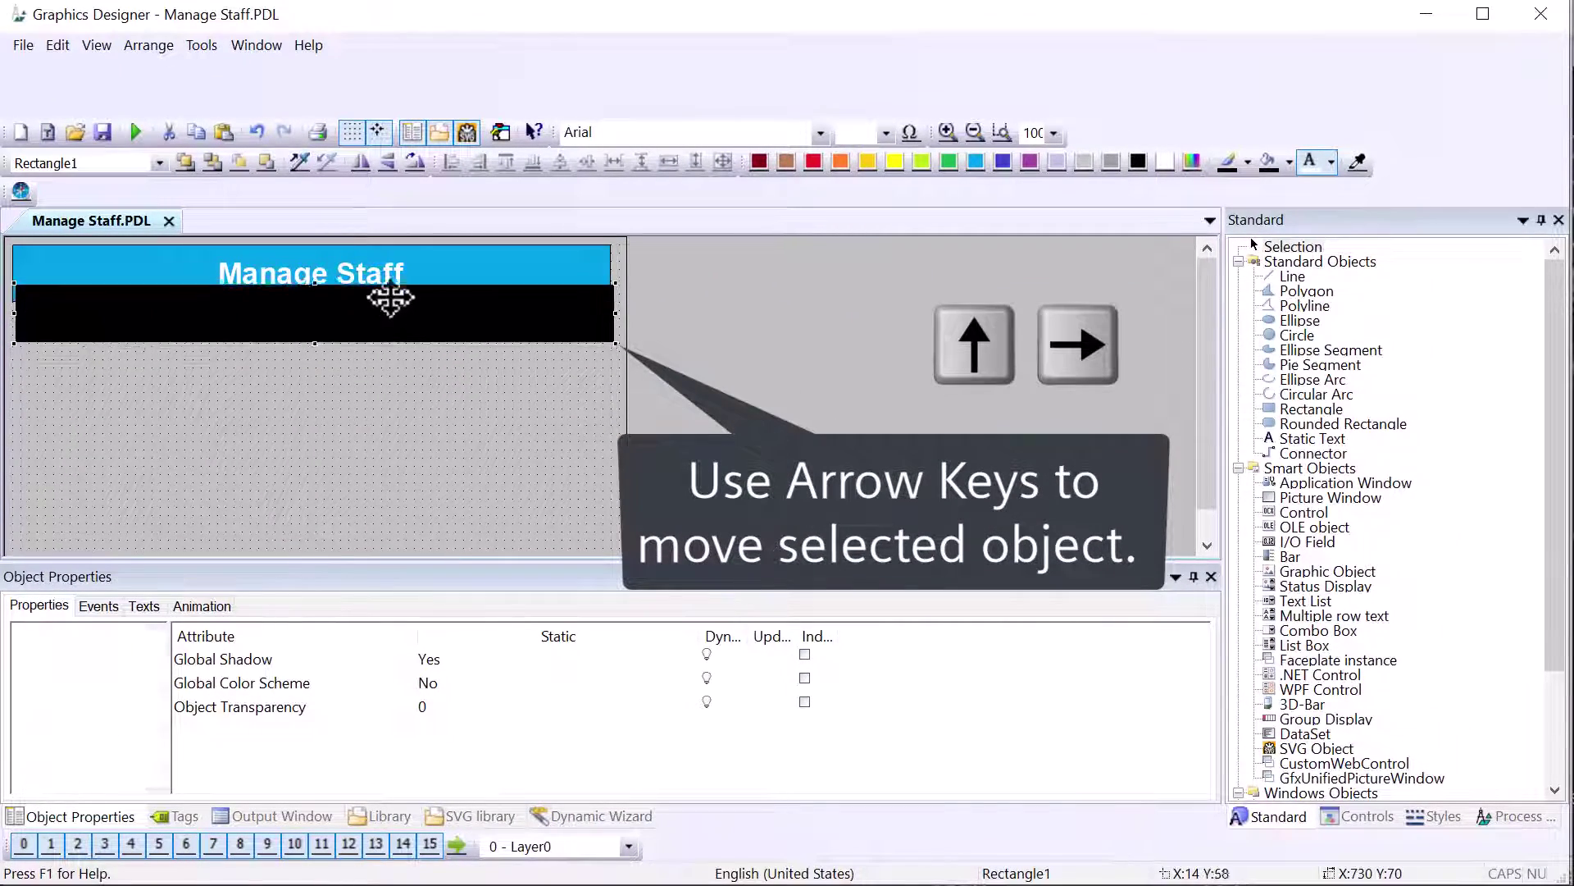
# Step: Send the black rectangle behind the Manage Staff header as its drop shadow, and deselect it
pyautogui.rightClick(367, 271)
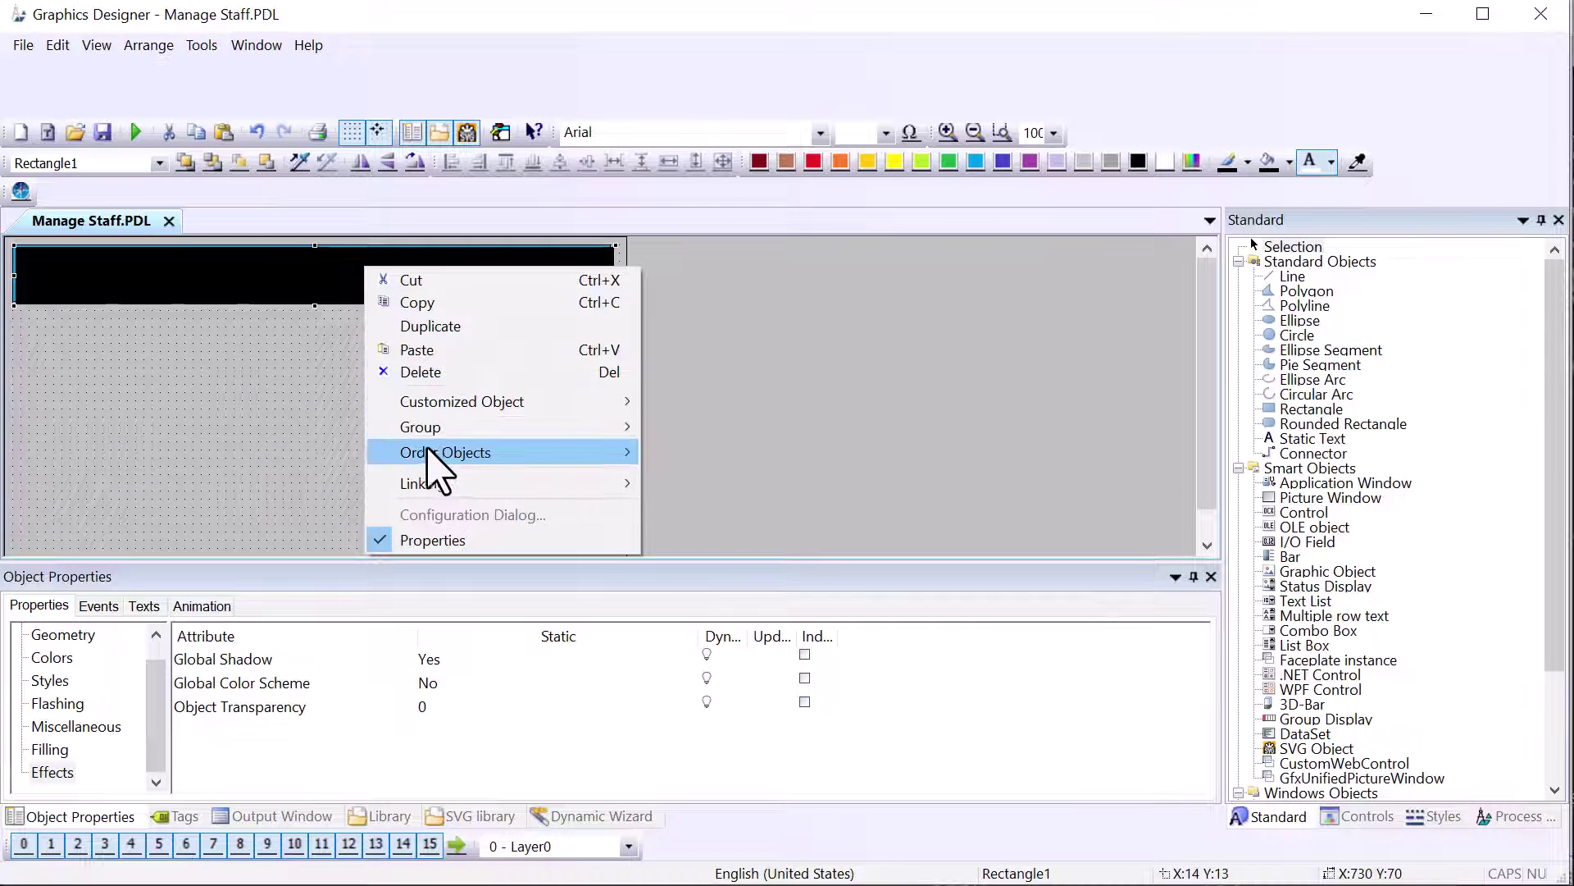
pyautogui.moveTo(428, 454)
pyautogui.click(692, 473)
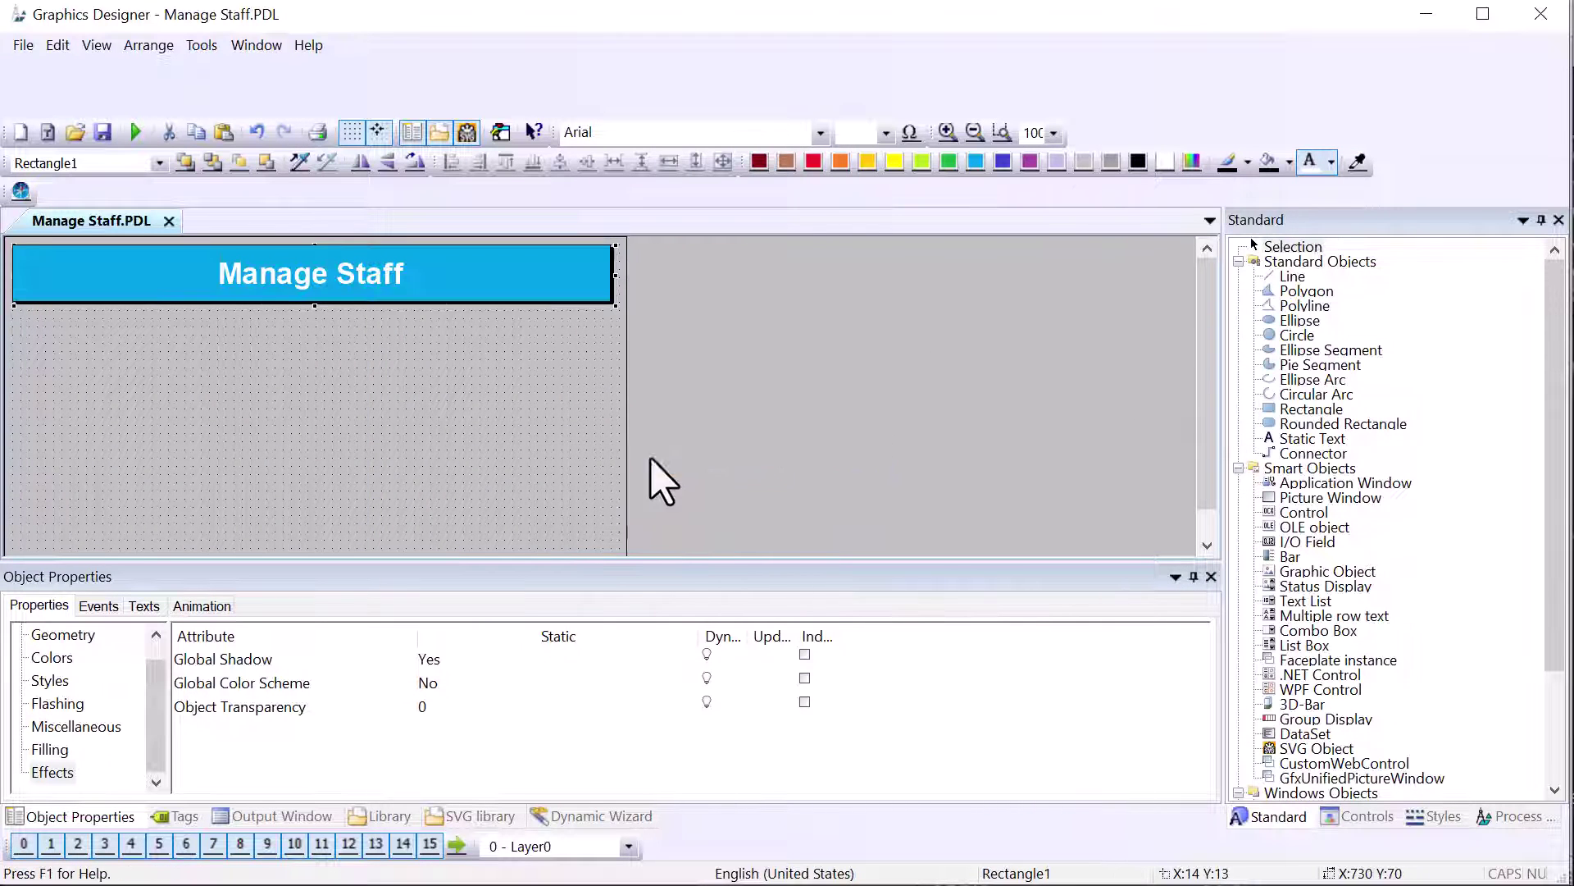
pyautogui.click(494, 358)
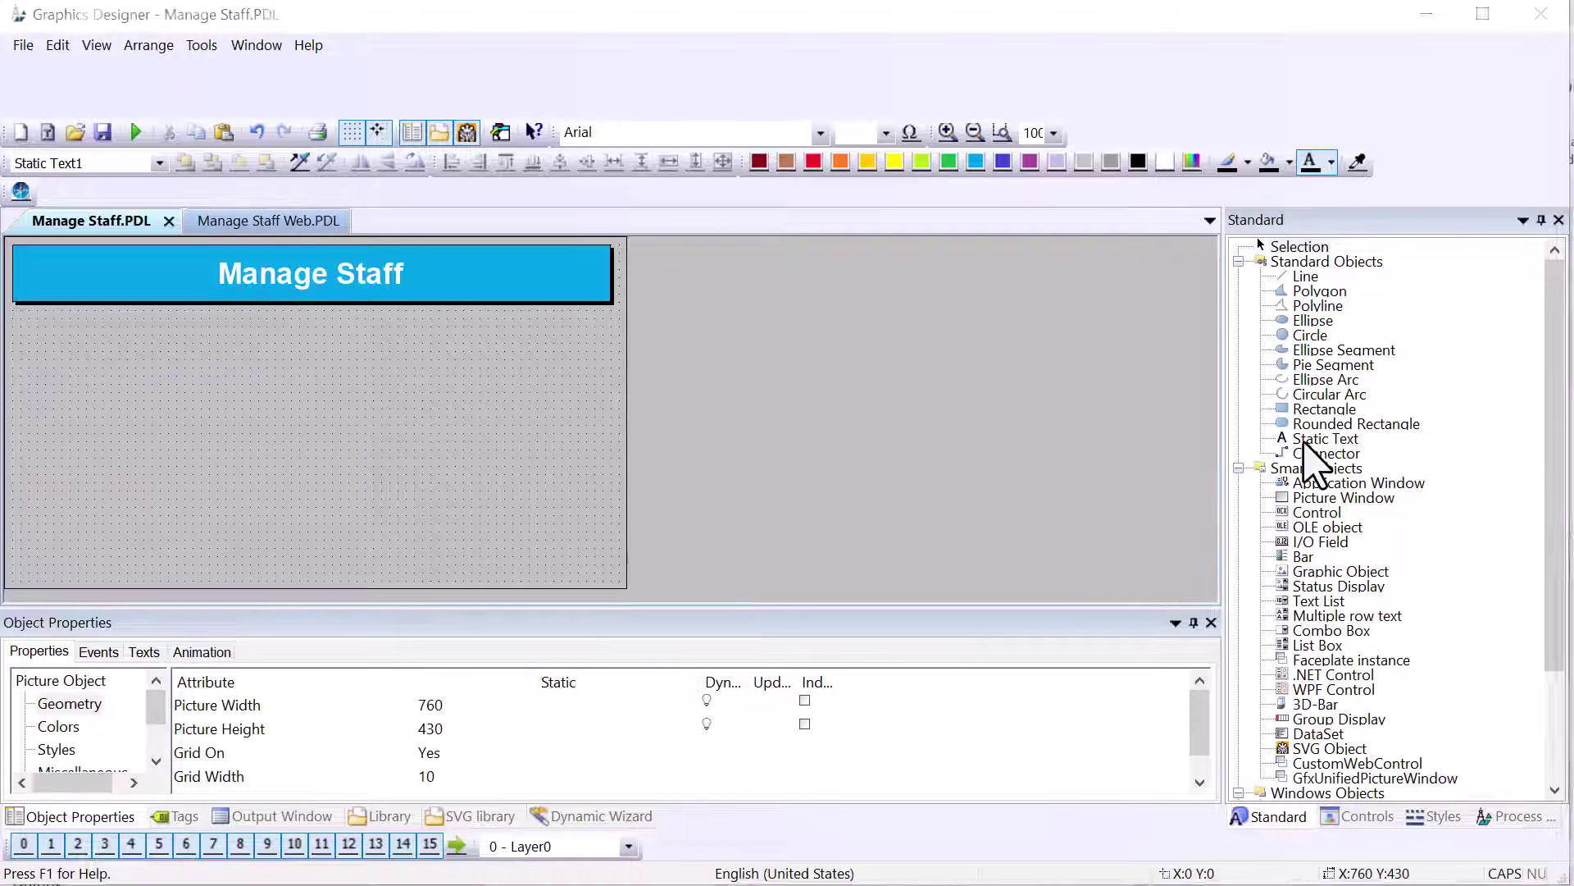
# Step: Add a static text about 220 by 30 at X 20, Y 110 below the header, reading "First Name"
pyautogui.click(1326, 438)
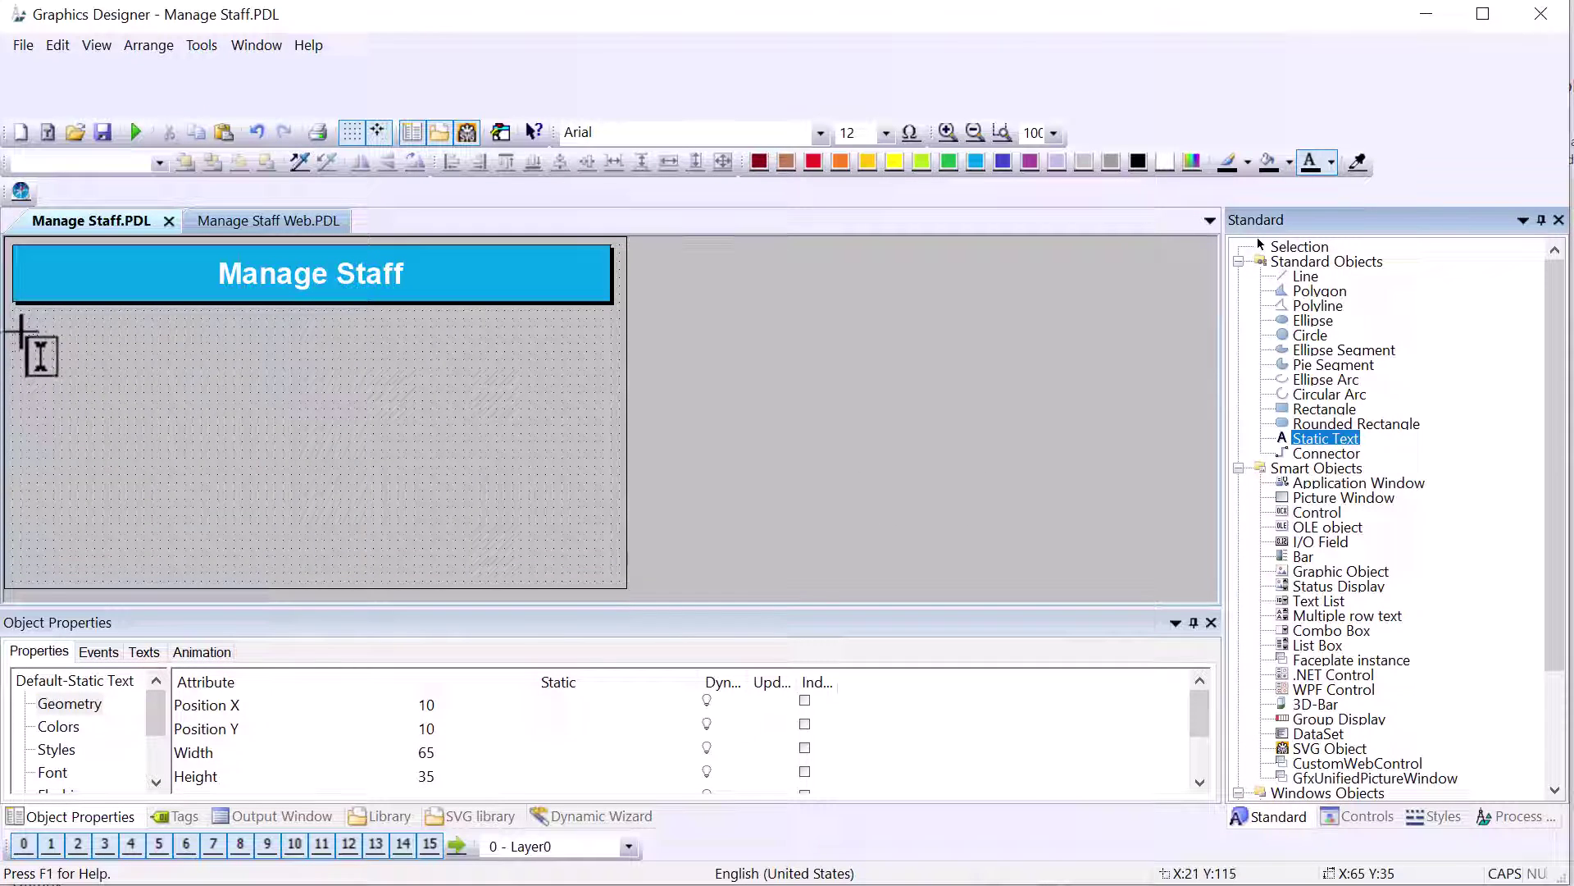
pyautogui.moveTo(21, 328); pyautogui.dragTo(197, 351)
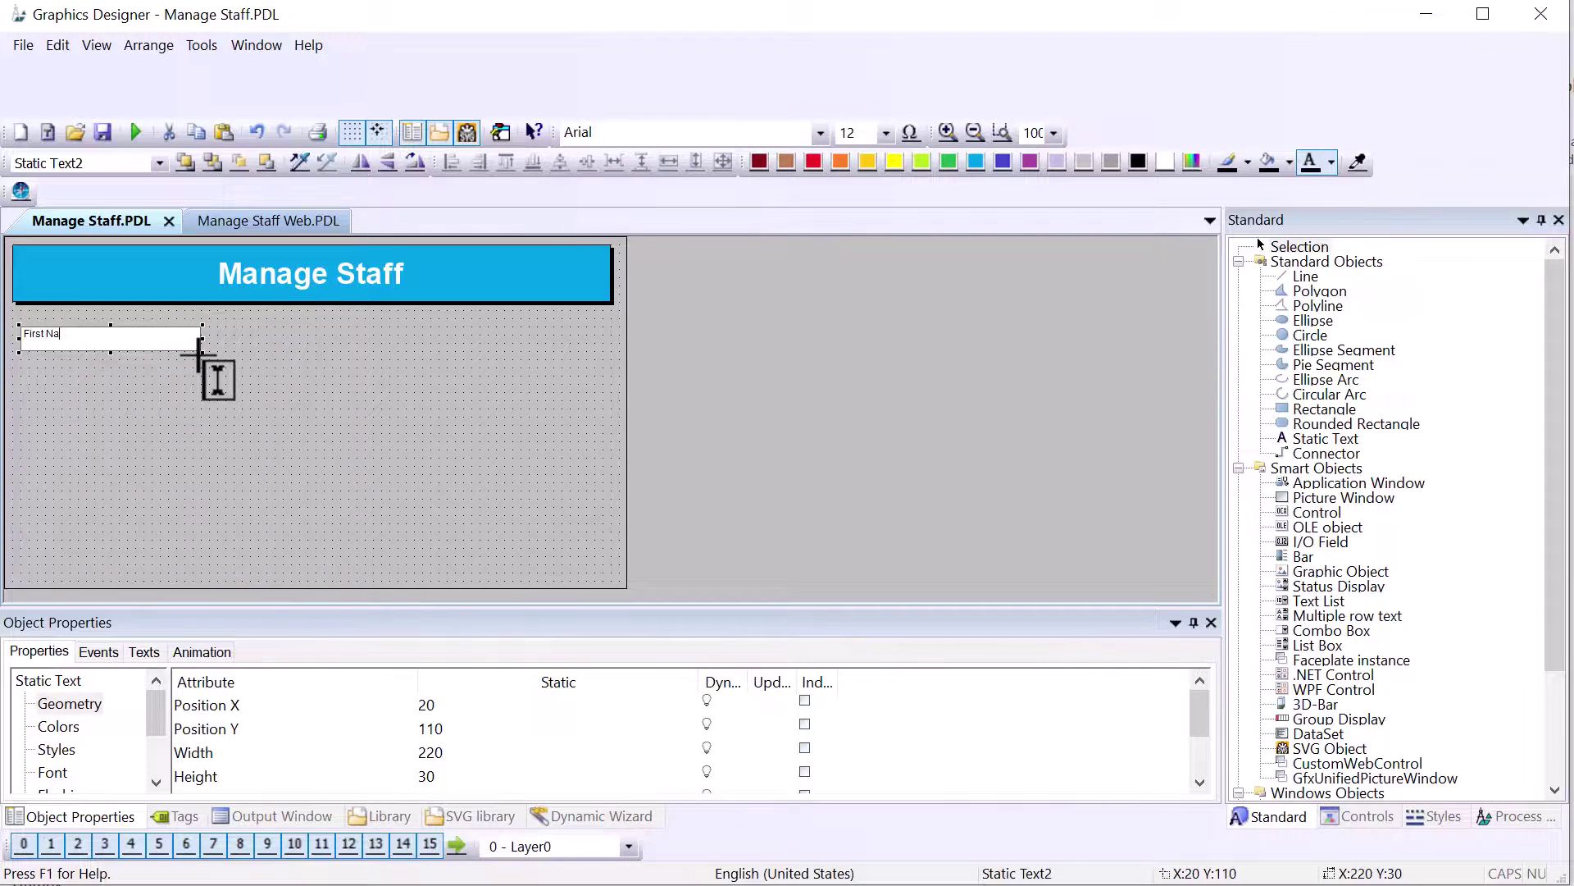
pyautogui.write('me')
# Step: Copy the Manage Staff header's formatting onto the First Name label and set the label's font size to 18
pyautogui.click(190, 273)
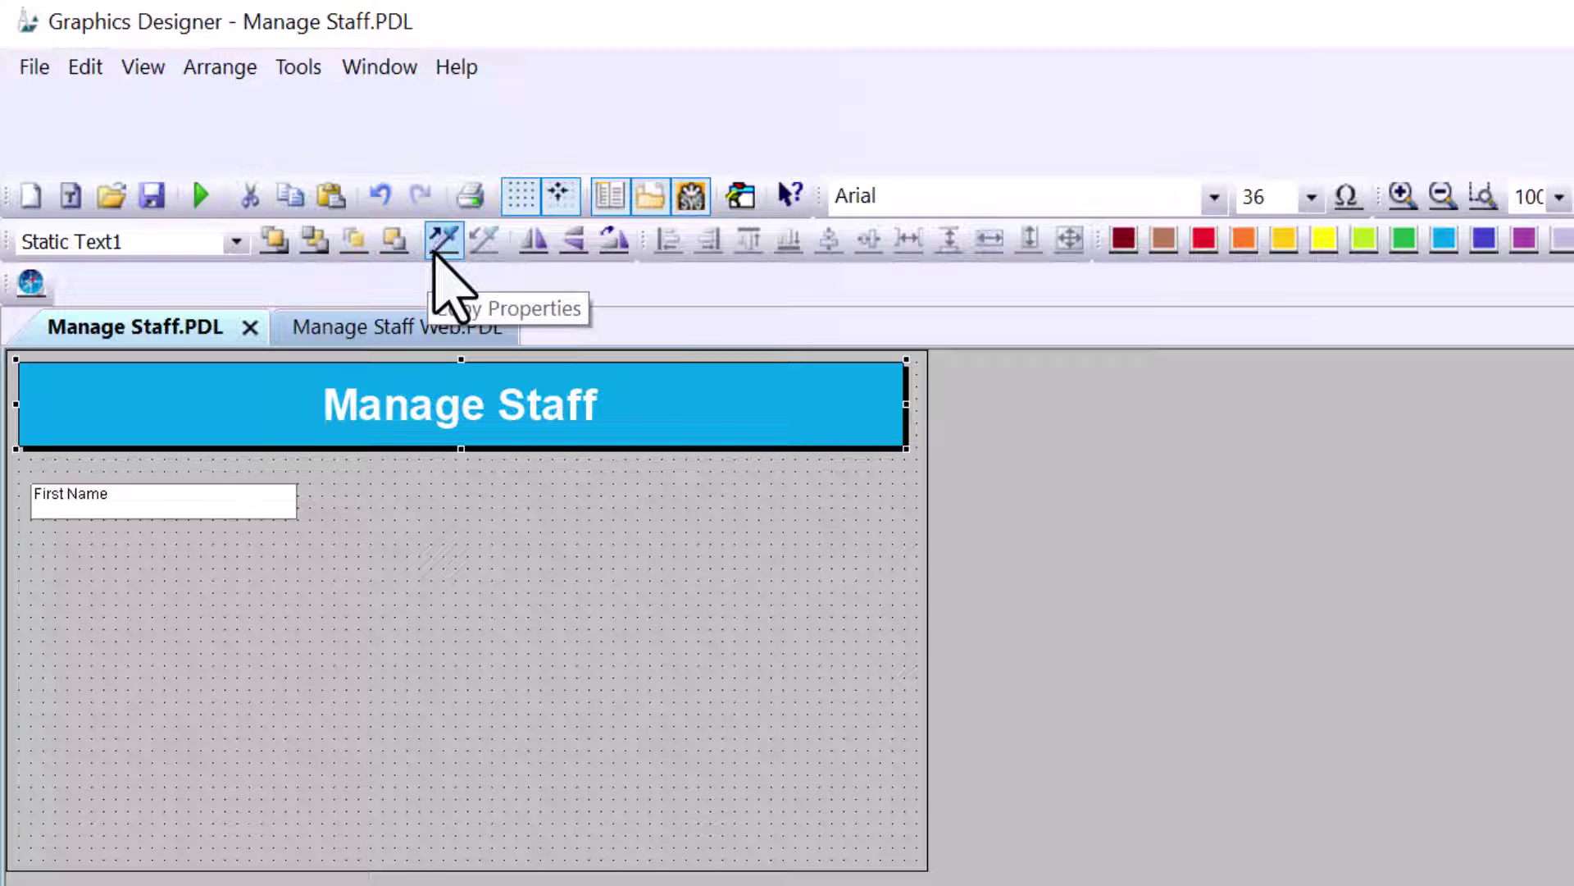
pyautogui.click(443, 240)
pyautogui.click(283, 500)
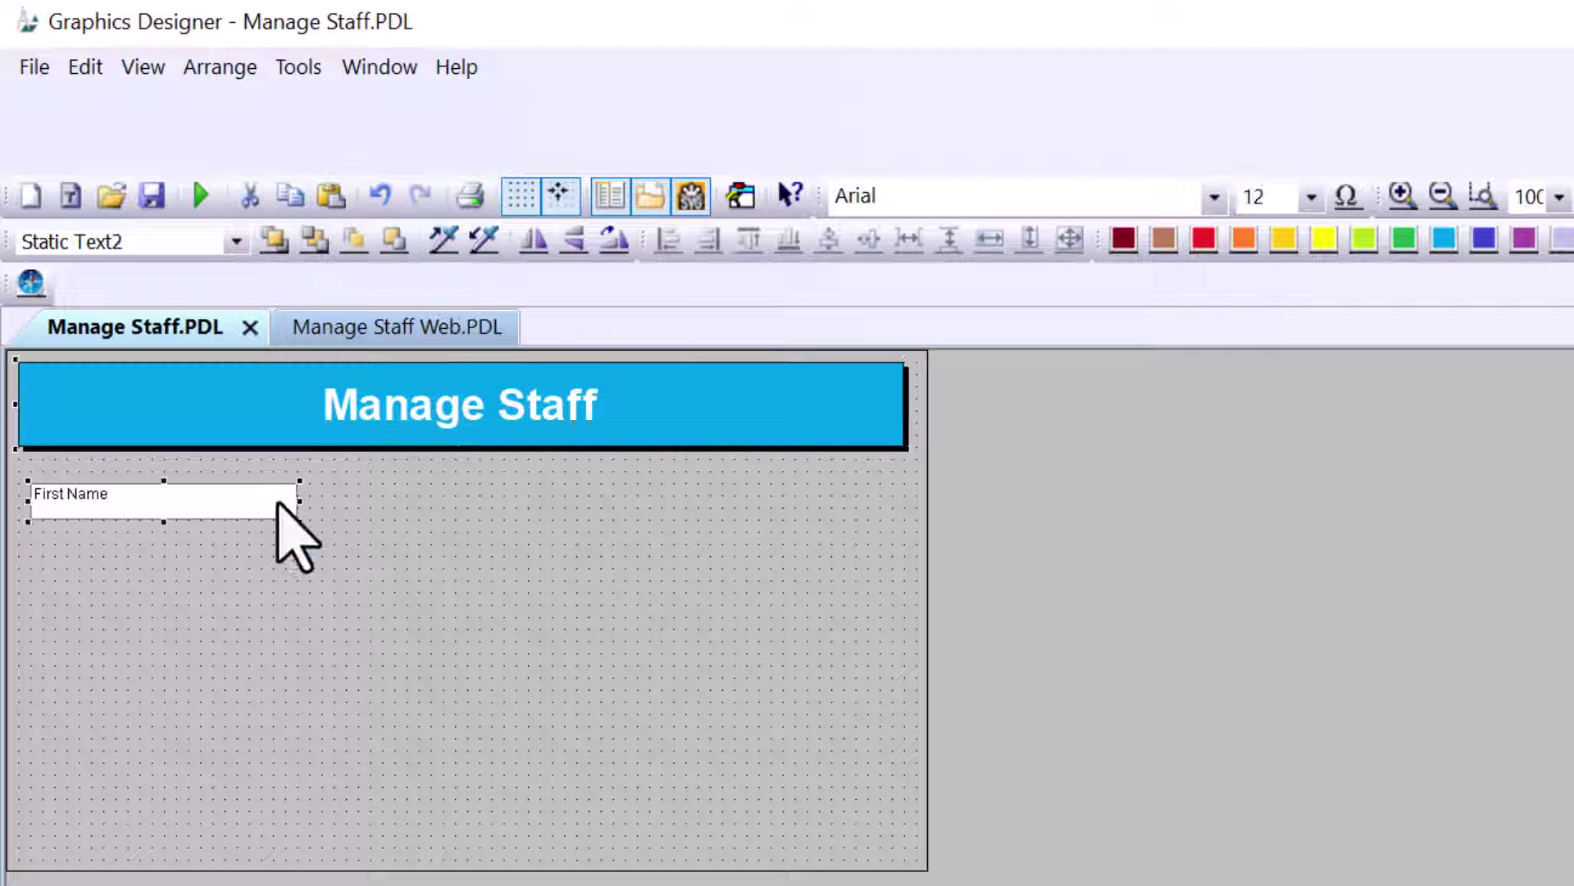
pyautogui.click(484, 240)
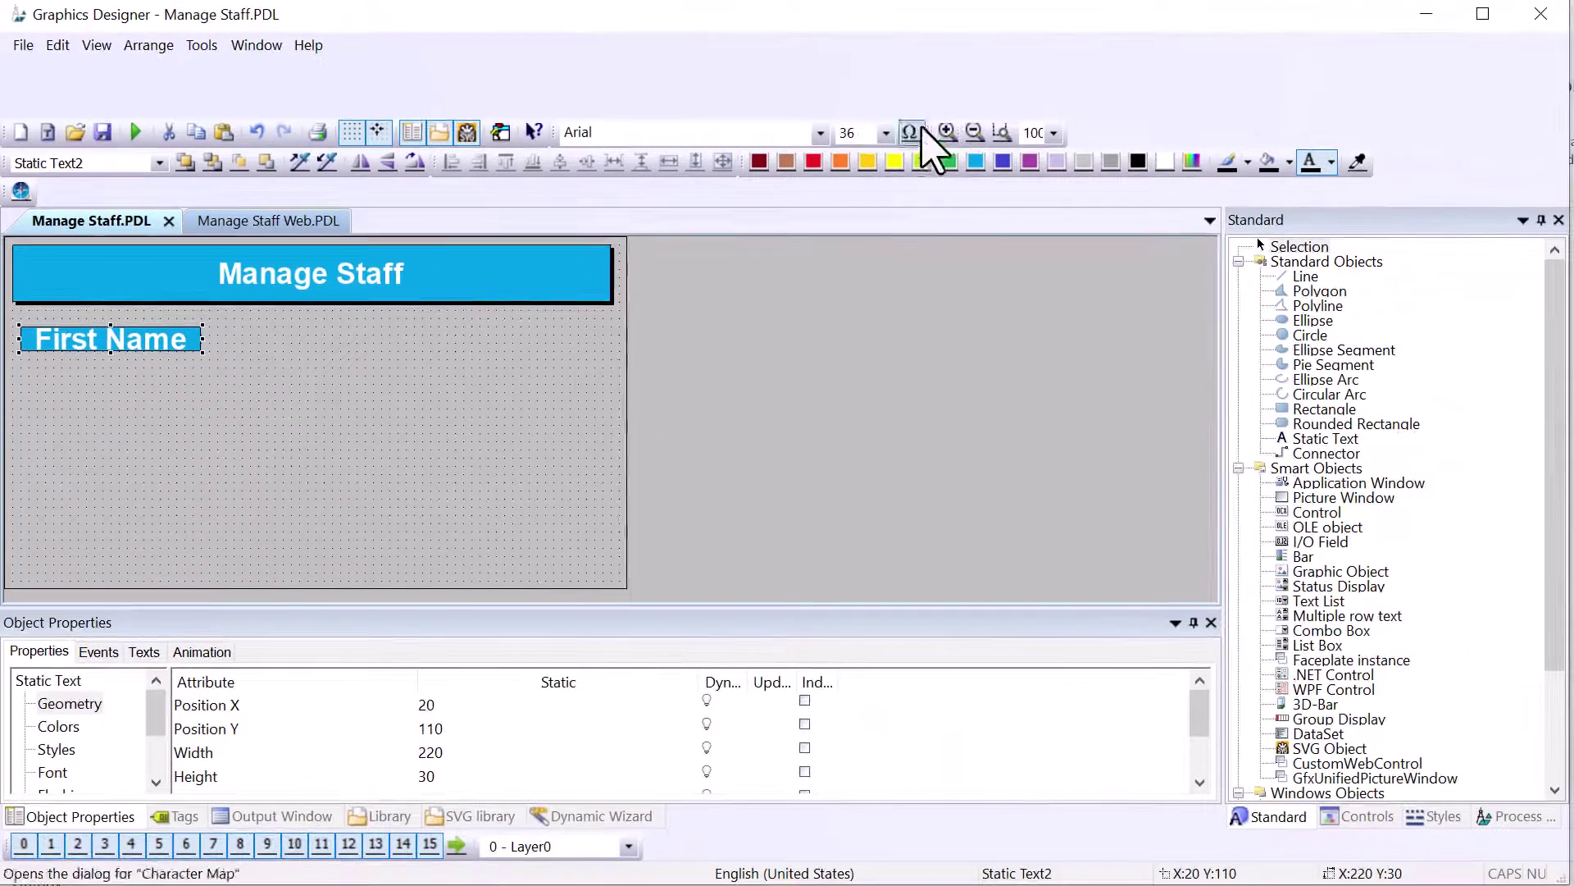
pyautogui.click(887, 133)
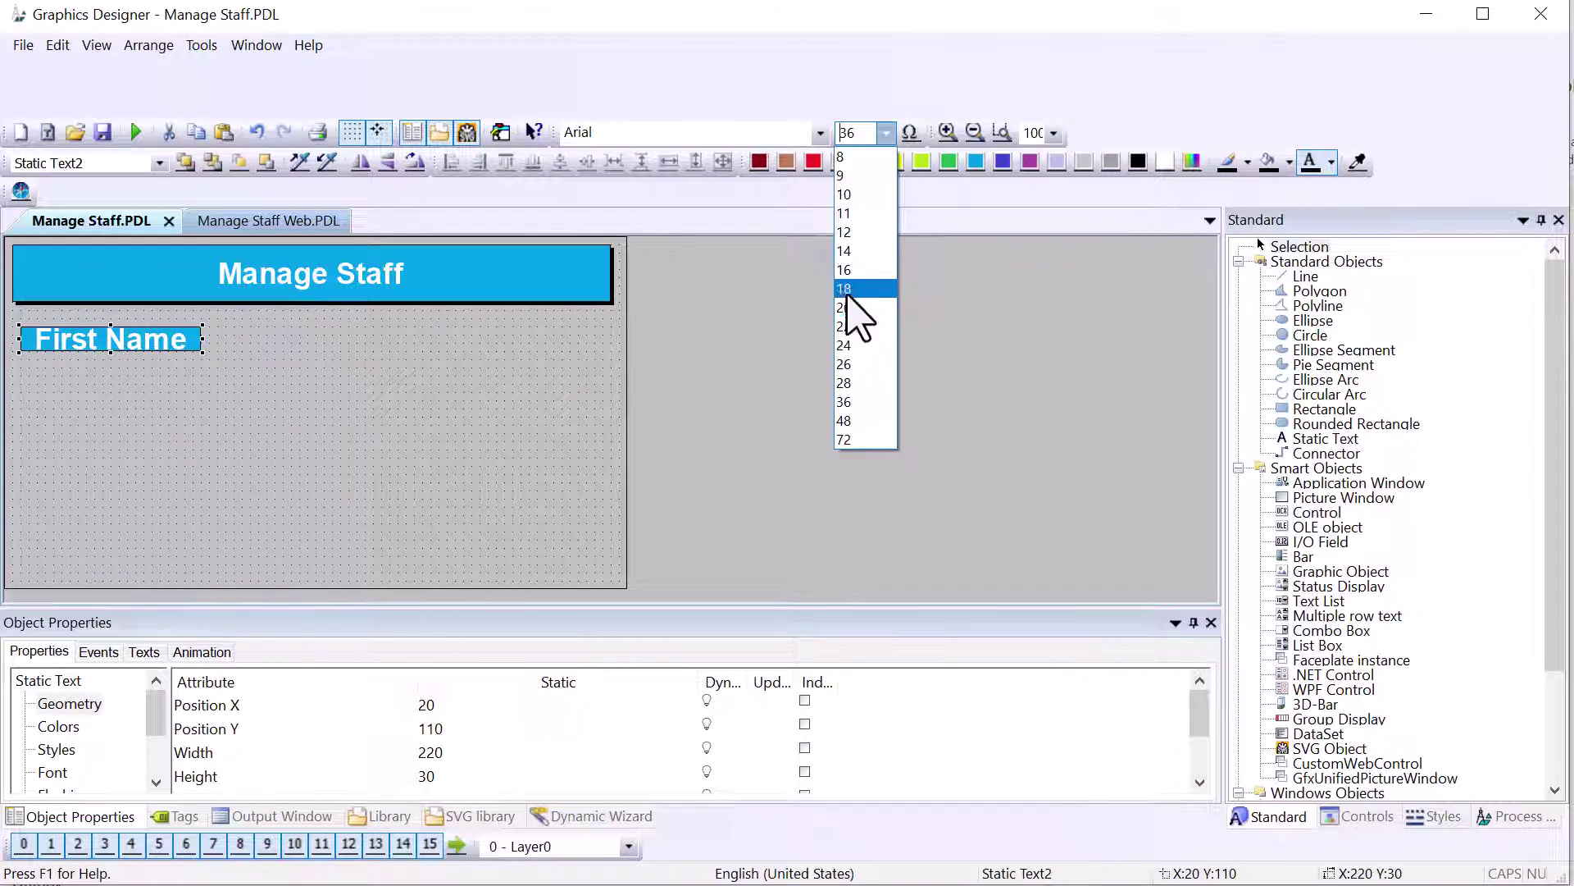
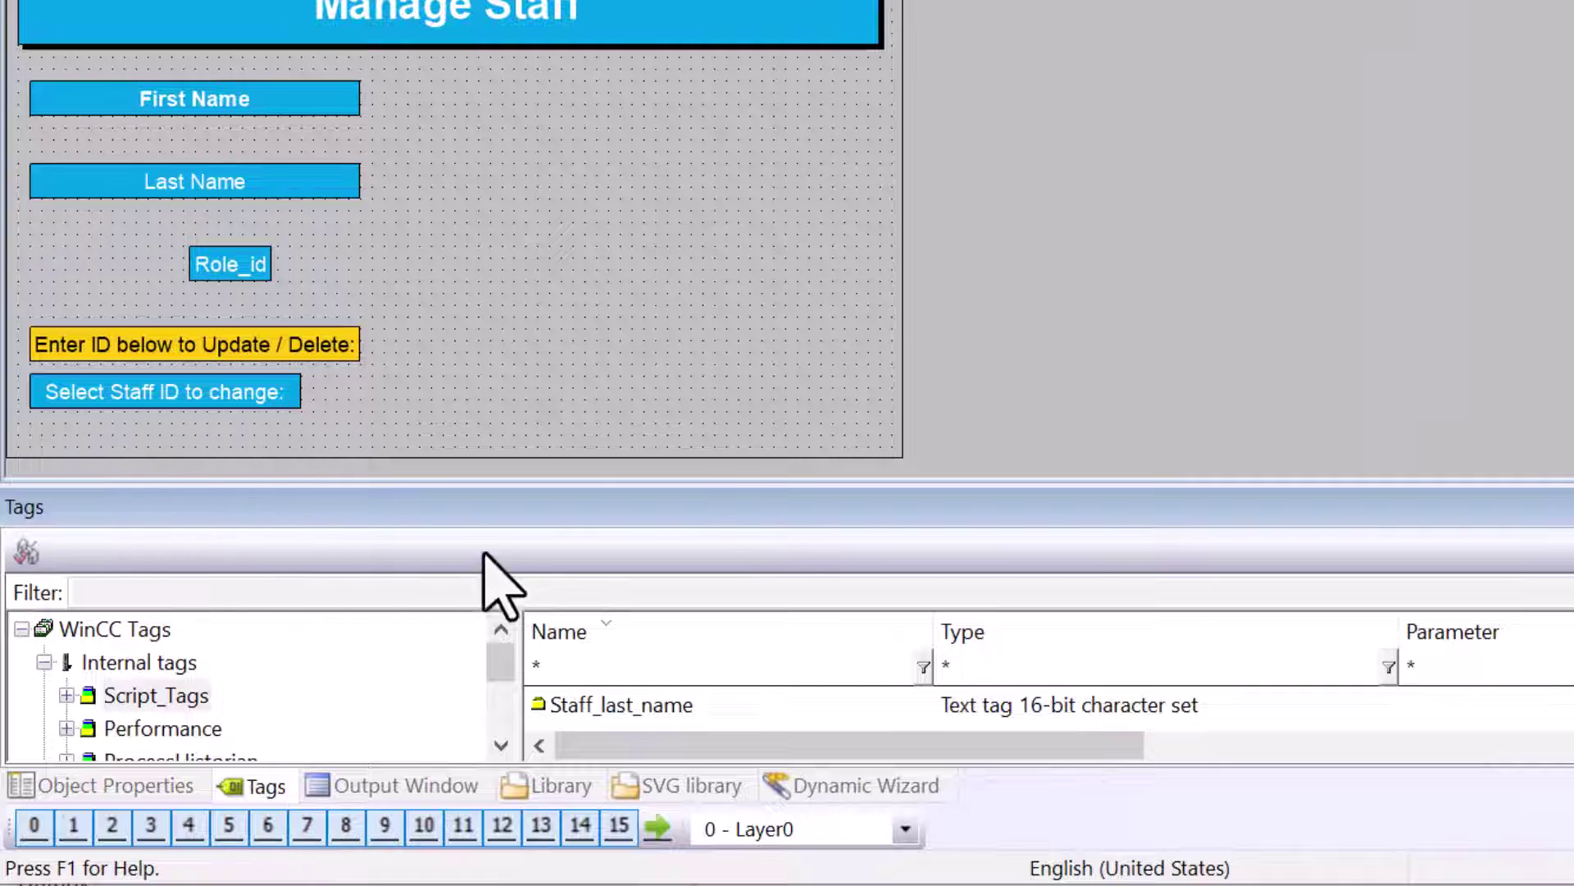
# Step: Place I/O fields for the Staff_last_name and Staff_first_name script tags beneath the Last Name and First Name labels
pyautogui.click(139, 644)
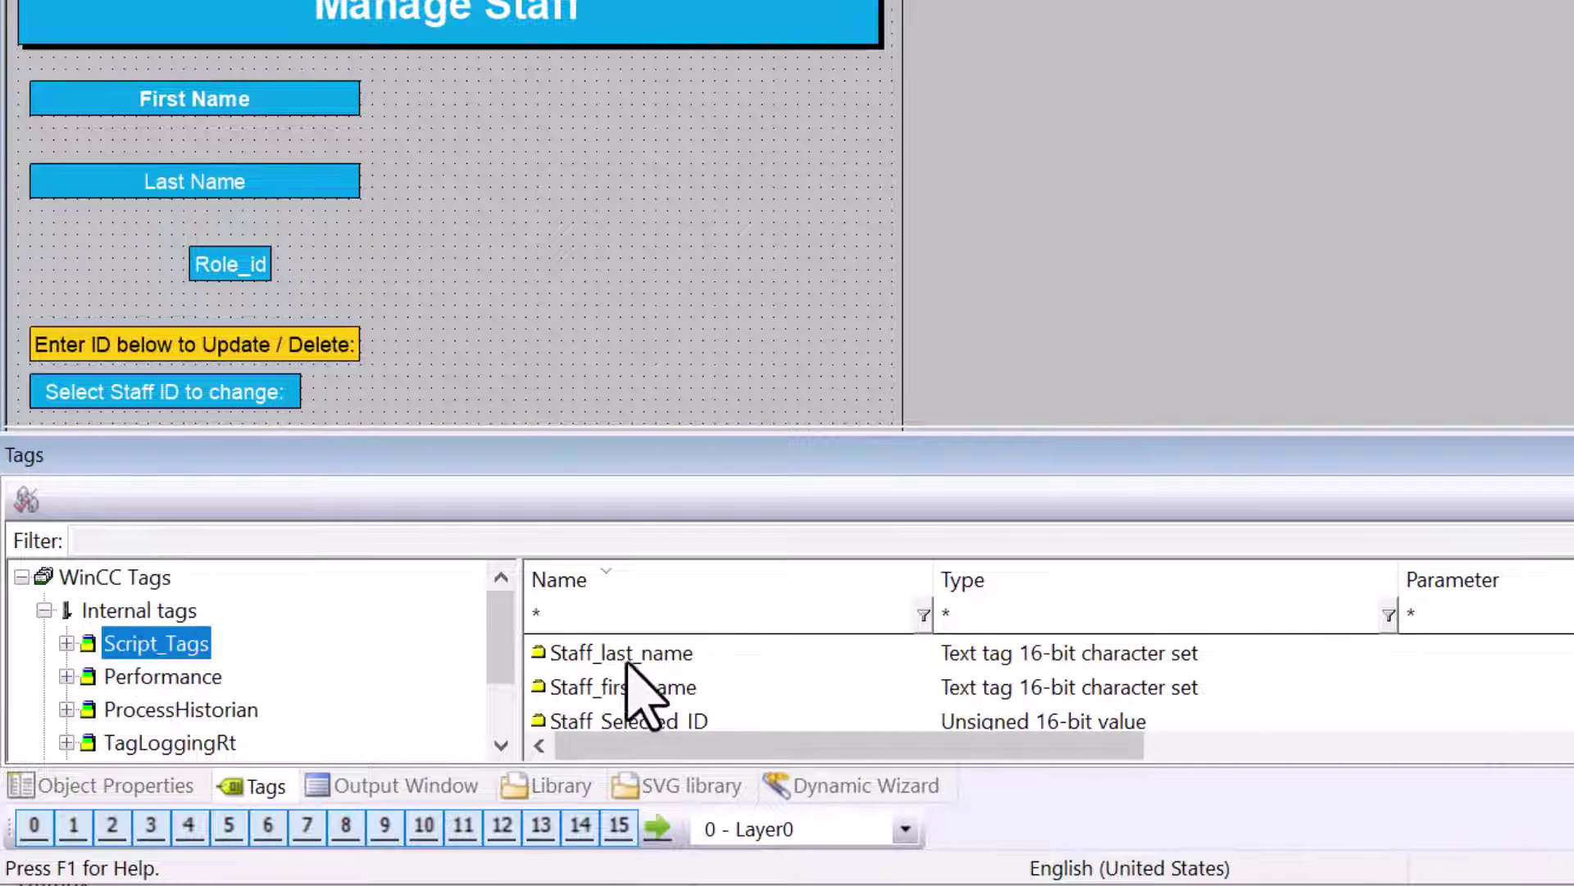
pyautogui.moveTo(632, 653); pyautogui.dragTo(32, 207)
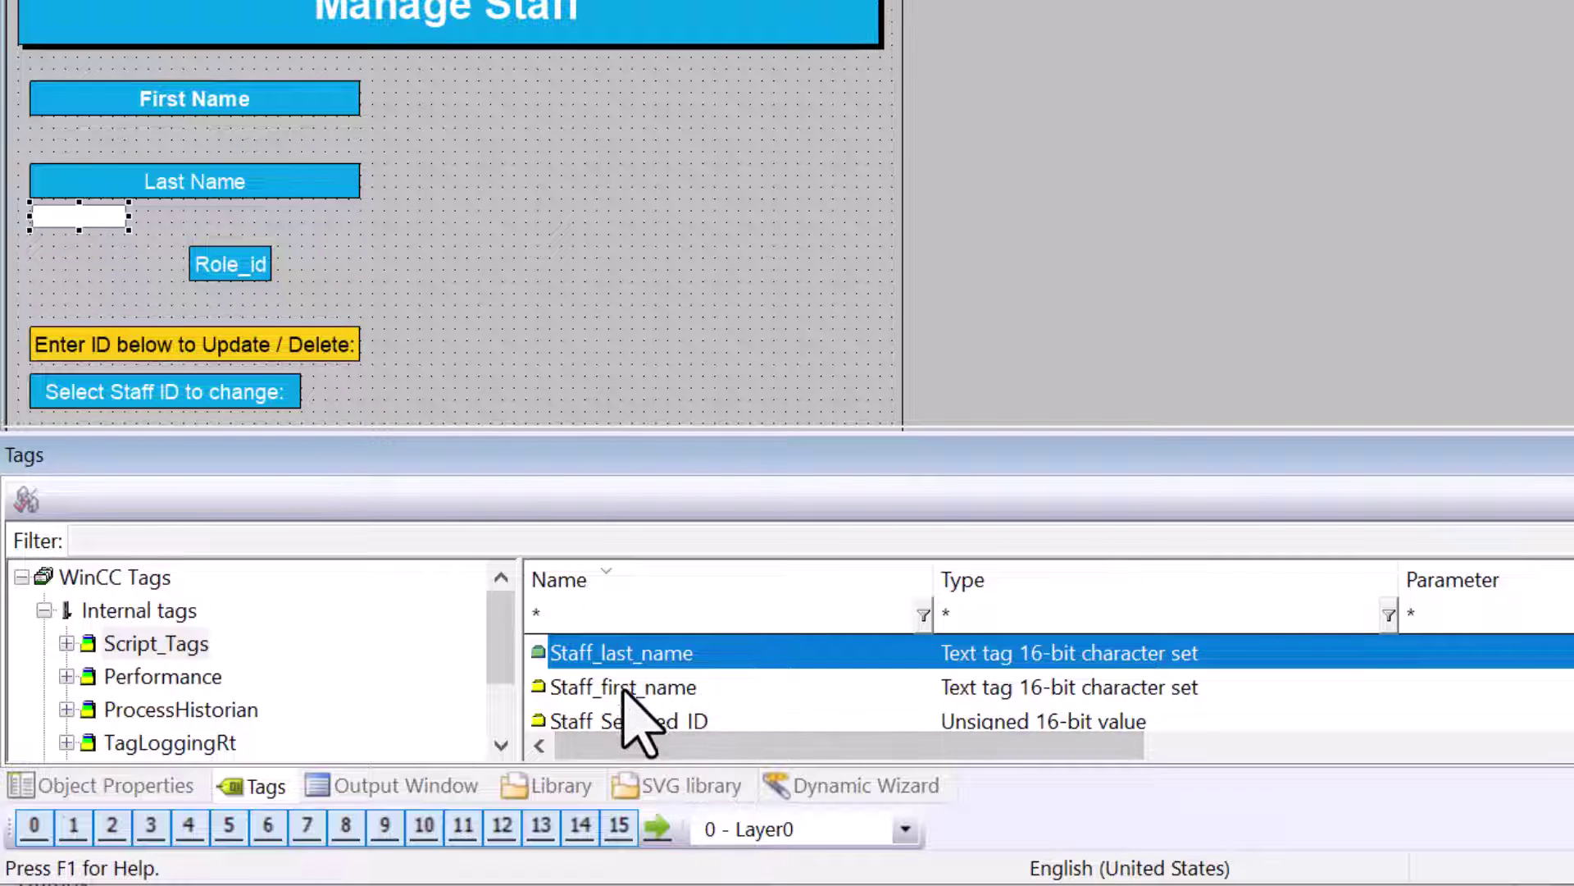
pyautogui.moveTo(632, 689); pyautogui.dragTo(37, 124)
# Step: Place I/O fields for Staff_Role_ID below the Role_id label and Staff_Selected_ID beside the "Select Staff ID to change:" label
pyautogui.scroll(-1, 872, 703)
pyautogui.moveTo(647, 722); pyautogui.dragTo(190, 289)
pyautogui.click(648, 653)
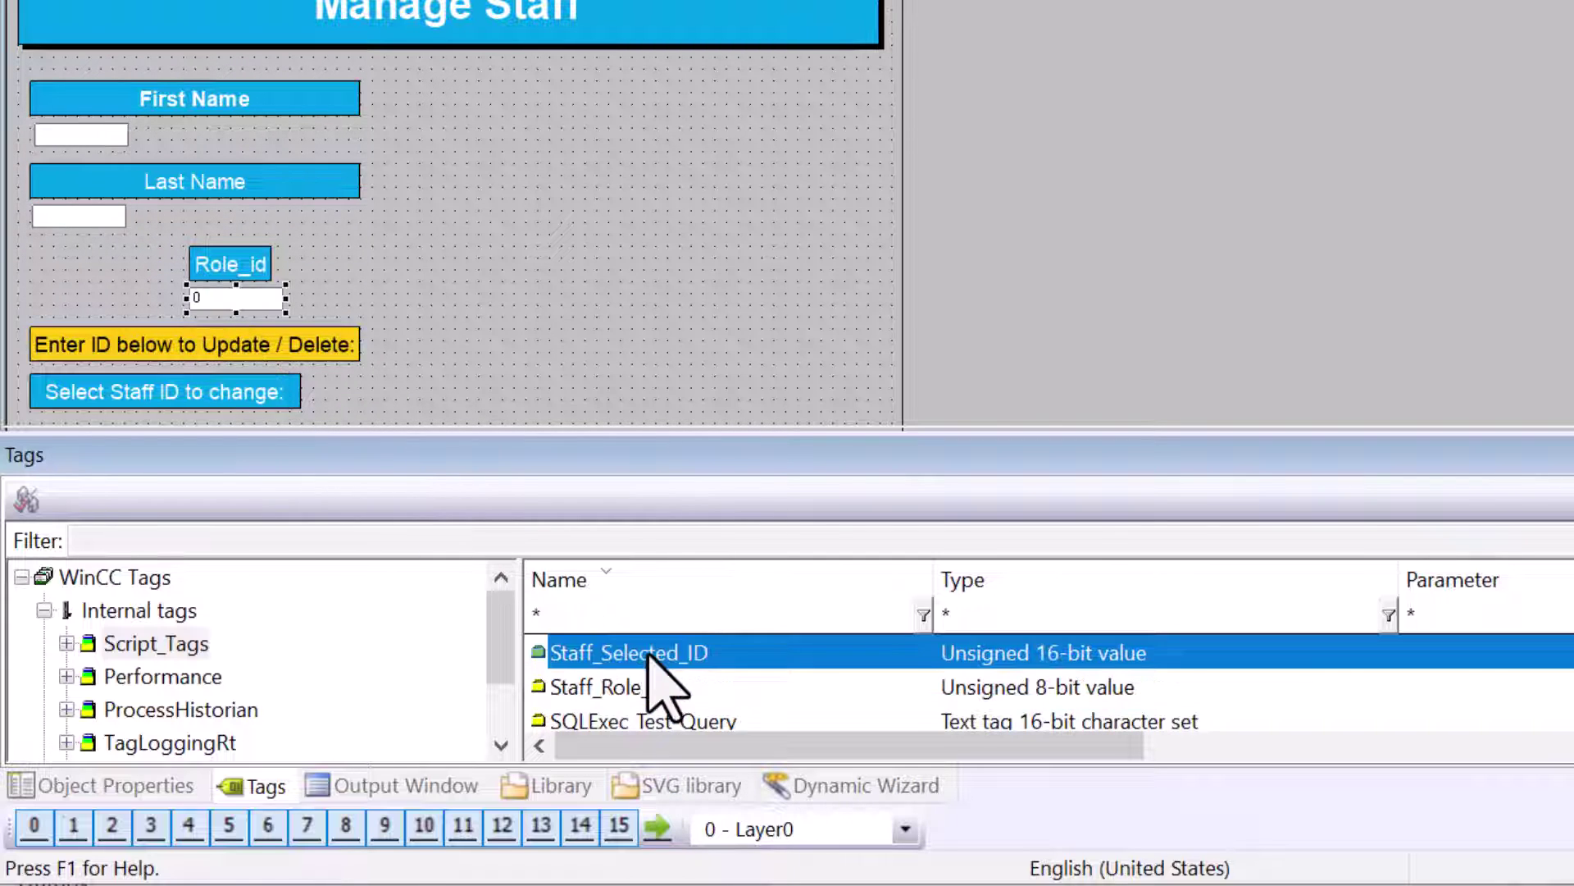
pyautogui.moveTo(647, 654); pyautogui.dragTo(301, 375)
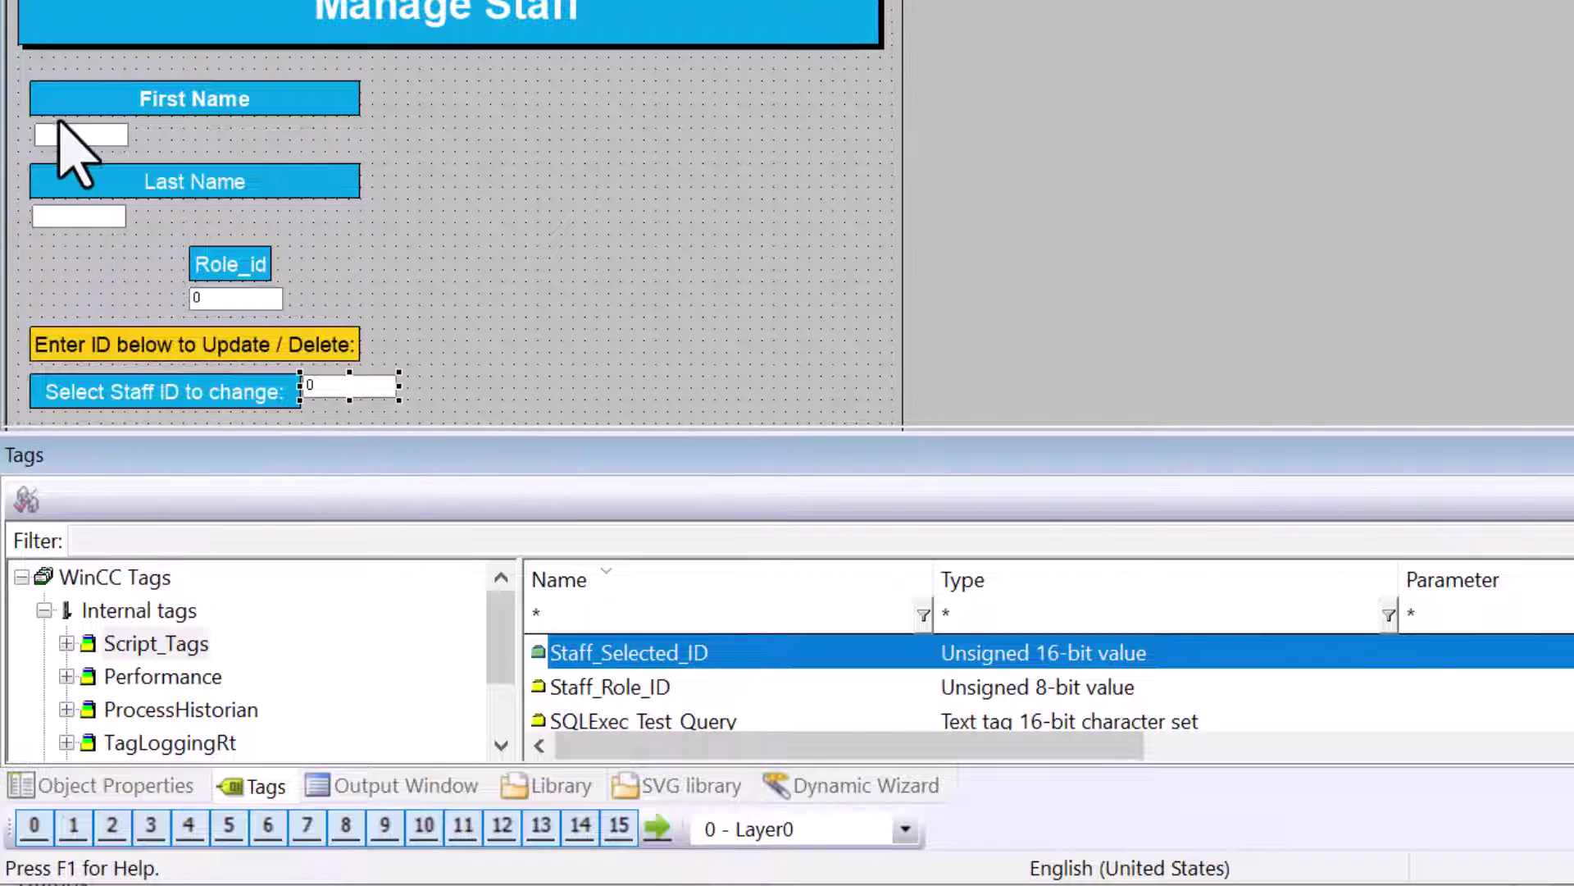
# Step: Apply the First Name label's formatting to all four I/O fields, with a white background and black text
pyautogui.click(140, 98)
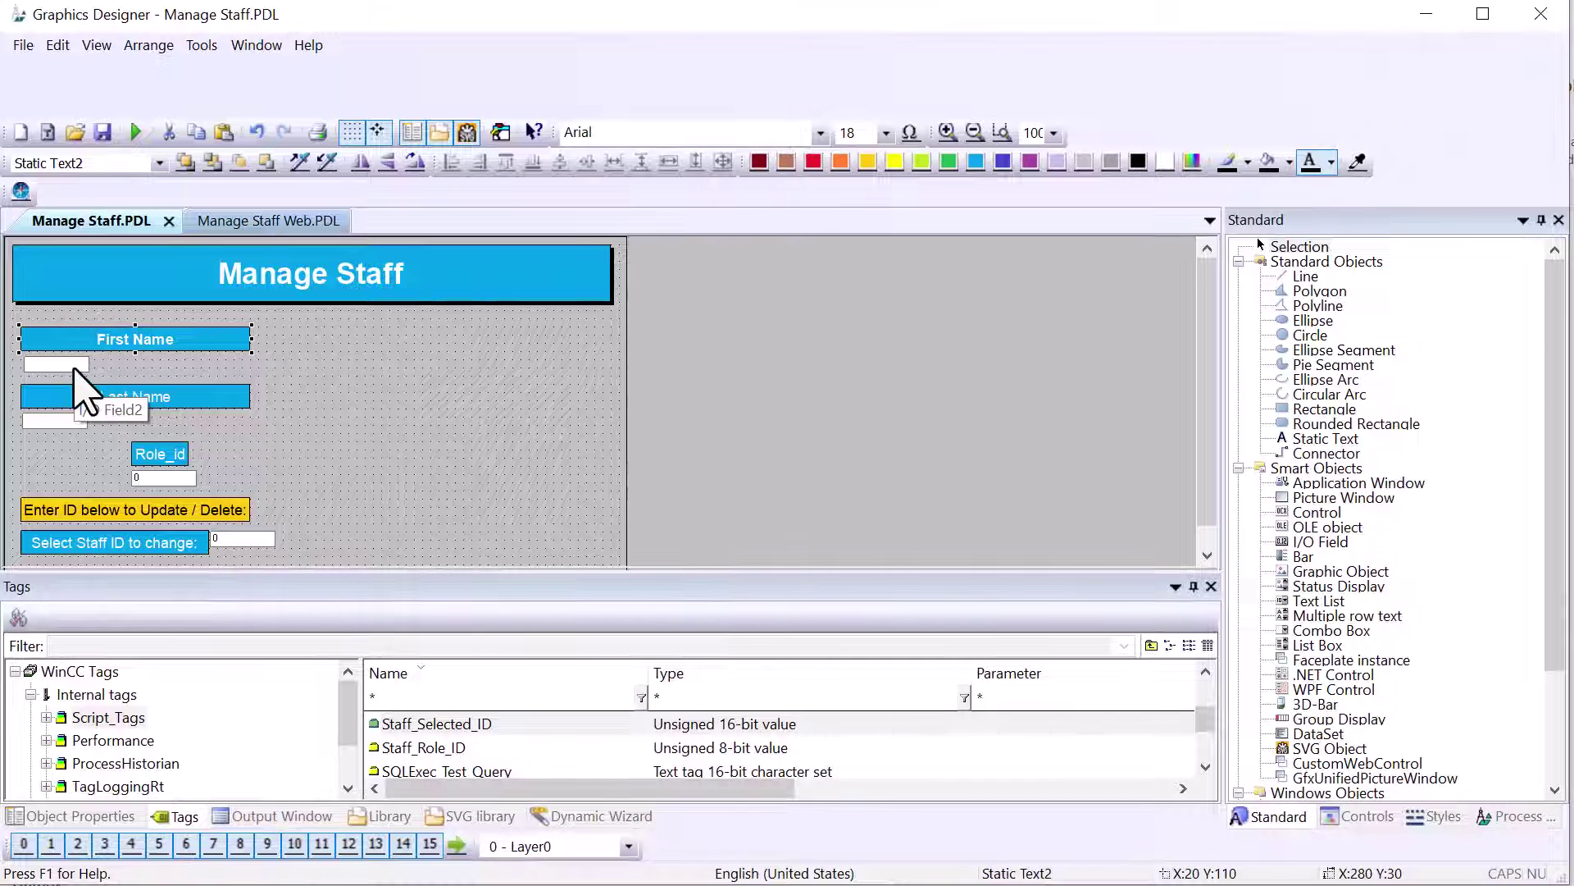
pyautogui.click(74, 366)
pyautogui.keyDown('ctrl'); pyautogui.click(58, 420); pyautogui.keyUp('ctrl')
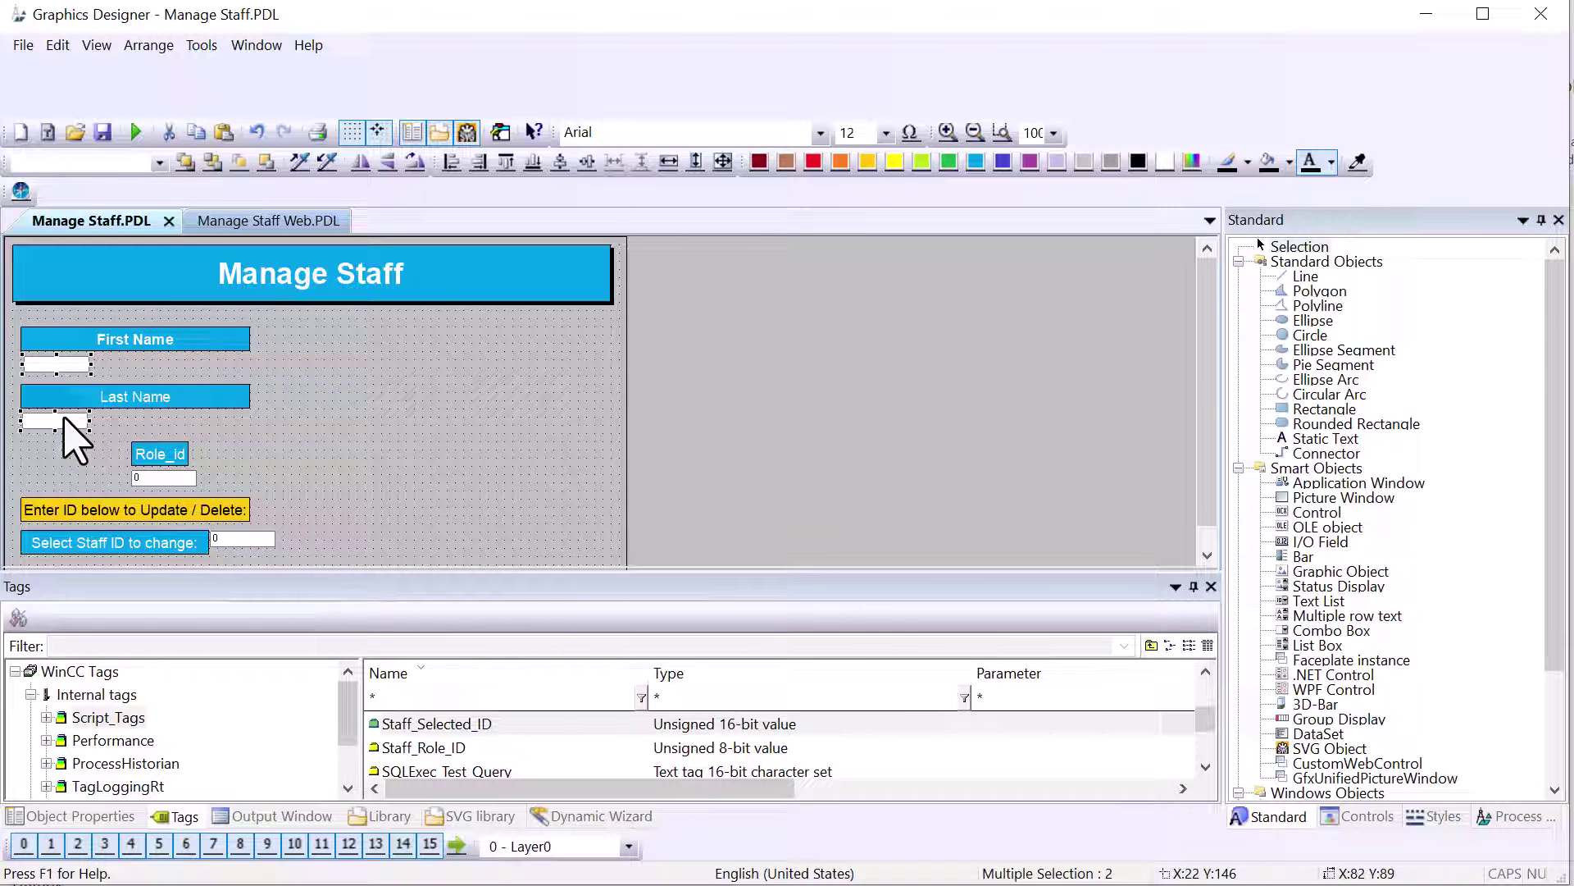
pyautogui.keyDown('ctrl'); pyautogui.click(154, 480); pyautogui.keyUp('ctrl')
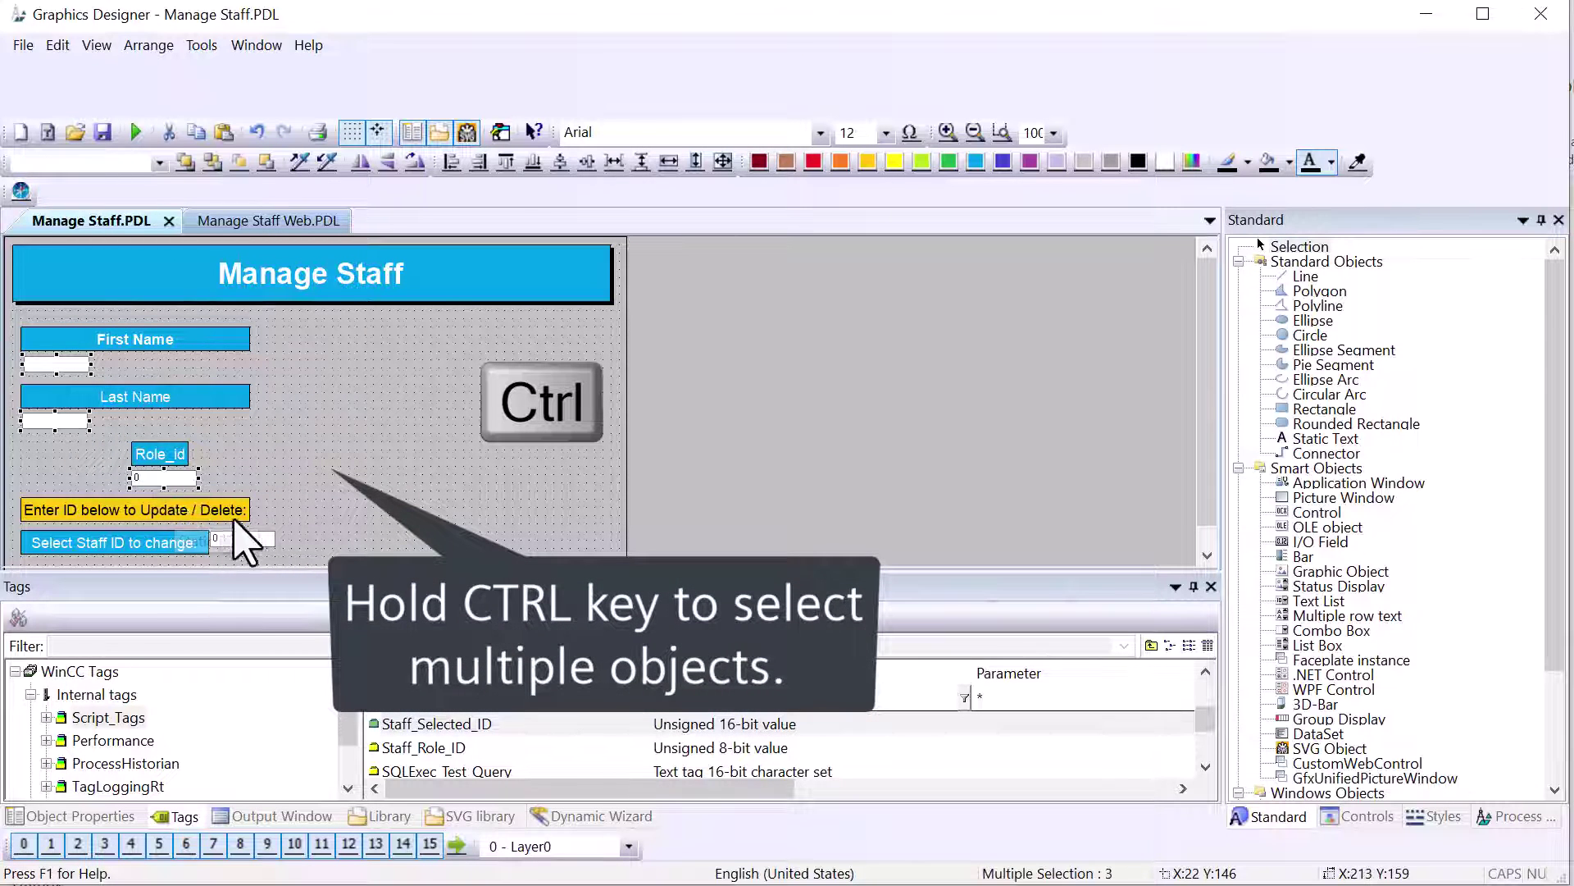
pyautogui.click(328, 162)
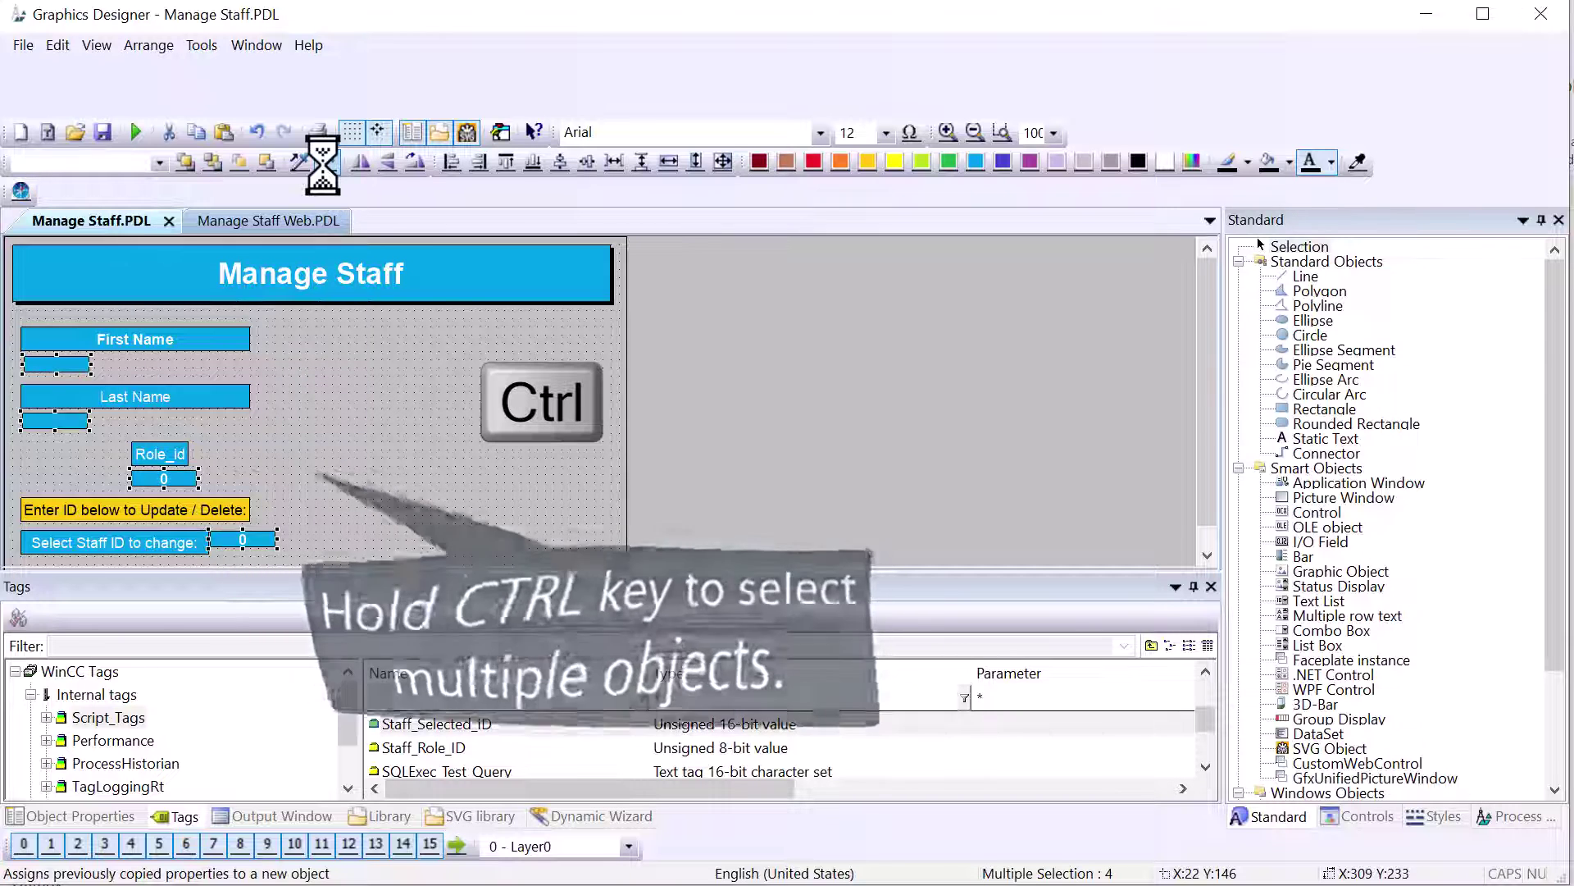
pyautogui.click(1165, 164)
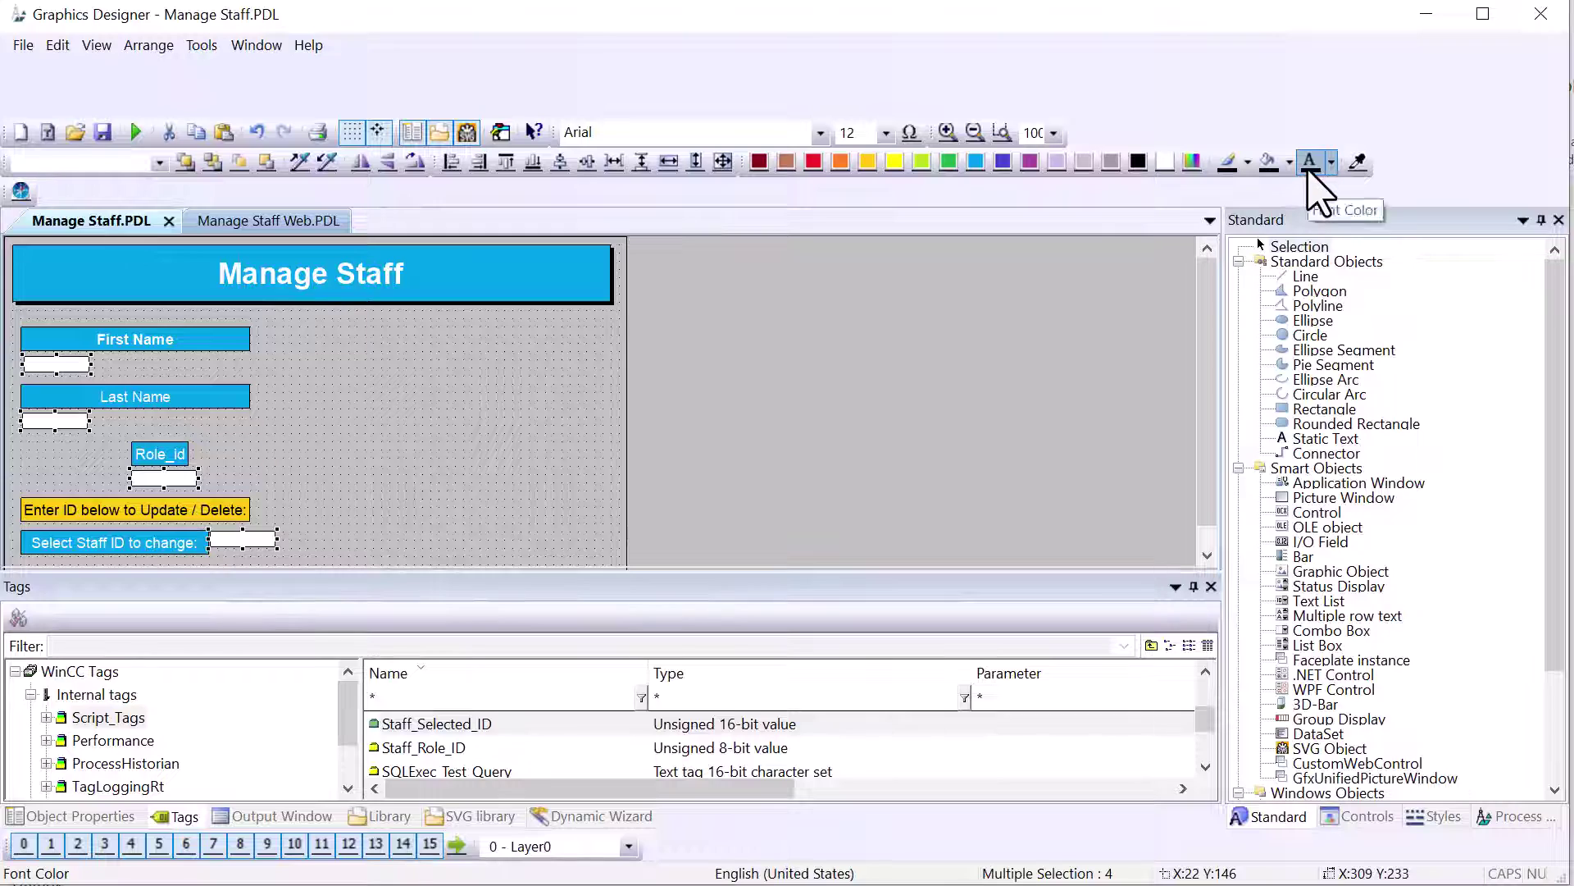
# Step: Match the First Name I/O field's width and height to its label and left-align the two
pyautogui.click(56, 363)
pyautogui.click(48, 339)
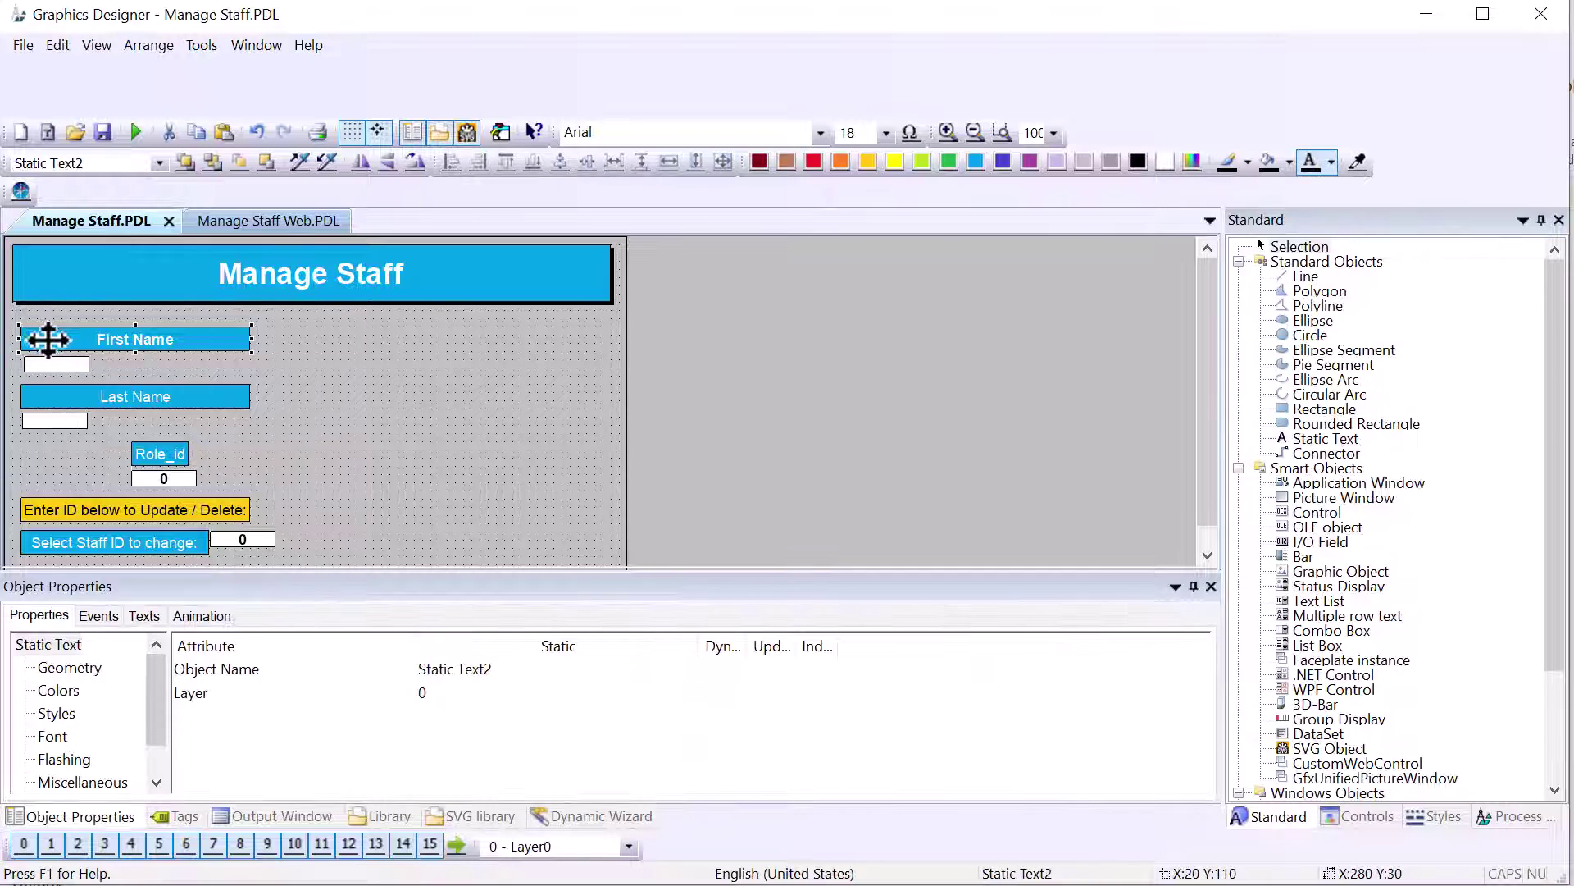
pyautogui.keyDown('shift'); pyautogui.click(56, 363); pyautogui.keyUp('shift')
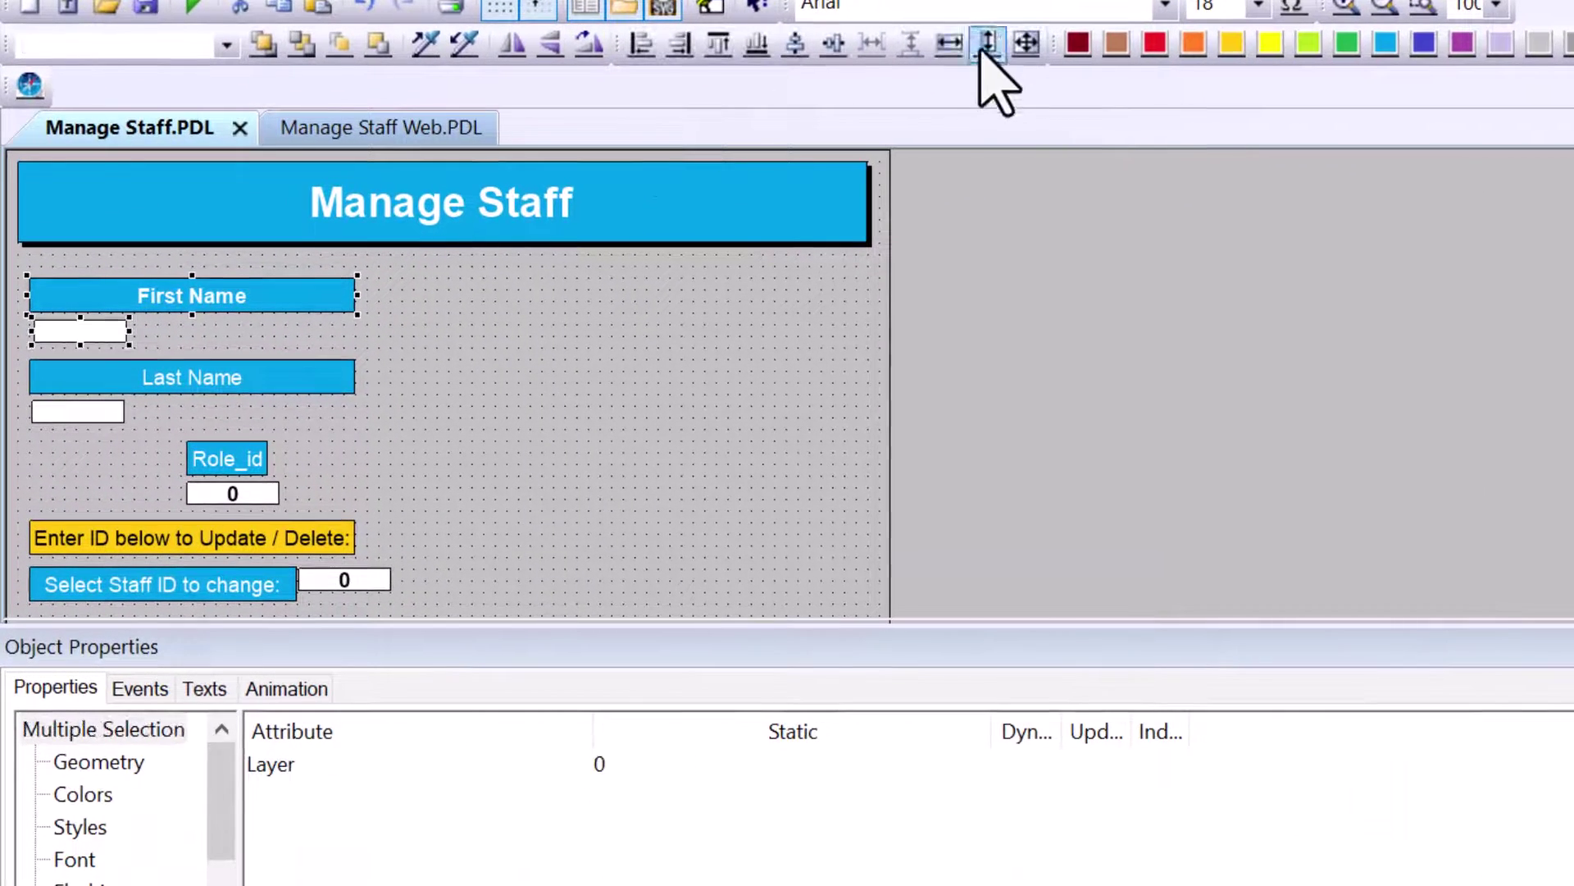
pyautogui.click(949, 45)
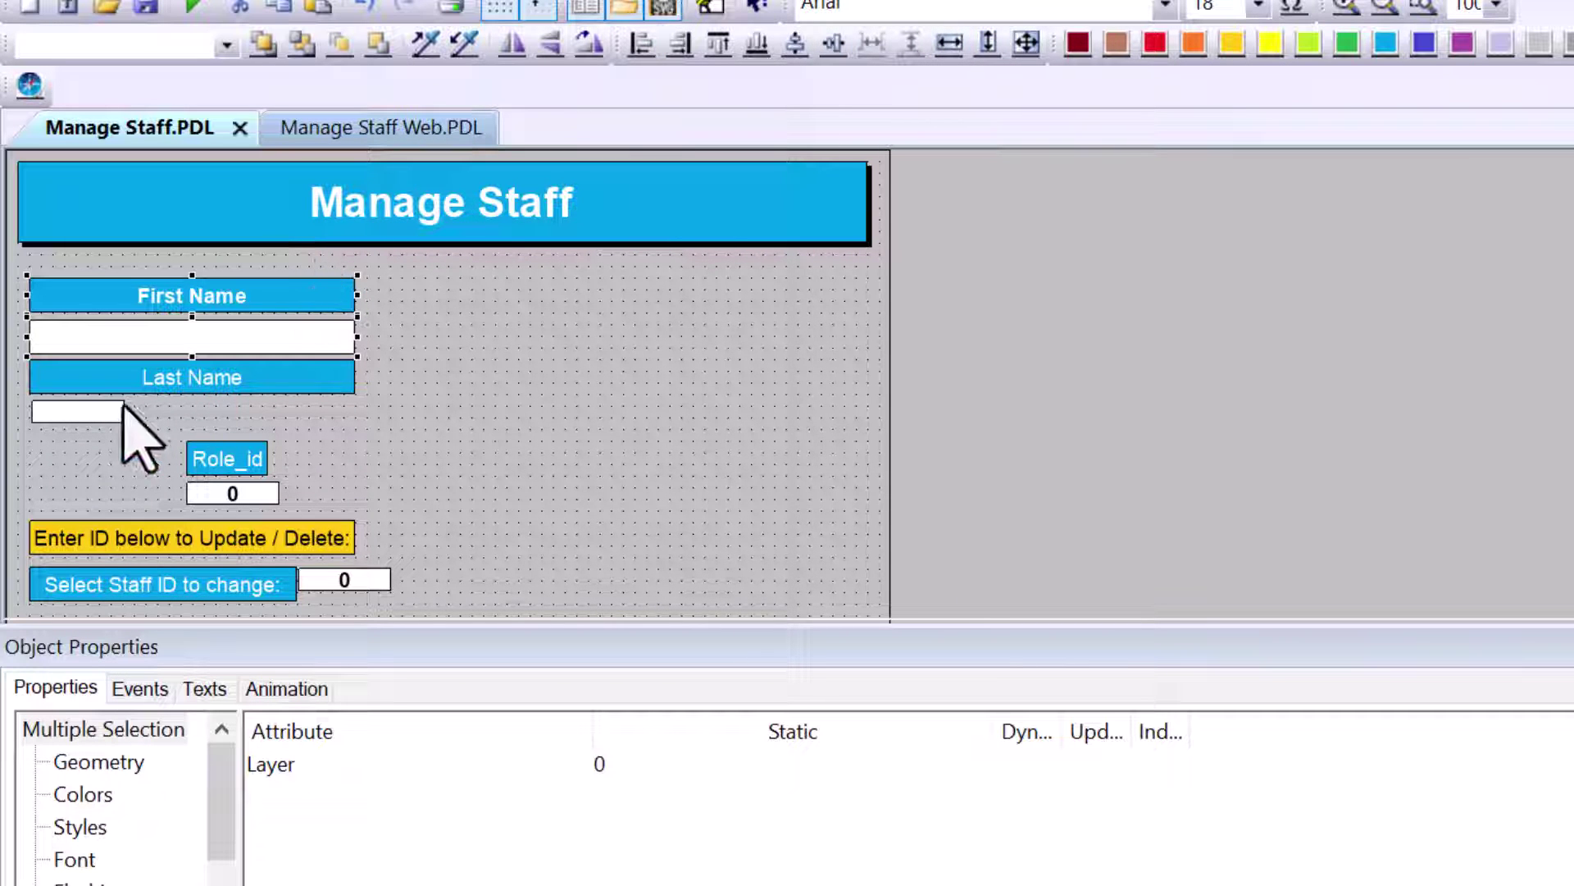
# Step: Match the Last Name I/O field's height and width to its label and left-align them
pyautogui.click(71, 373)
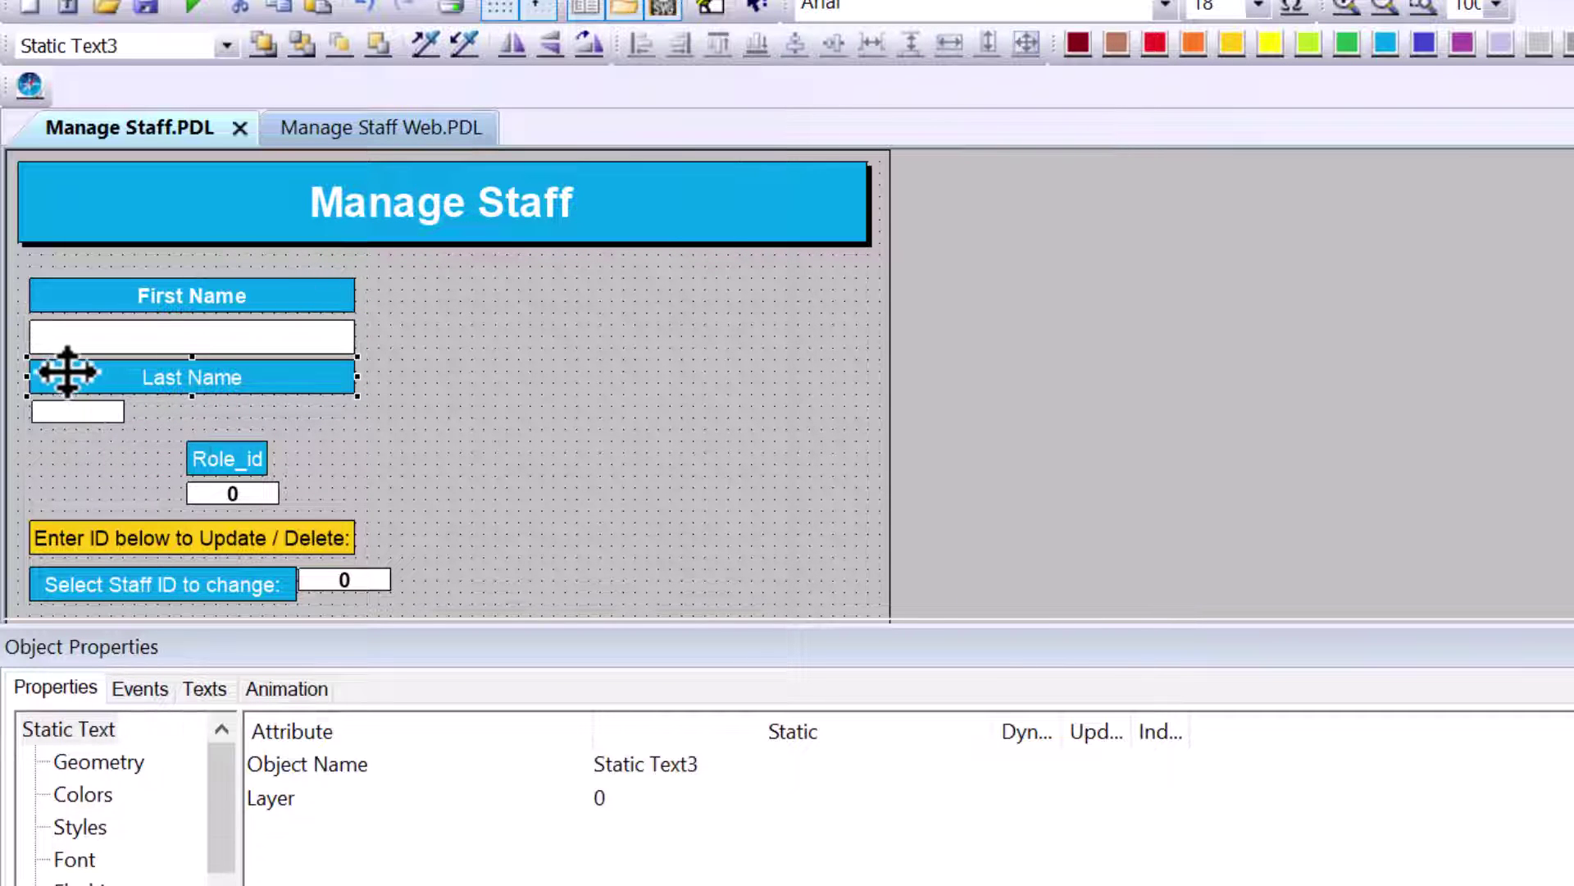
pyautogui.keyDown('shift'); pyautogui.click(71, 412); pyautogui.keyUp('shift')
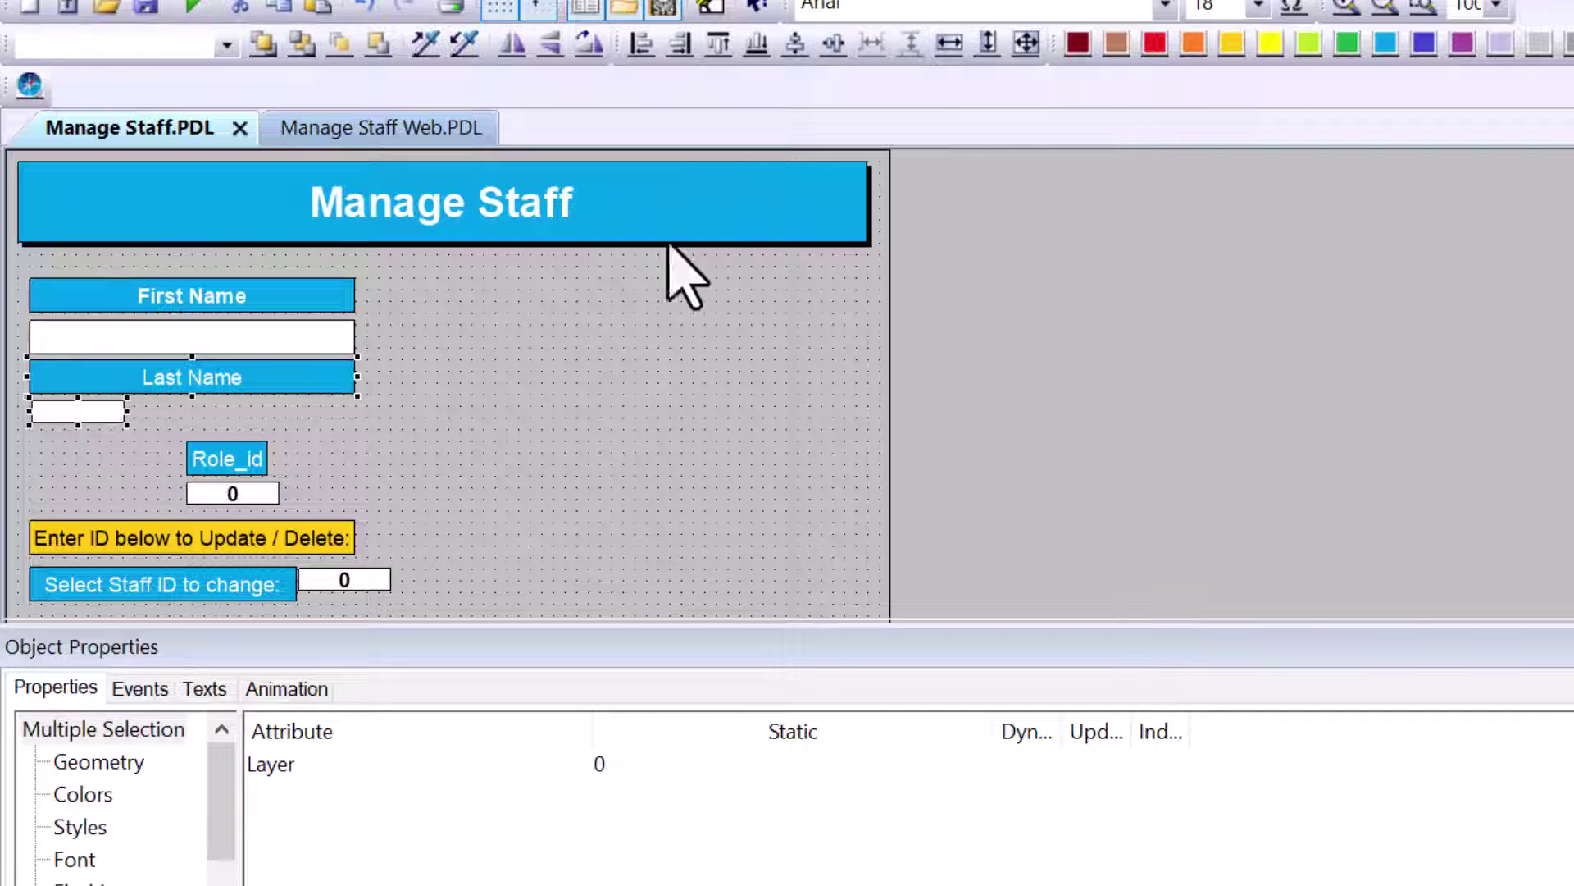
pyautogui.click(988, 43)
pyautogui.click(948, 43)
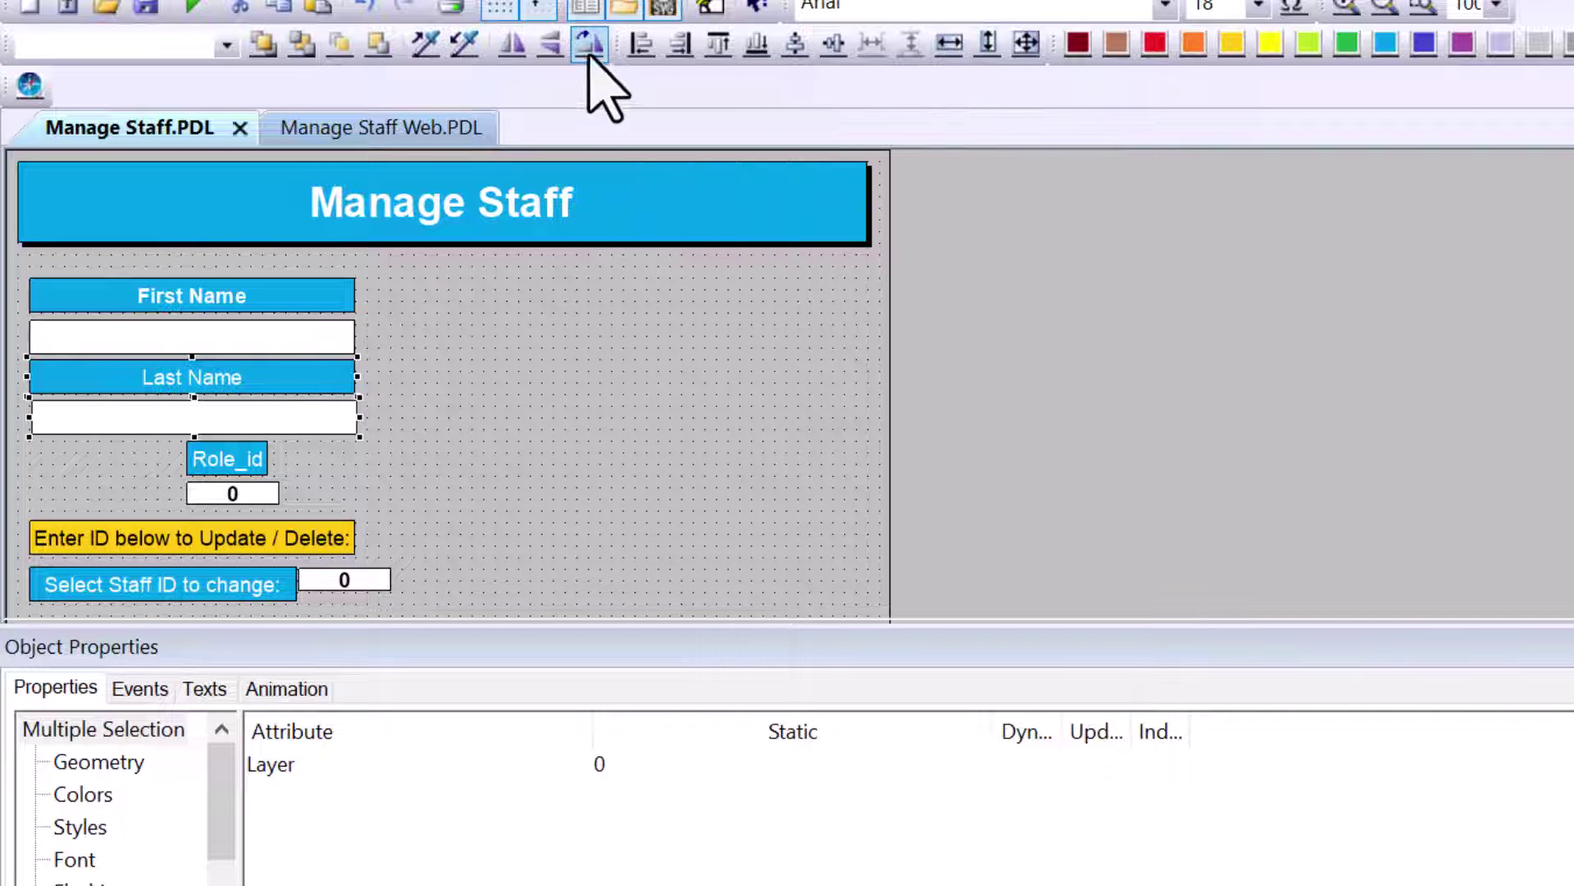
# Step: Match the Role_id I/O field's width to its label, left-align it, and extend it down to about the label's height
pyautogui.moveTo(239, 450); pyautogui.dragTo(220, 461)
pyautogui.keyDown('shift'); pyautogui.click(209, 490); pyautogui.keyUp('shift')
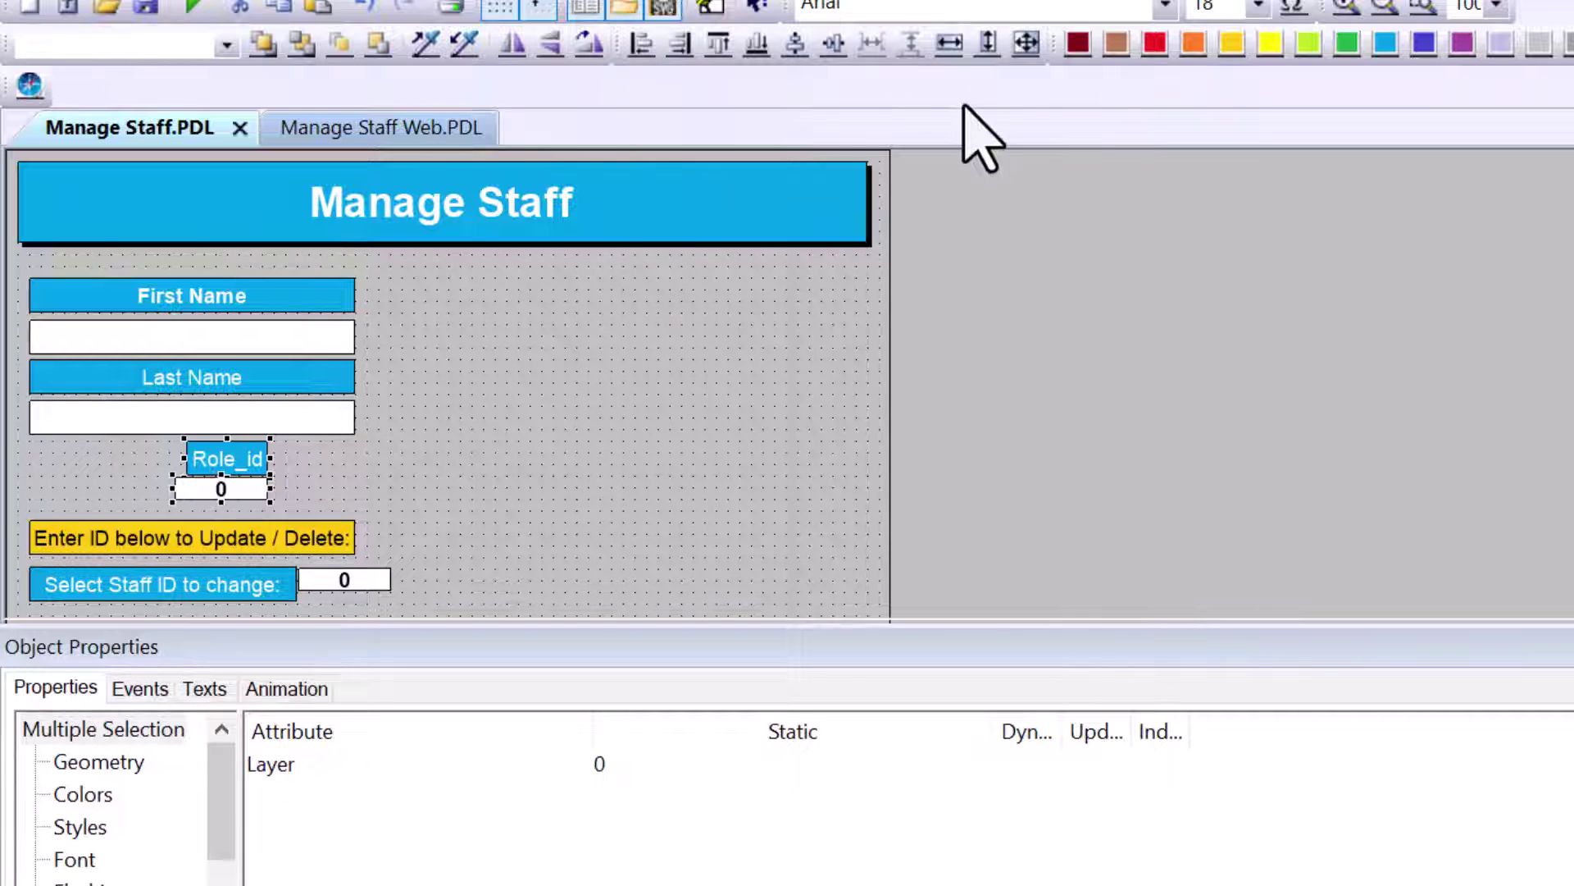
pyautogui.click(643, 45)
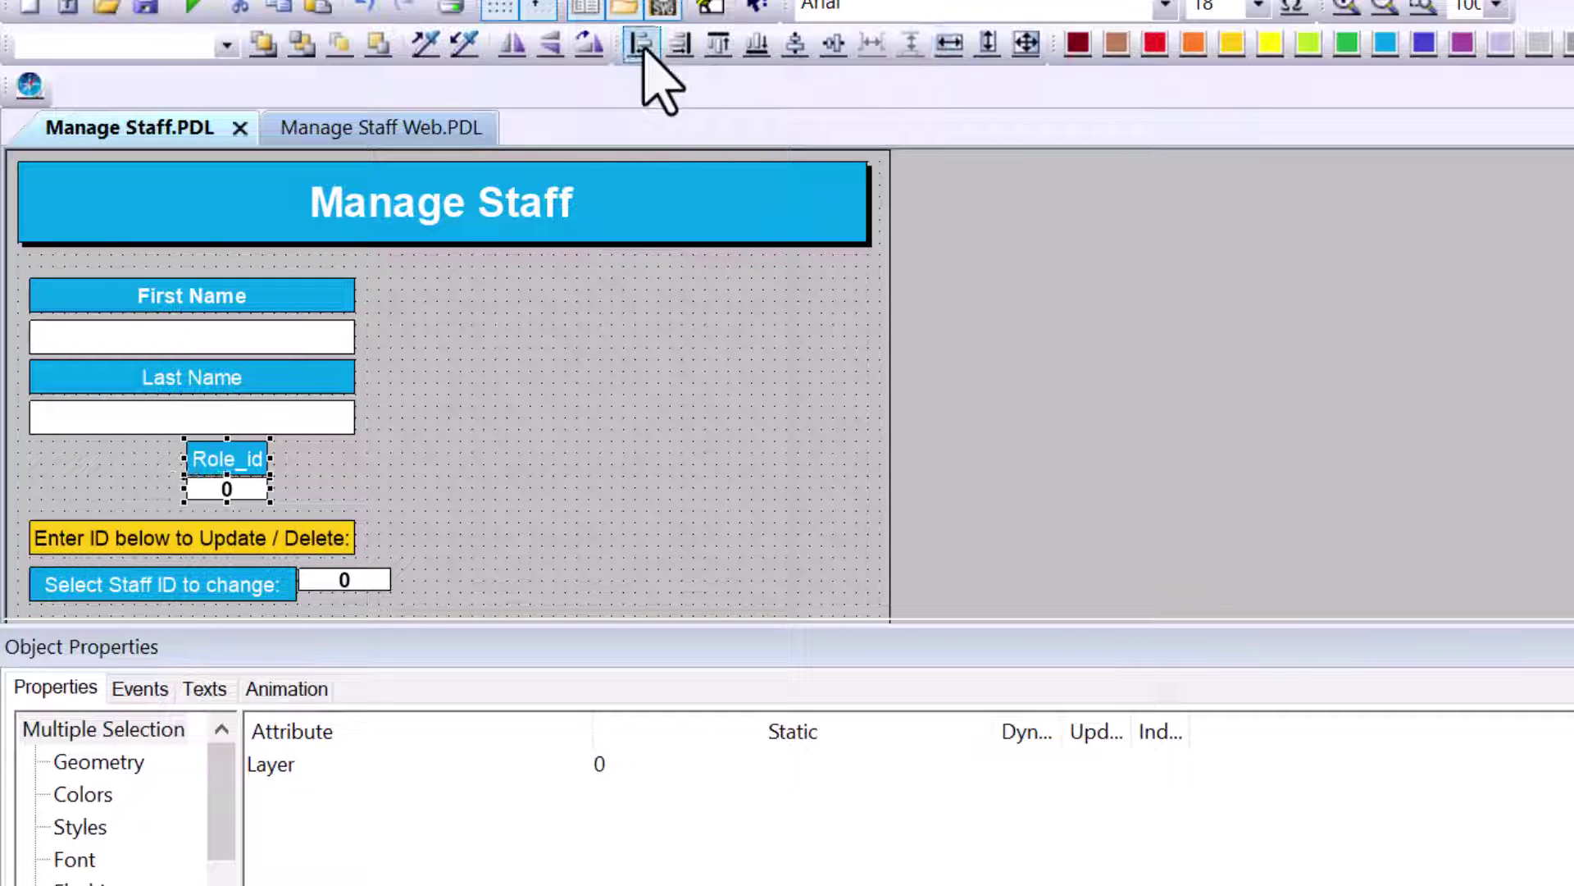
pyautogui.click(351, 492)
pyautogui.click(225, 498)
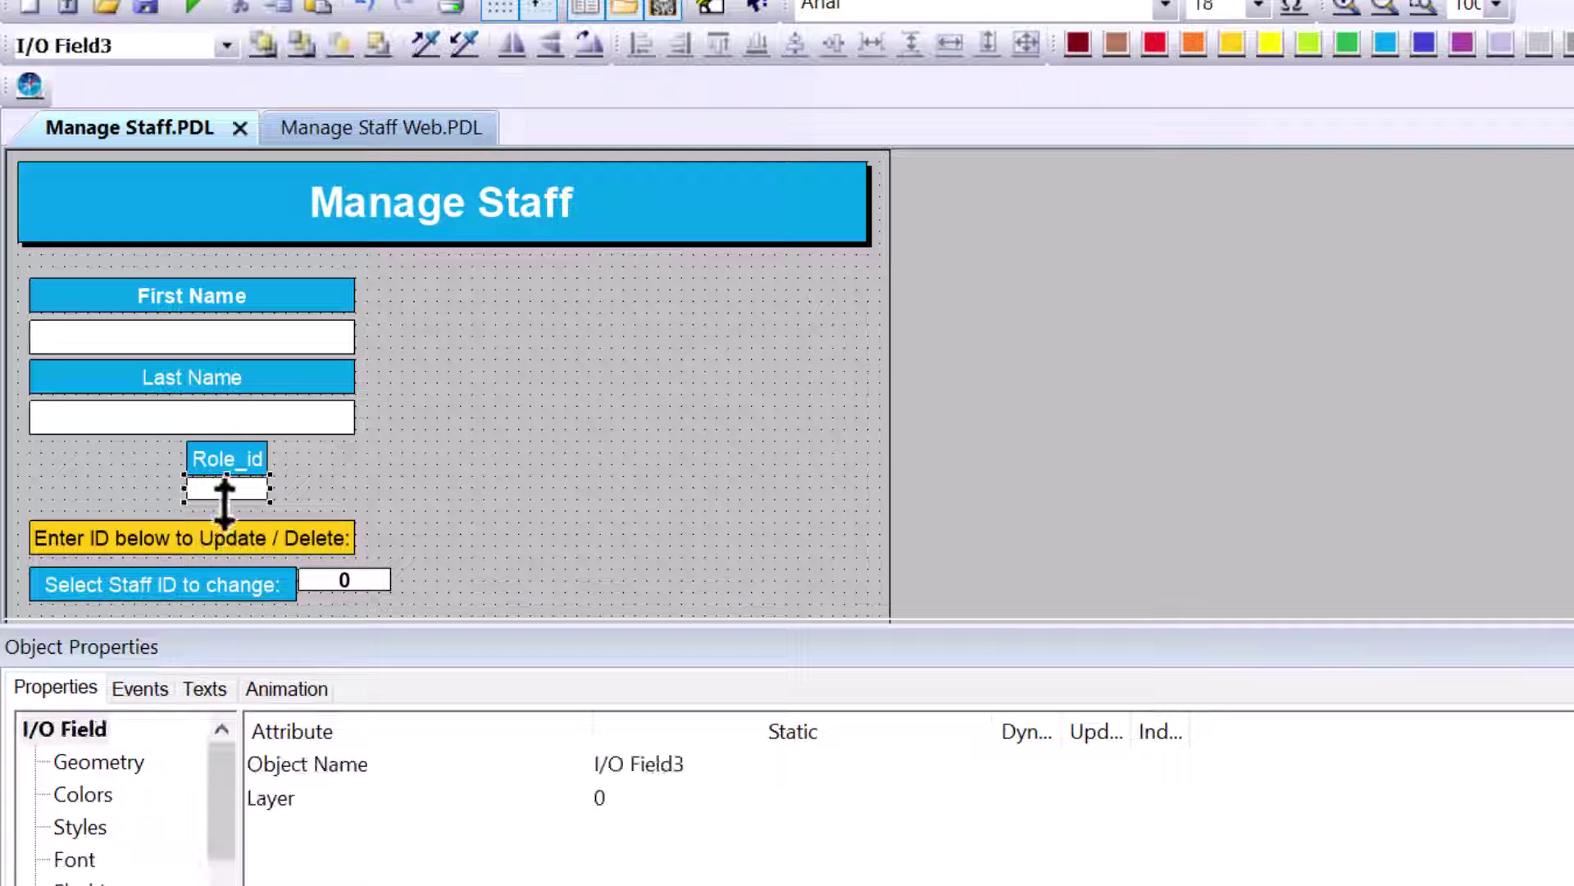
pyautogui.moveTo(225, 501); pyautogui.dragTo(225, 513)
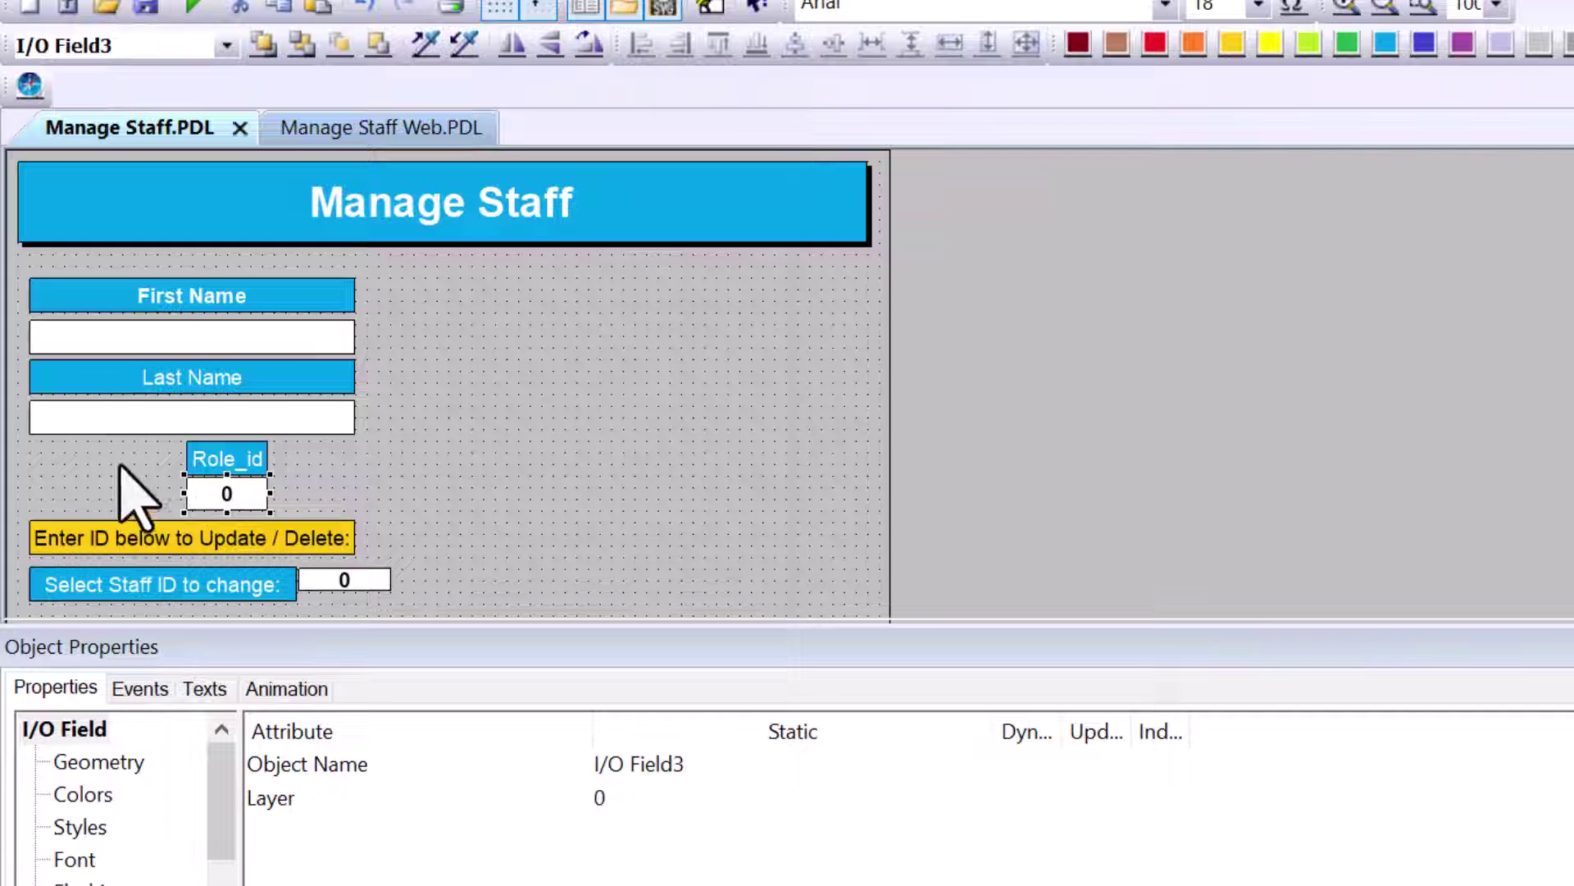
# Step: Move the First Name and Last Name I/O fields up flush against their labels
pyautogui.click(119, 344)
pyautogui.moveTo(127, 334); pyautogui.dragTo(127, 328)
pyautogui.moveTo(145, 422); pyautogui.dragTo(145, 417)
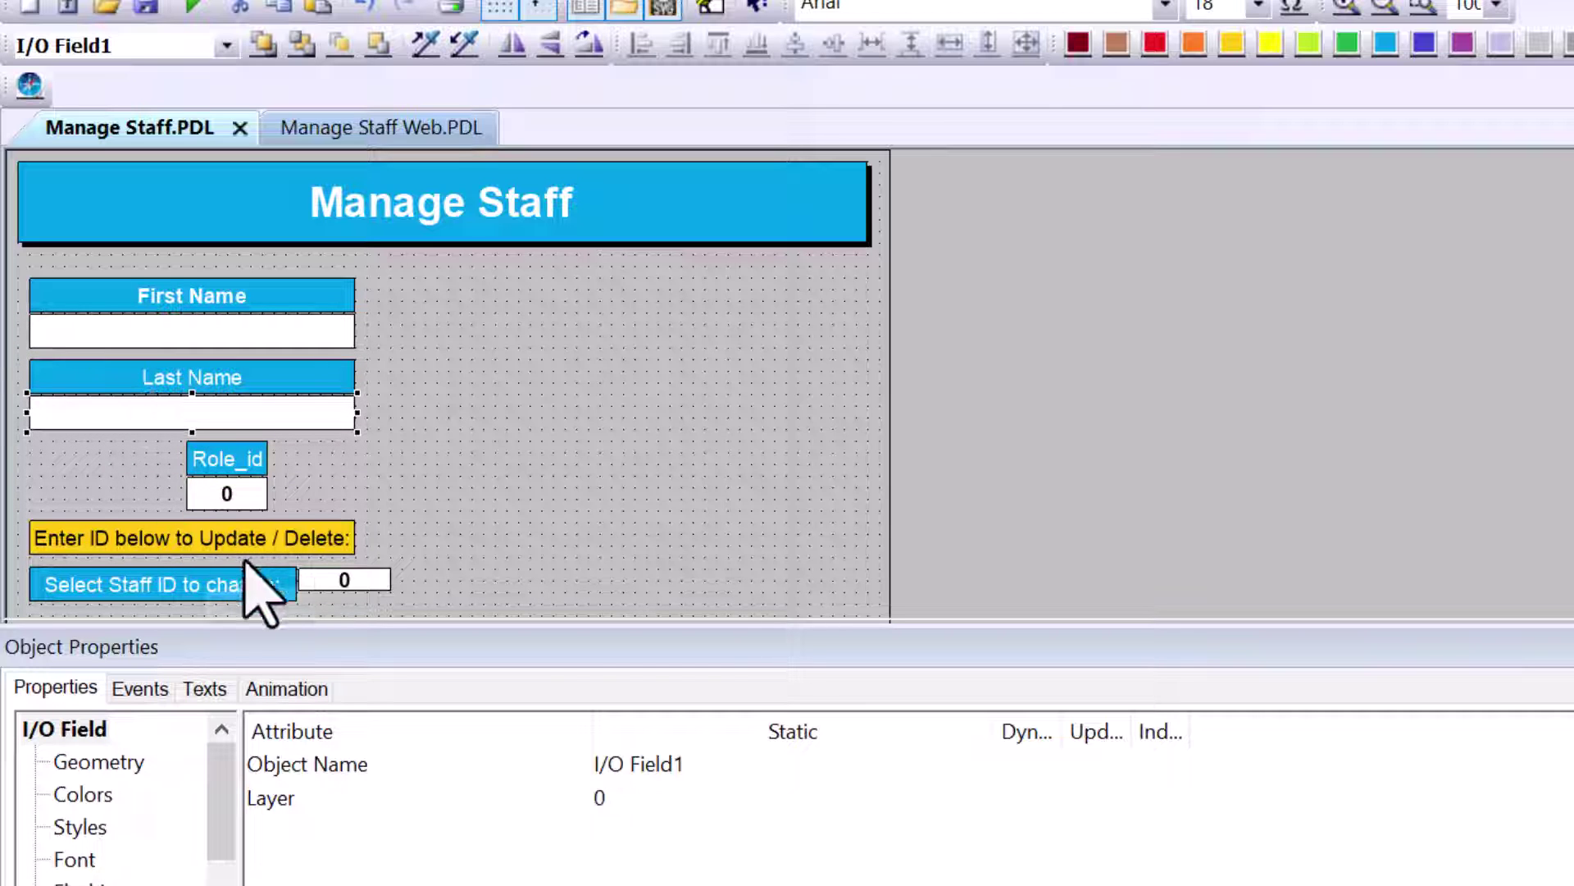
# Step: Narrow the staff ID I/O field to the yellow label's right edge and match its height and vertical position to its label
pyautogui.click(369, 580)
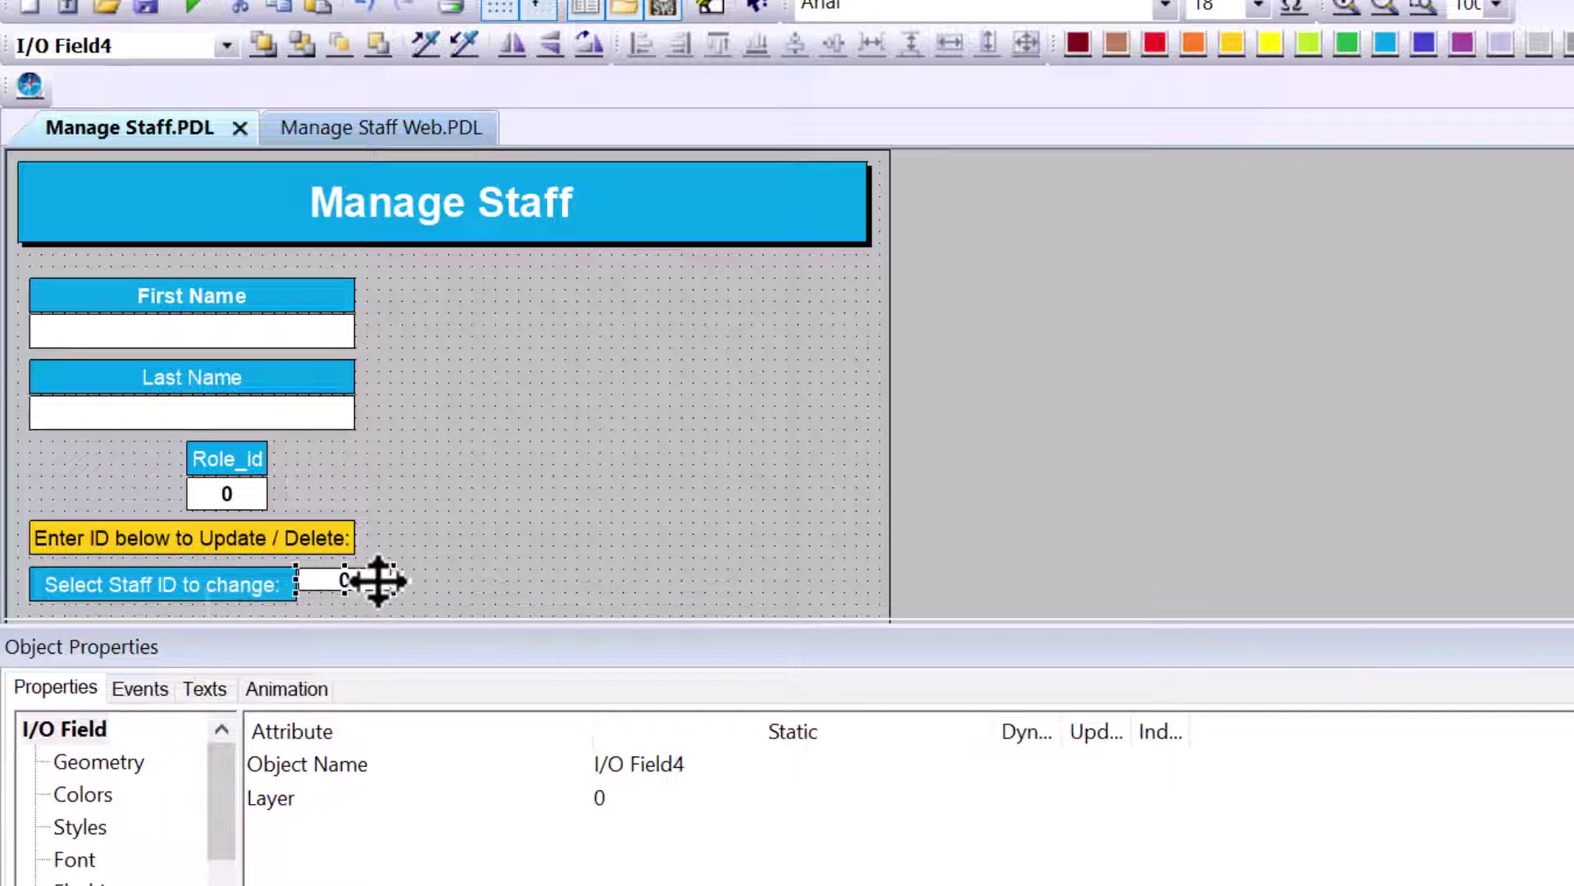
pyautogui.click(271, 583)
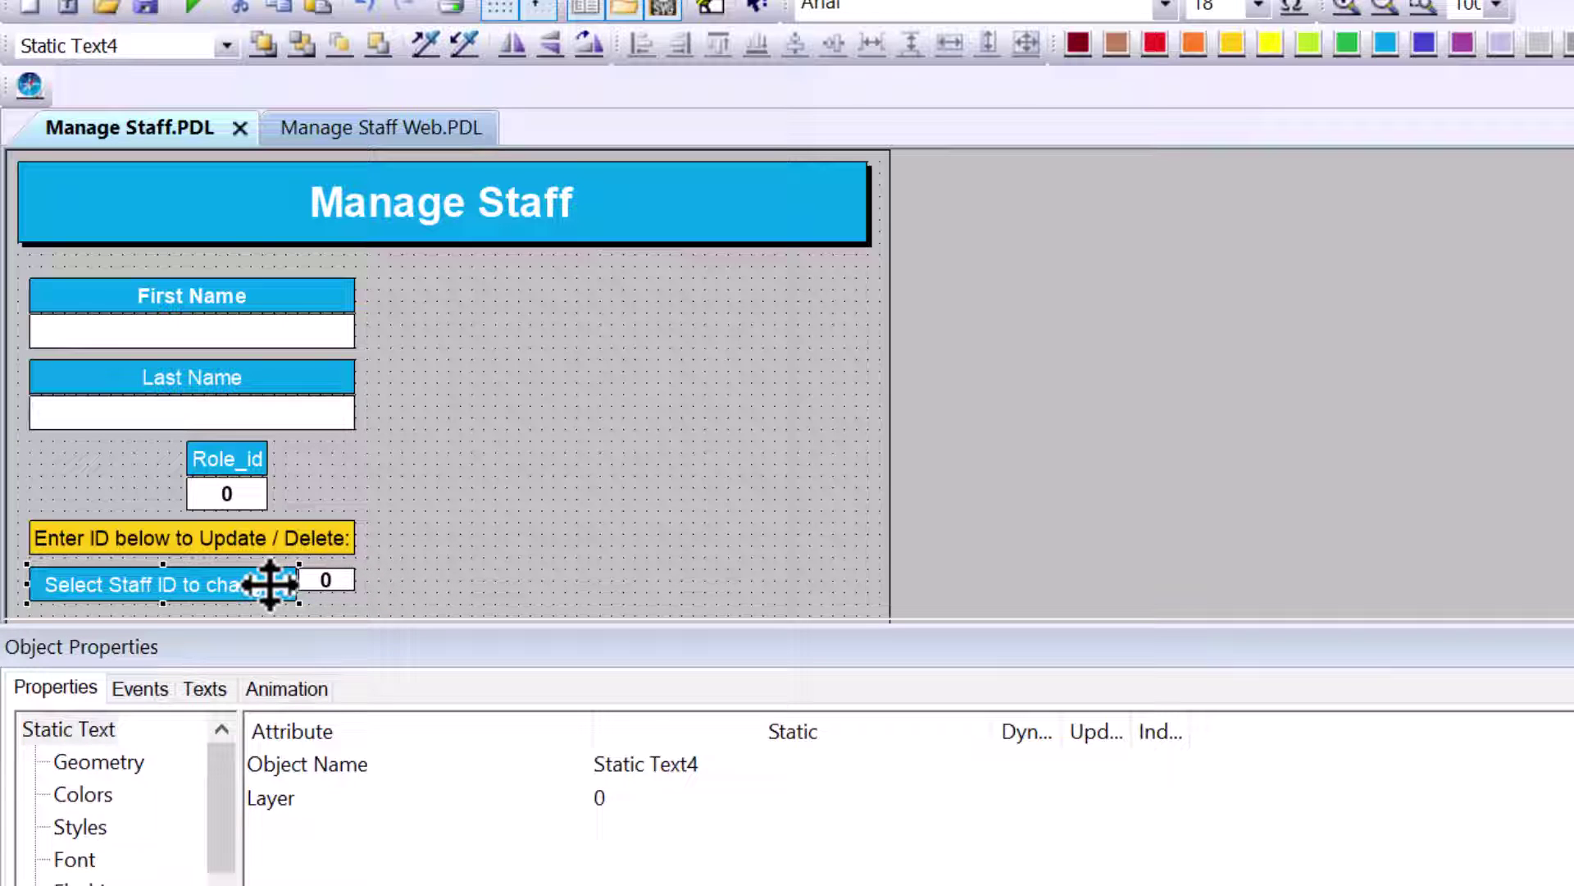
pyautogui.keyDown('shift'); pyautogui.click(326, 581); pyautogui.keyUp('shift')
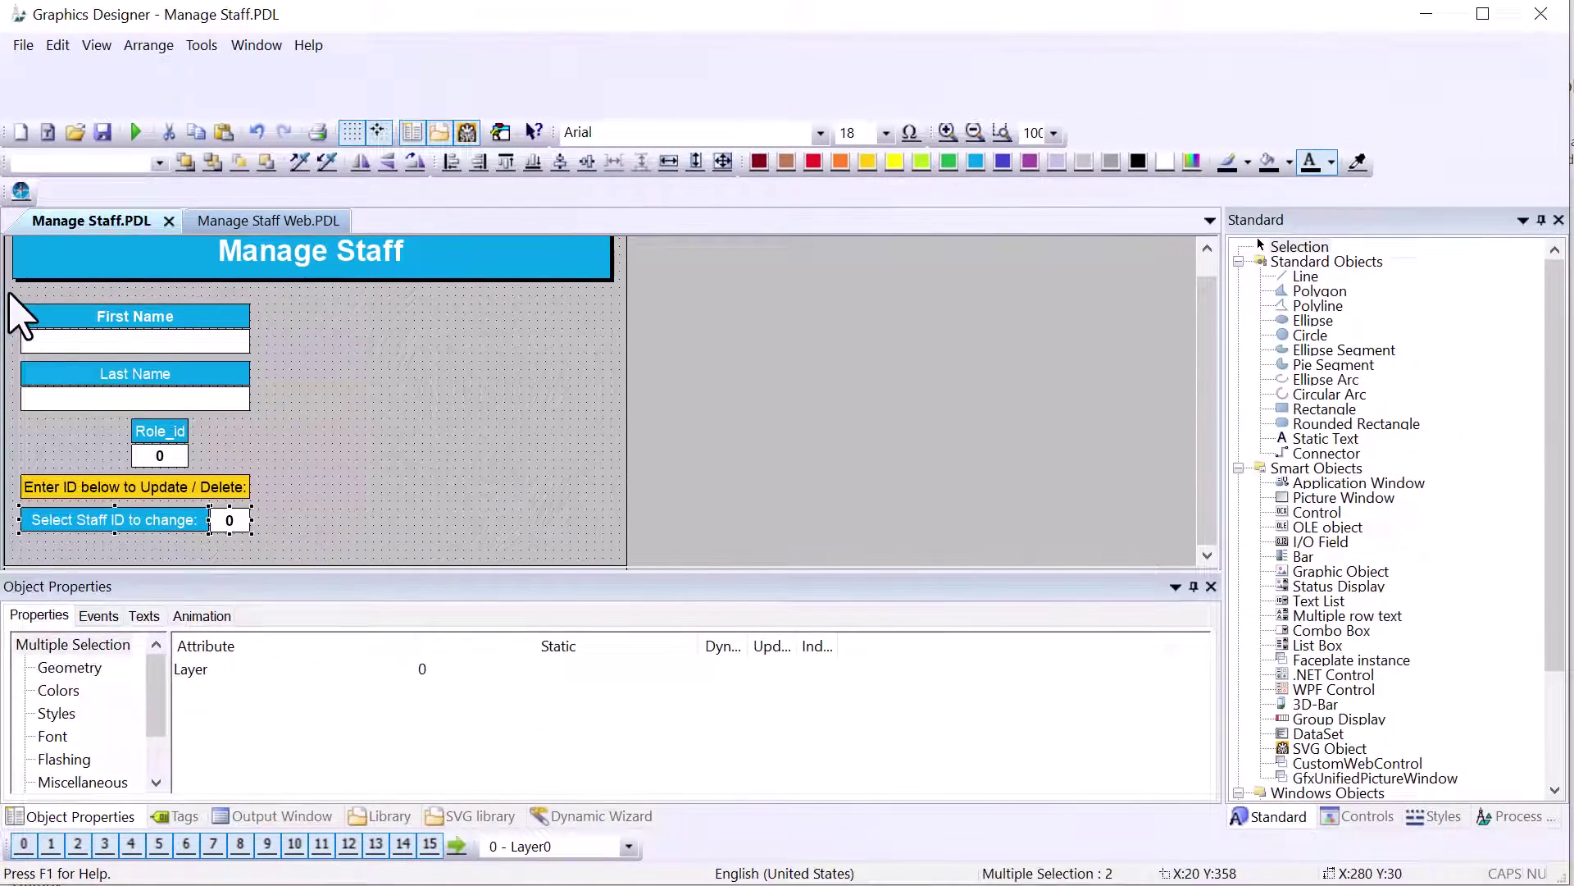
# Step: Move all nine labels and fields below the header up together to Y 95, and deselect them
pyautogui.moveTo(26, 271); pyautogui.dragTo(533, 656)
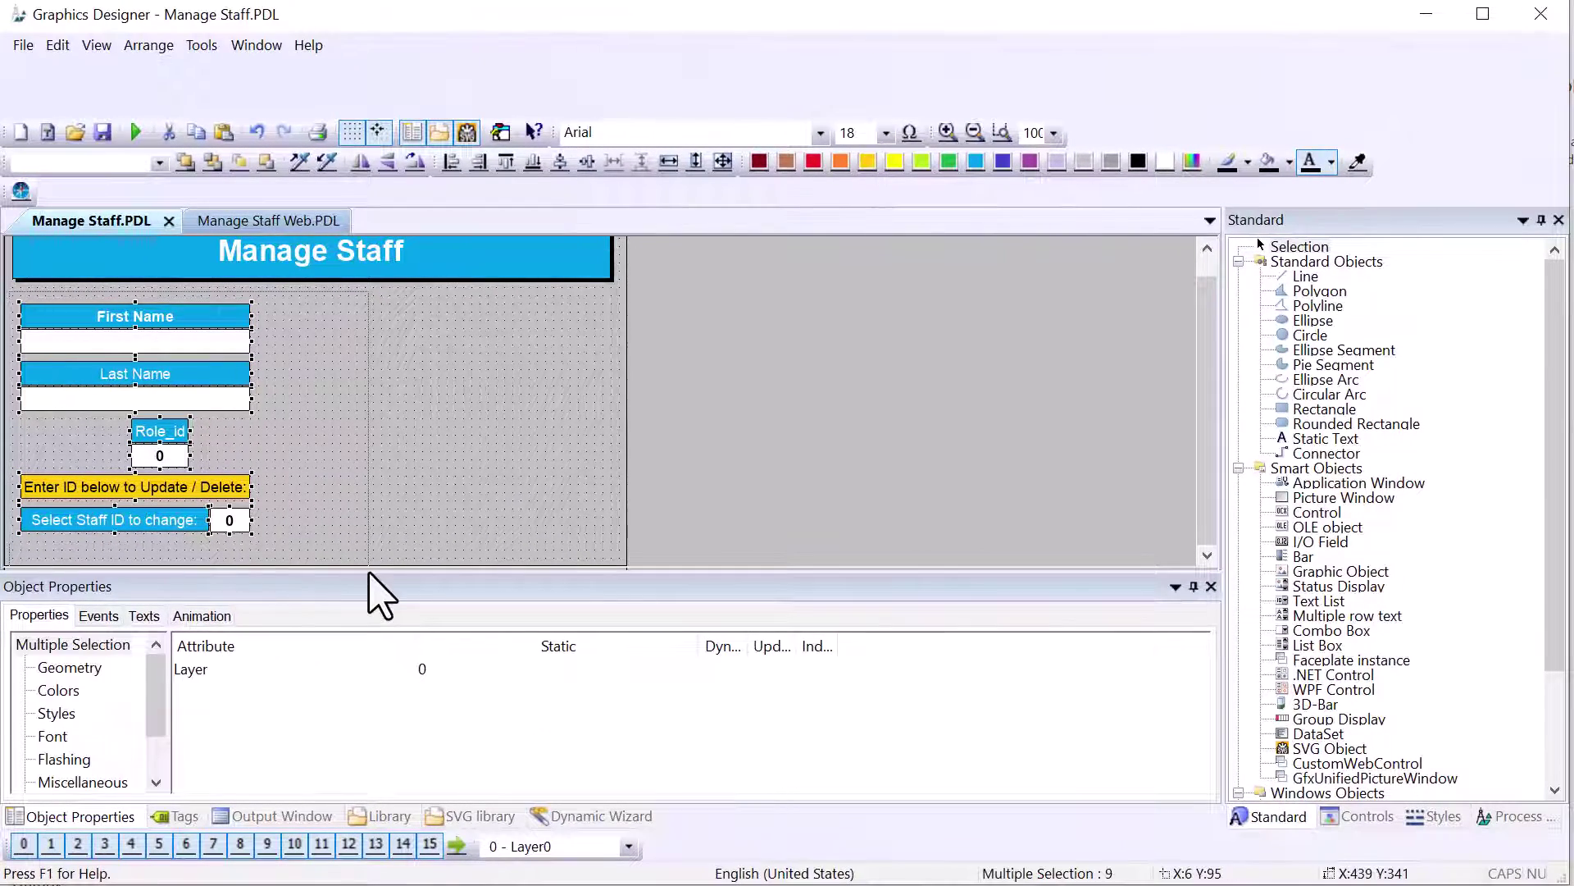
pyautogui.press('Up')
pyautogui.press('Up')
pyautogui.press('Up')
pyautogui.press('Up')
pyautogui.press('Up')
pyautogui.press('Up')
pyautogui.press('Up')
pyautogui.press('Up')
pyautogui.press('Up')
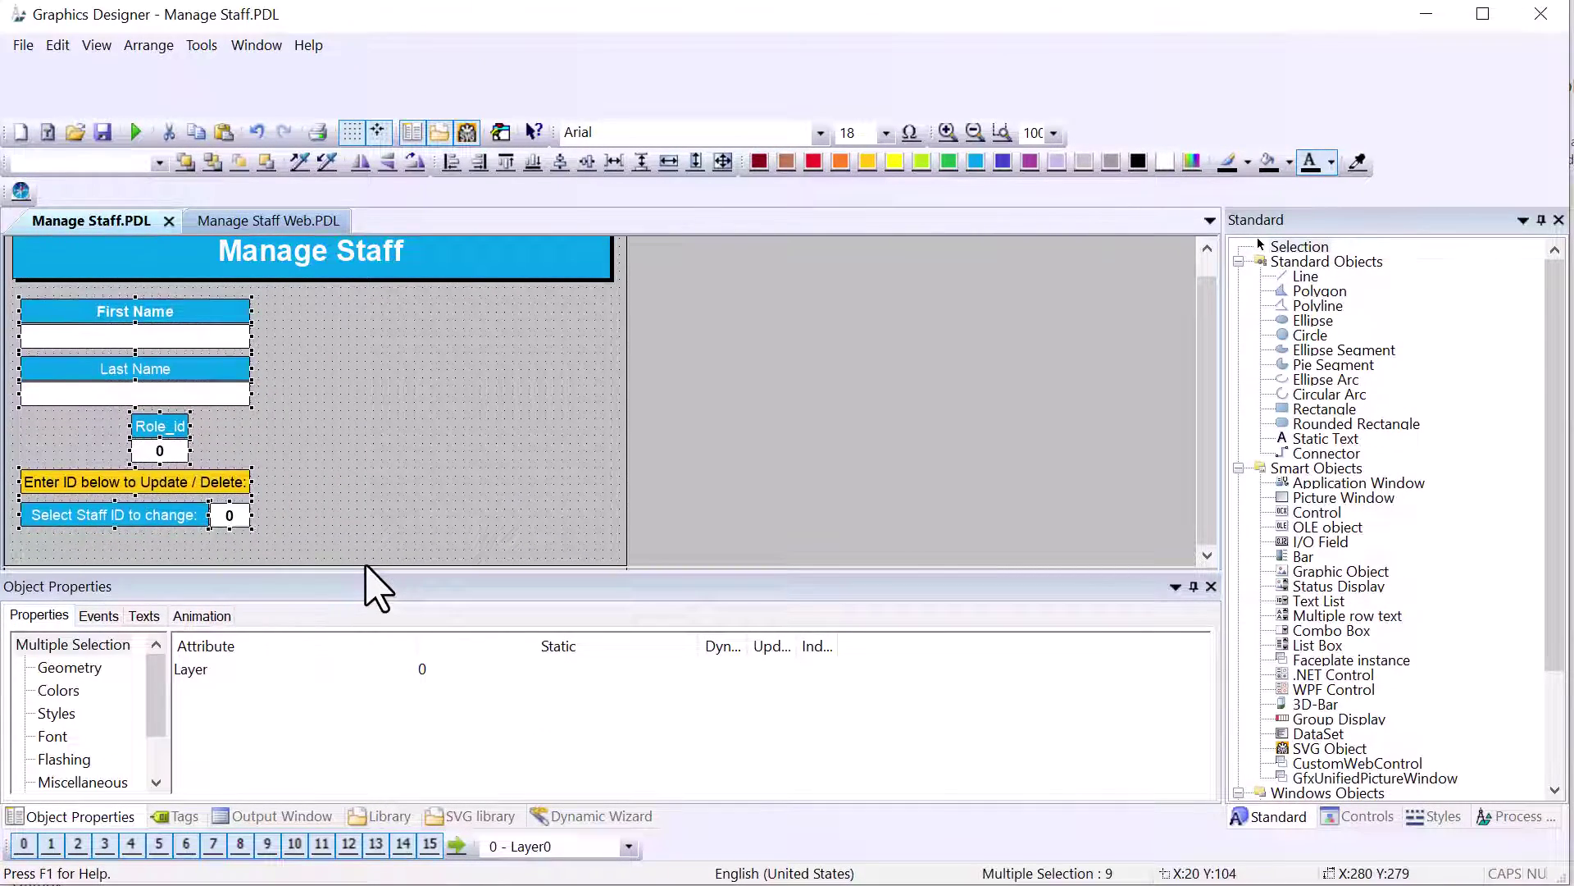
pyautogui.press('Up')
pyautogui.press('Up')
pyautogui.press('Up')
pyautogui.press('Up')
pyautogui.press('Up')
pyautogui.press('Up')
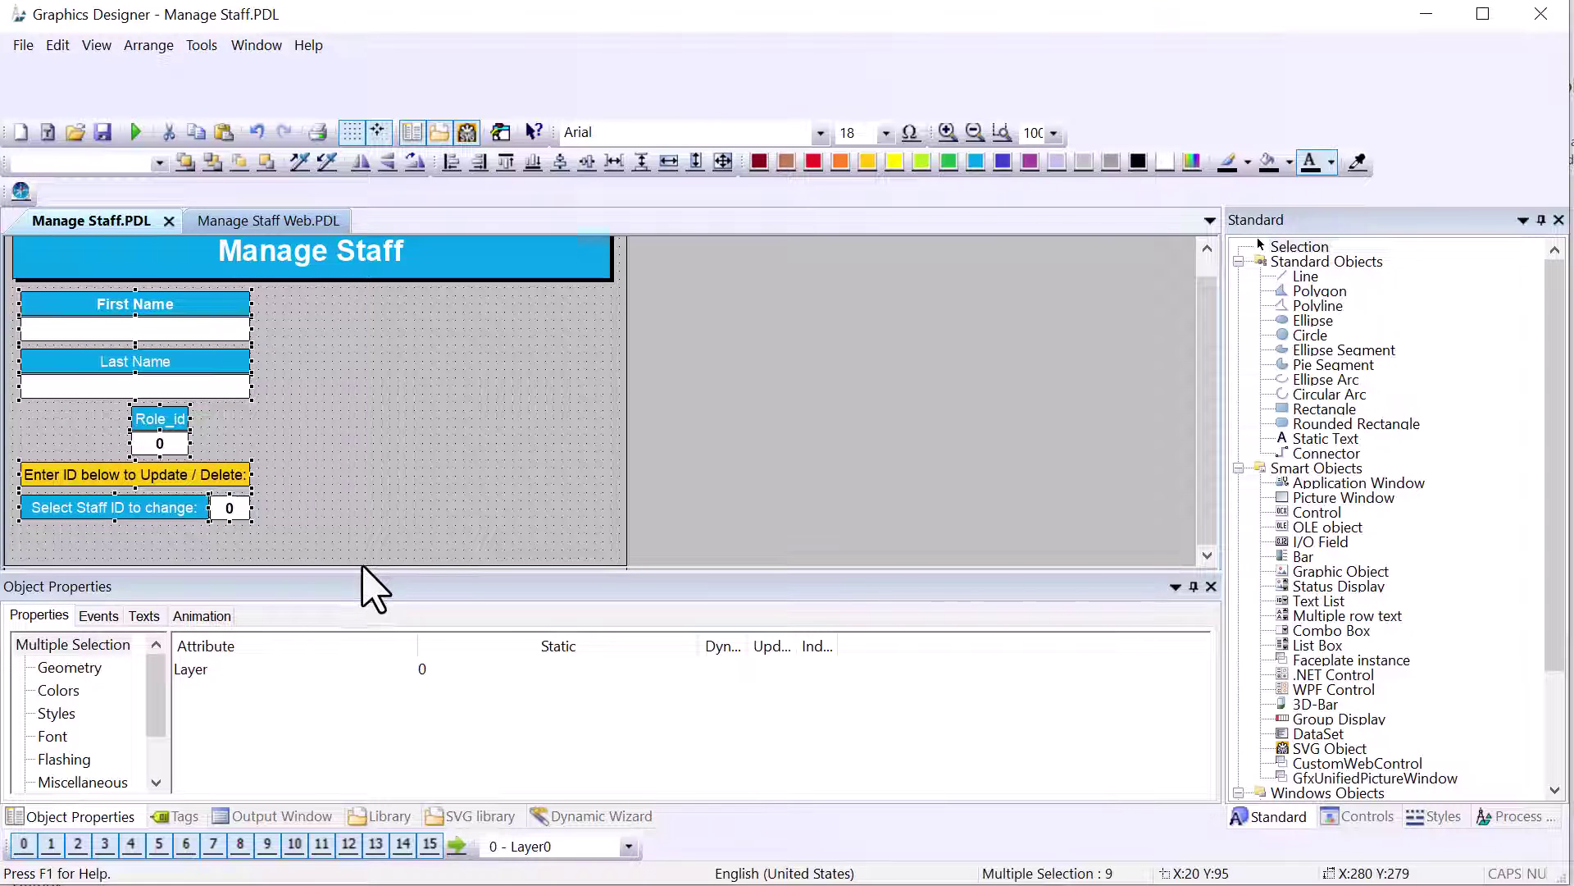
pyautogui.press('Escape')
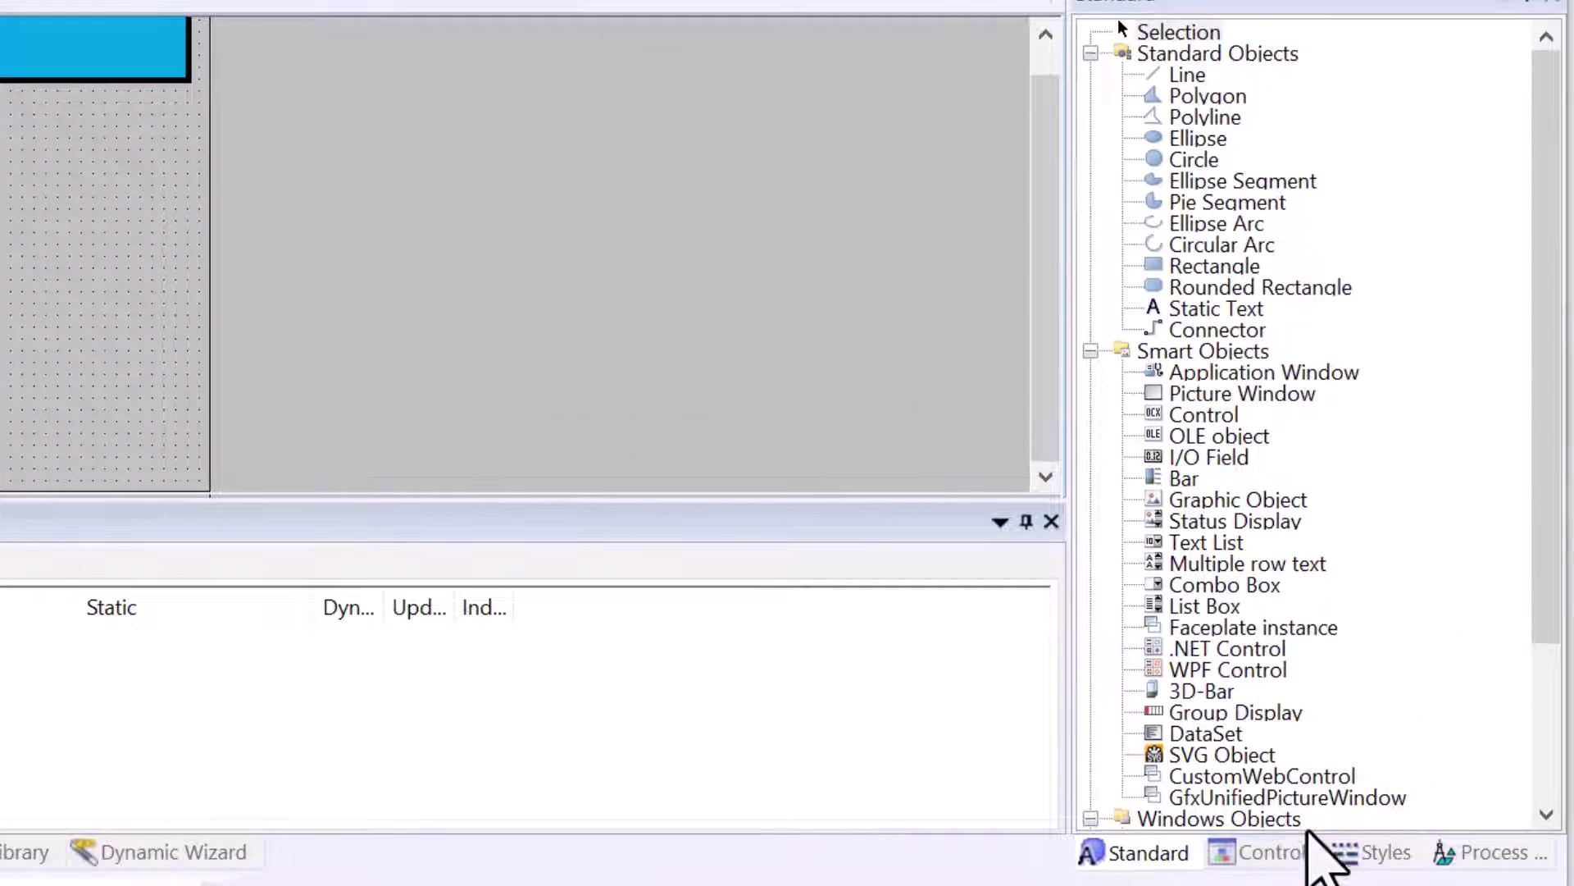
# Step: Add a WinCC WebBrowserControl (Chromium) at X 320, Y 90, filling the free area to the right of the fields
pyautogui.click(1299, 857)
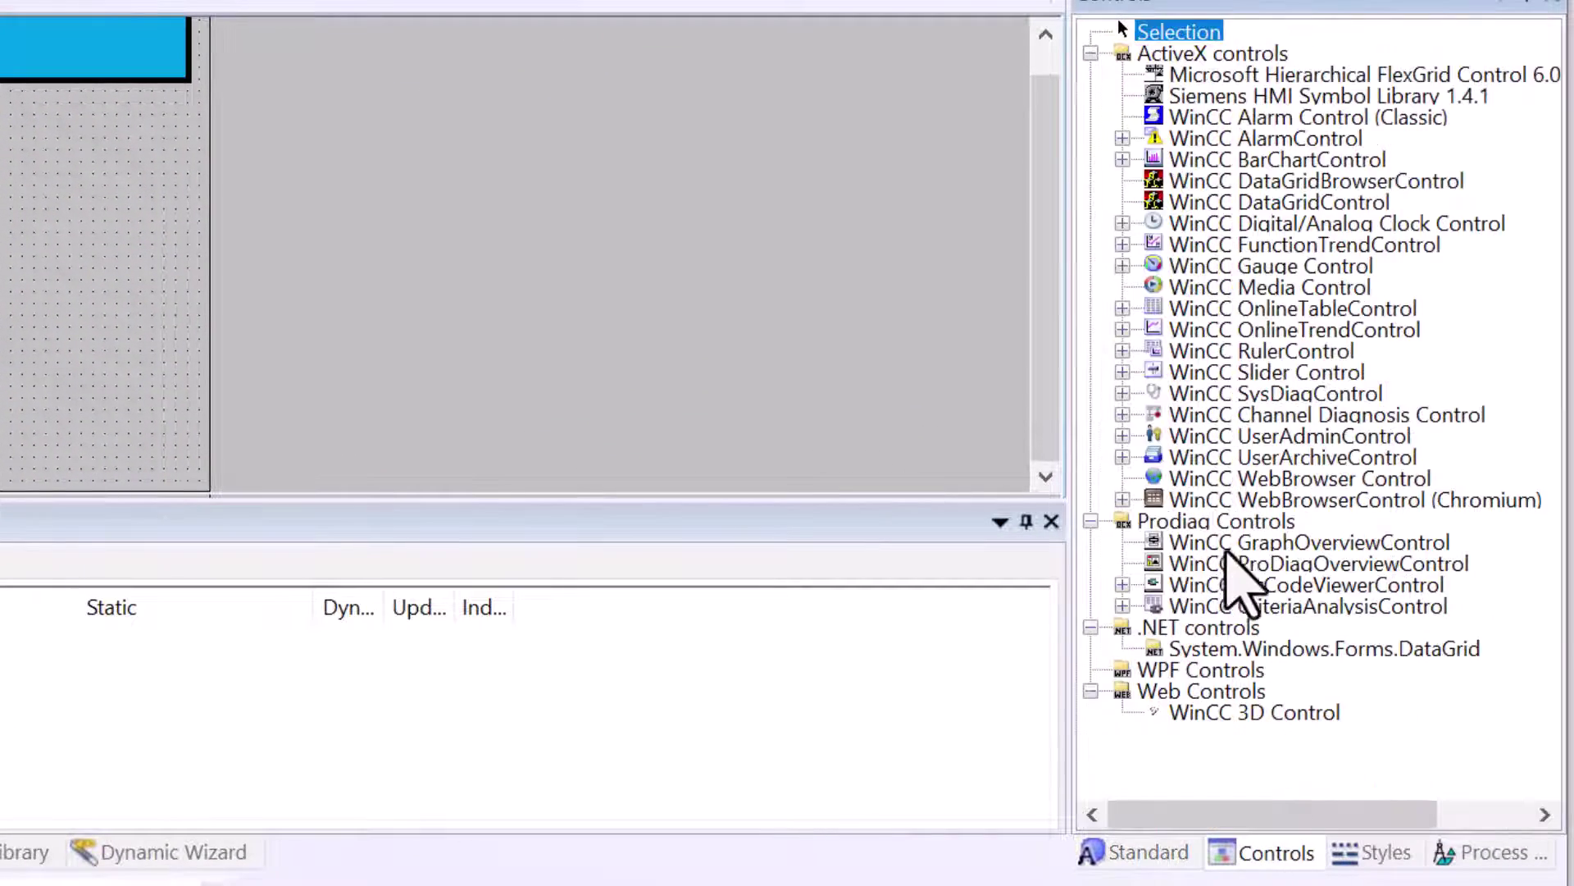
pyautogui.click(1292, 502)
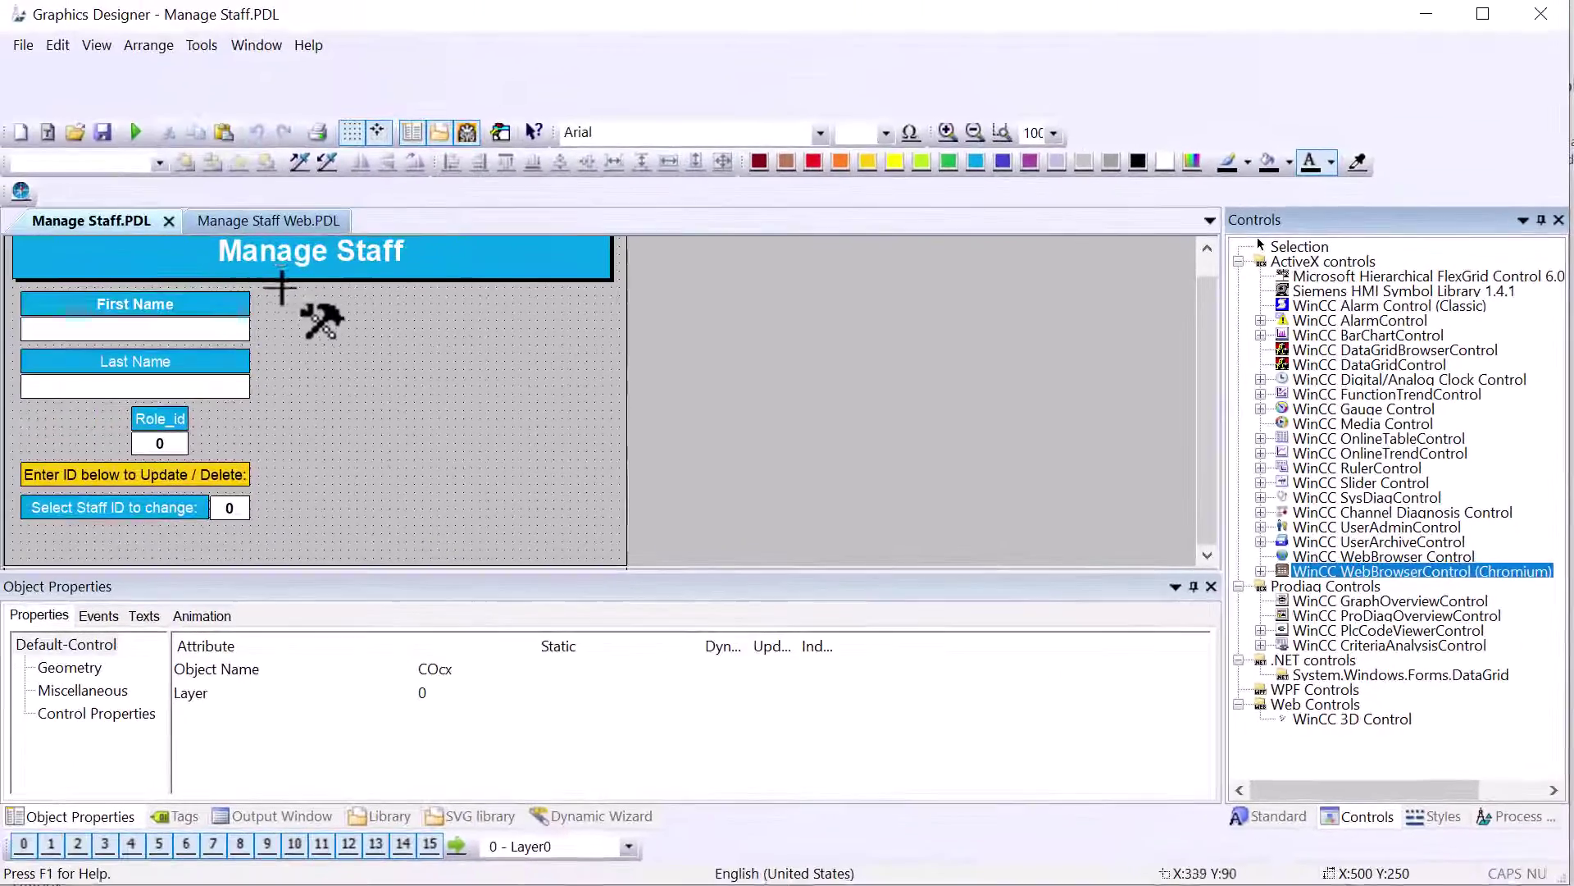
pyautogui.moveTo(265, 286); pyautogui.dragTo(614, 551)
# Step: Set the web browser control's window title to 0 - No and confirm the properties
pyautogui.click(786, 293)
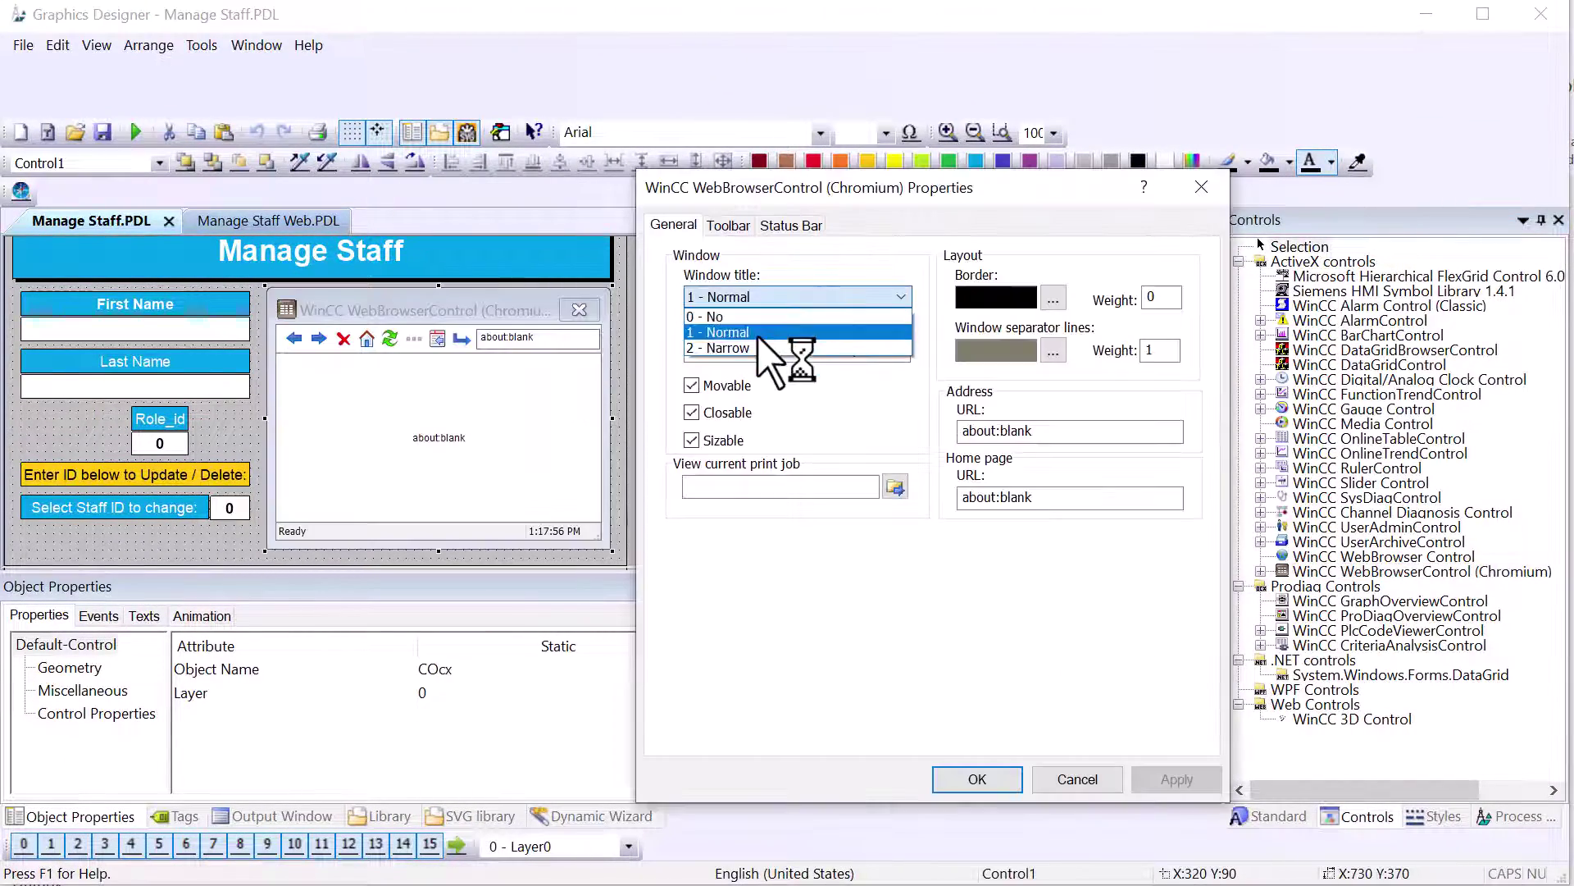
pyautogui.click(748, 320)
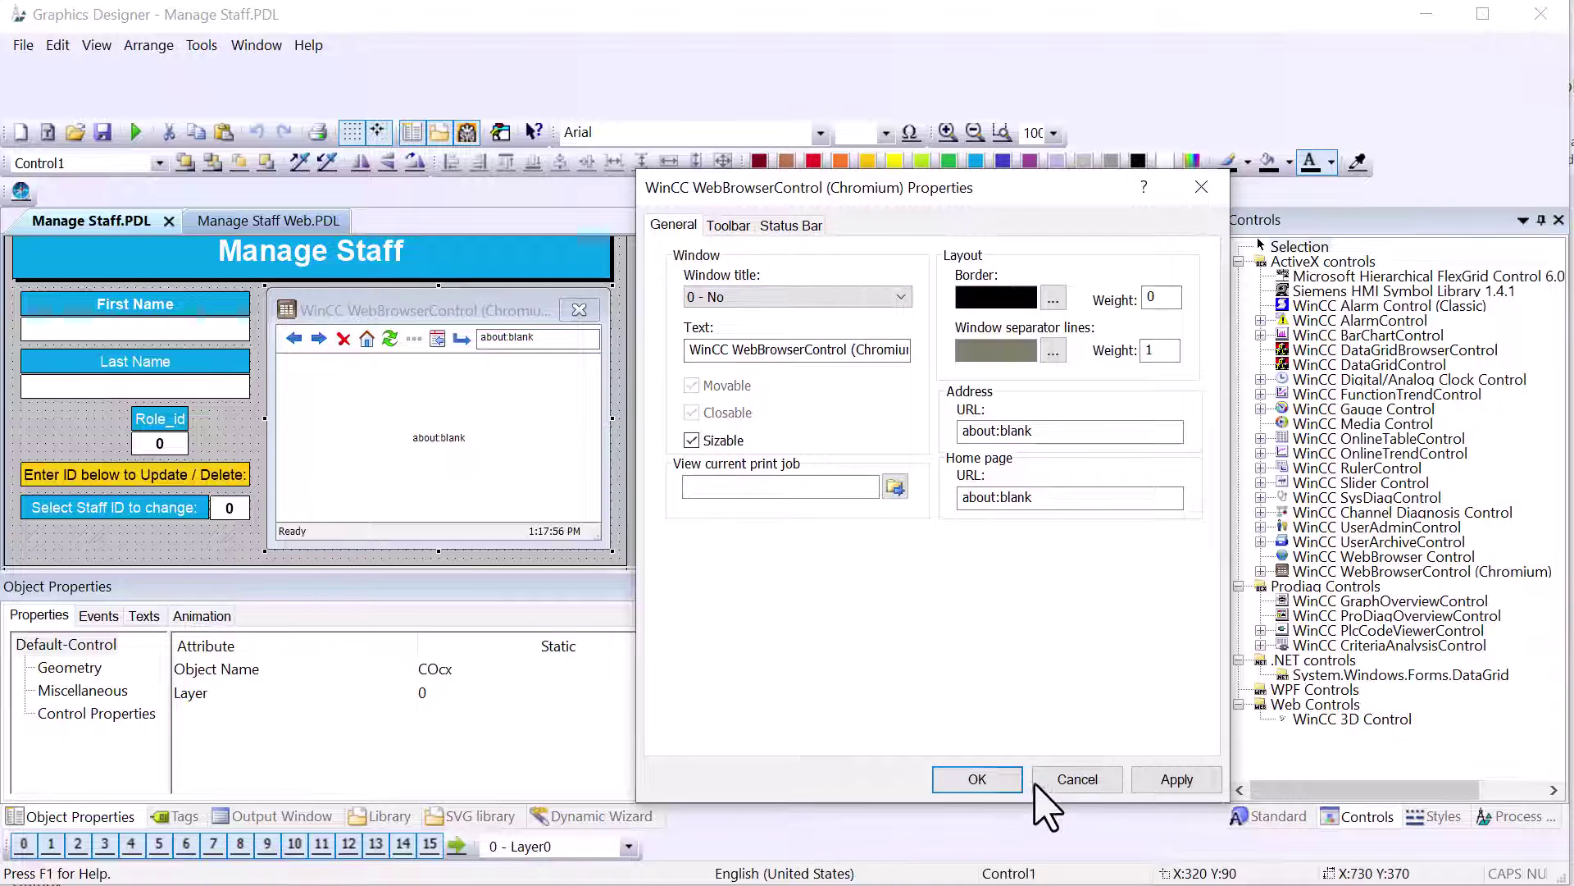
pyautogui.click(1006, 781)
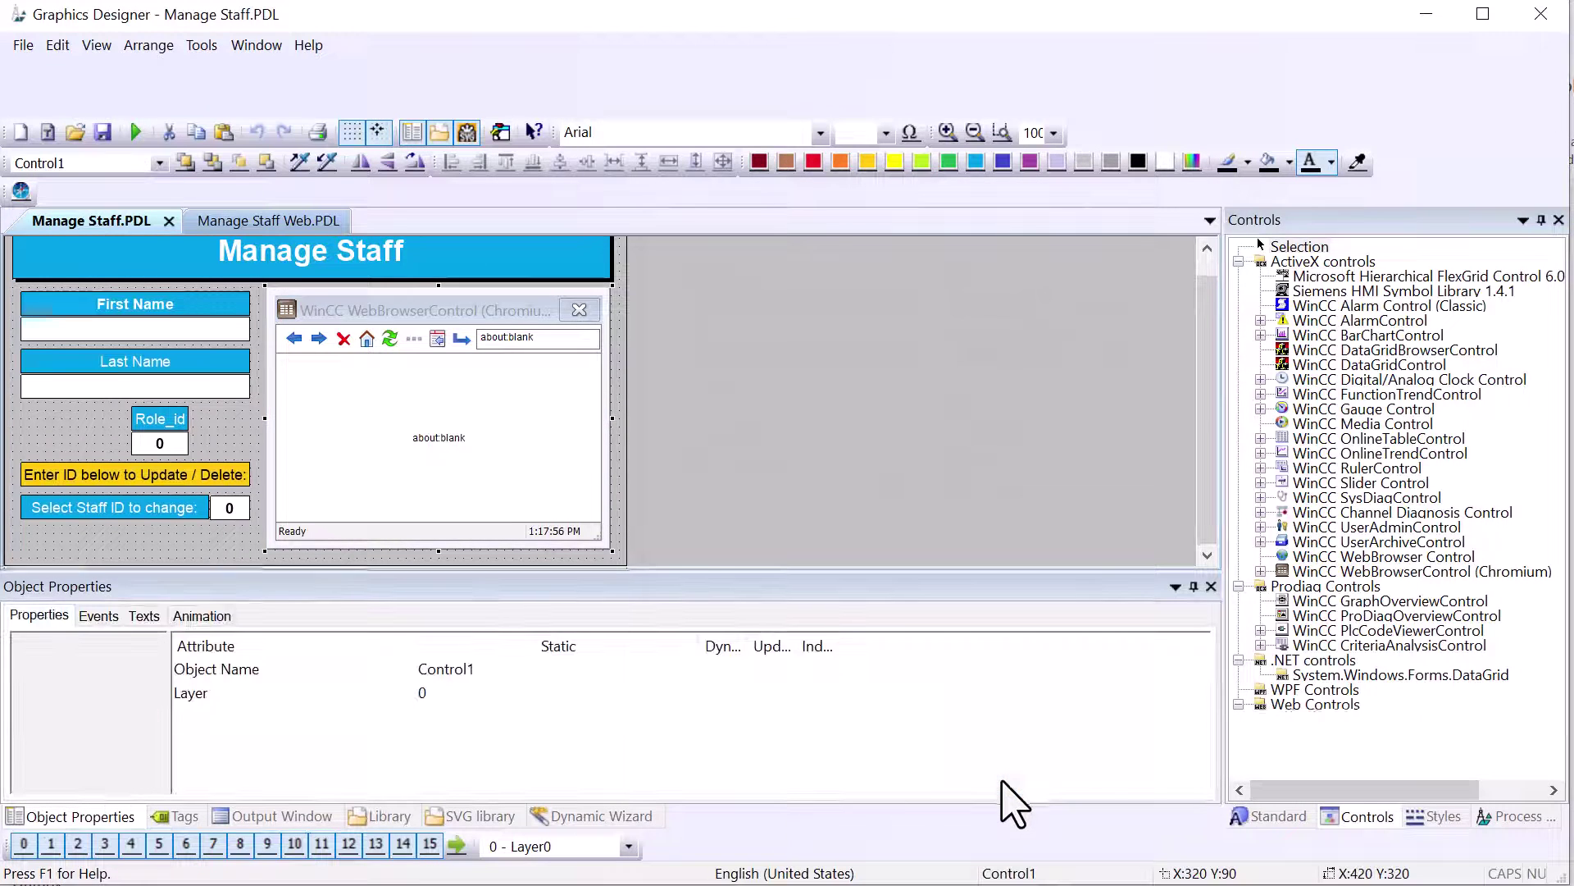
# Step: Hide the web browser control's toolbar and status bar, with the Download status element disabled
pyautogui.doubleClick(447, 349)
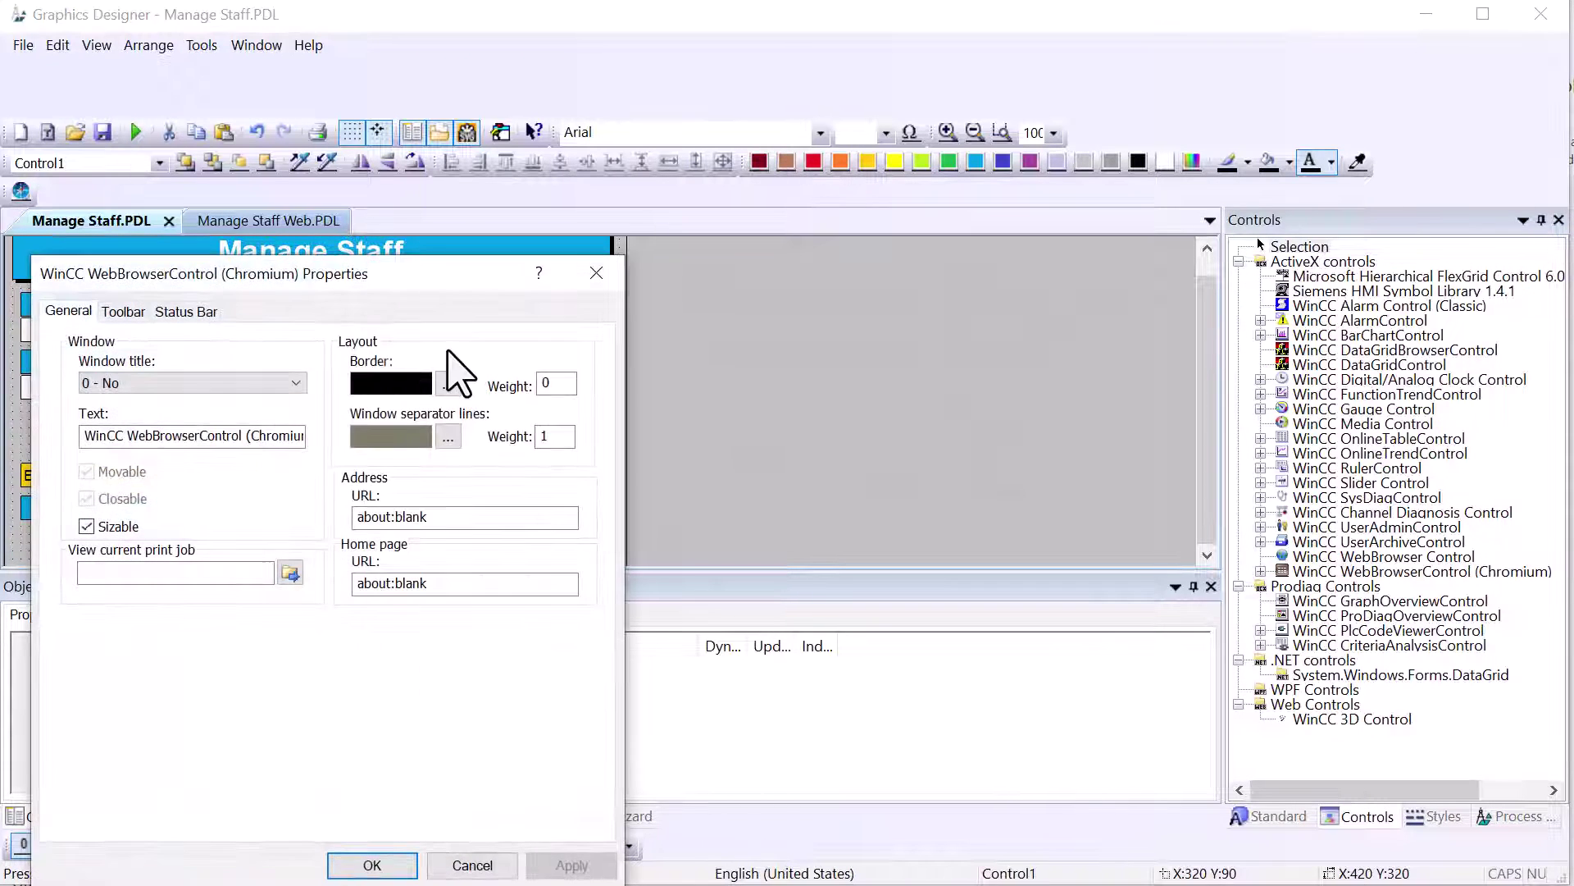
pyautogui.click(123, 313)
pyautogui.click(107, 666)
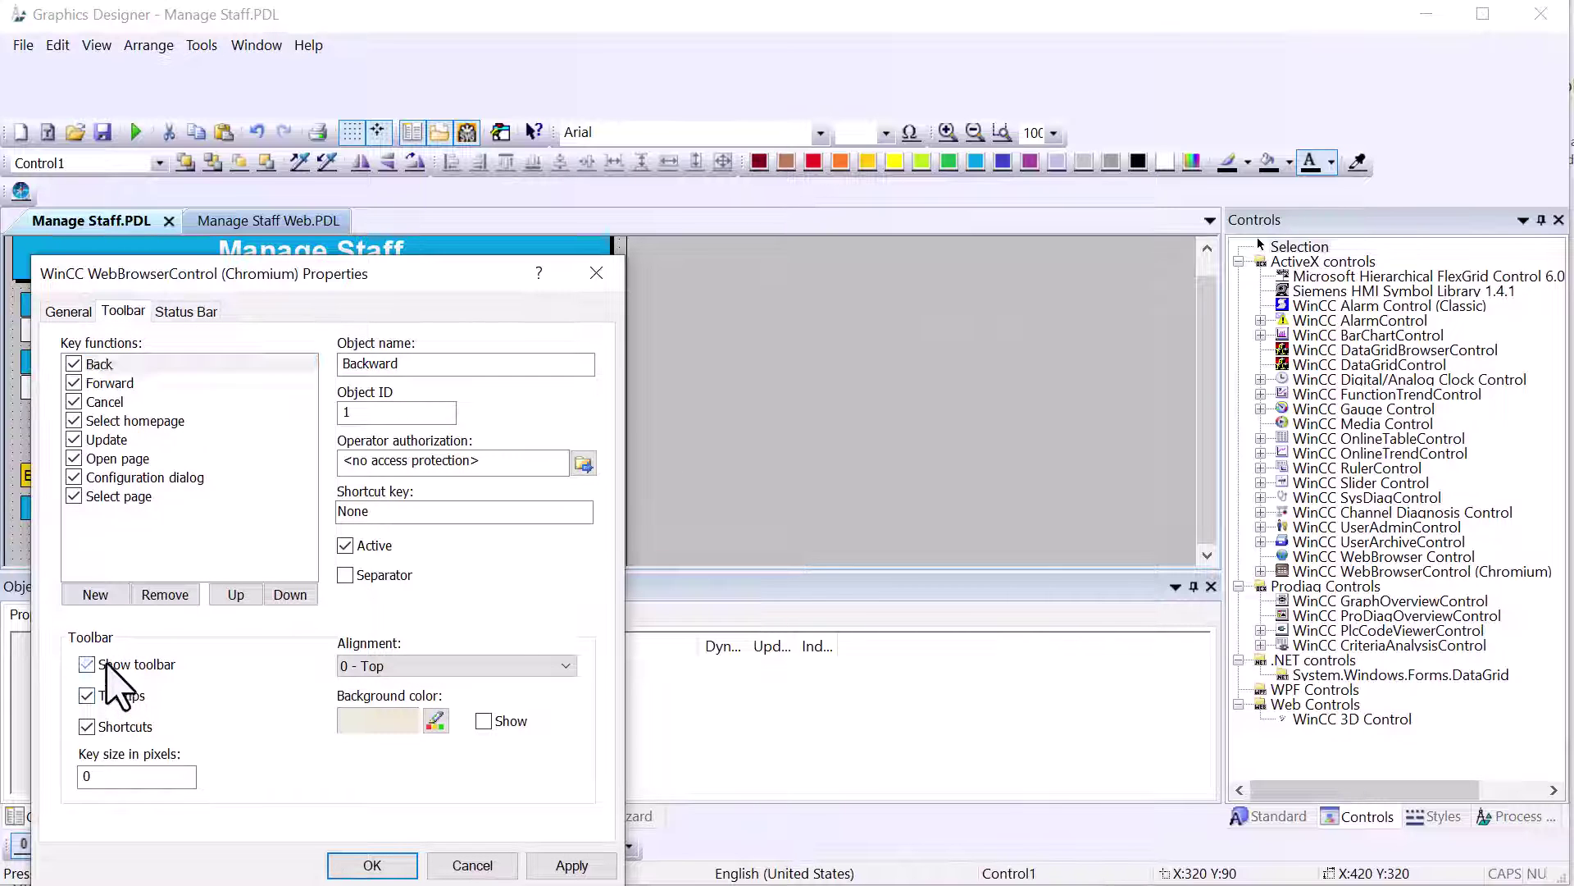
pyautogui.click(172, 308)
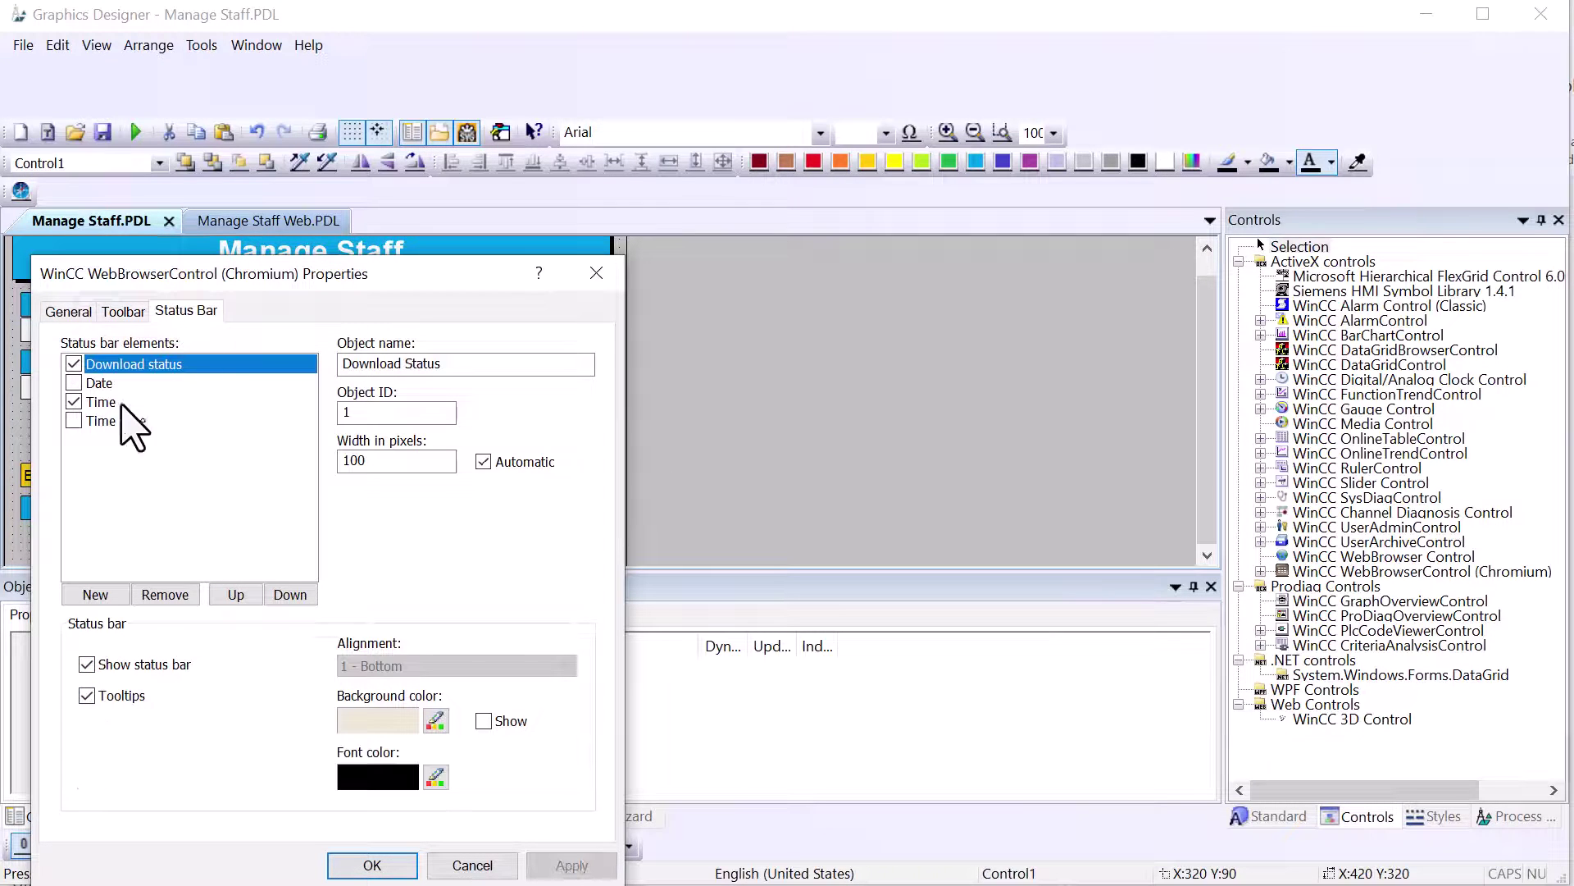
pyautogui.click(367, 862)
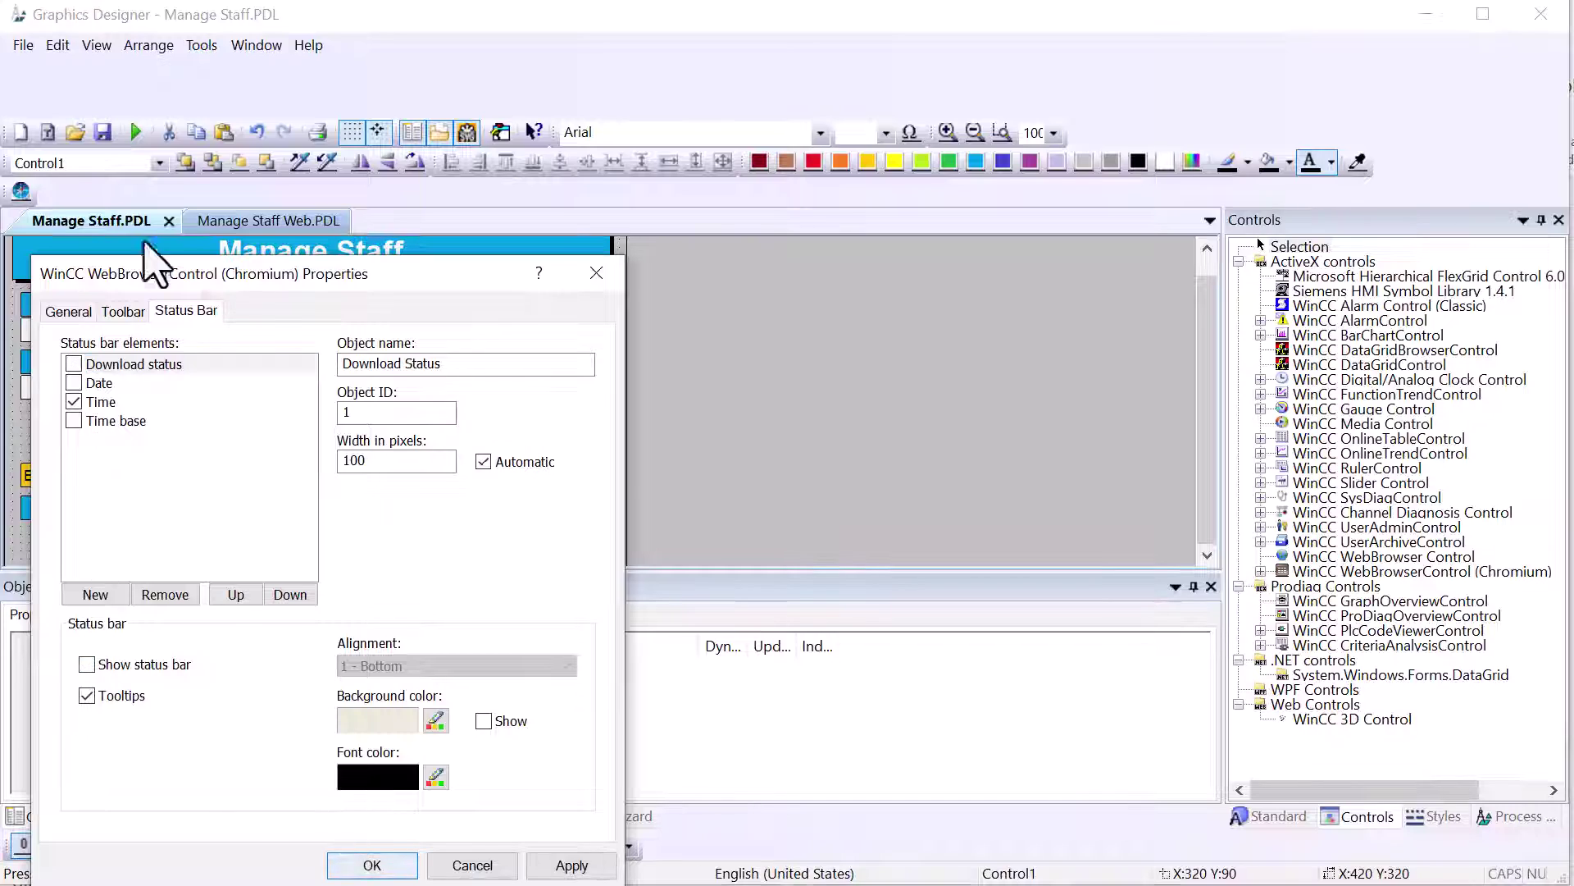
# Step: Rename the web browser control object to webBrowser
pyautogui.click(447, 369)
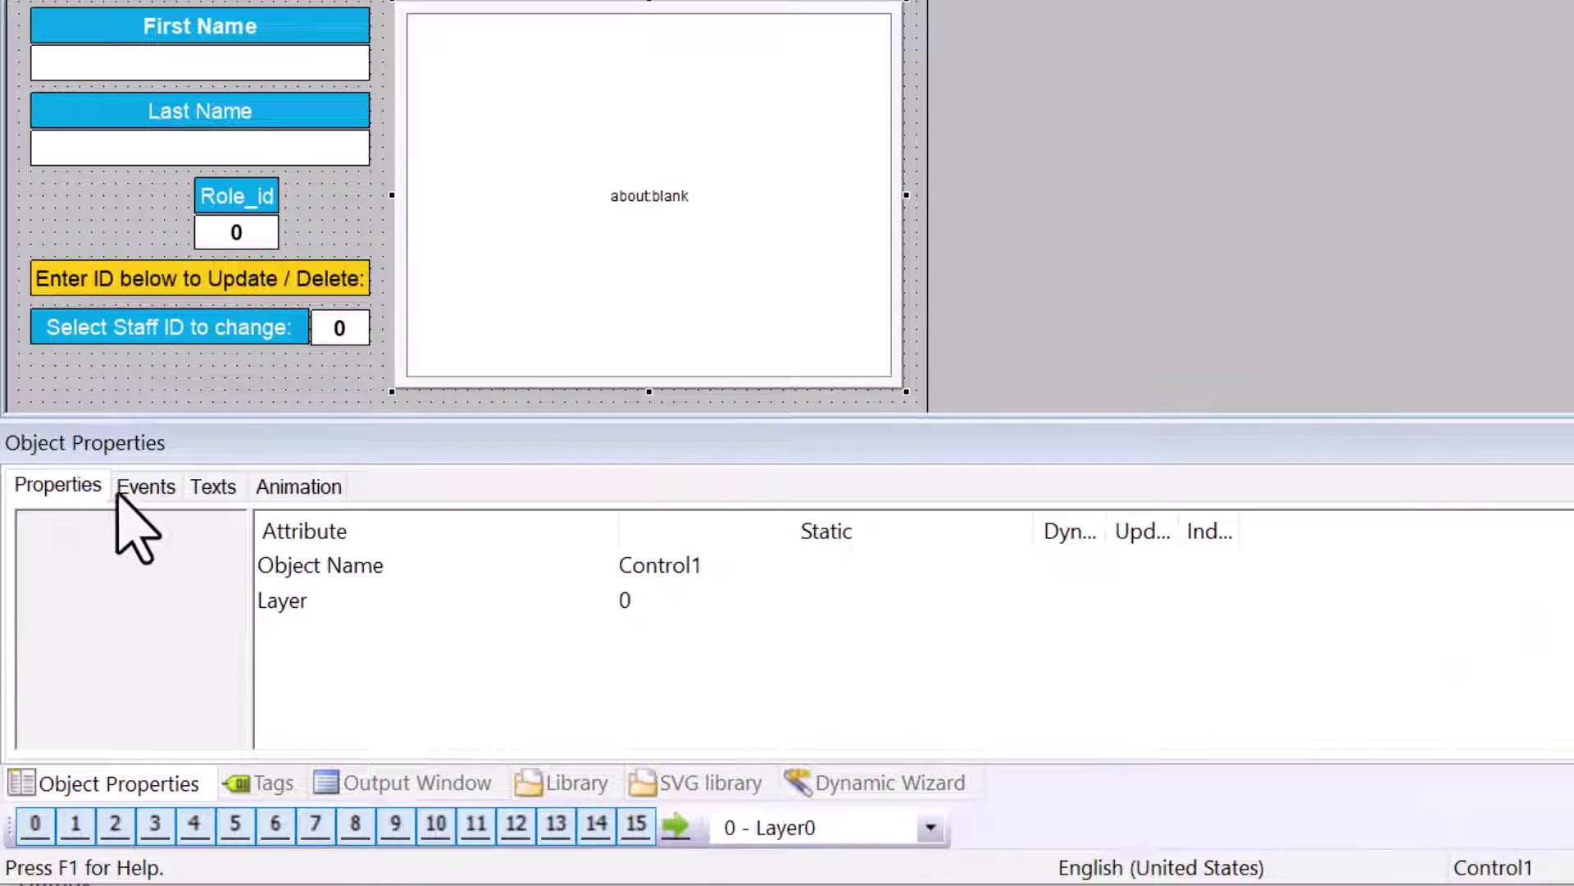
pyautogui.click(119, 491)
pyautogui.click(57, 485)
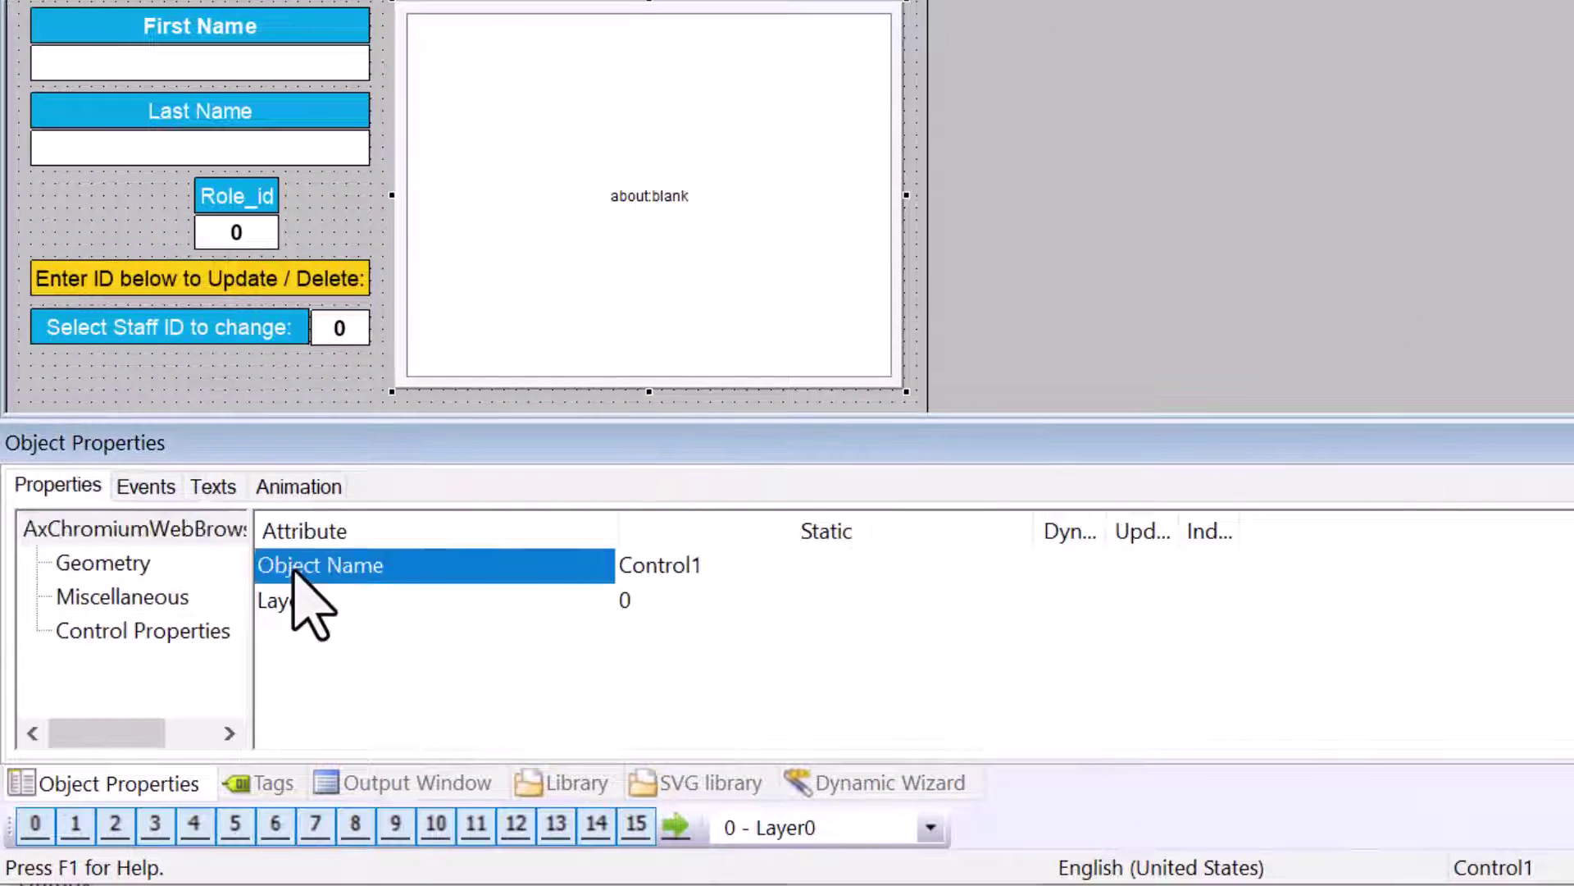
pyautogui.doubleClick(291, 566)
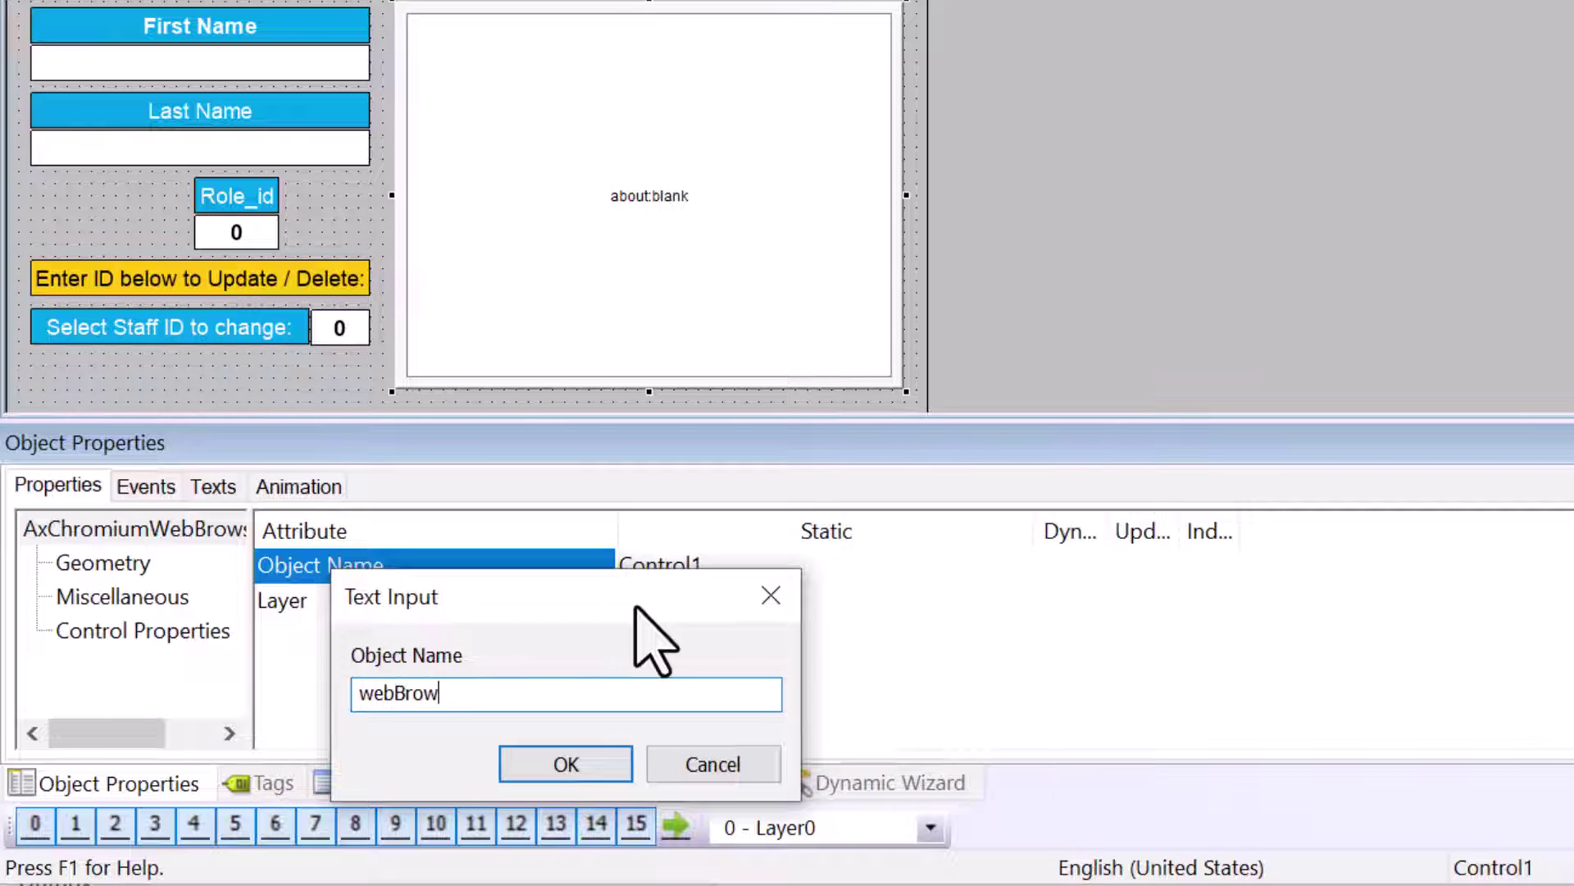
pyautogui.press('Return')
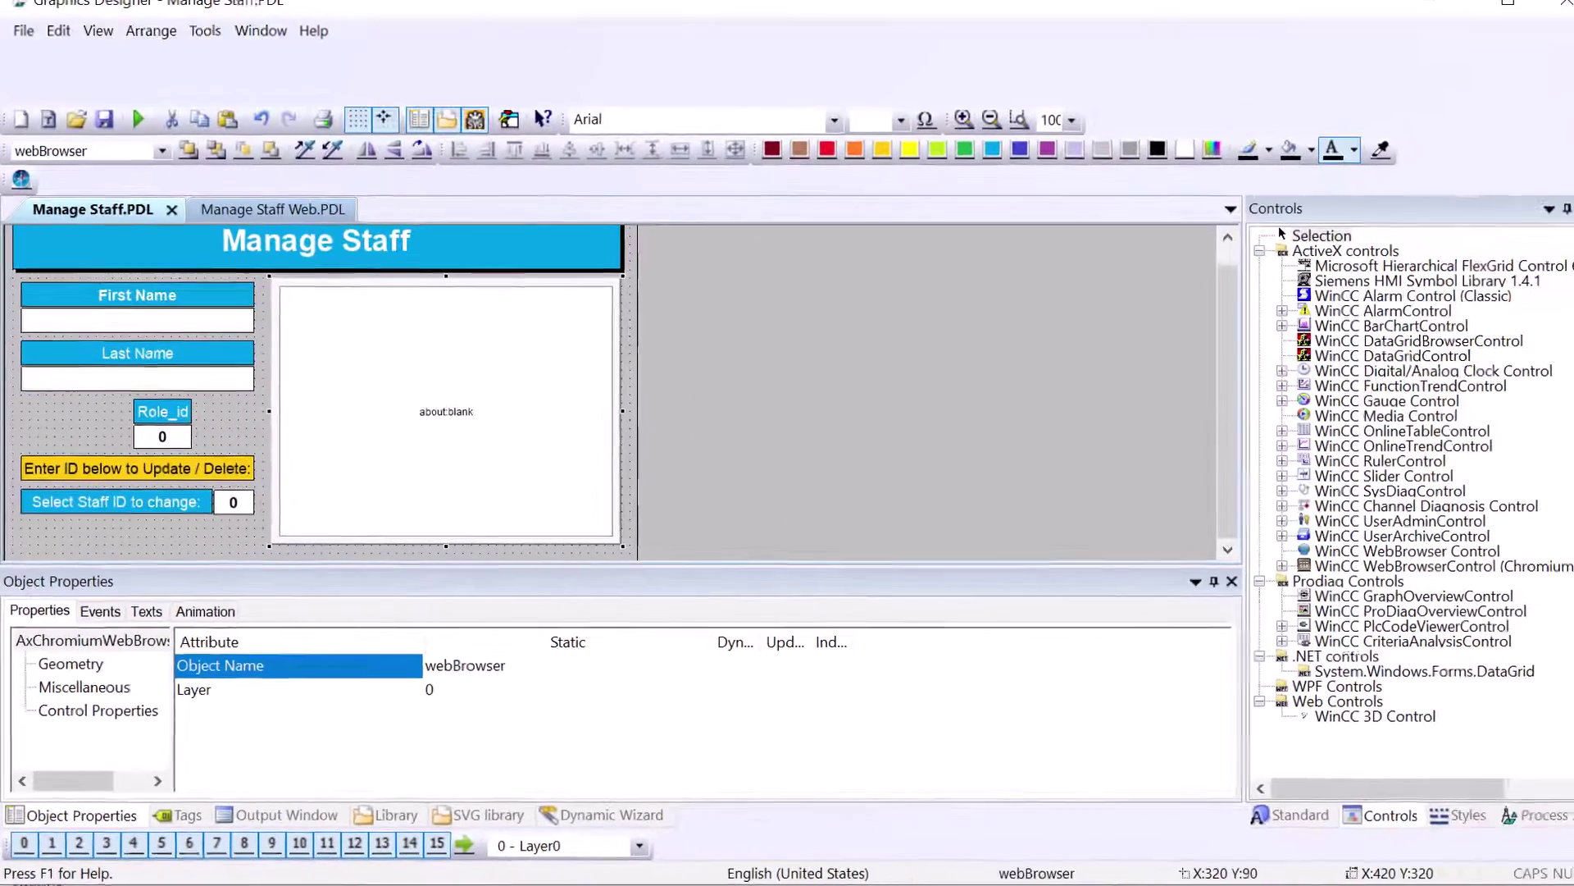
# Step: Add a Combo Box about 130 by 20 at X 20, Y 235 beside the Role_id label, with font size 18
pyautogui.click(1284, 814)
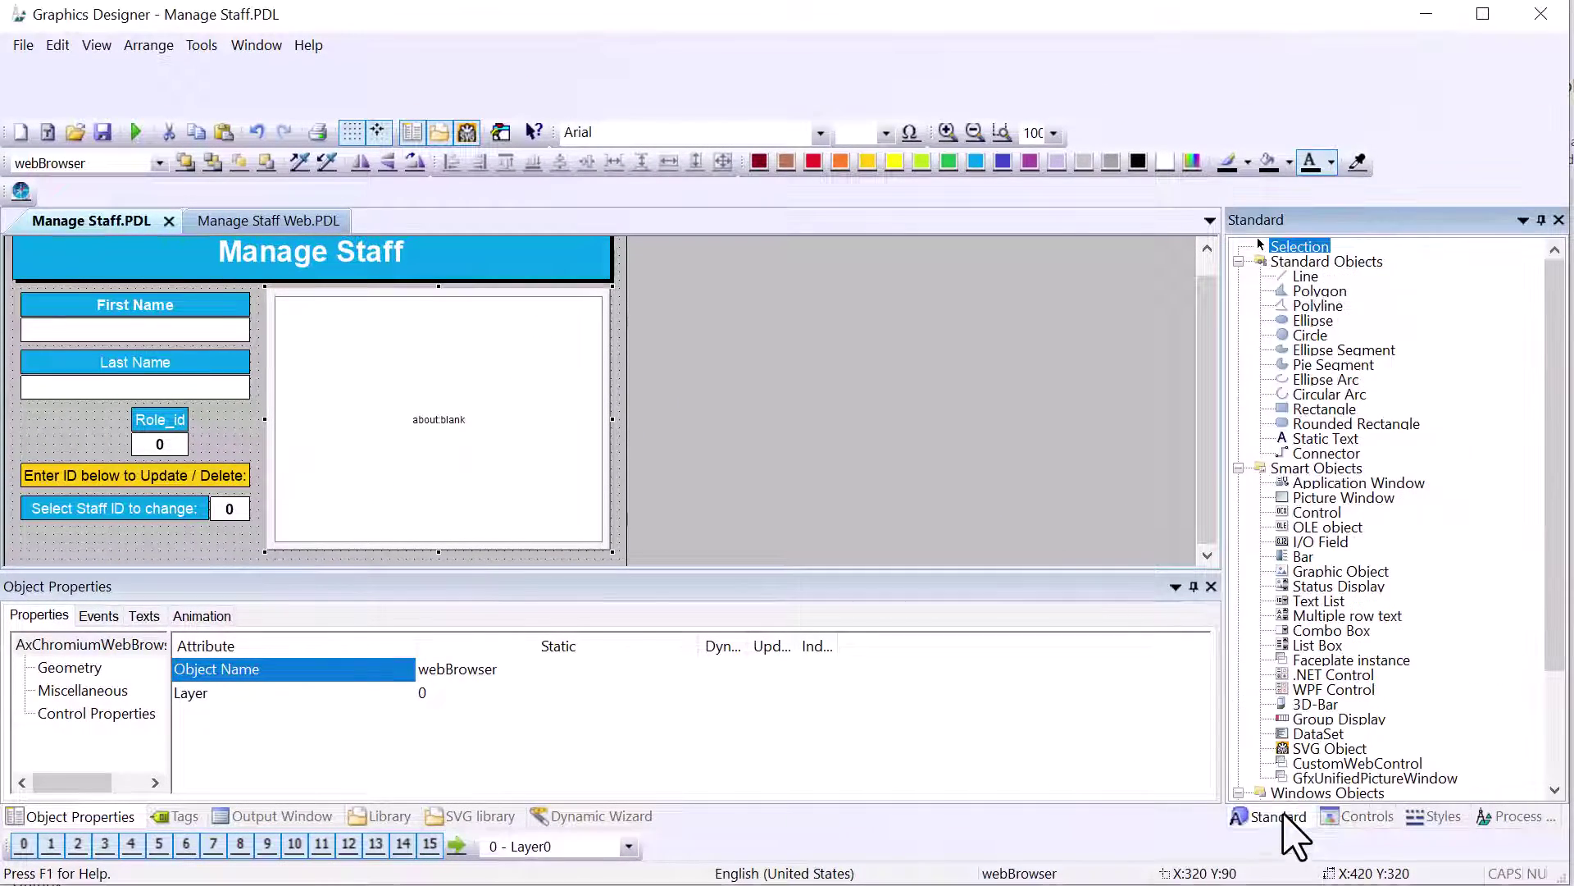
pyautogui.click(1324, 630)
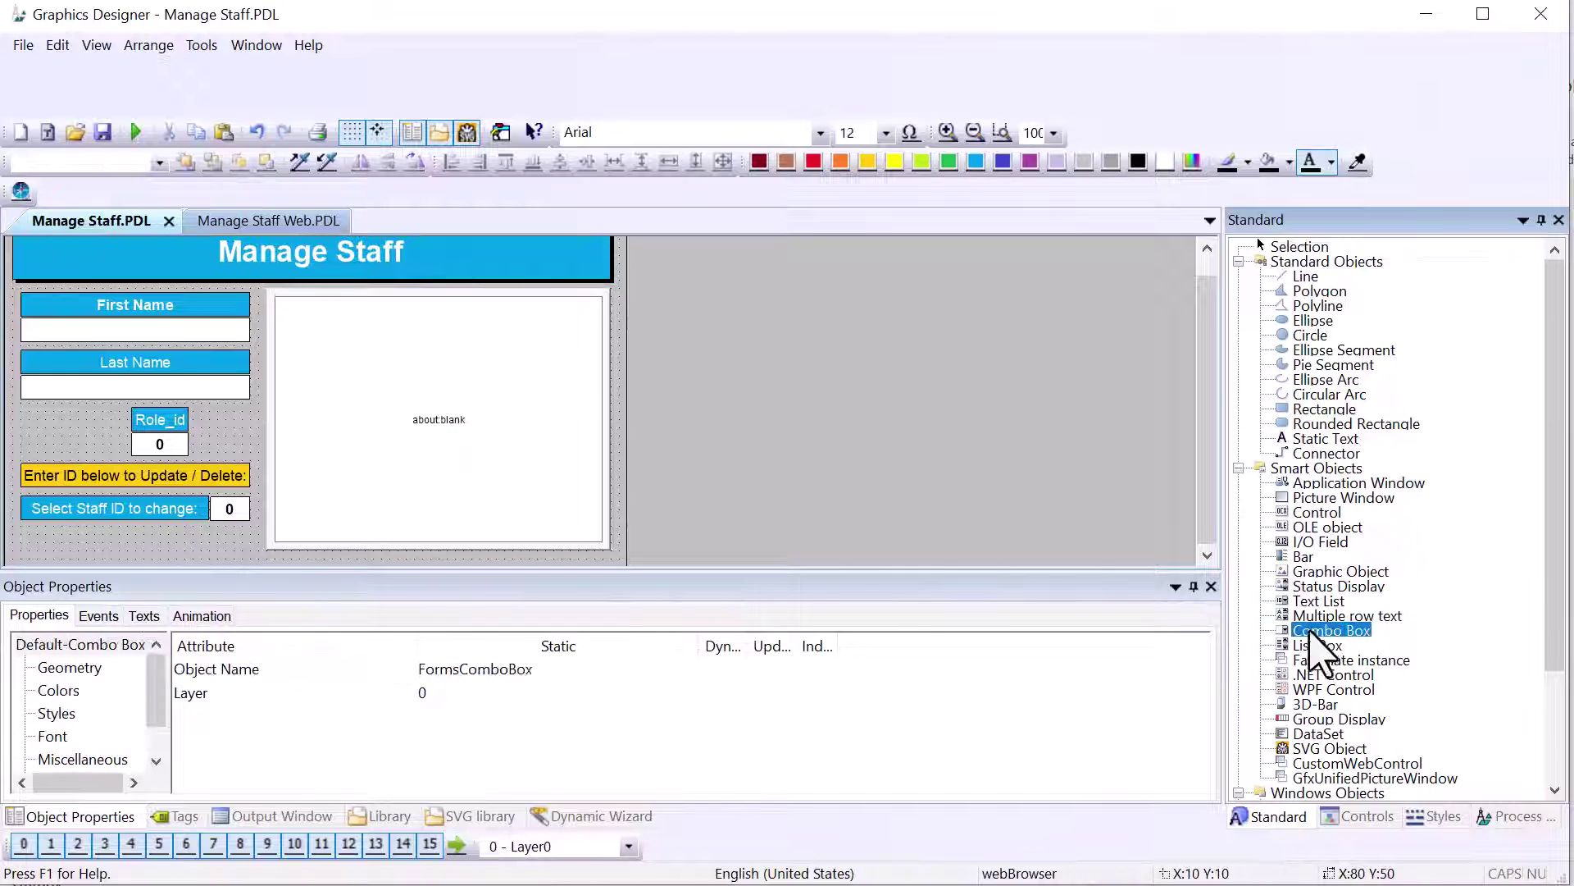
pyautogui.moveTo(21, 409); pyautogui.dragTo(124, 425)
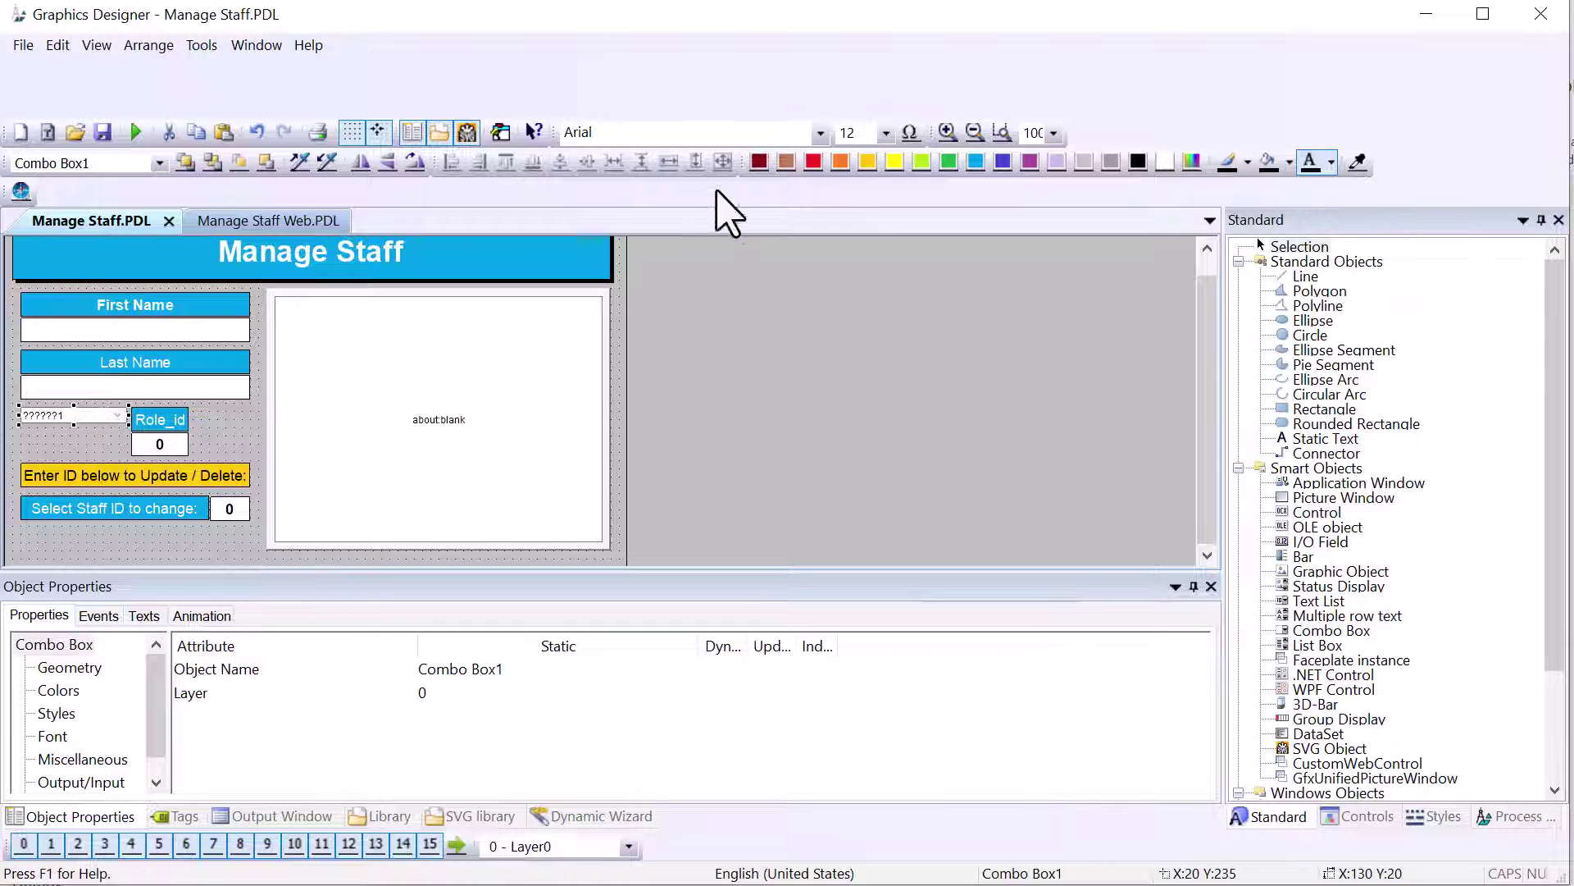
pyautogui.click(885, 133)
pyautogui.click(862, 288)
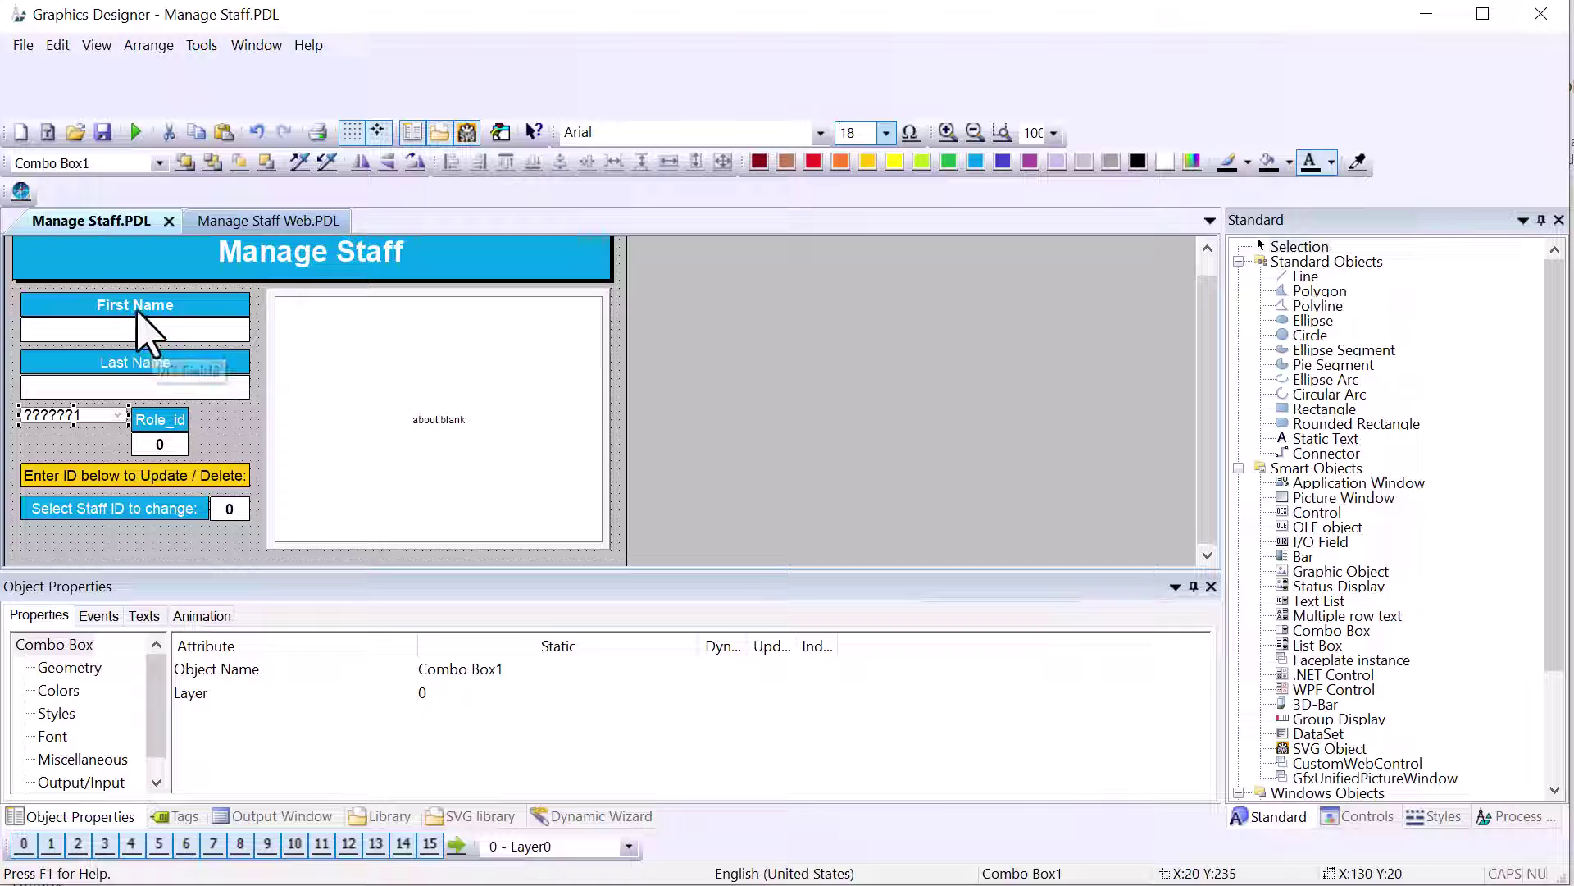
# Step: Turn off bold for the First Name label's text
pyautogui.click(100, 308)
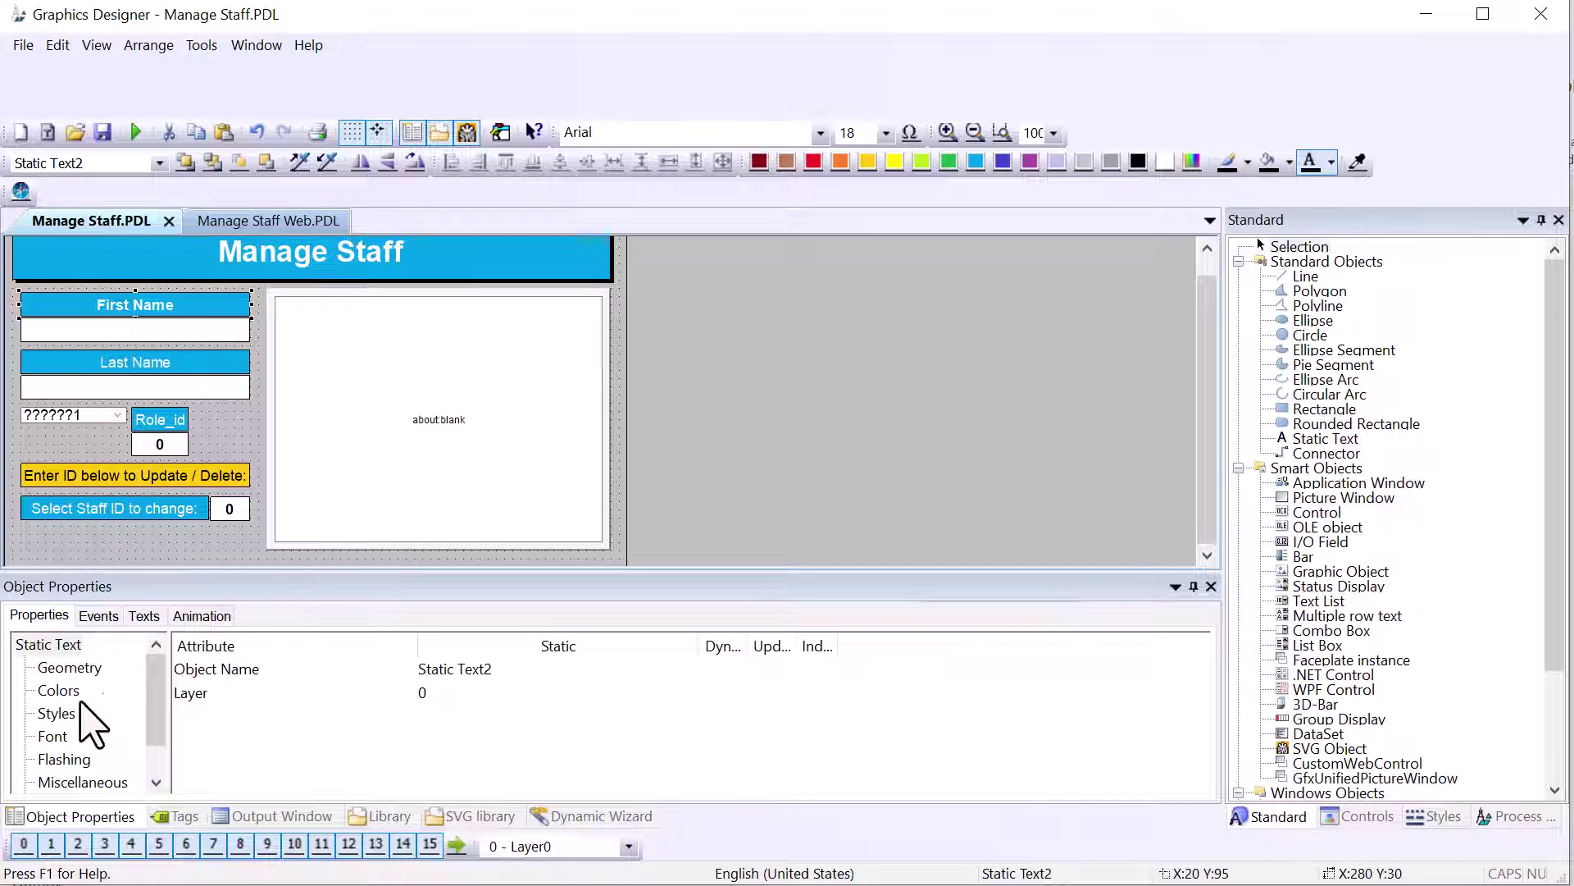
pyautogui.click(50, 735)
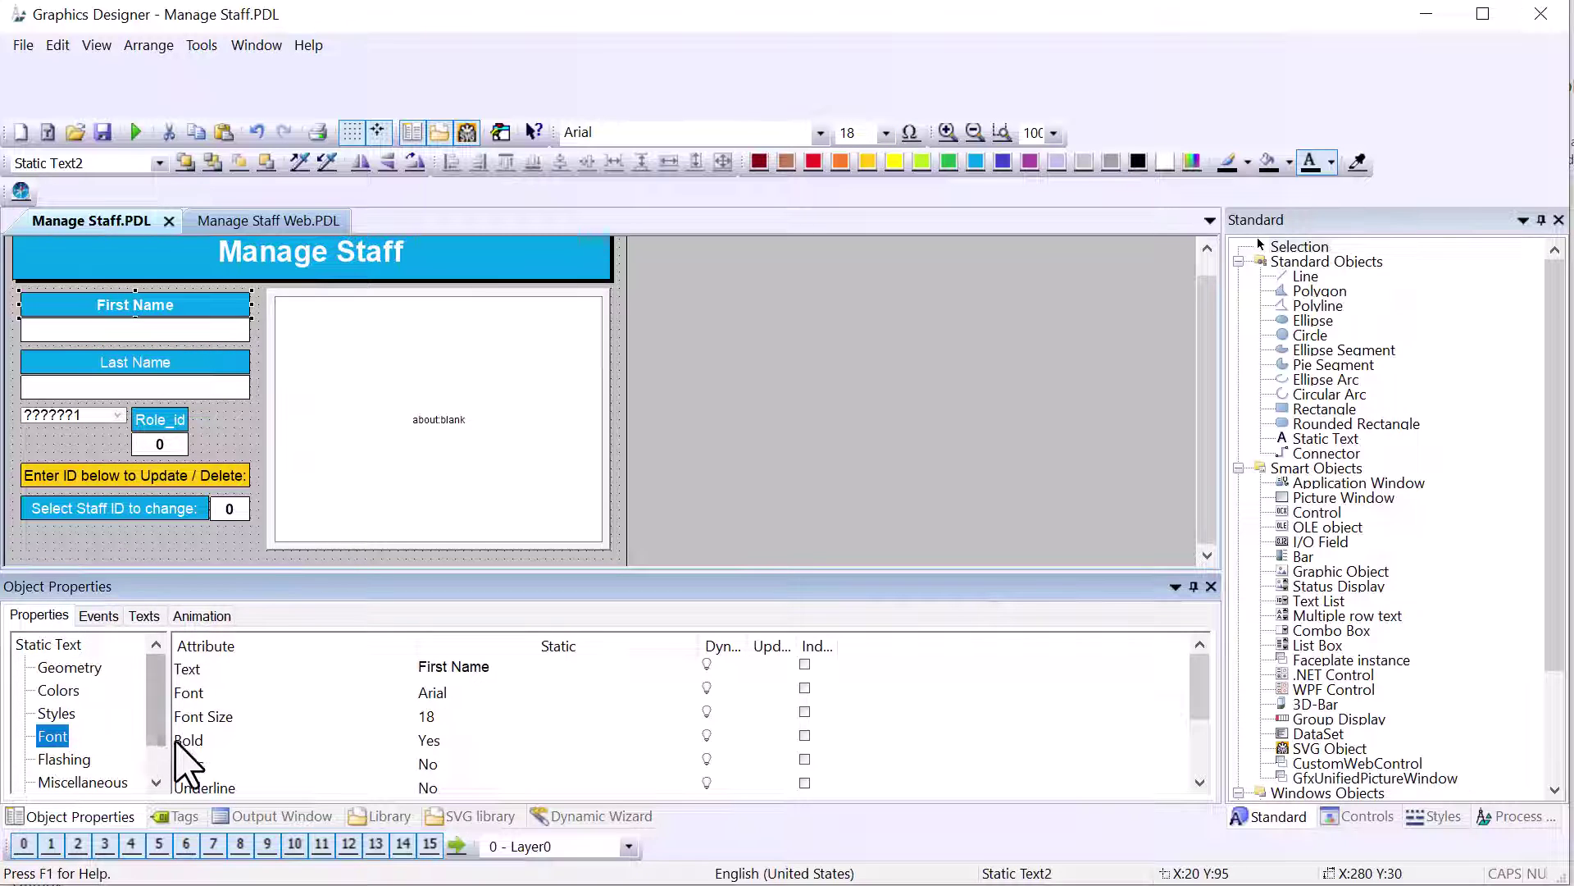
pyautogui.click(177, 741)
# Step: Check the combo box's number of rows and set the text for index 1 to Operator
pyautogui.click(56, 417)
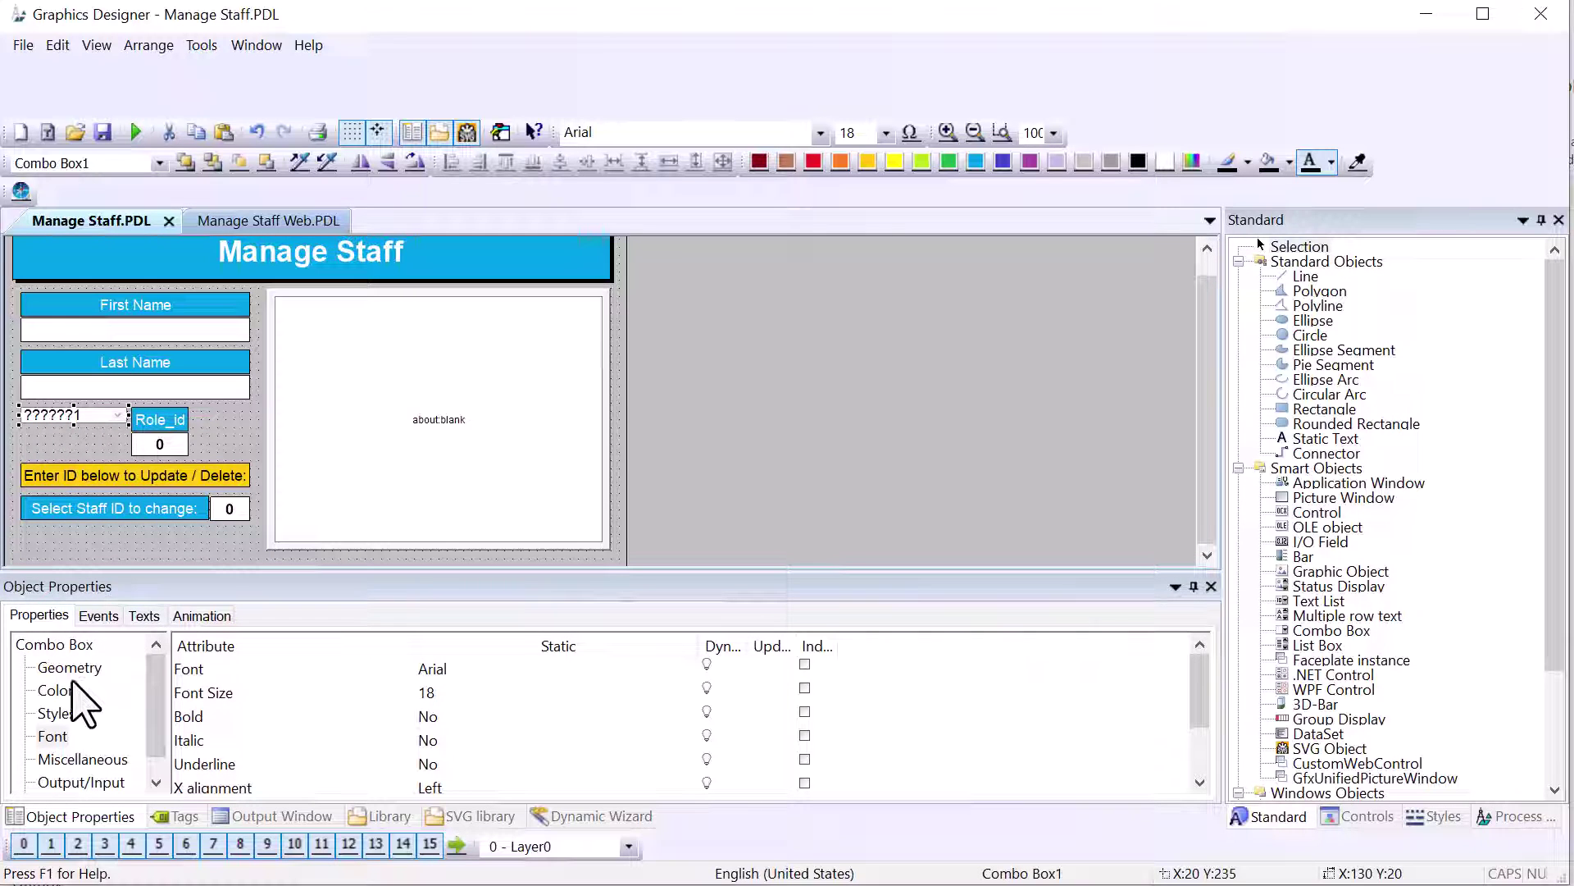
pyautogui.click(226, 766)
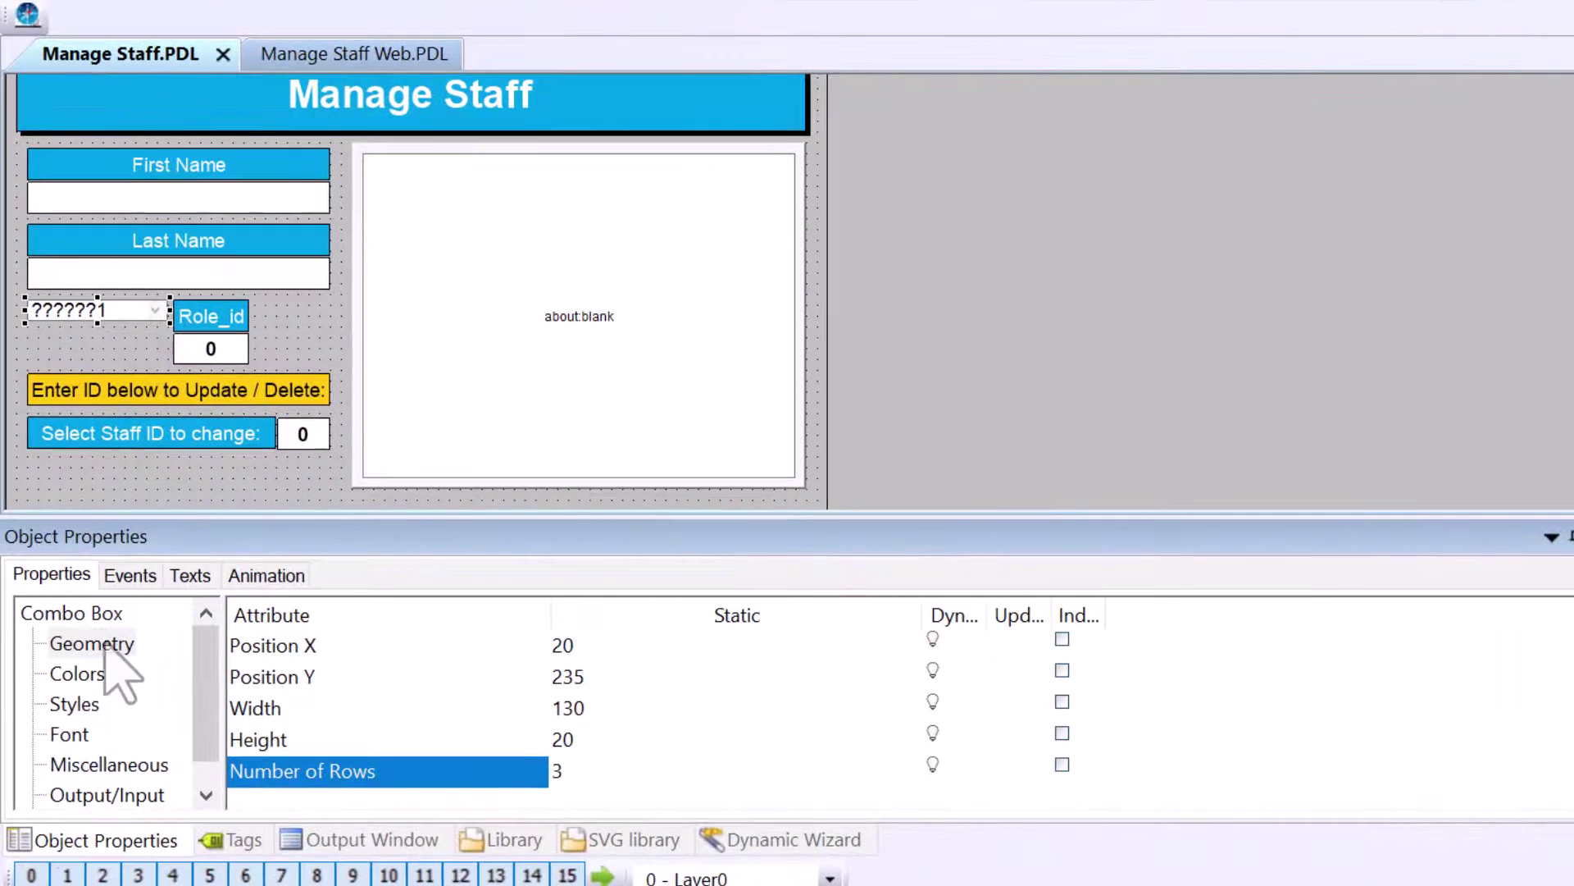
pyautogui.click(72, 735)
pyautogui.scroll(-1, 373, 763)
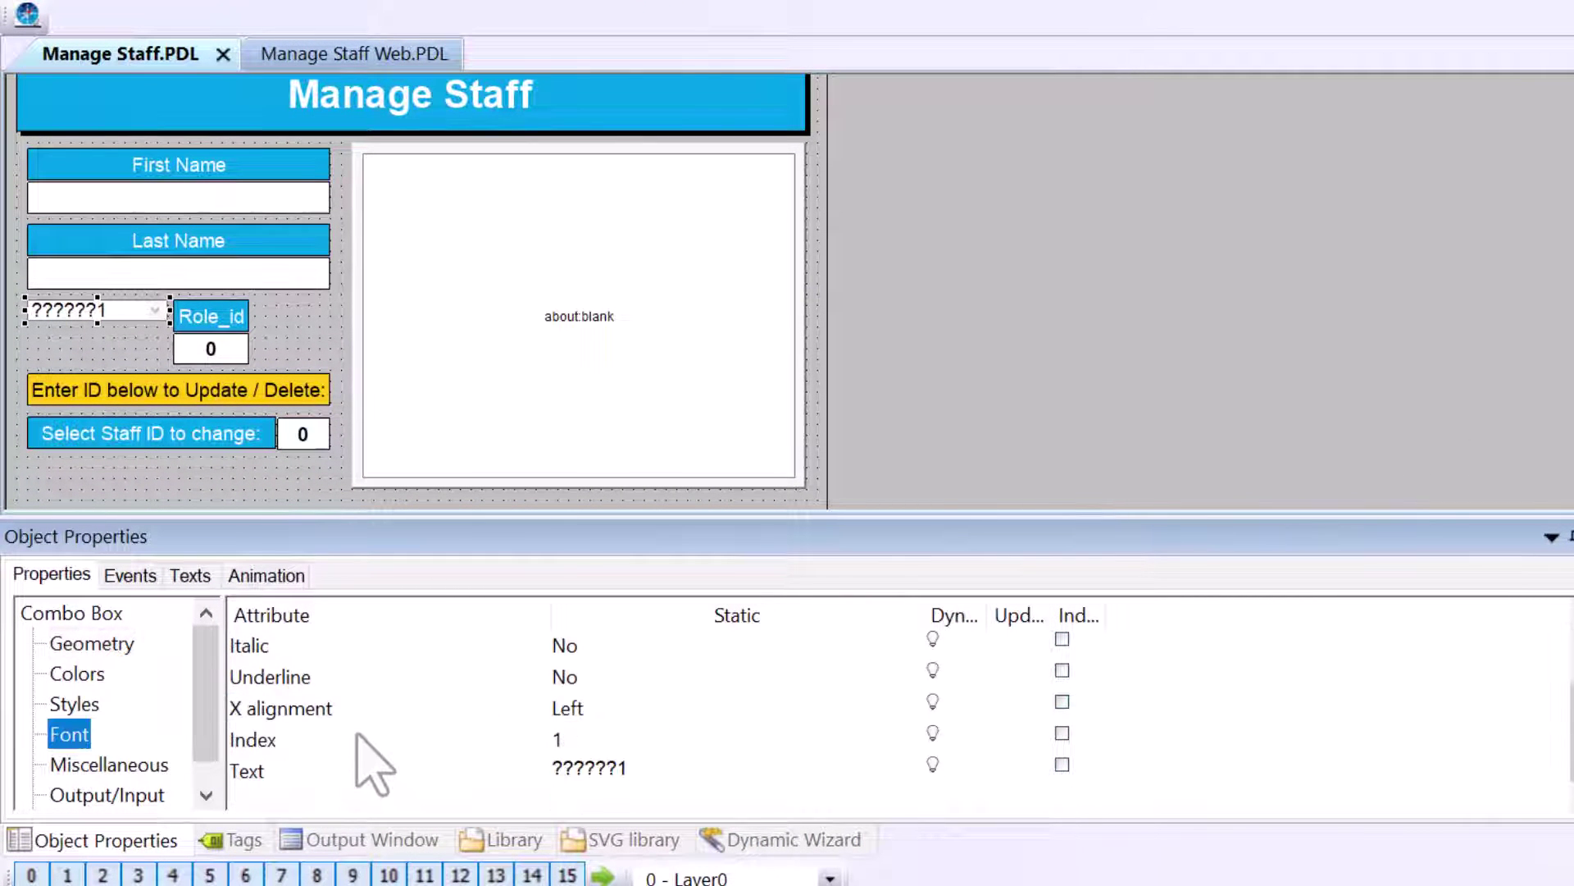
pyautogui.click(249, 742)
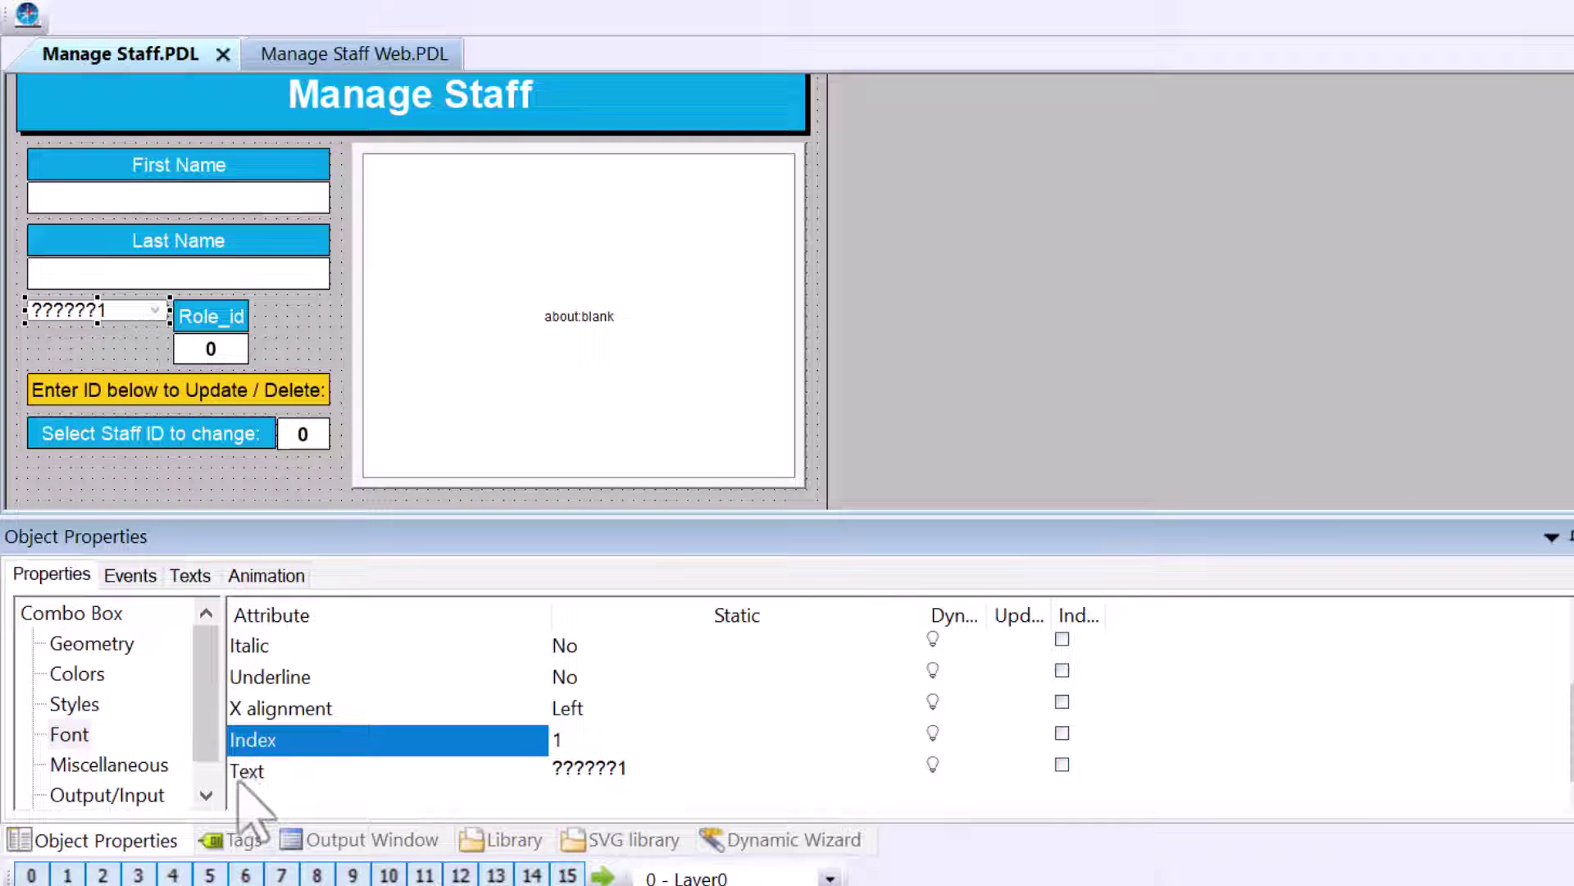
pyautogui.click(248, 772)
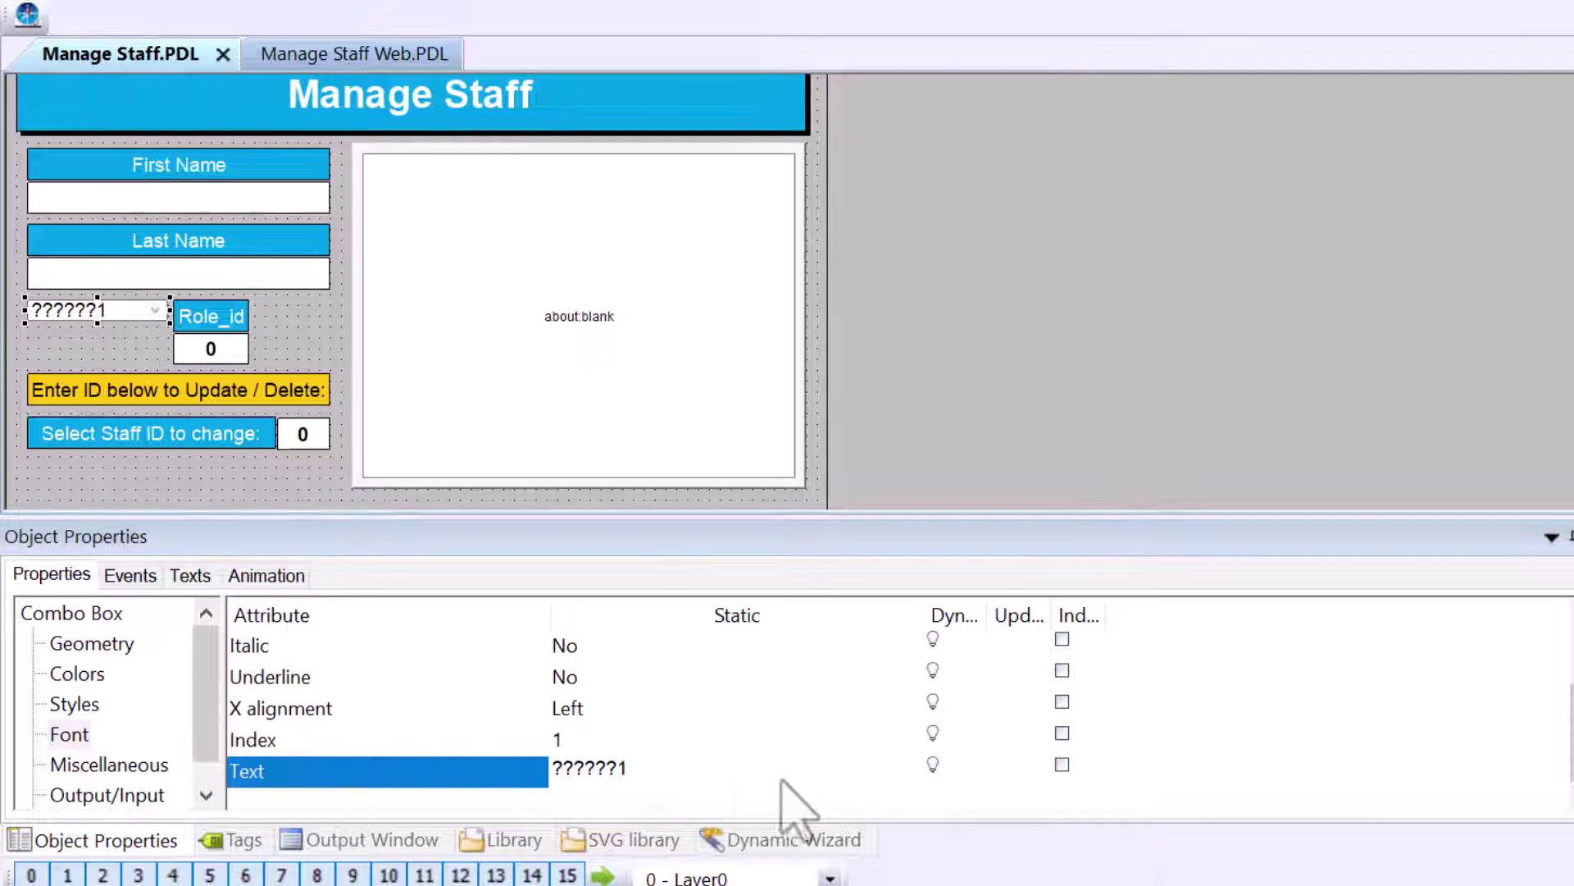
pyautogui.click(260, 740)
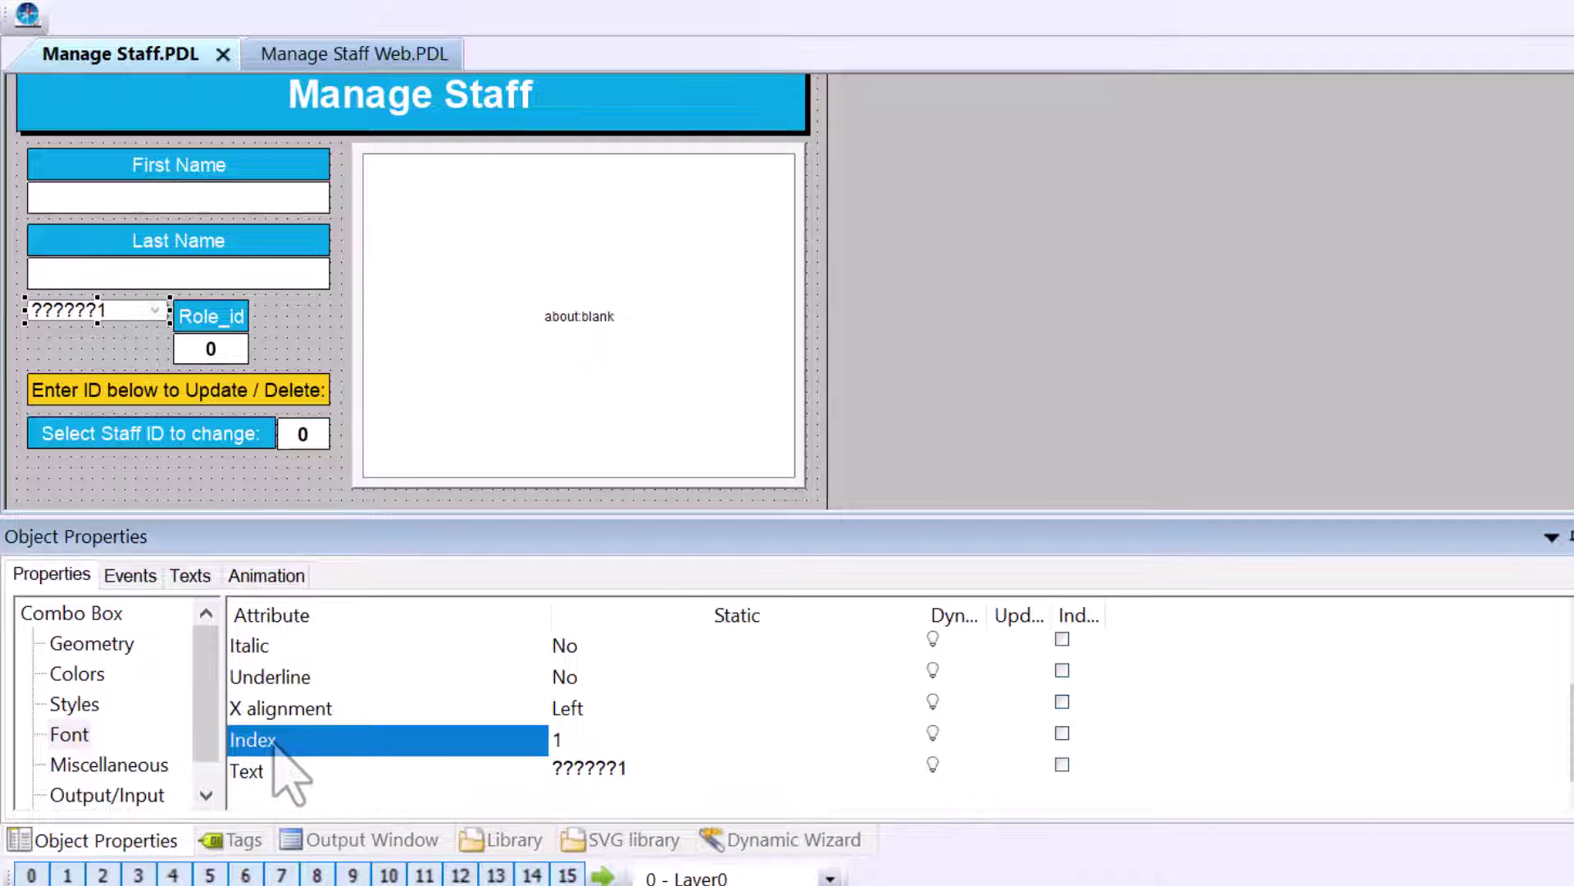
pyautogui.doubleClick(579, 768)
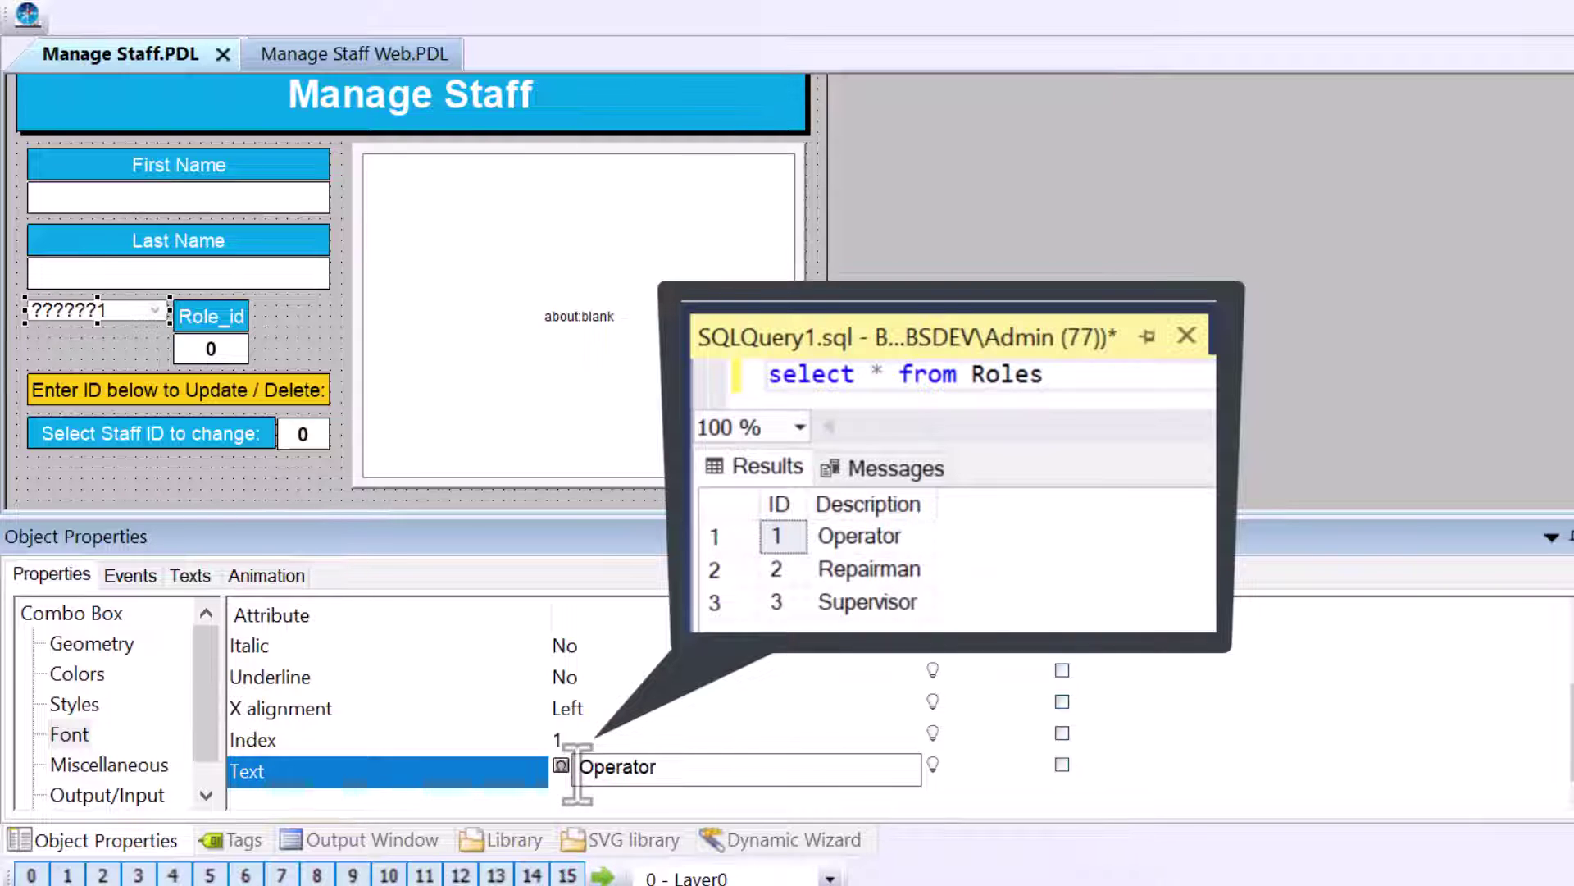
pyautogui.press('Return')
# Step: Set the combo box's text for index 2 to Repairman
pyautogui.doubleClick(574, 738)
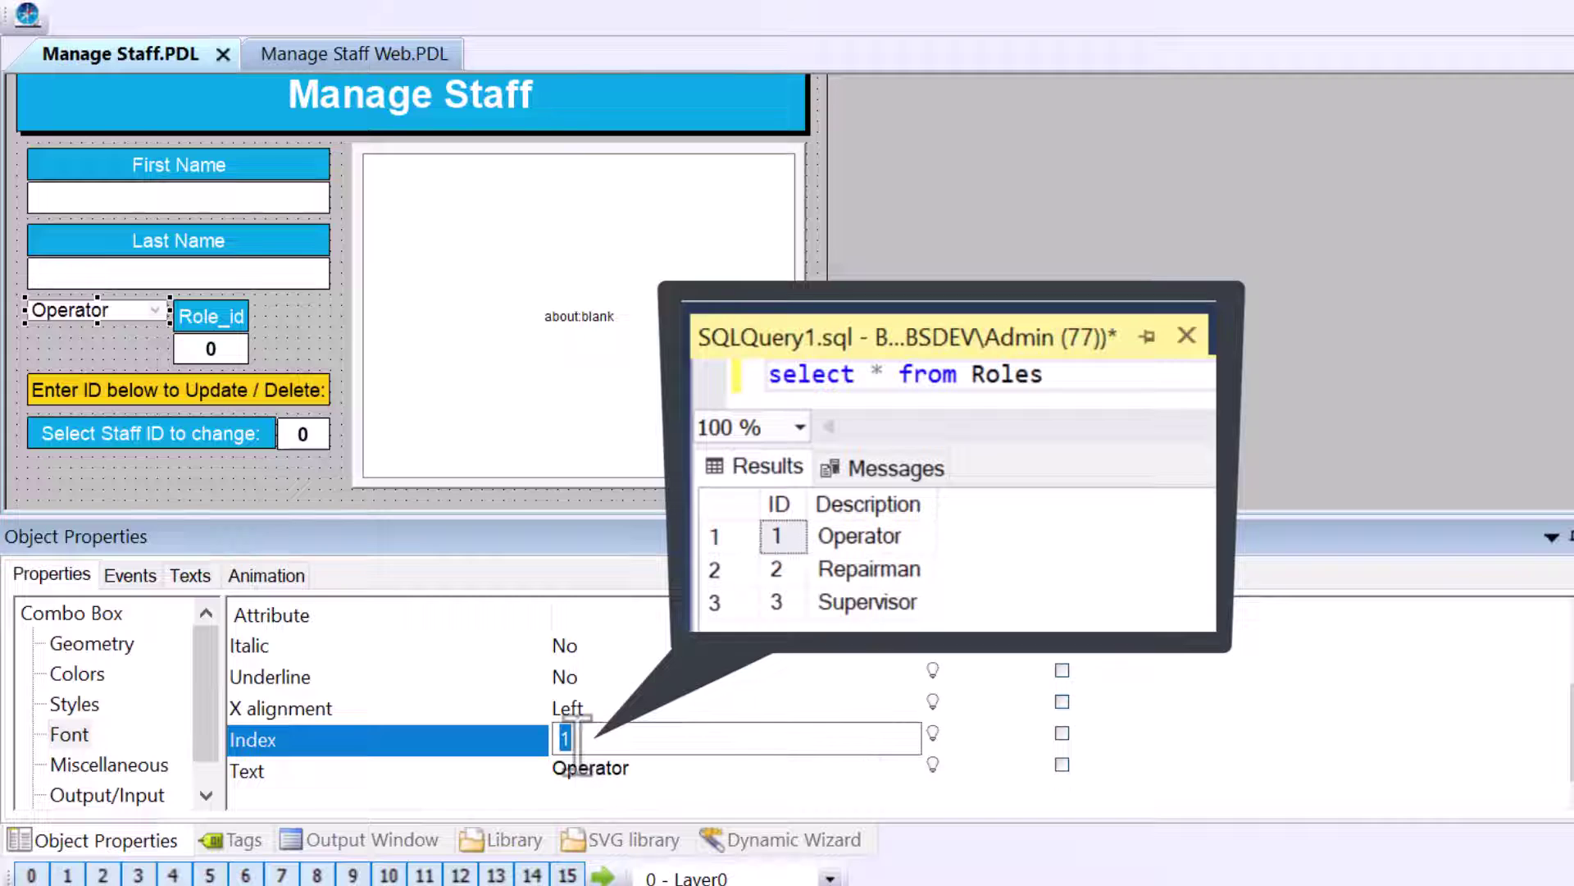
pyautogui.doubleClick(584, 767)
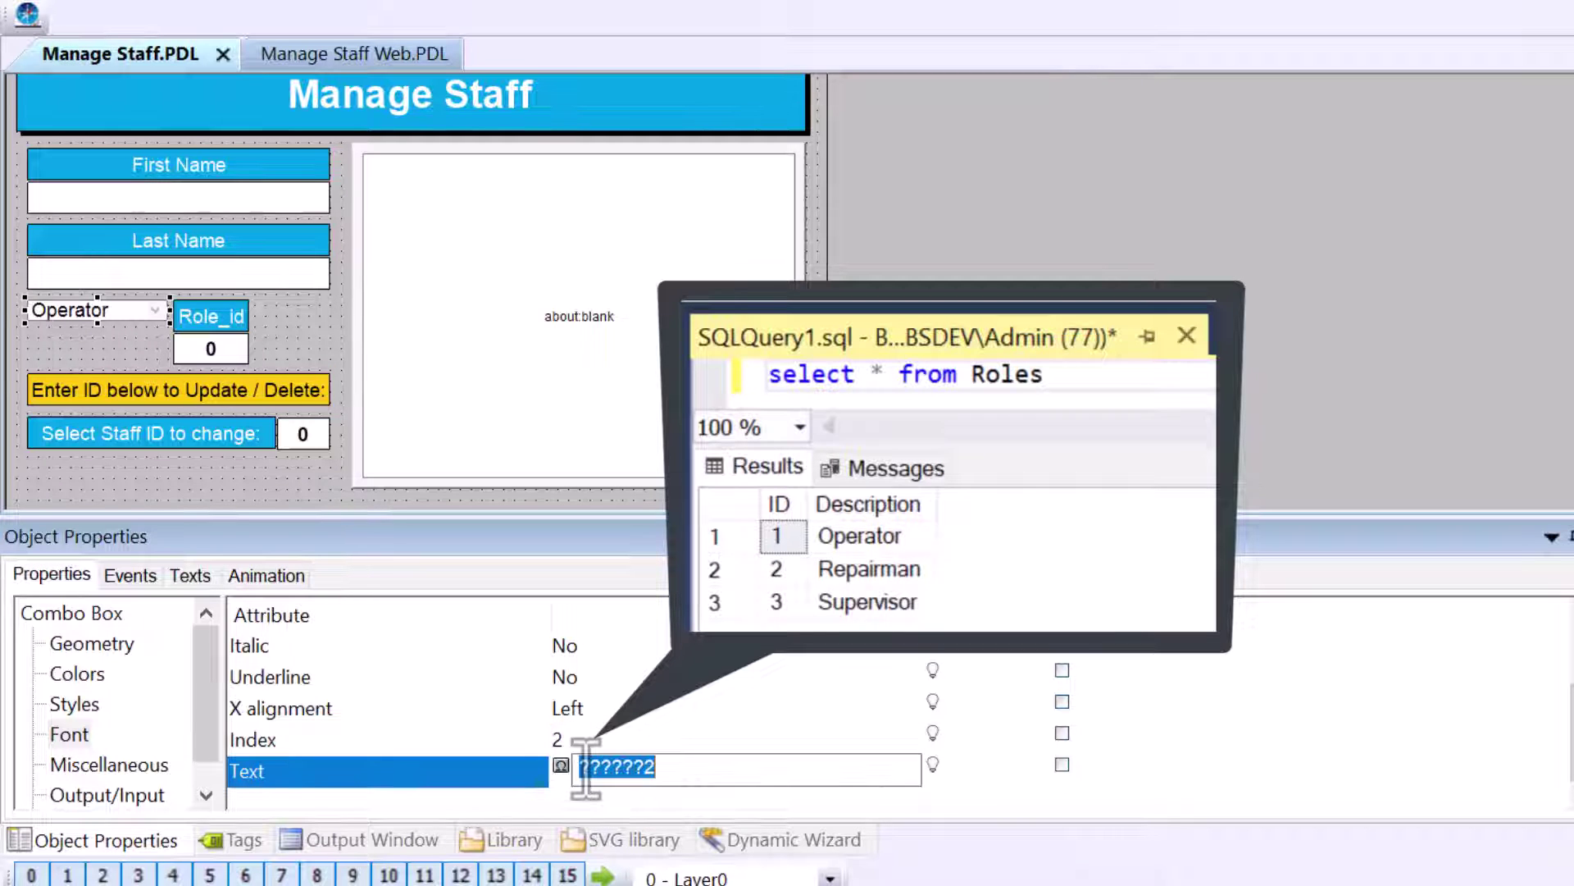
pyautogui.write('Repair')
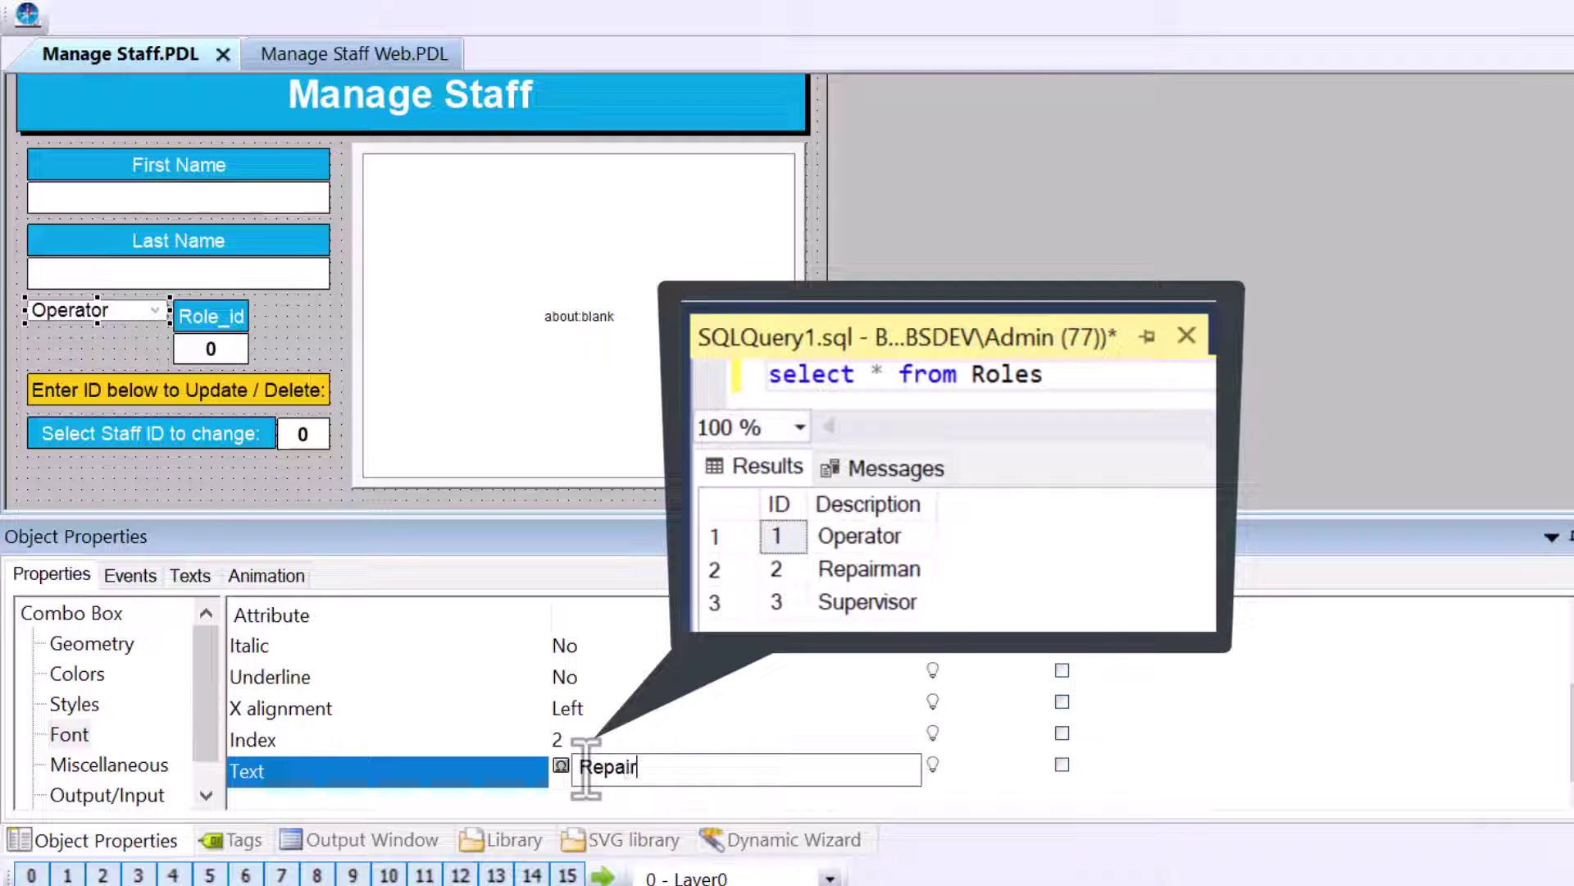
pyautogui.write('man')
# Step: Set the combo box's text for index 3 to Supervisor and save the picture
pyautogui.doubleClick(297, 742)
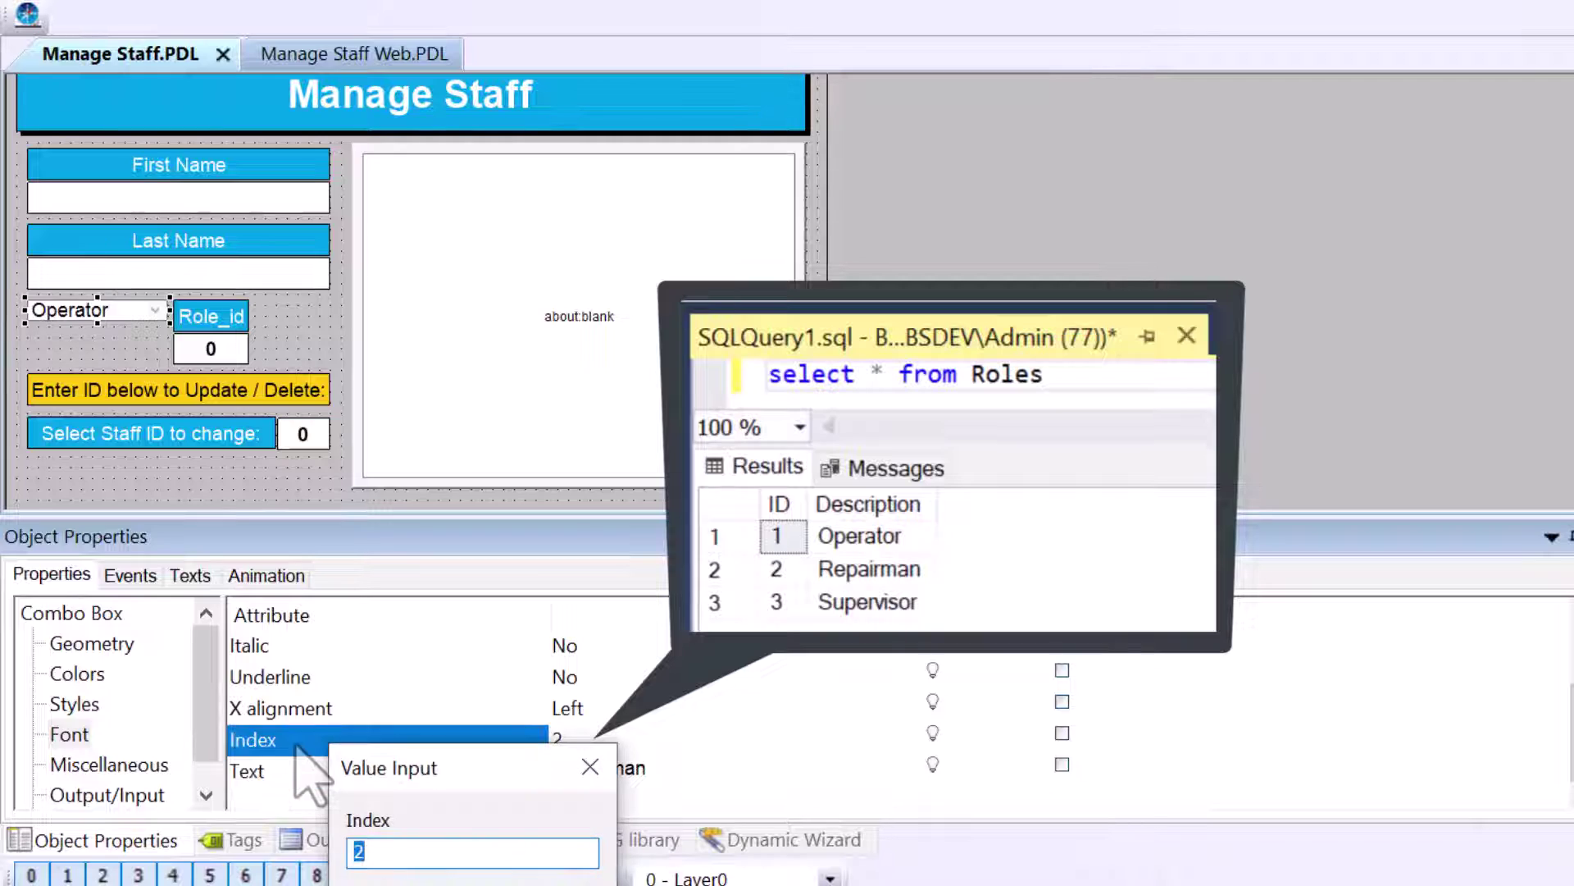
pyautogui.press('Return')
pyautogui.click(526, 773)
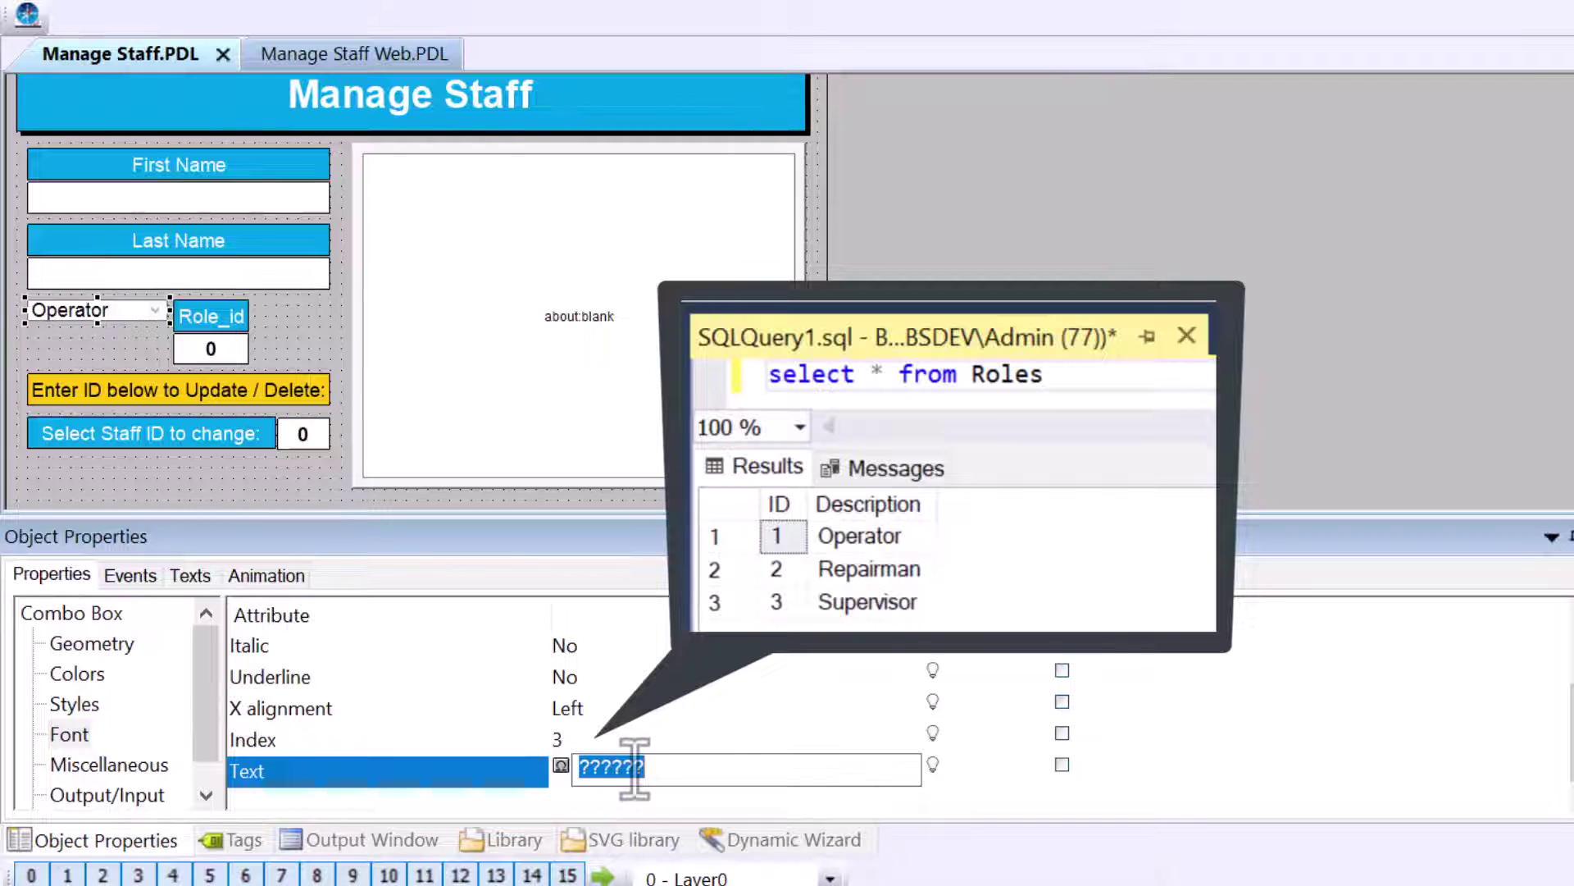
pyautogui.write('Supervisor')
pyautogui.press('Return')
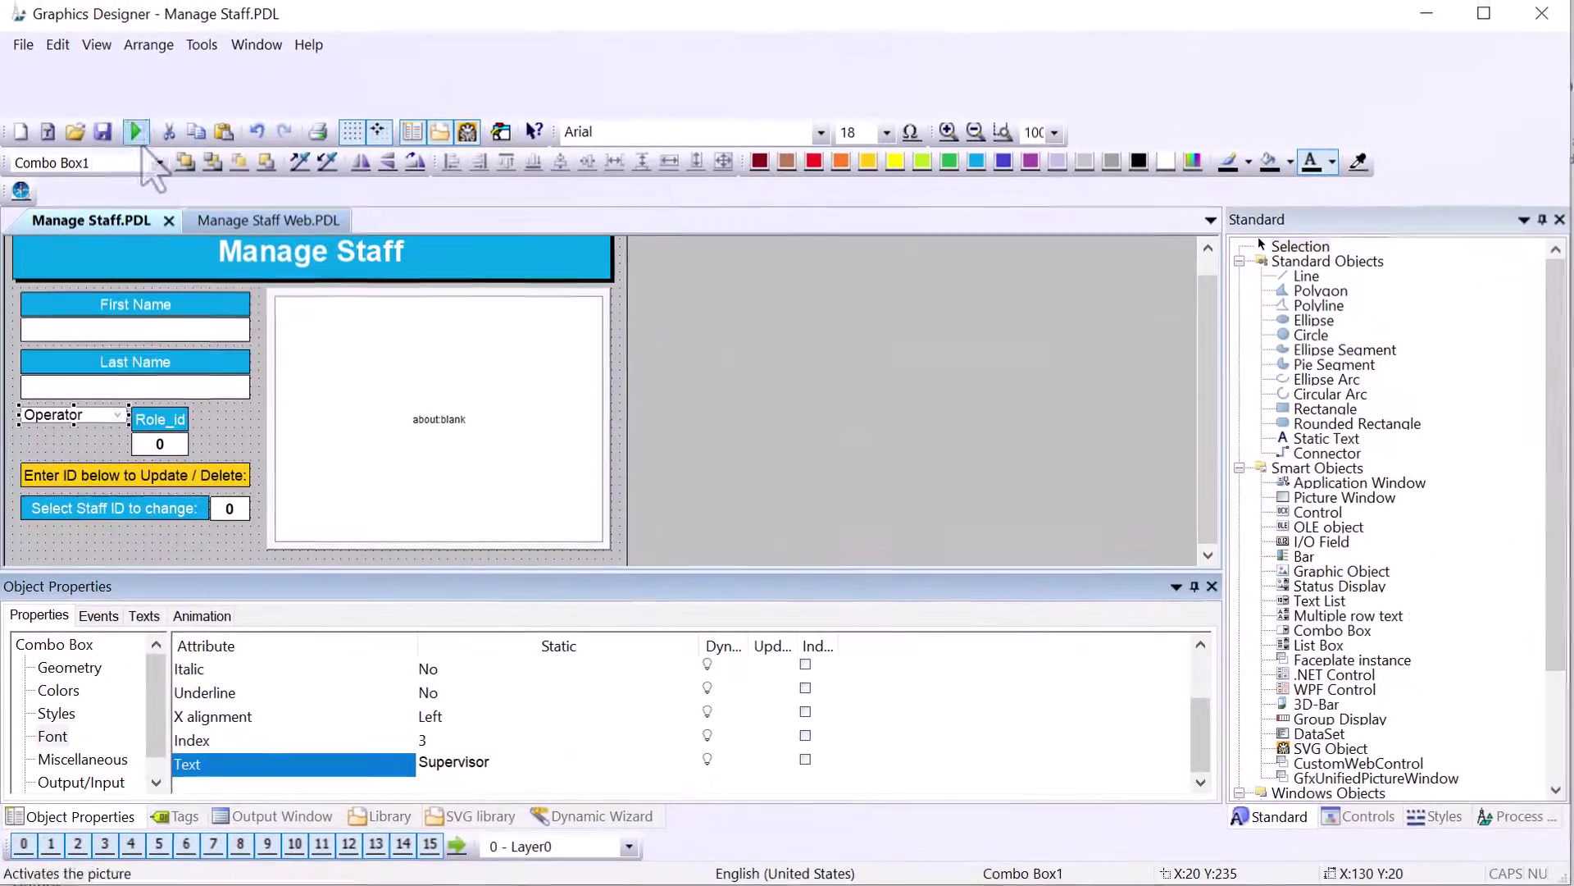
pyautogui.click(102, 132)
# Step: Stretch the combo box to a height of 55 at Y 238 and set its font size to 20
pyautogui.click(74, 418)
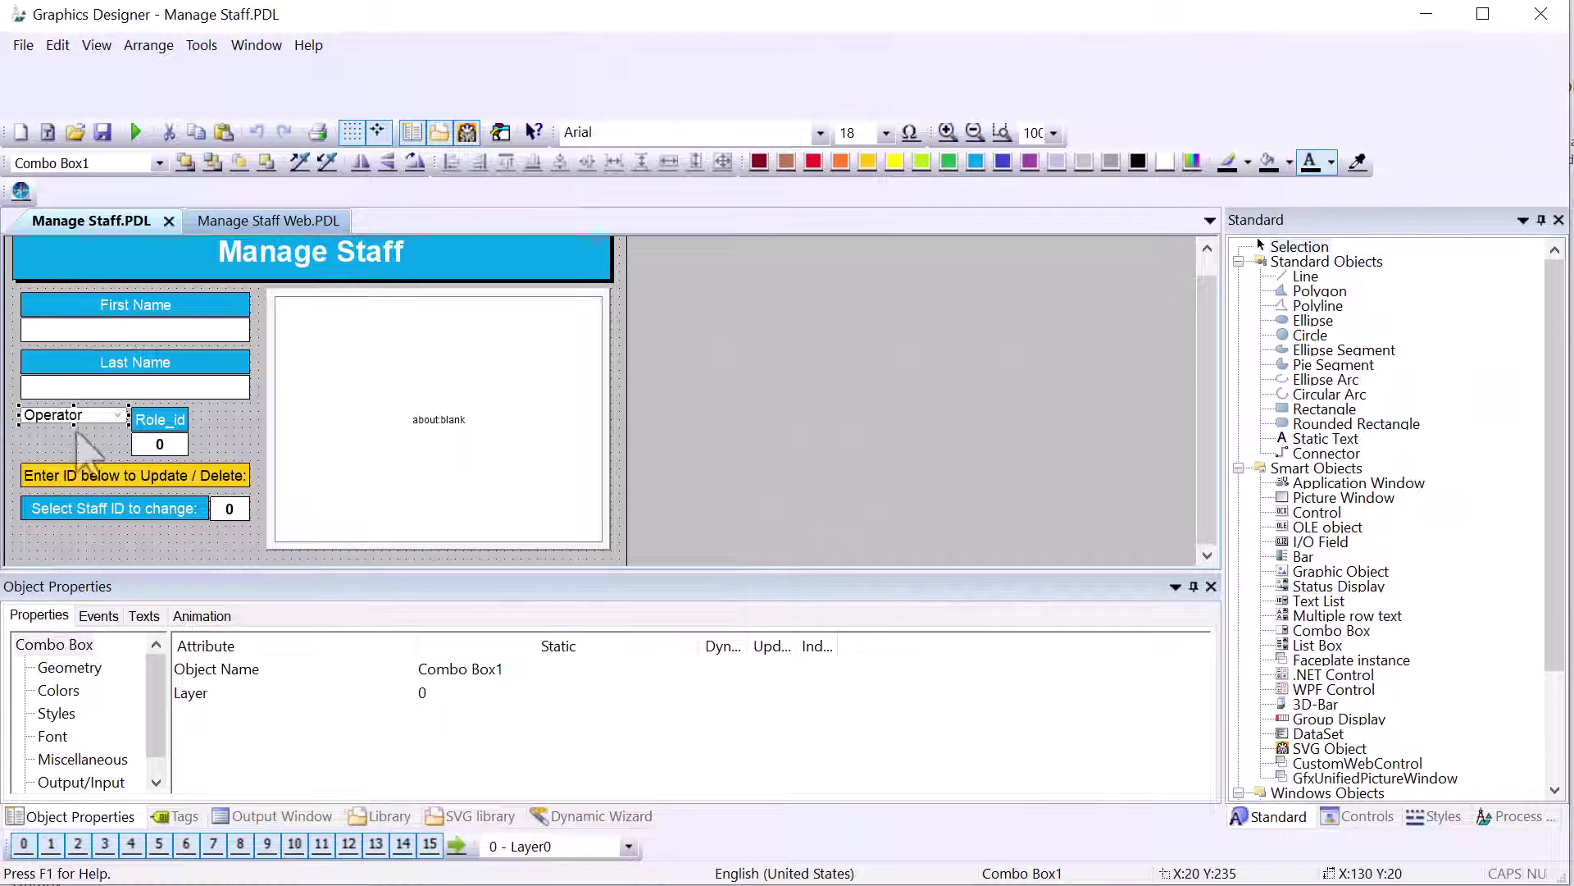
pyautogui.moveTo(72, 435)
pyautogui.mouseDown()
pyautogui.moveTo(74, 471)
pyautogui.moveTo(74, 452)
pyautogui.mouseUp()
pyautogui.click(886, 132)
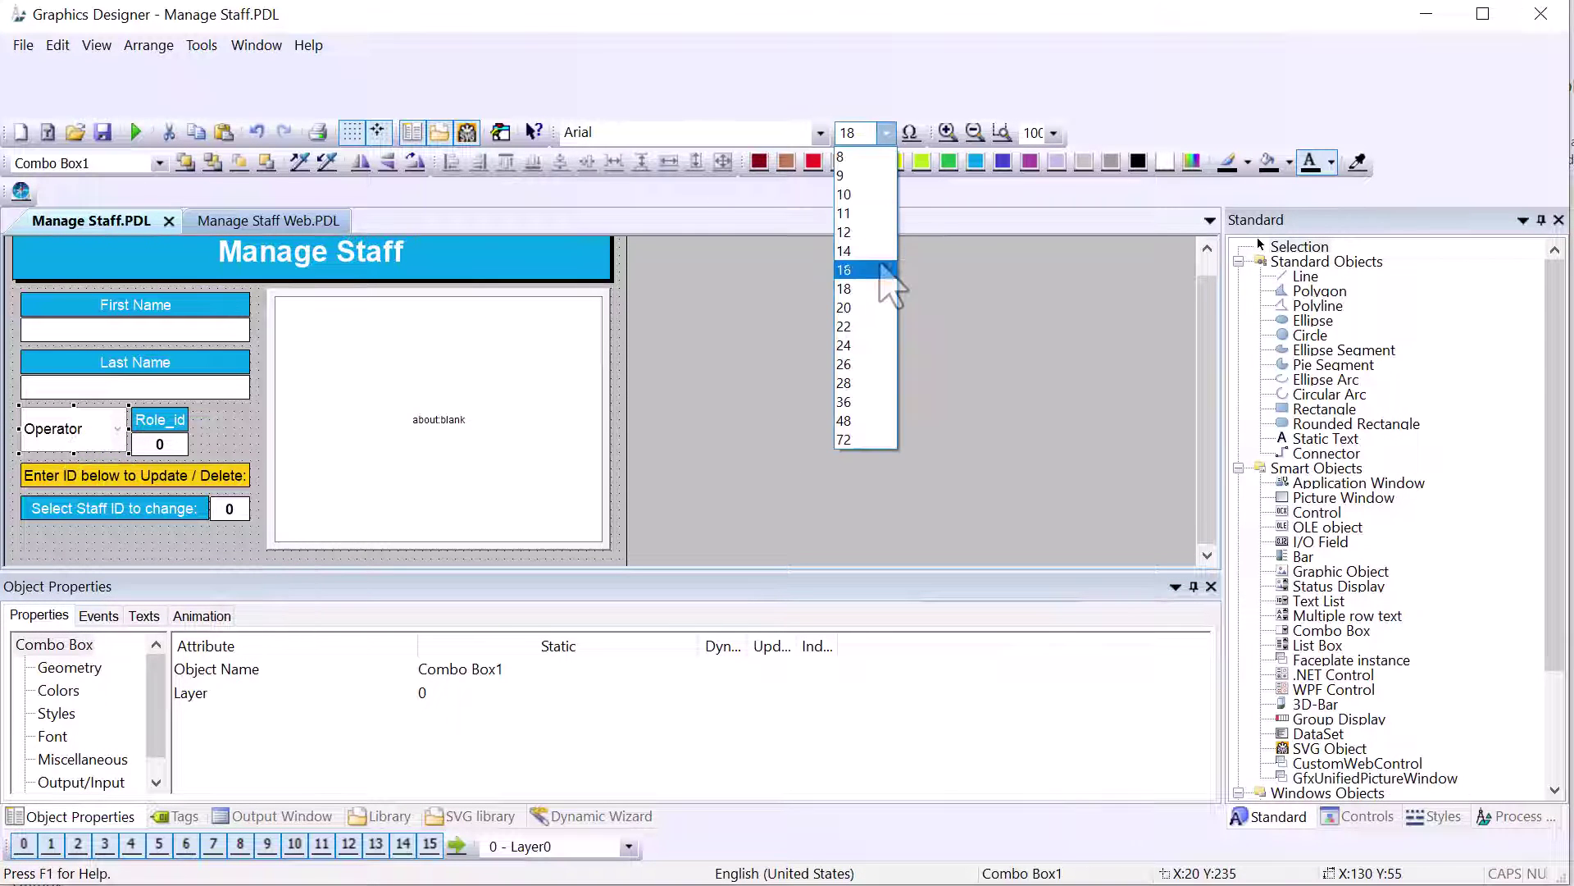
pyautogui.click(869, 308)
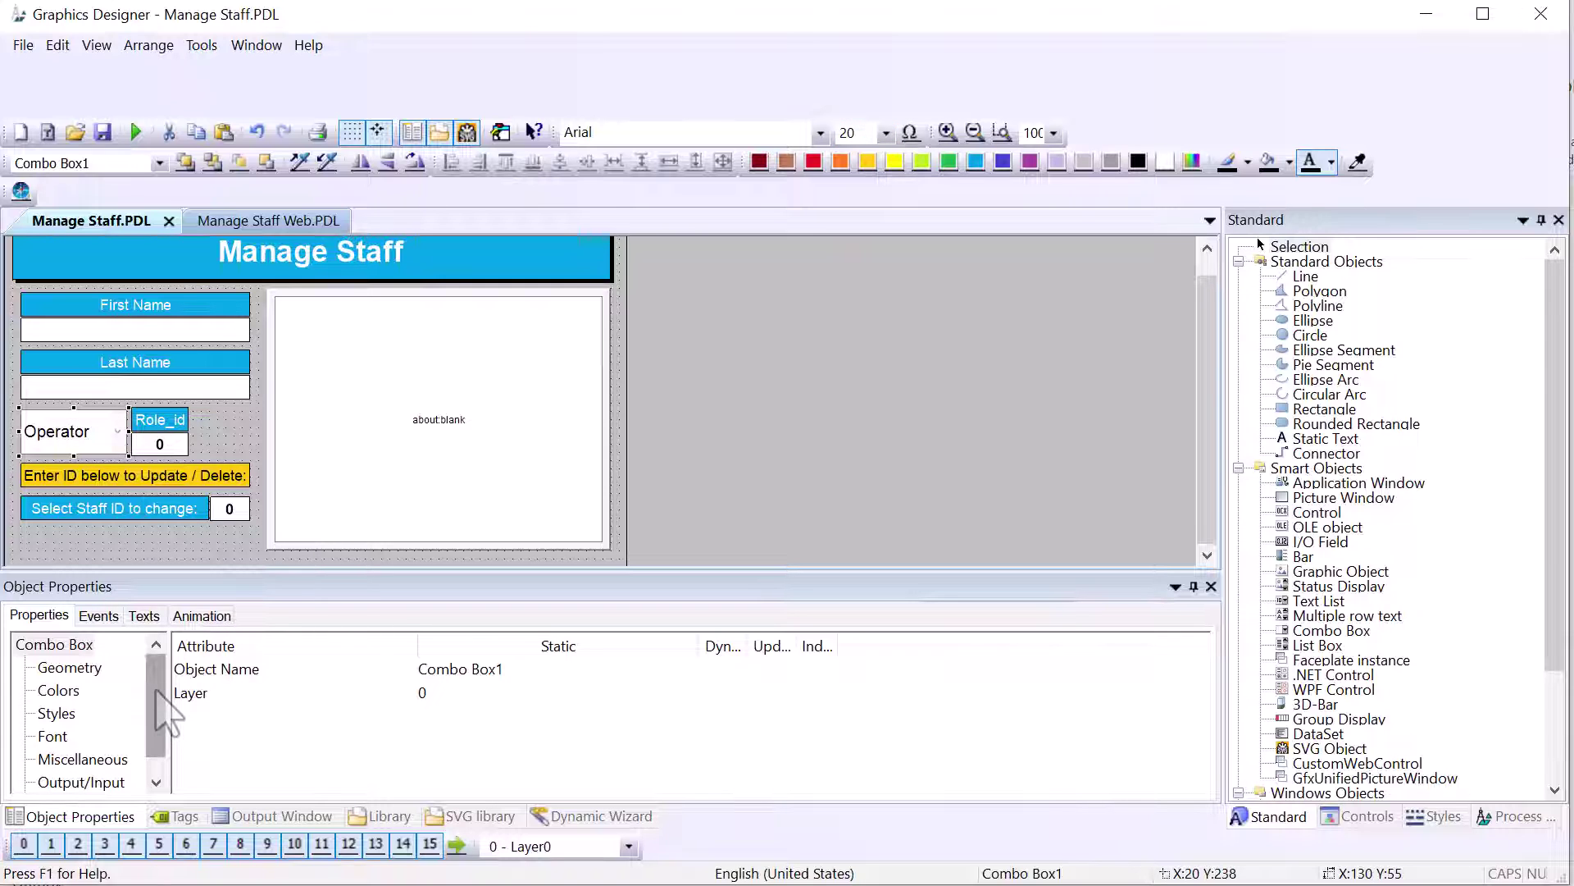
# Step: Link the combo box's Selected box attribute to the tag Staff_Role_ID with a 500 ms update cycle
pyautogui.click(111, 781)
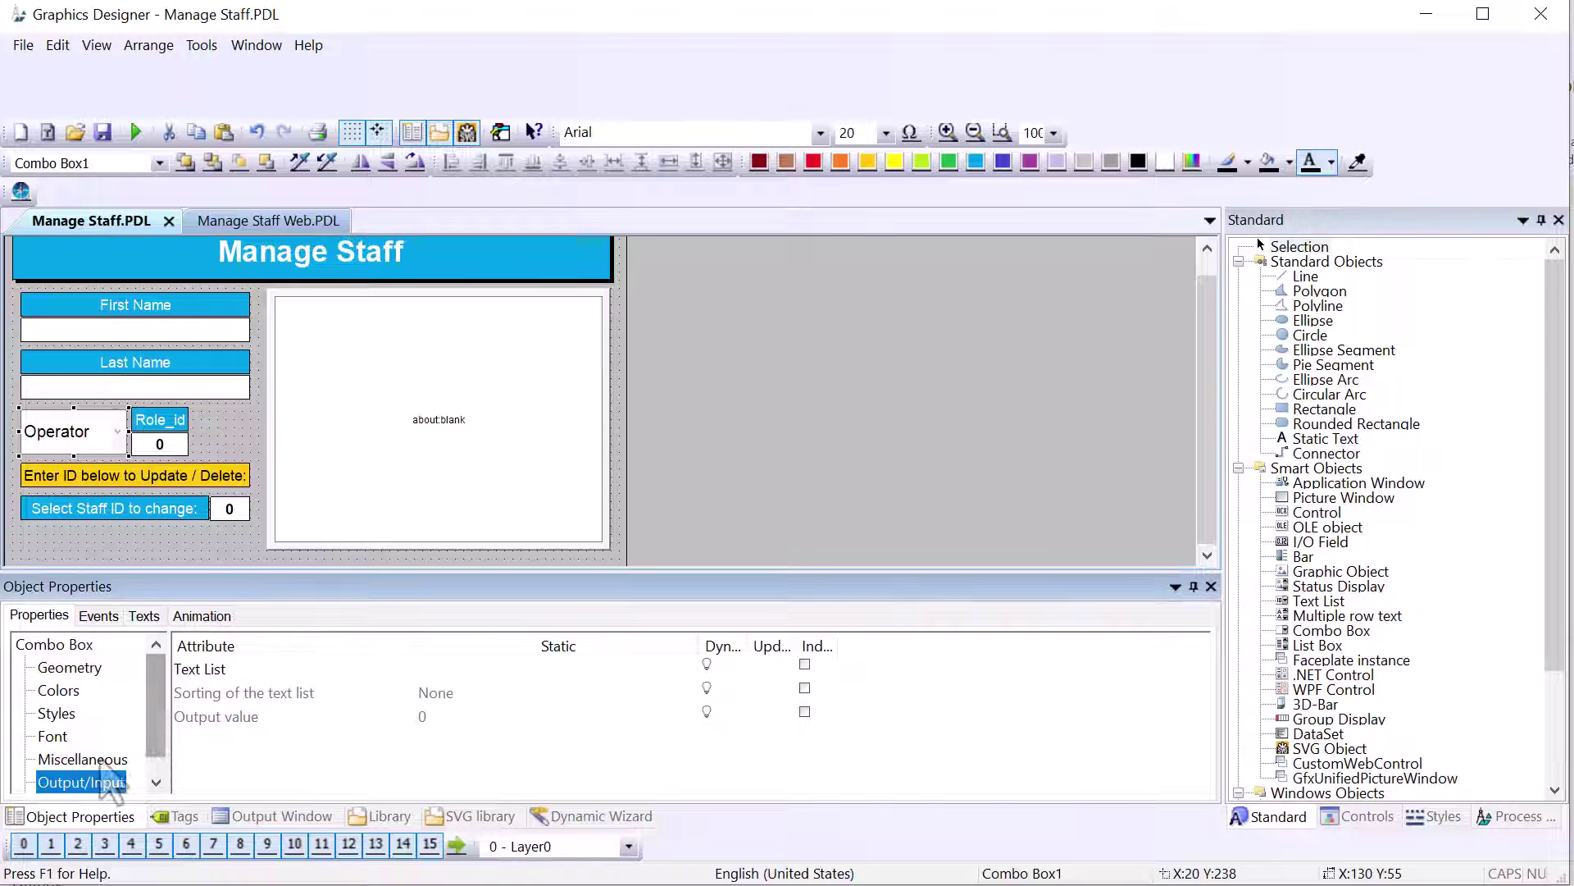
pyautogui.scroll(-1, 107, 779)
pyautogui.click(90, 736)
pyautogui.scroll(-3, 324, 771)
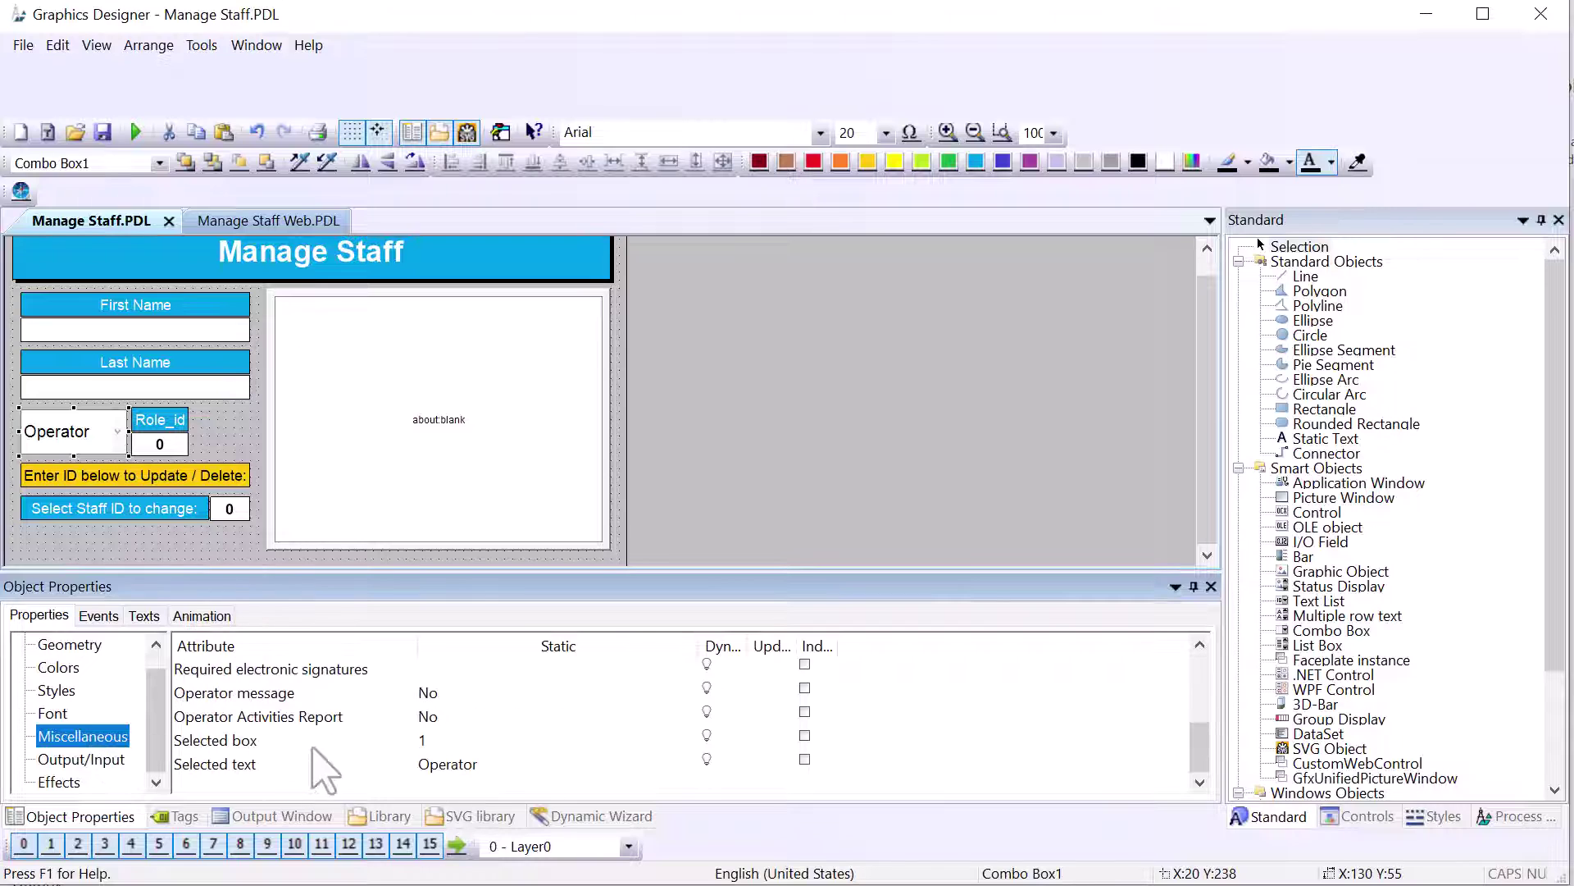
pyautogui.click(197, 744)
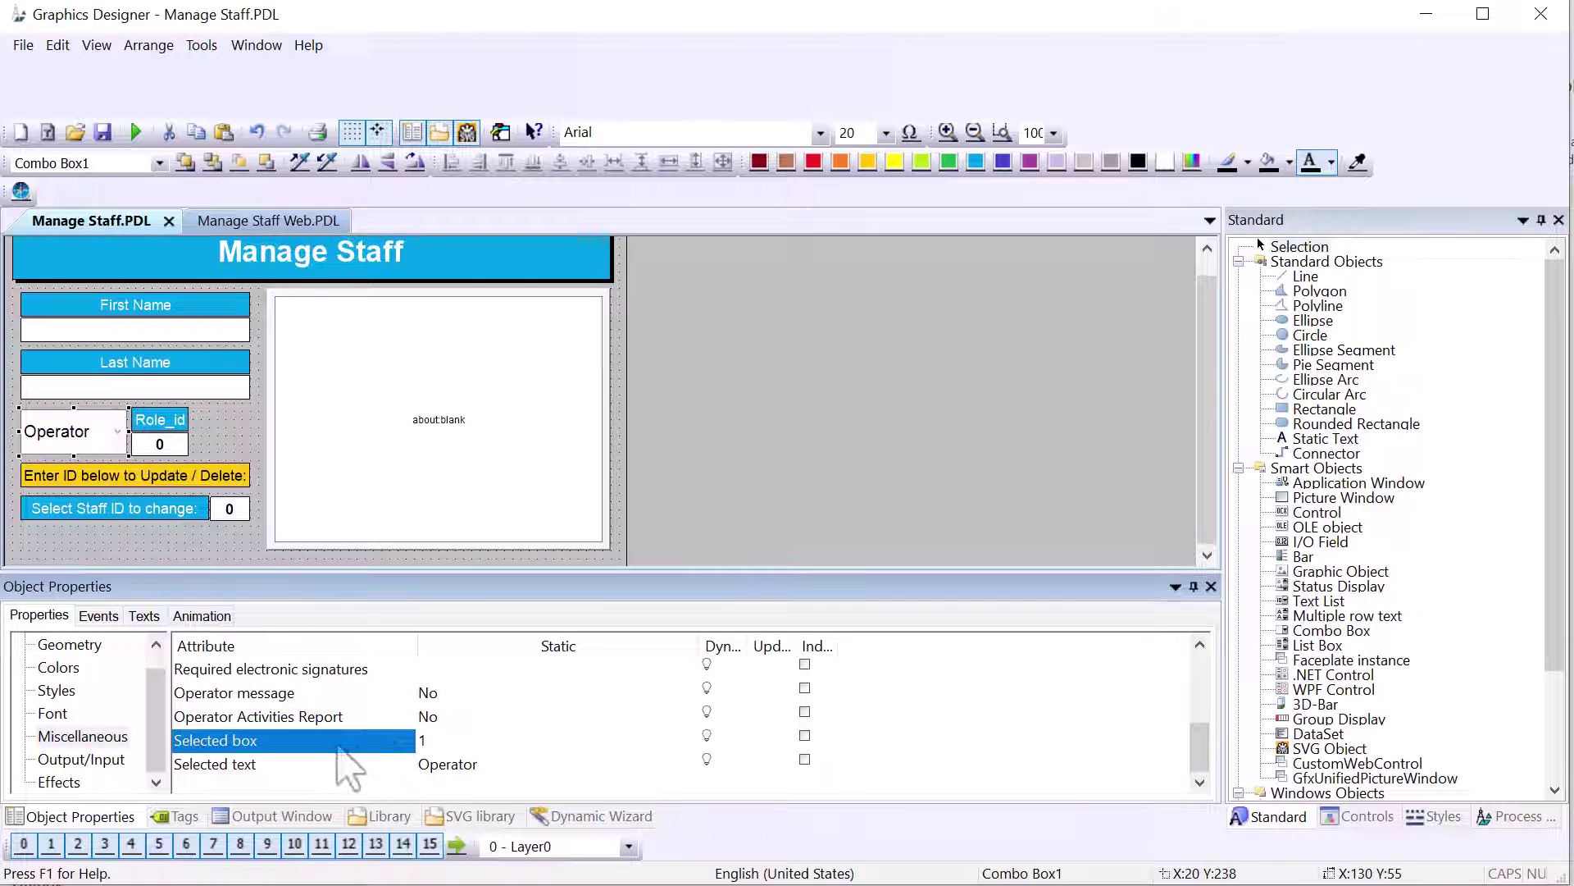
pyautogui.rightClick(710, 737)
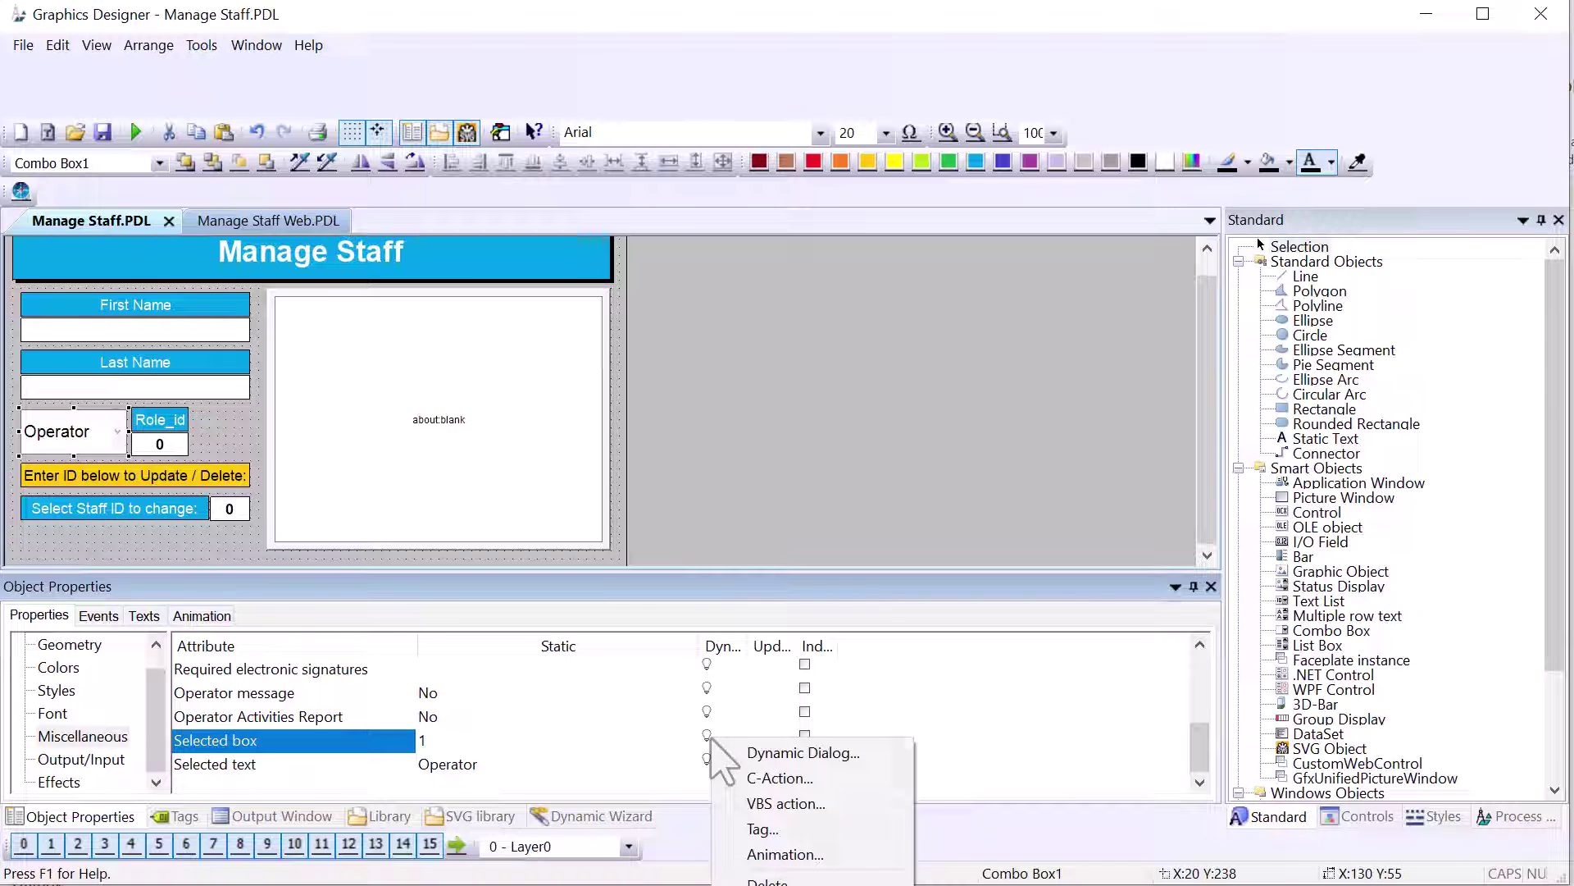
pyautogui.click(783, 831)
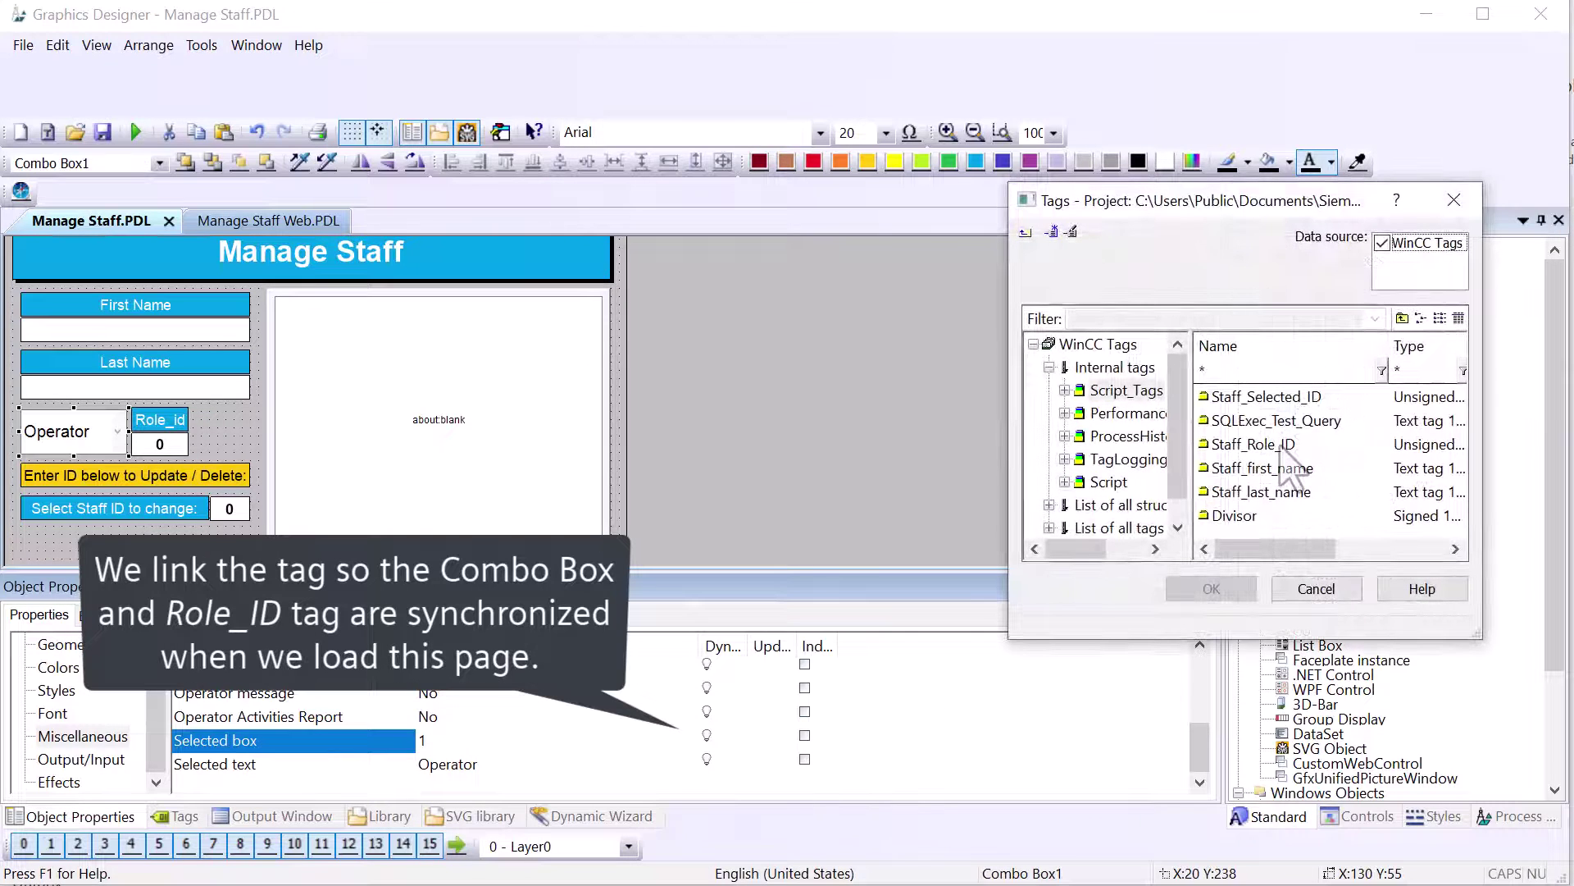
pyautogui.click(1283, 444)
pyautogui.click(1211, 588)
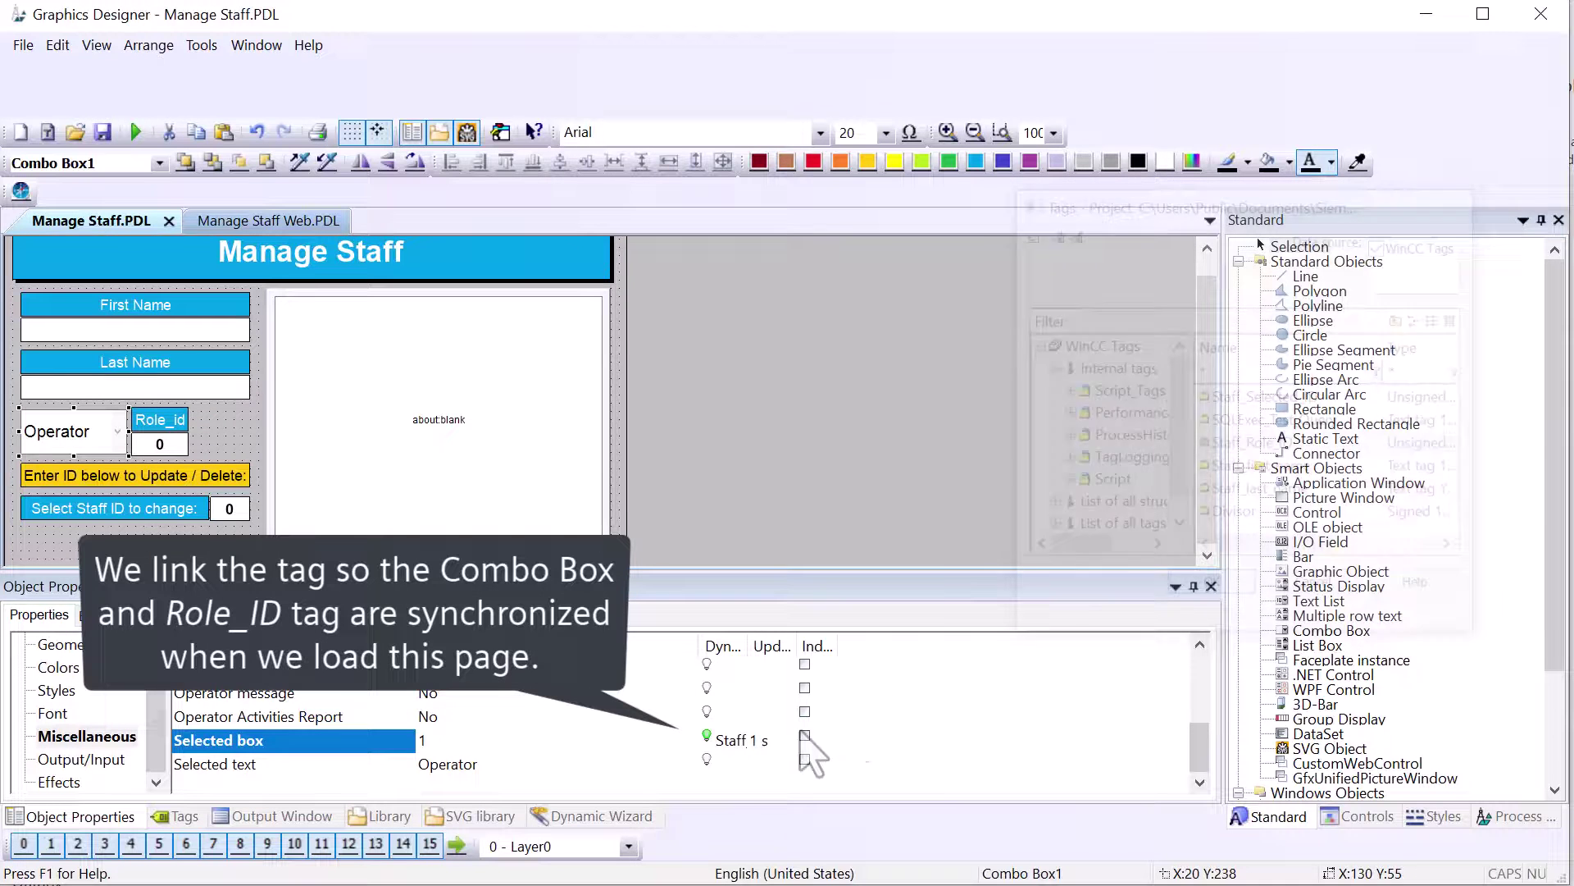
pyautogui.click(761, 741)
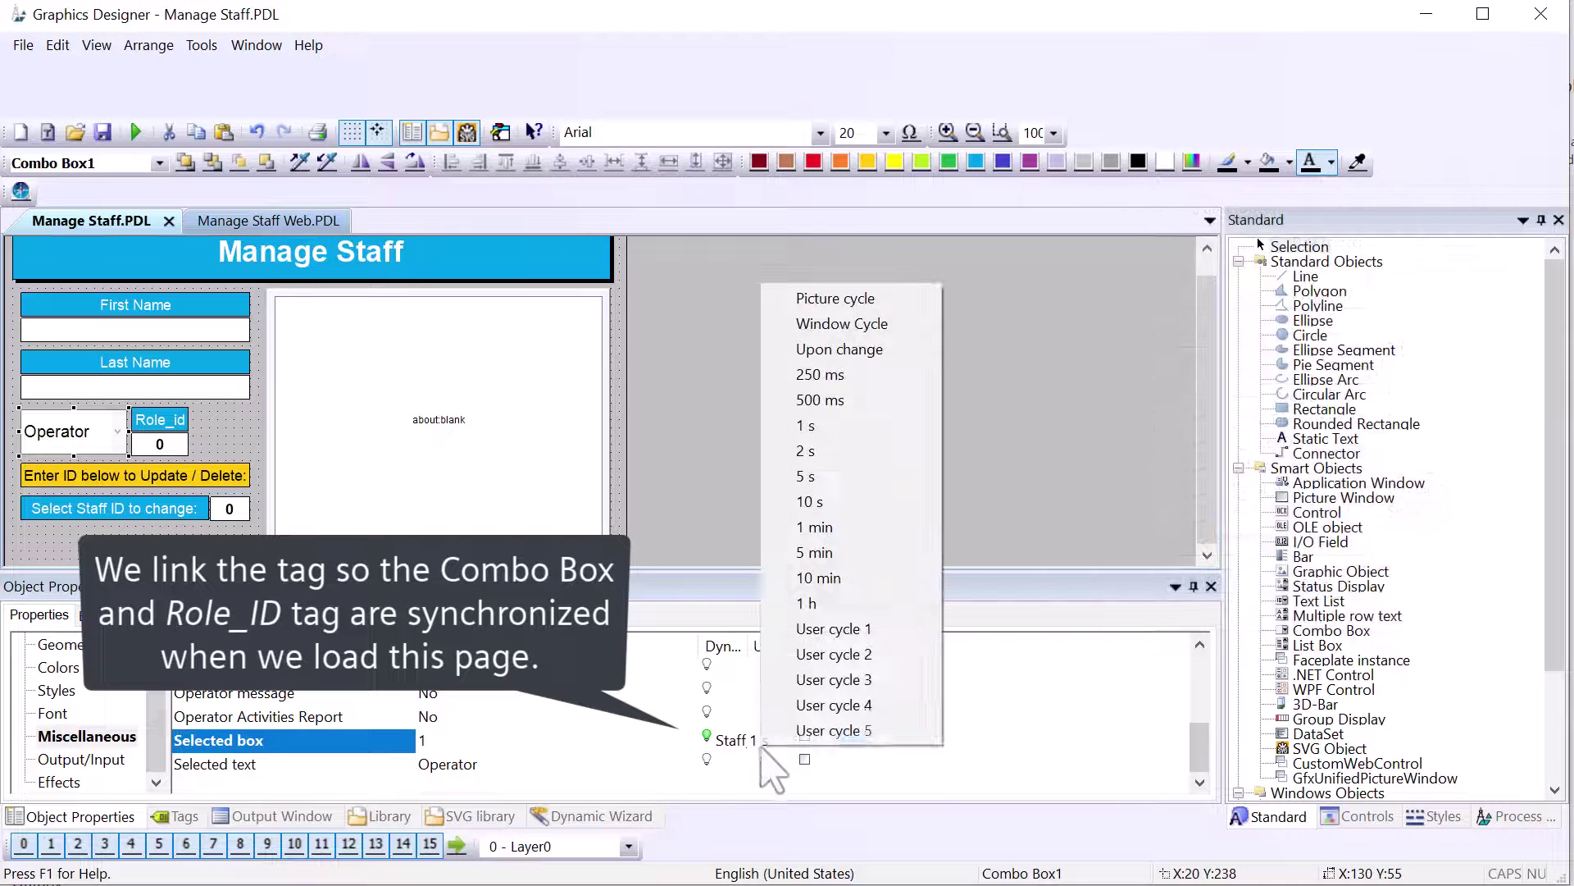
pyautogui.click(824, 399)
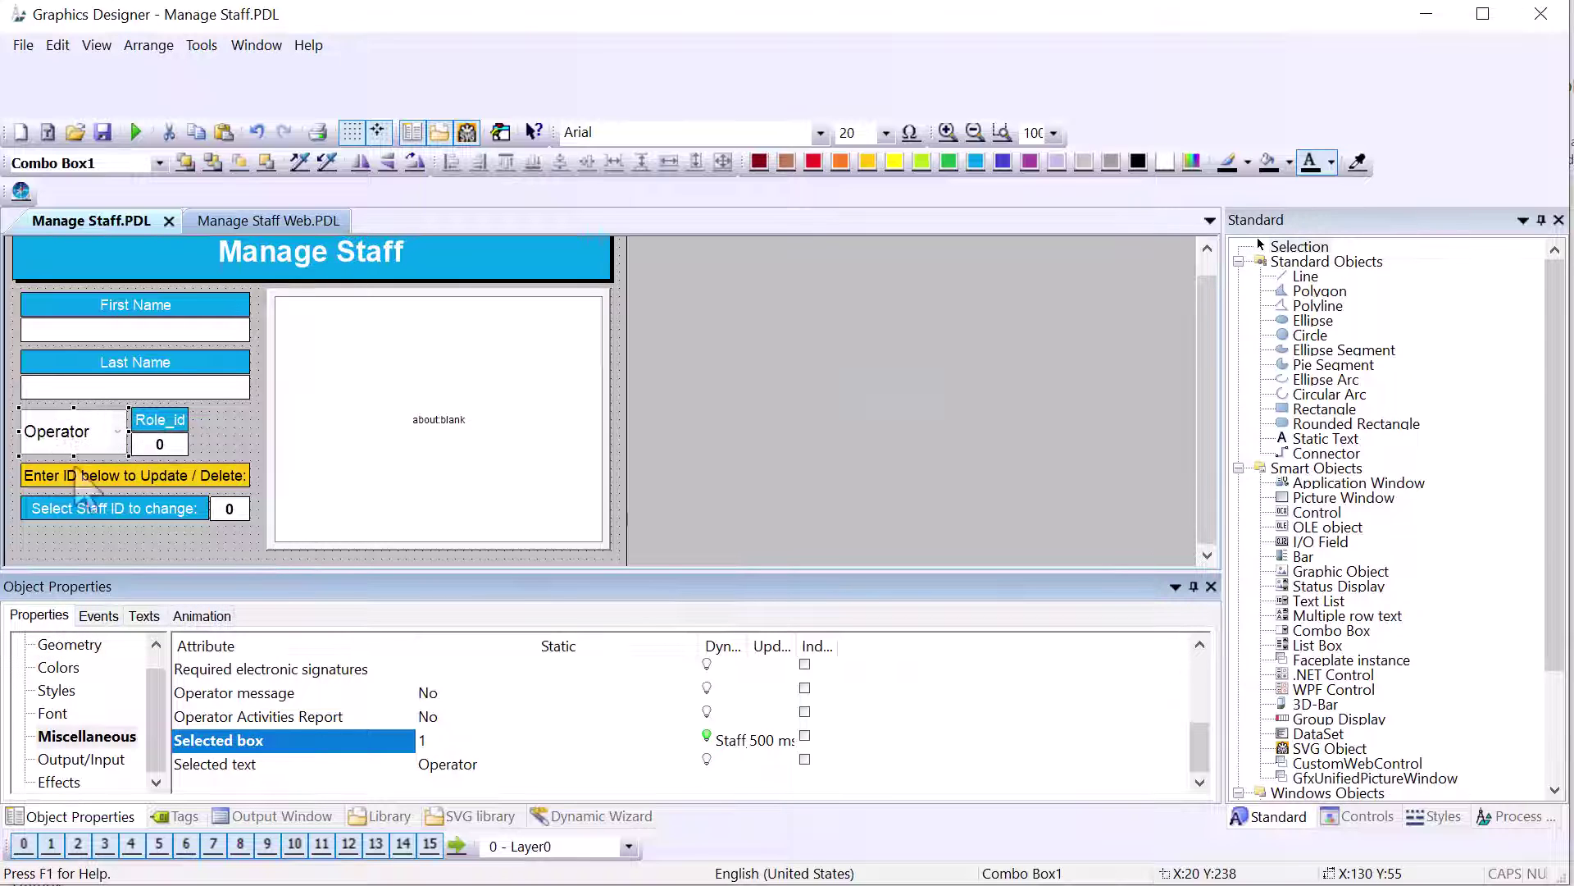
# Step: Configure a direct connection on the combo box's Selected box Change event, from its Selected box property to the tag Staff_Role_ID
pyautogui.click(105, 618)
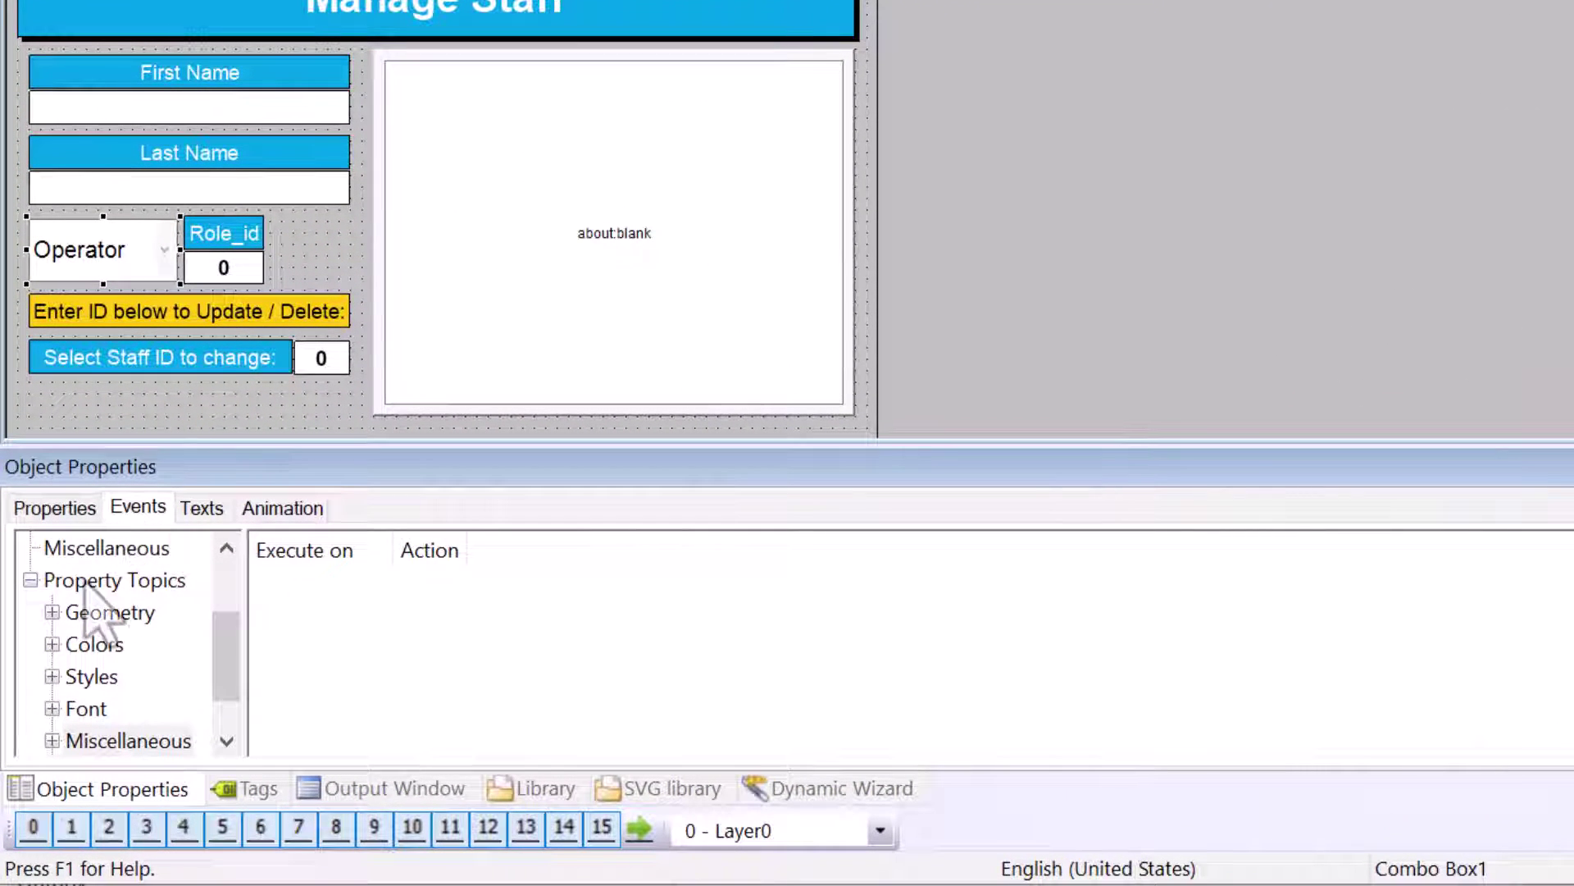
pyautogui.click(74, 582)
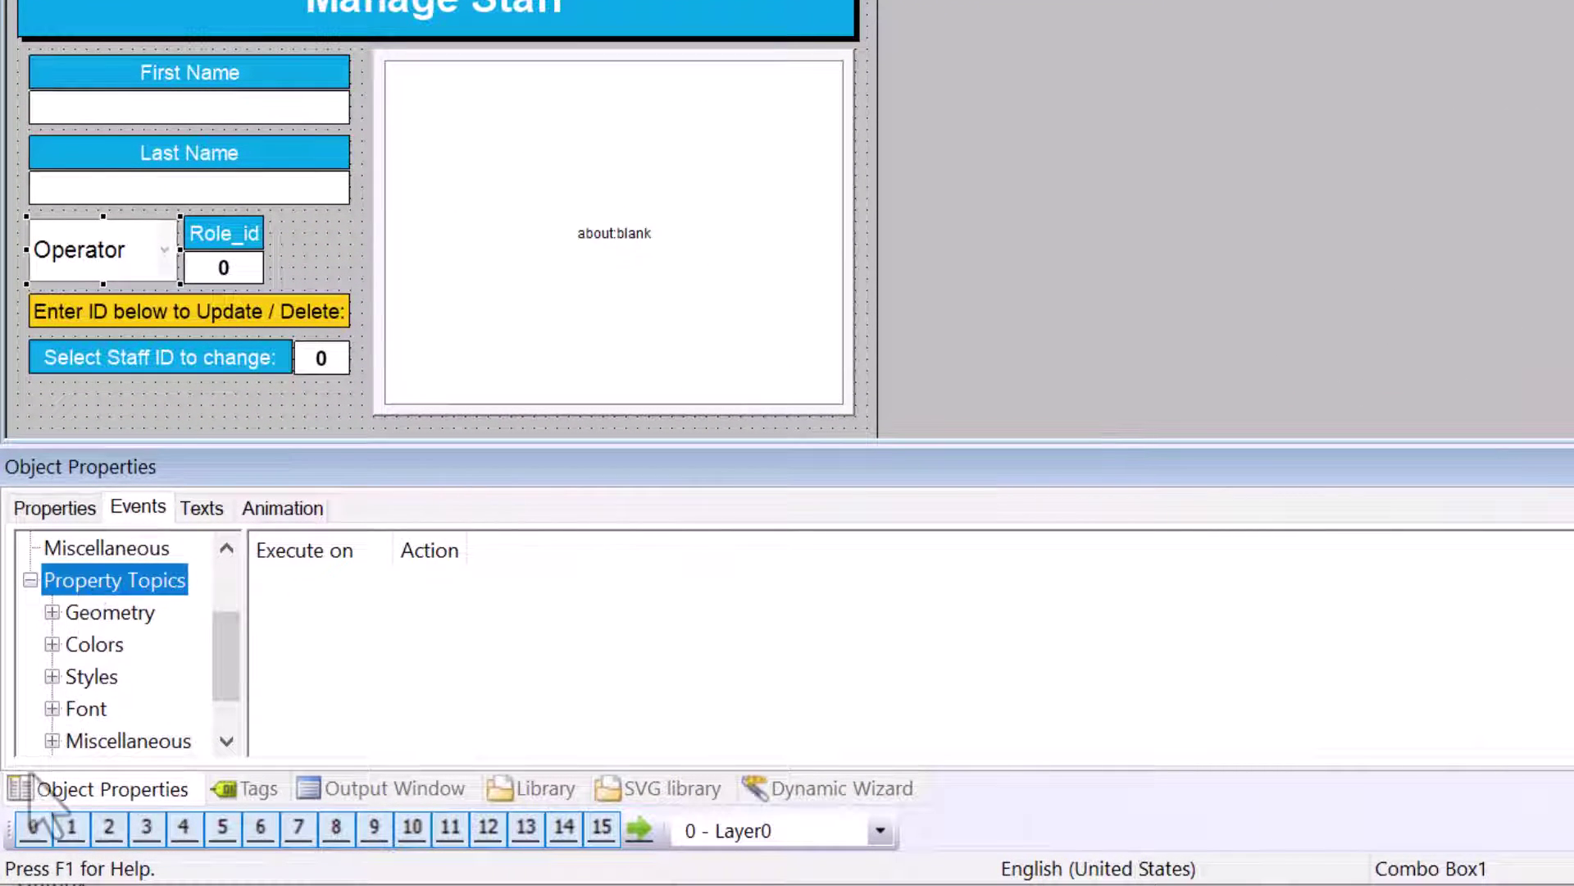
pyautogui.click(52, 741)
pyautogui.scroll(-5, 156, 648)
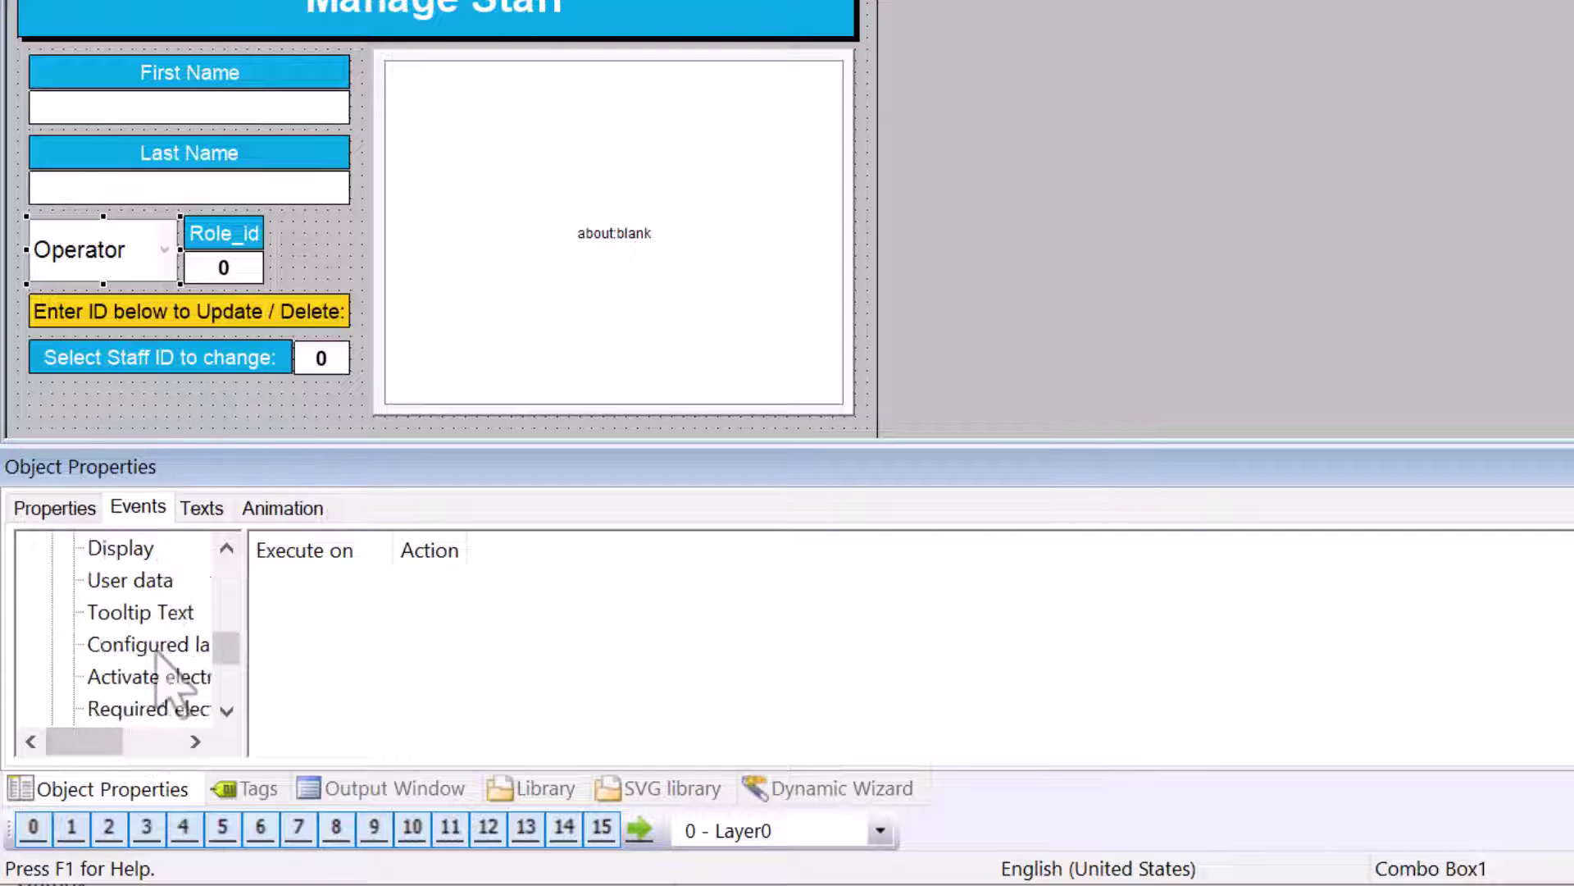
pyautogui.click(140, 624)
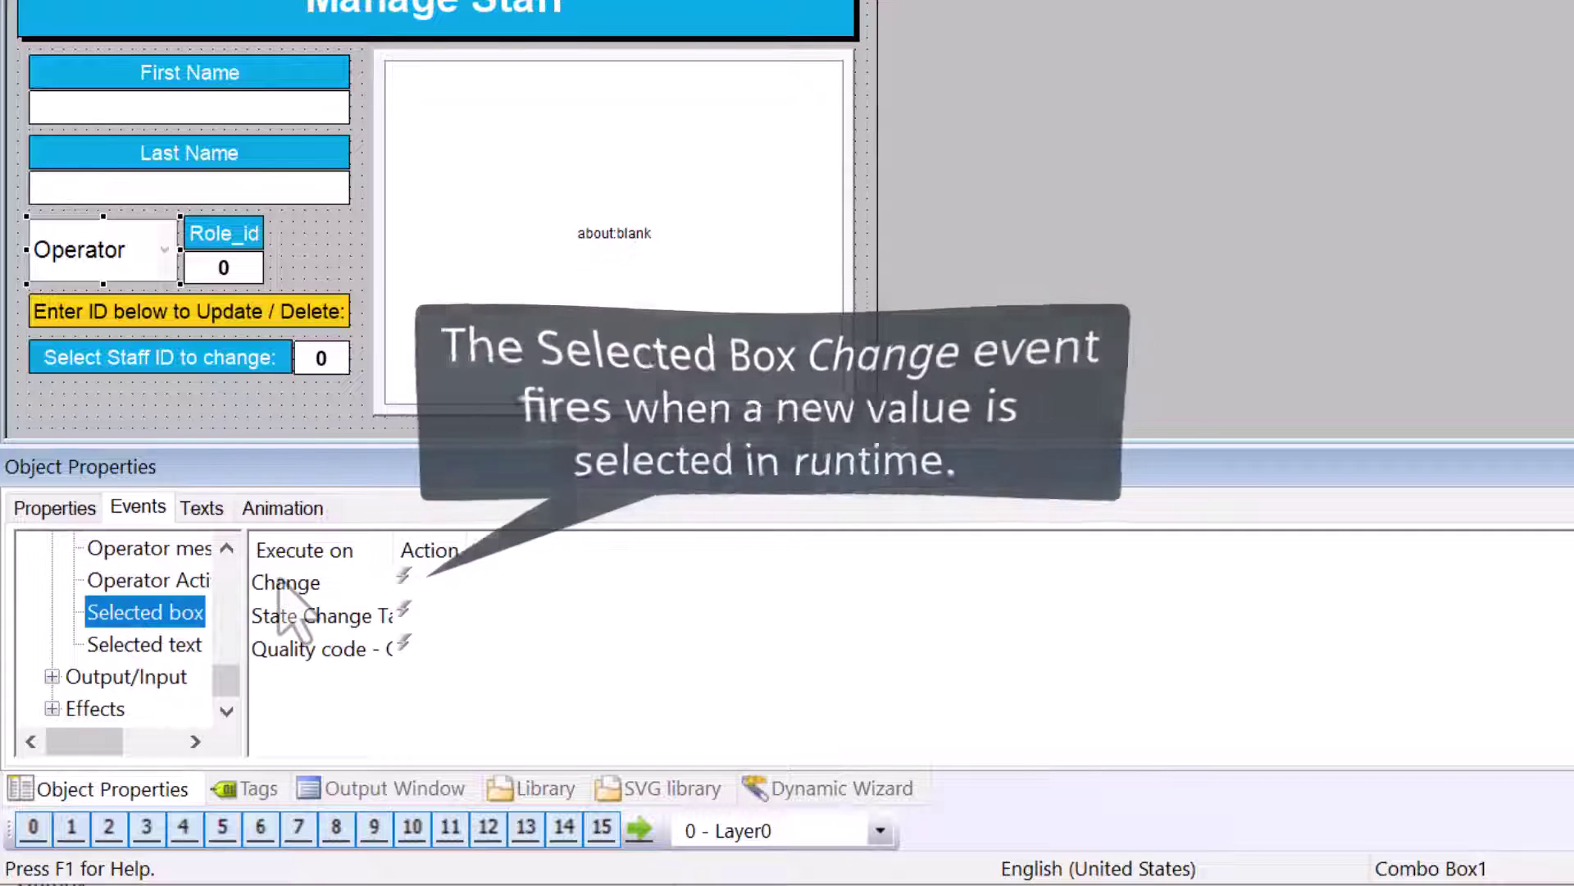
pyautogui.rightClick(404, 584)
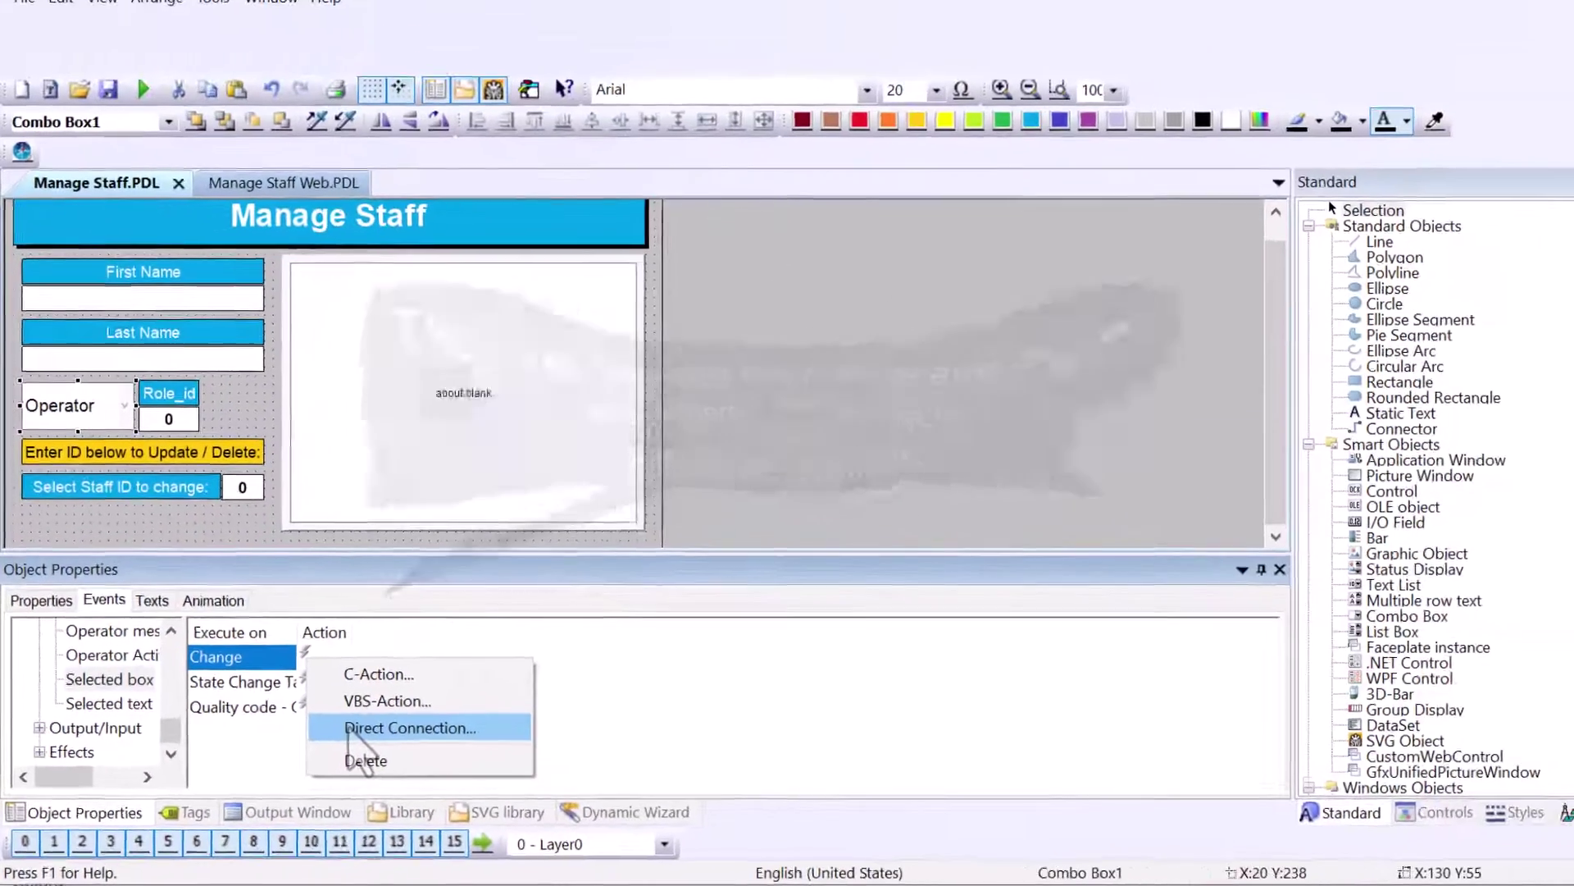
pyautogui.click(492, 677)
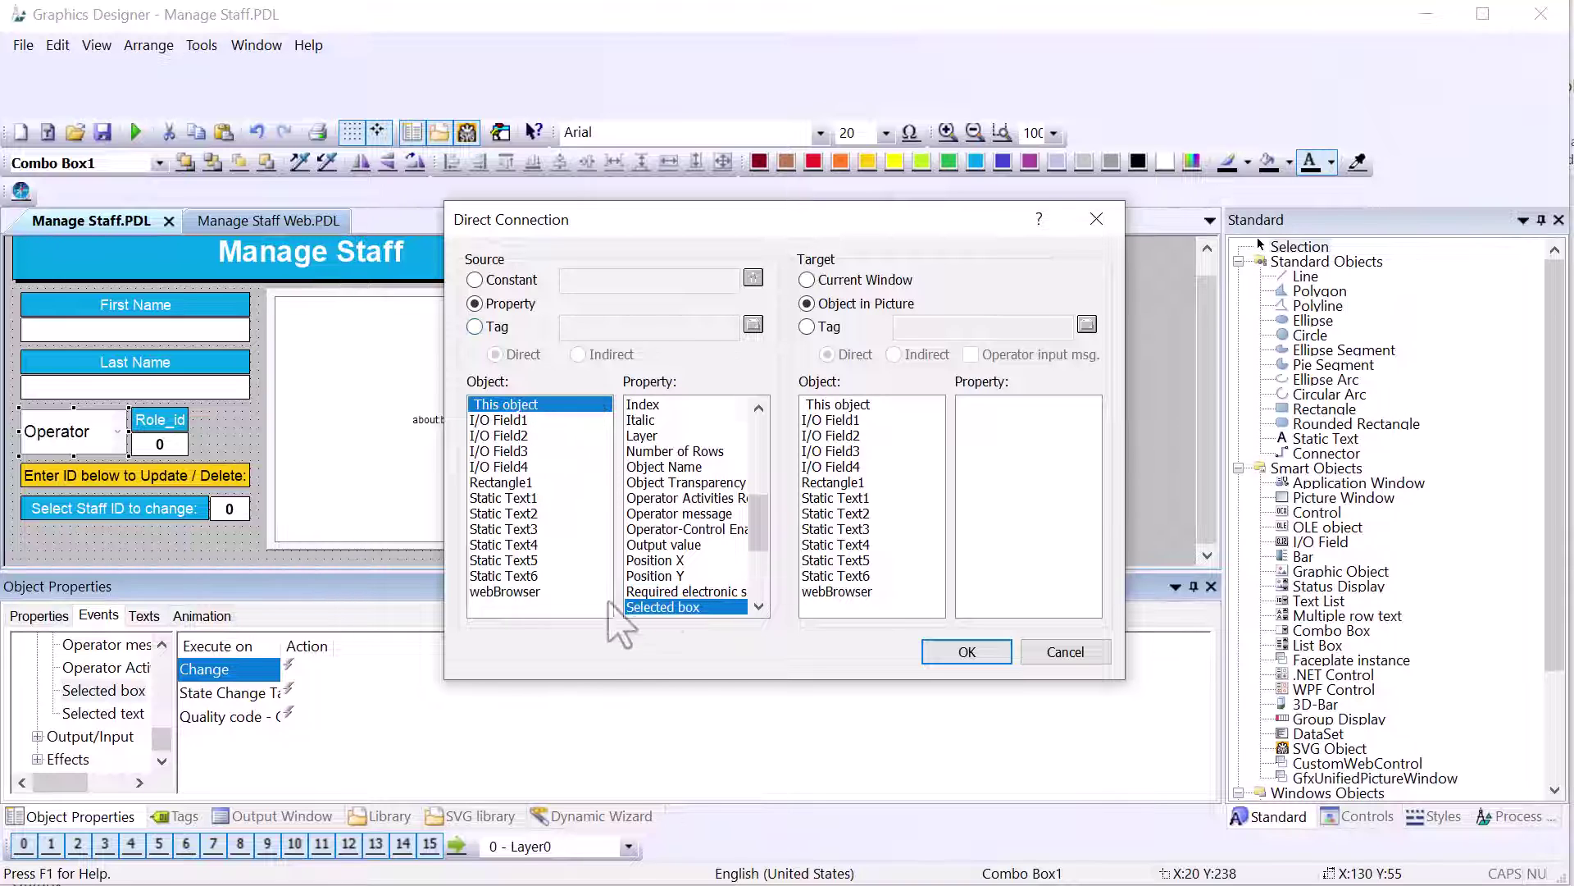
pyautogui.click(808, 326)
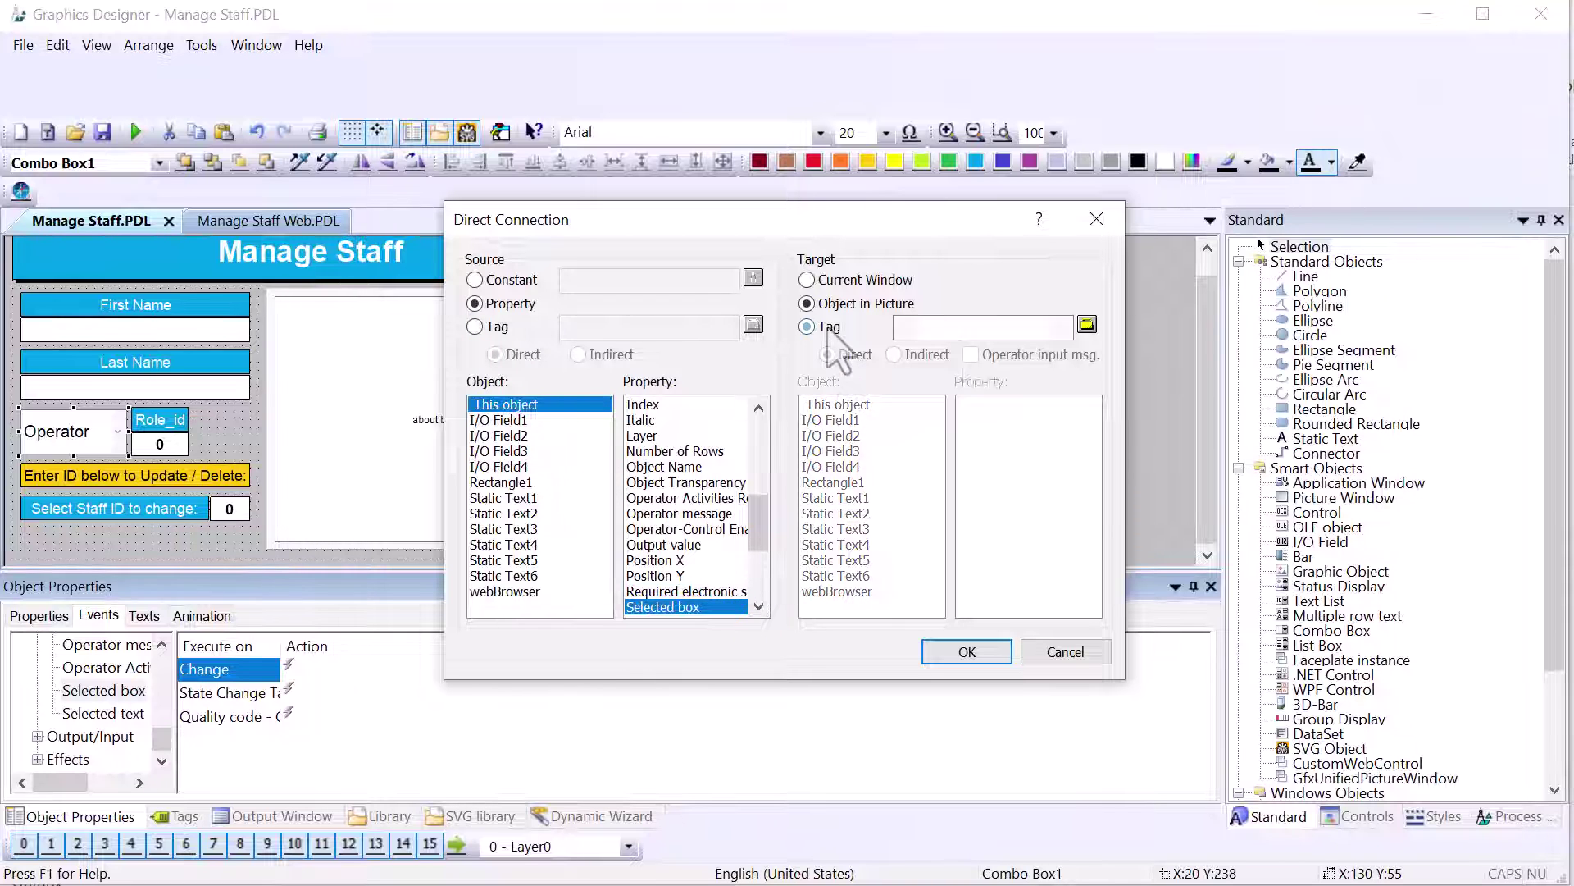
pyautogui.click(1086, 324)
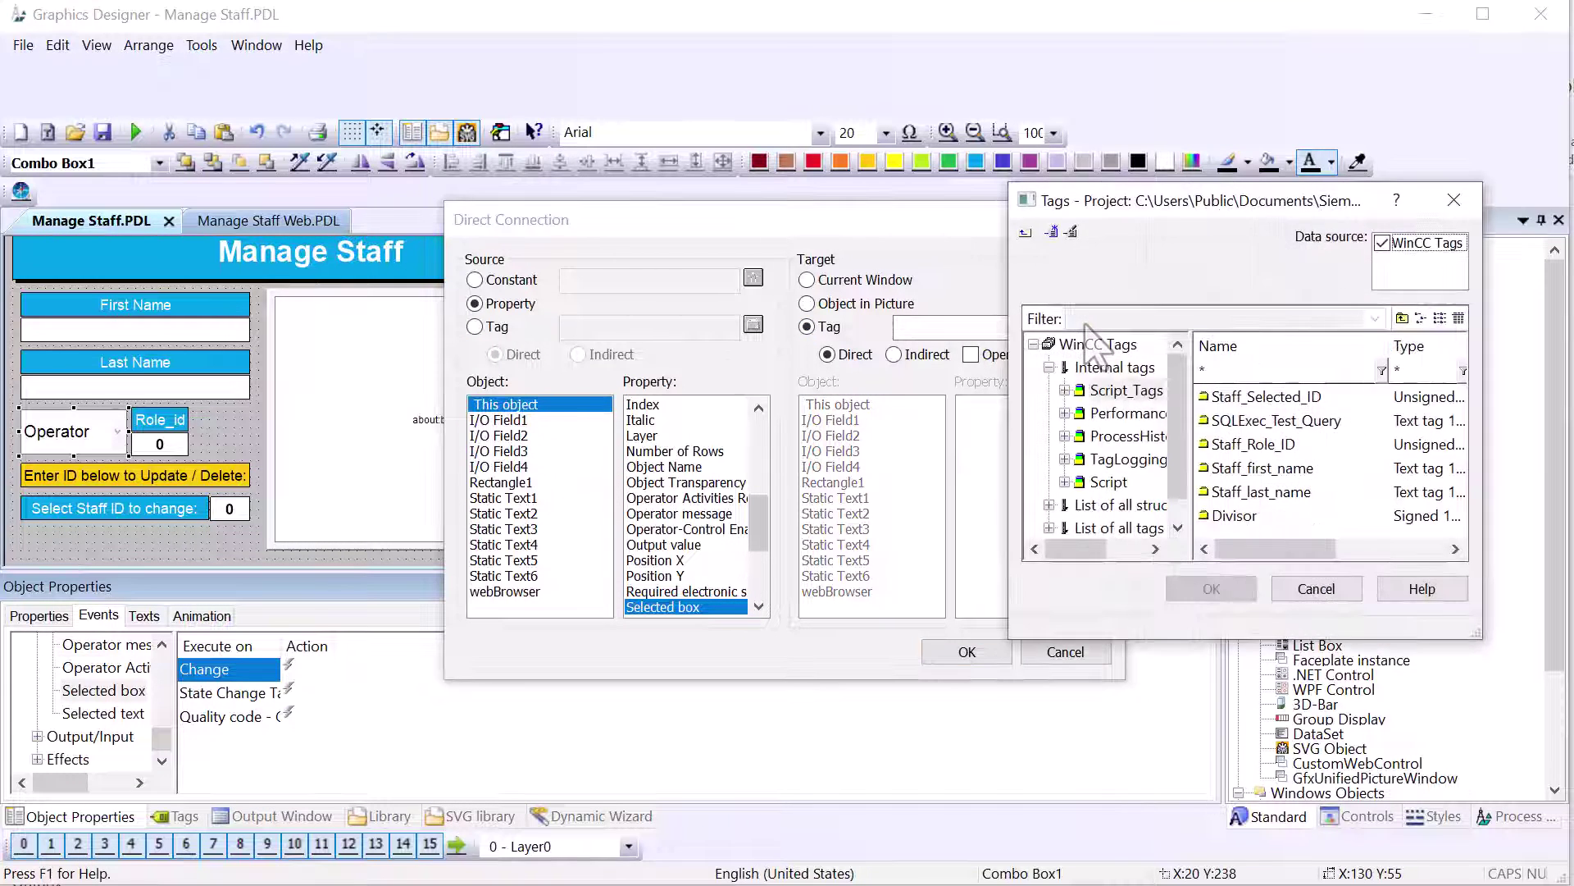
pyautogui.click(1250, 449)
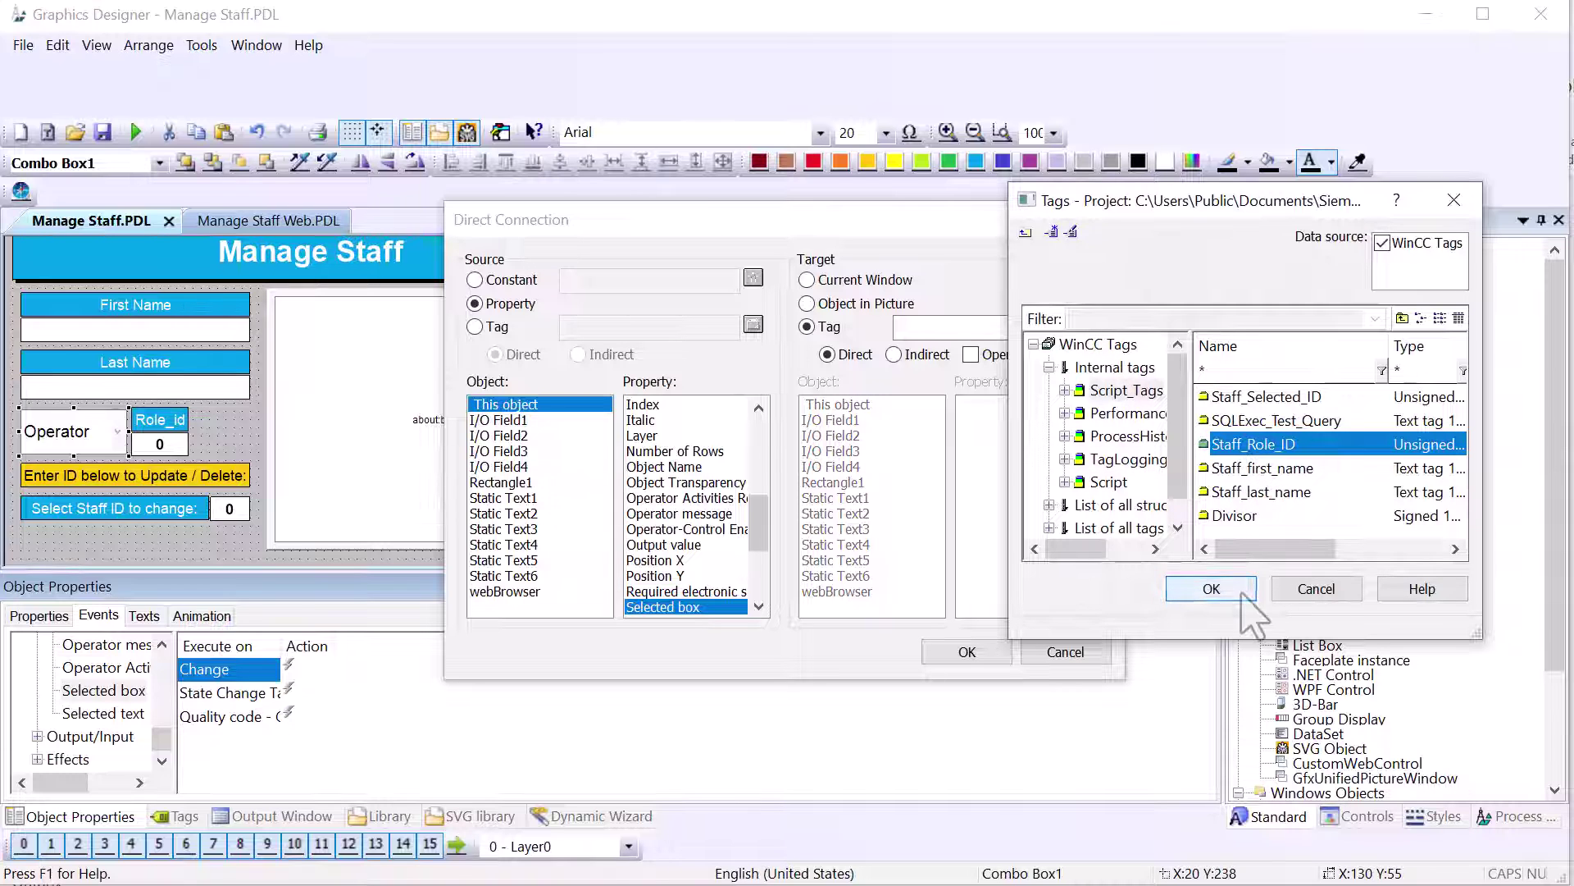
pyautogui.click(1211, 589)
pyautogui.click(967, 652)
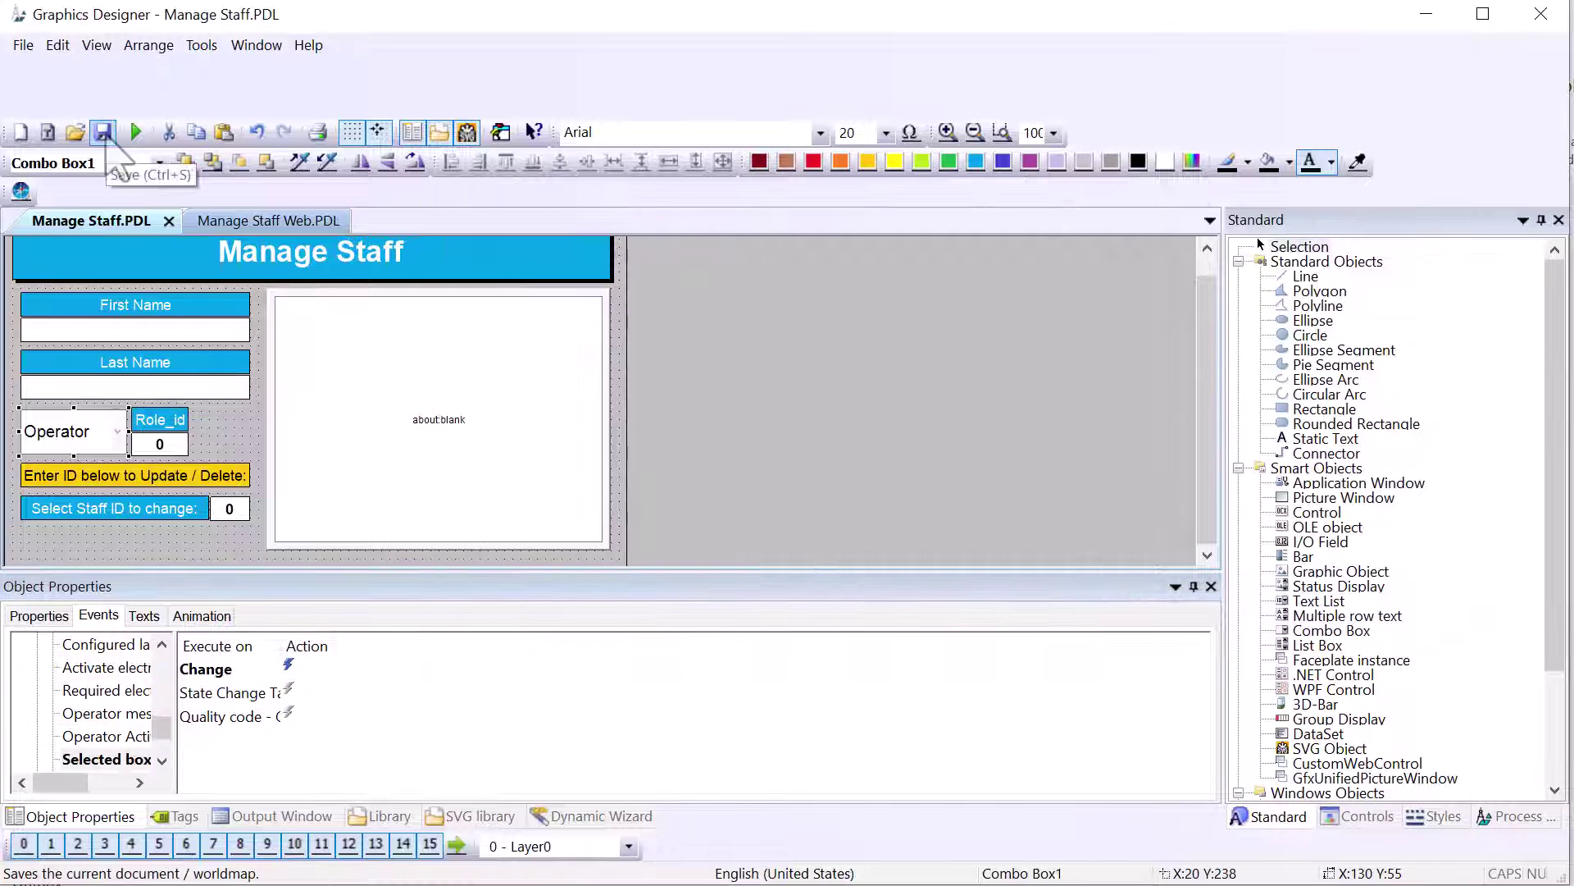
# Step: Add a 60 by 60 button beside the Role_id field with the text Insert
pyautogui.scroll(-3, 1320, 660)
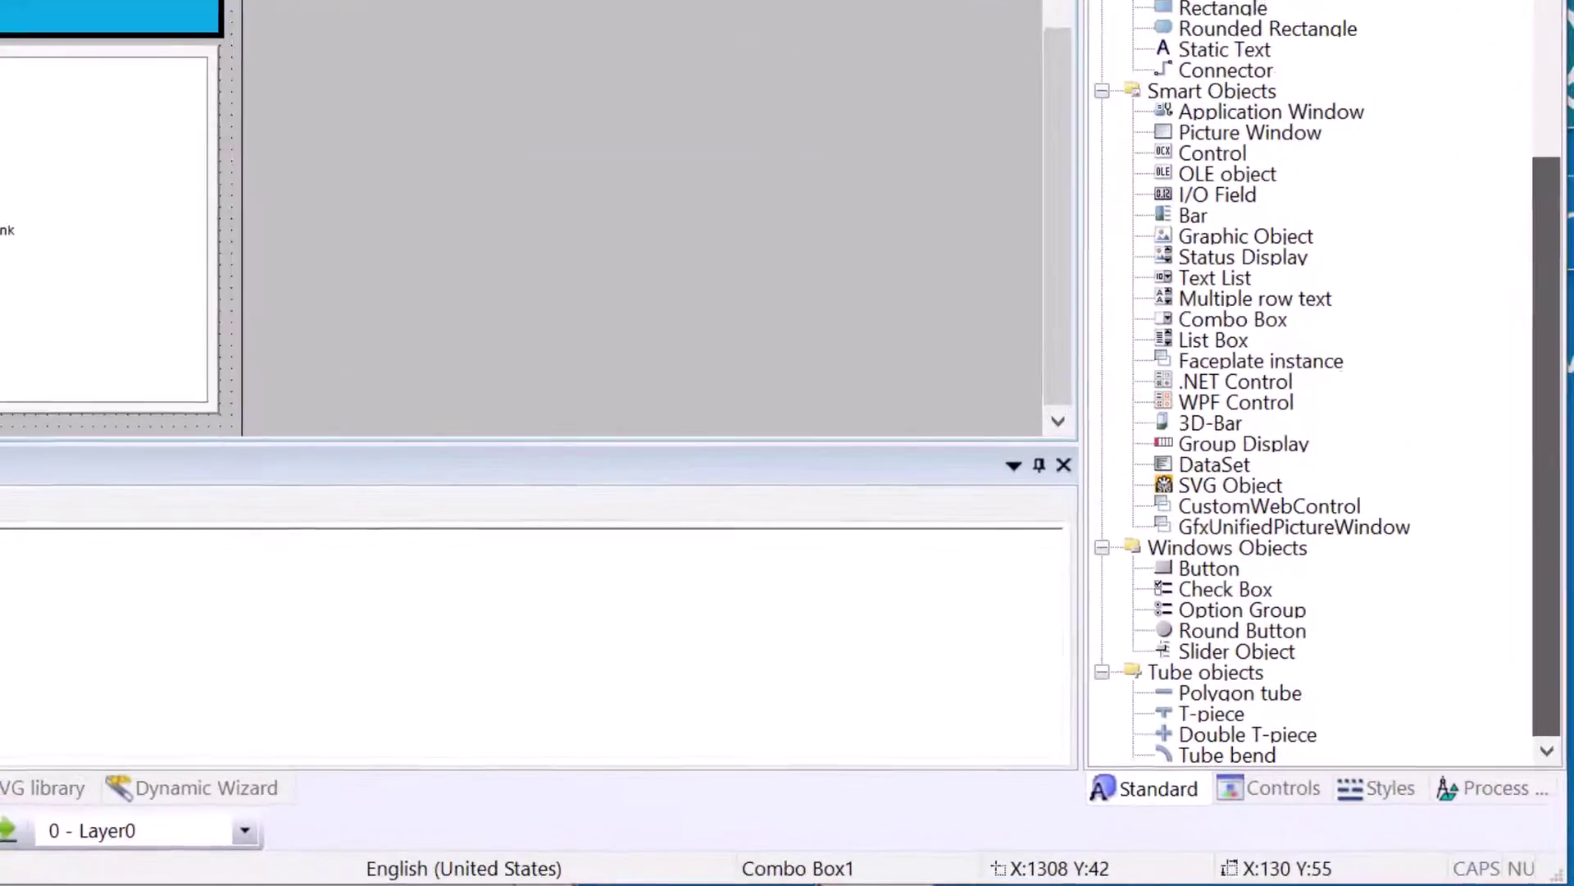
pyautogui.click(1193, 544)
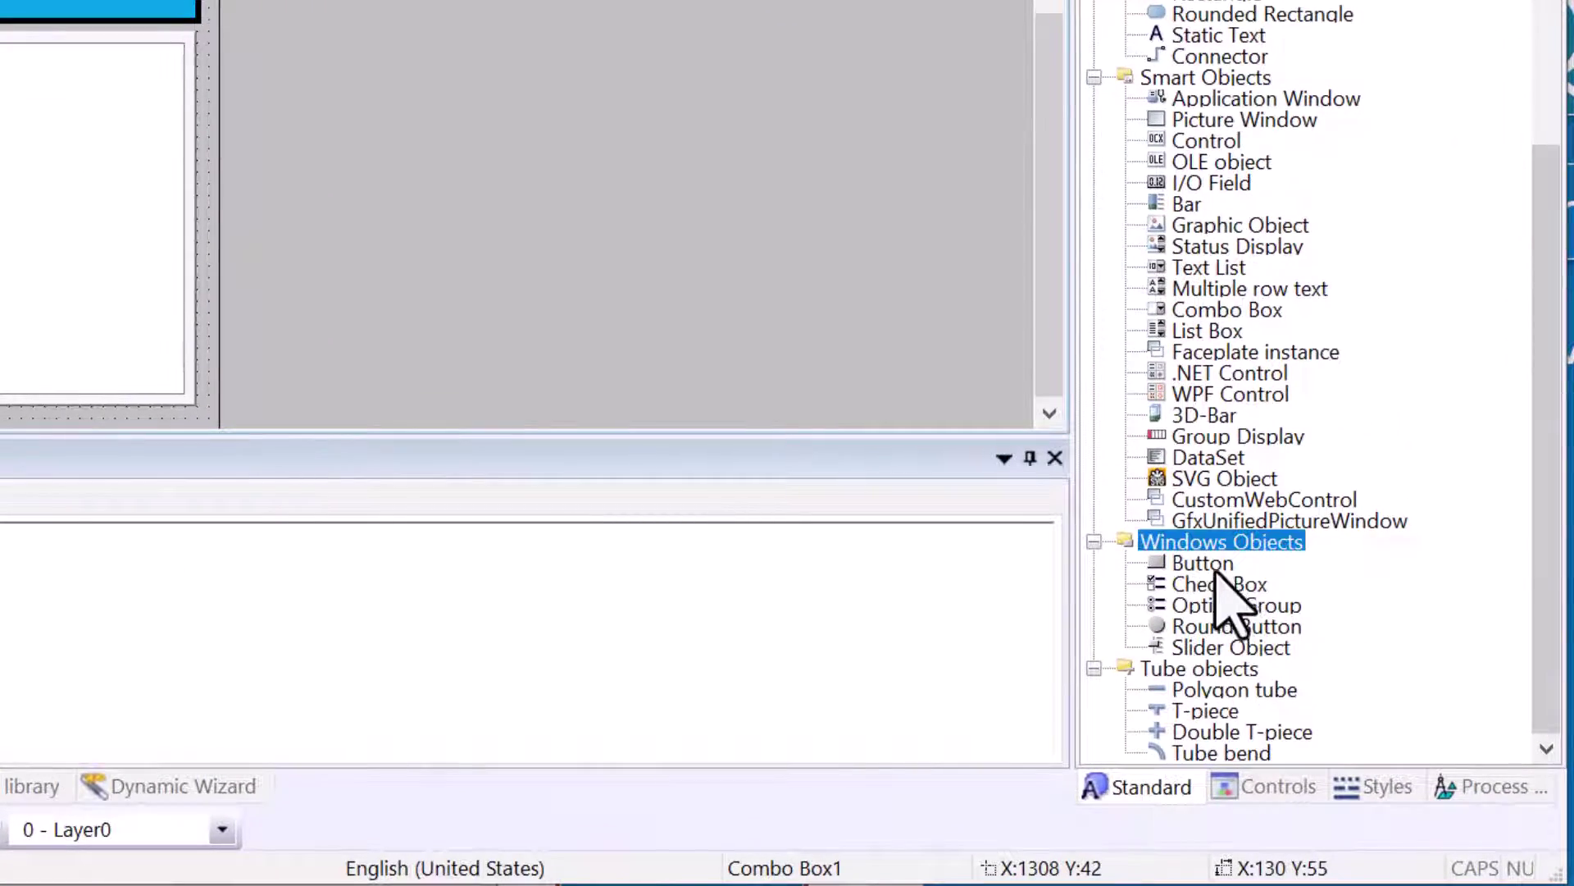
pyautogui.click(1214, 569)
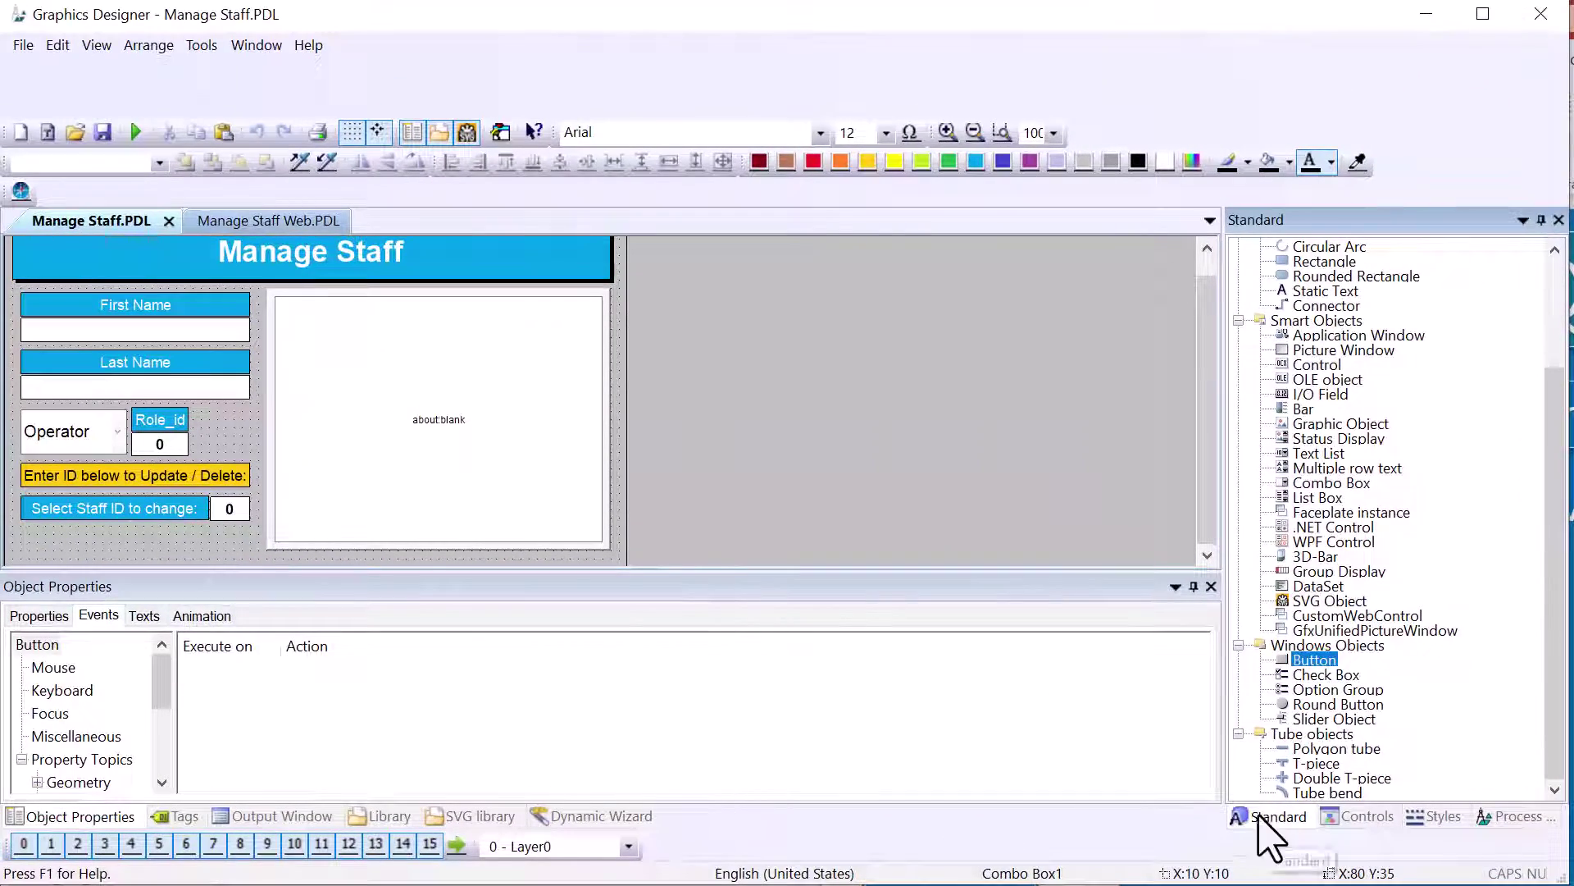
pyautogui.moveTo(195, 411); pyautogui.dragTo(248, 451)
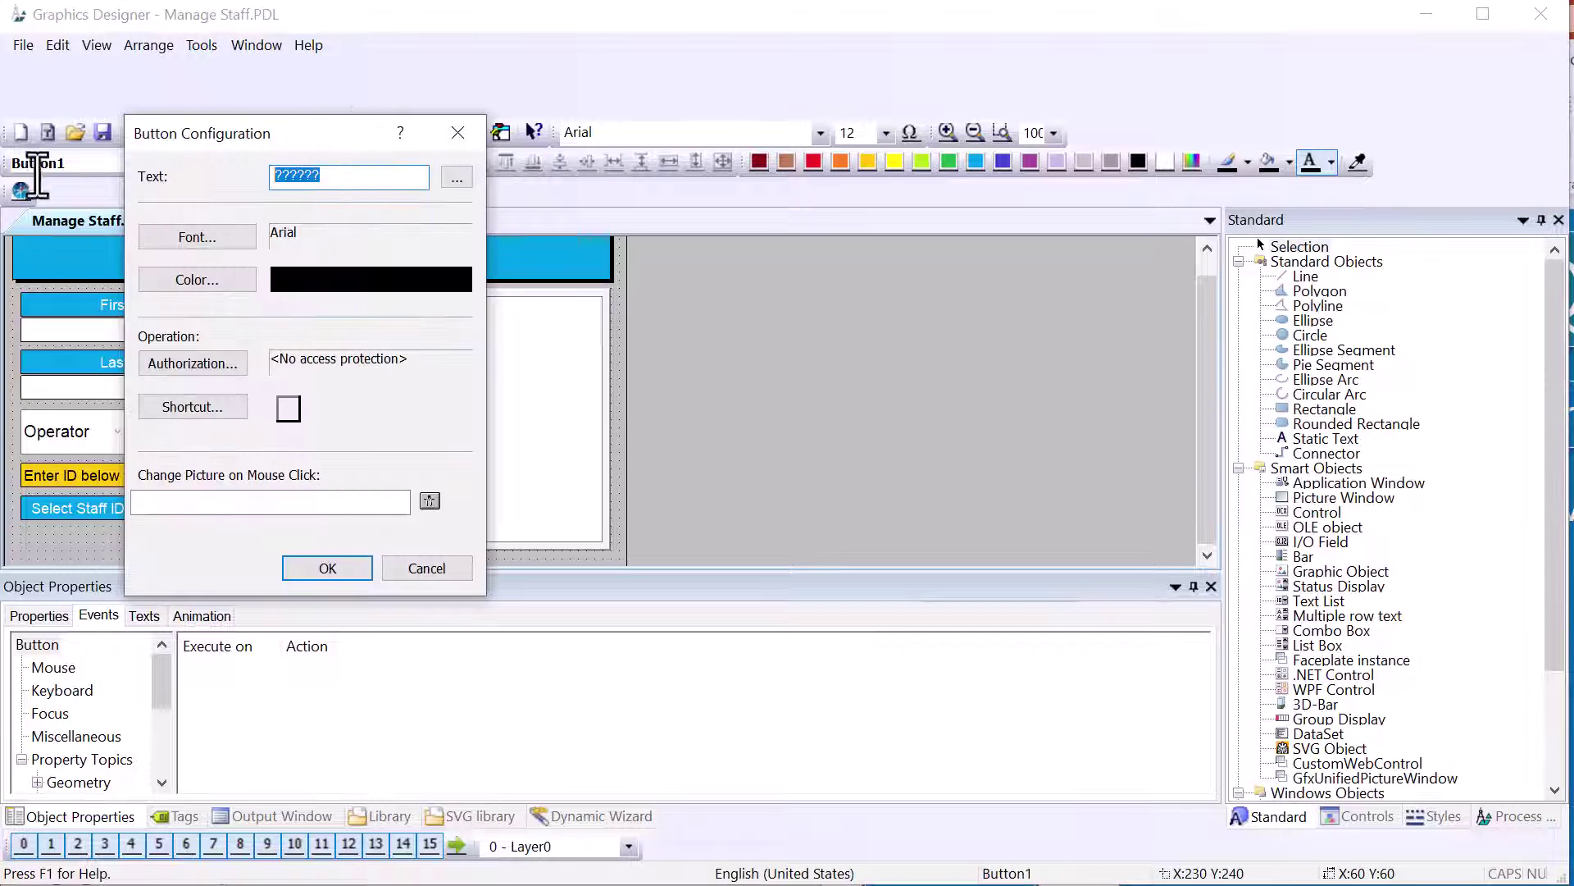
pyautogui.write('Insert')
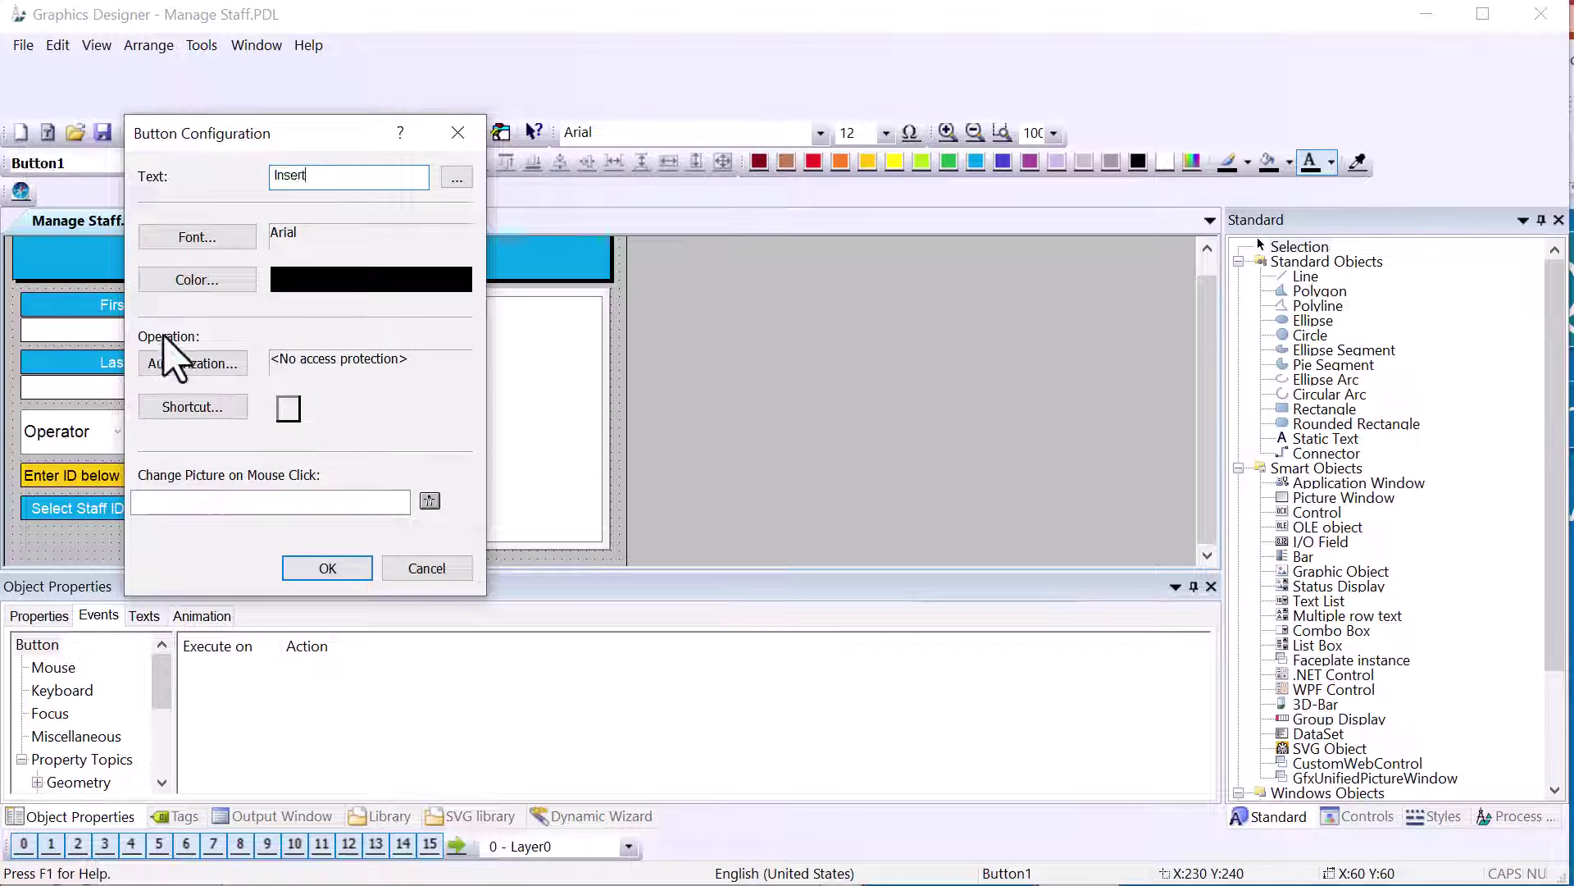
pyautogui.press('Return')
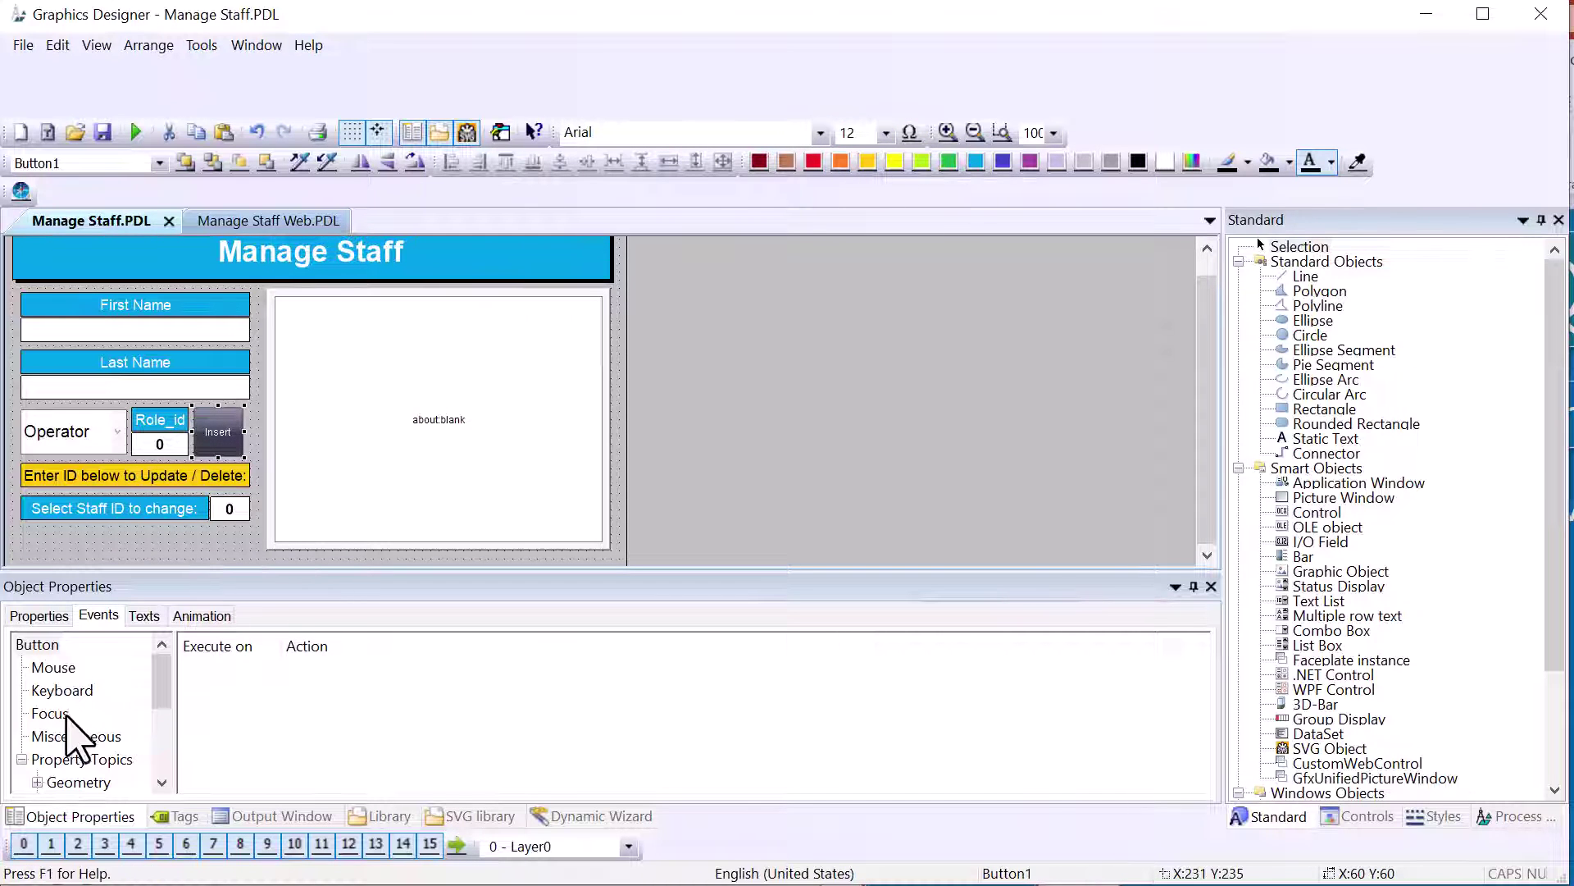
# Step: Set the Insert button's Global Color Scheme effect to No
pyautogui.click(22, 619)
pyautogui.scroll(-1, 70, 767)
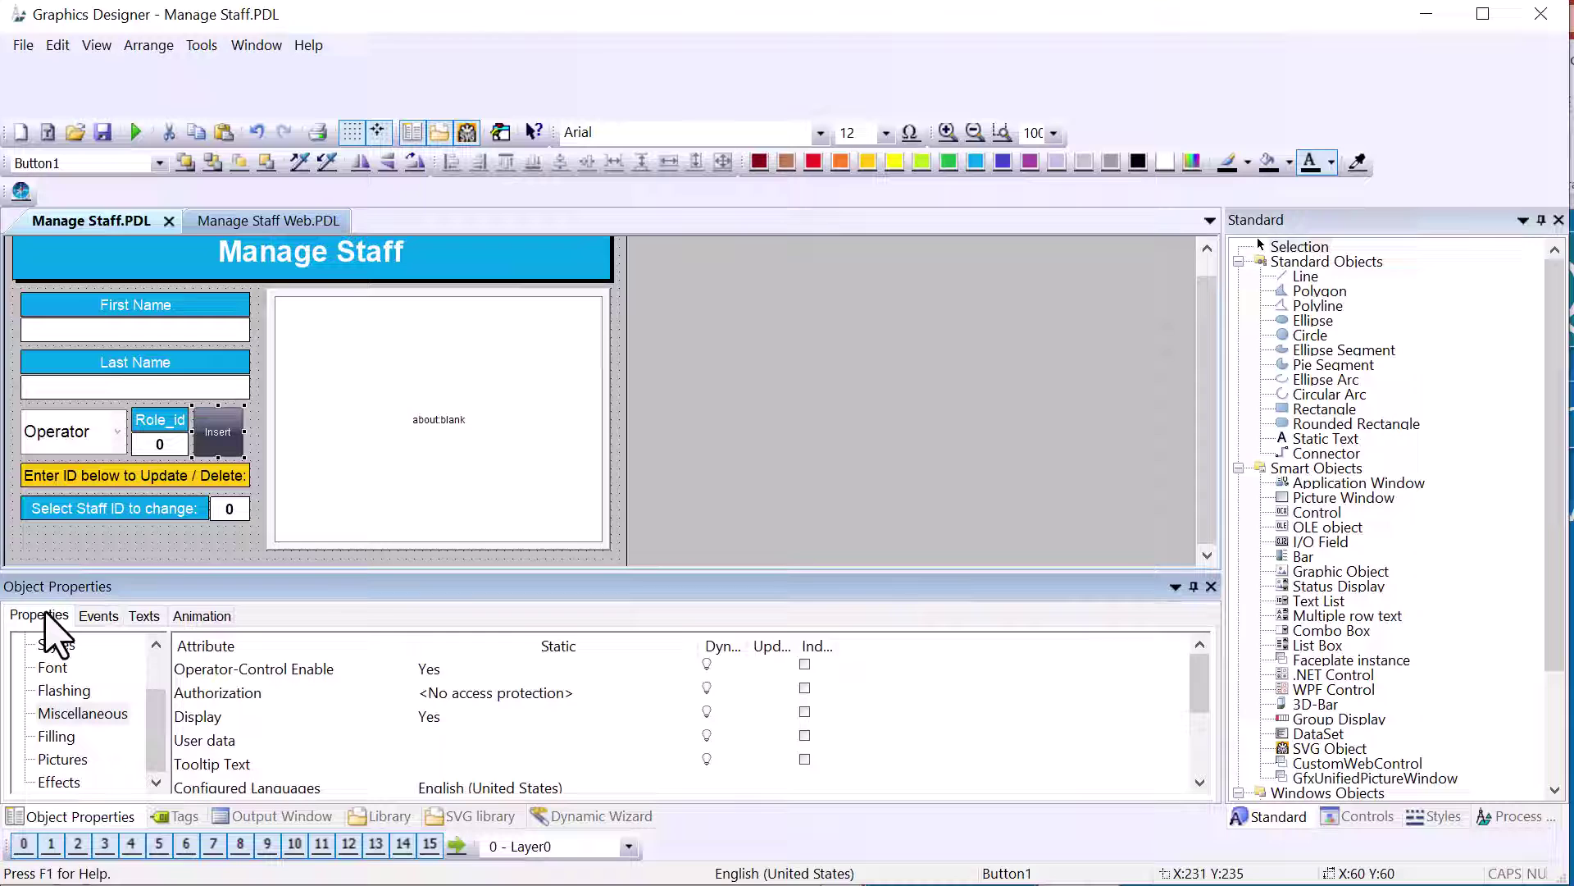
pyautogui.click(72, 783)
pyautogui.doubleClick(209, 693)
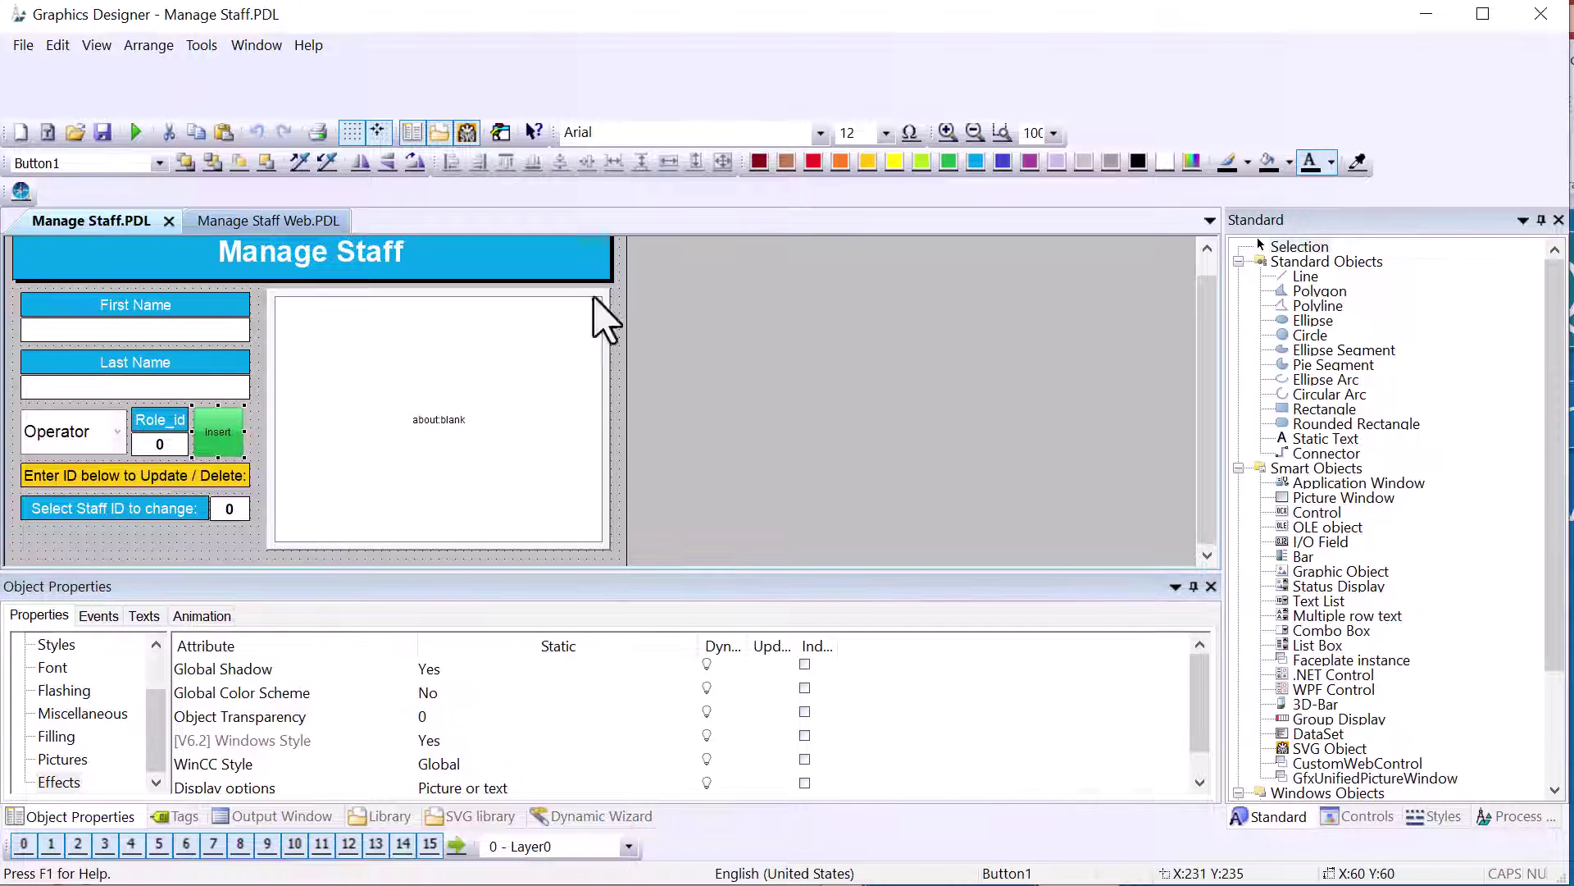
# Step: Set the Insert button's font size to 20 and its text color to white
pyautogui.click(886, 133)
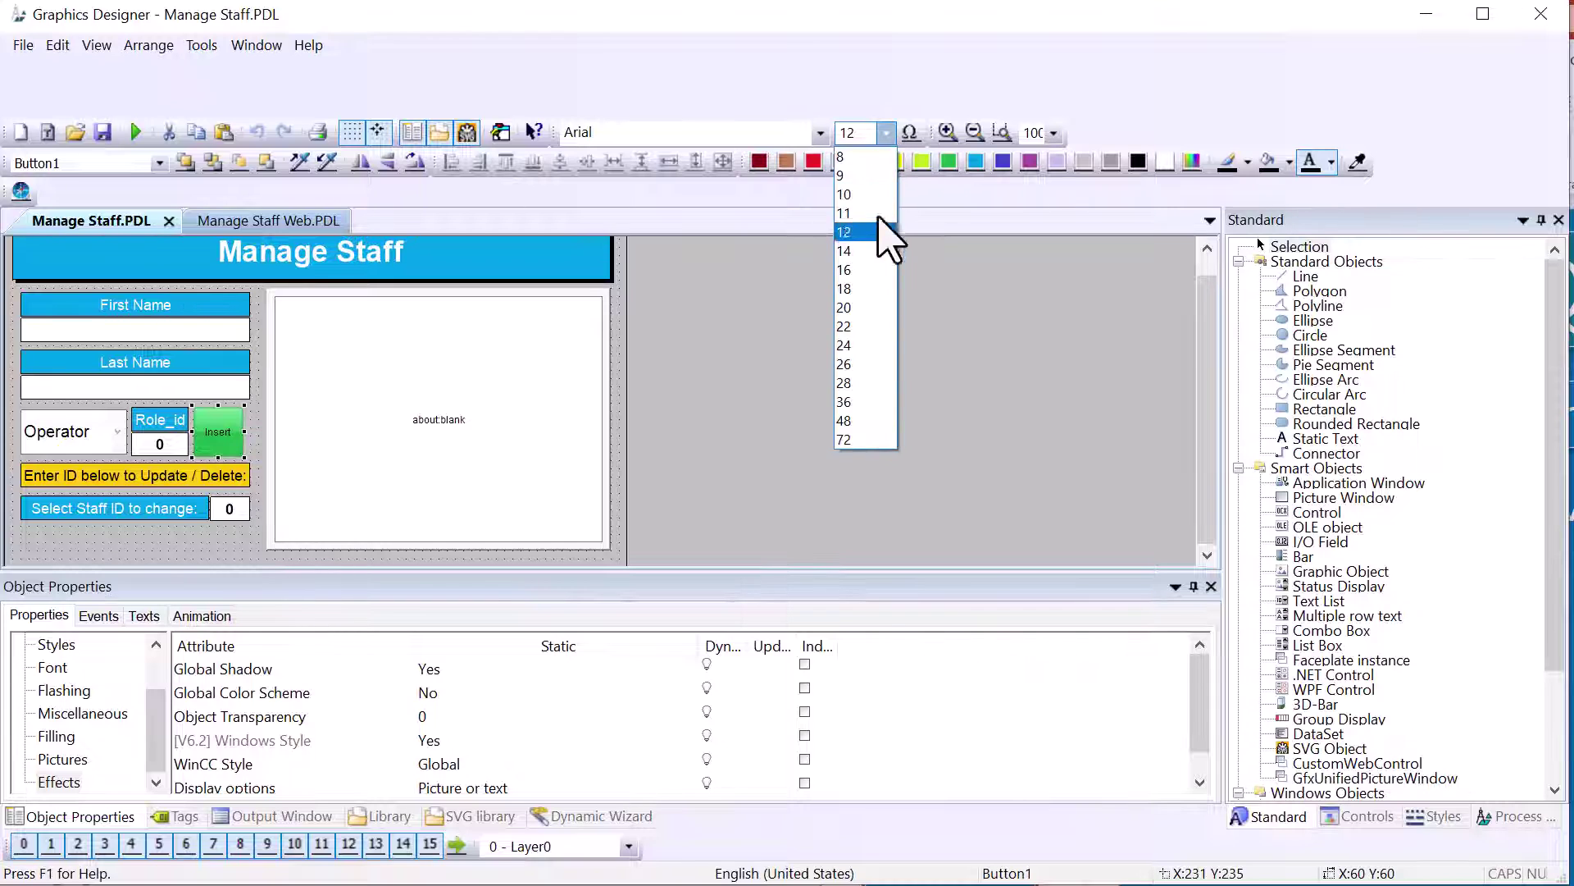
pyautogui.click(894, 330)
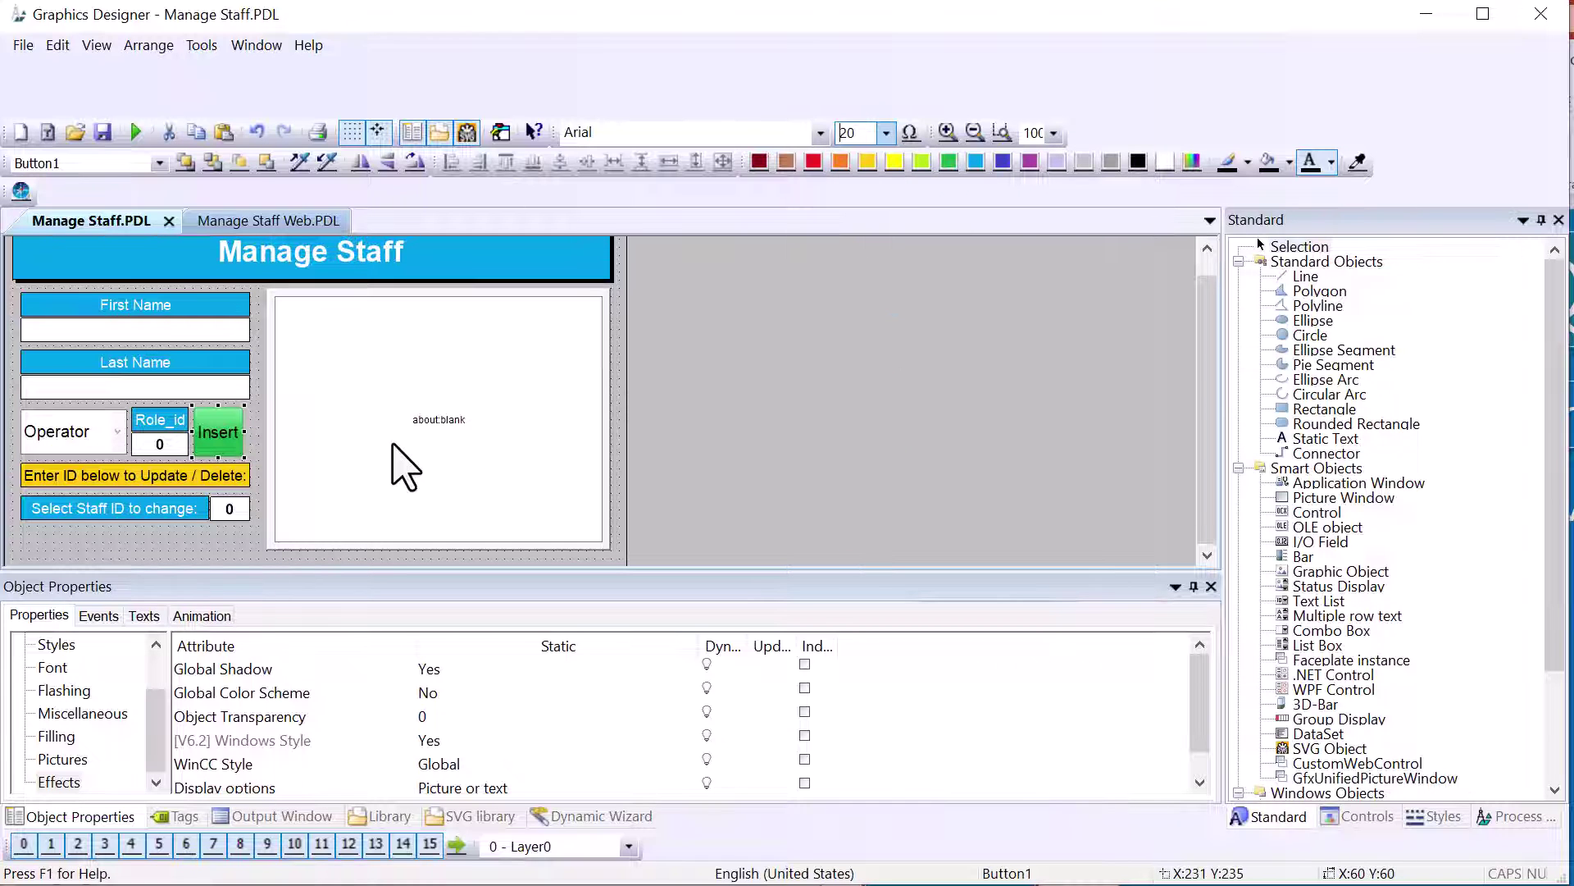
pyautogui.click(1331, 161)
pyautogui.click(1349, 201)
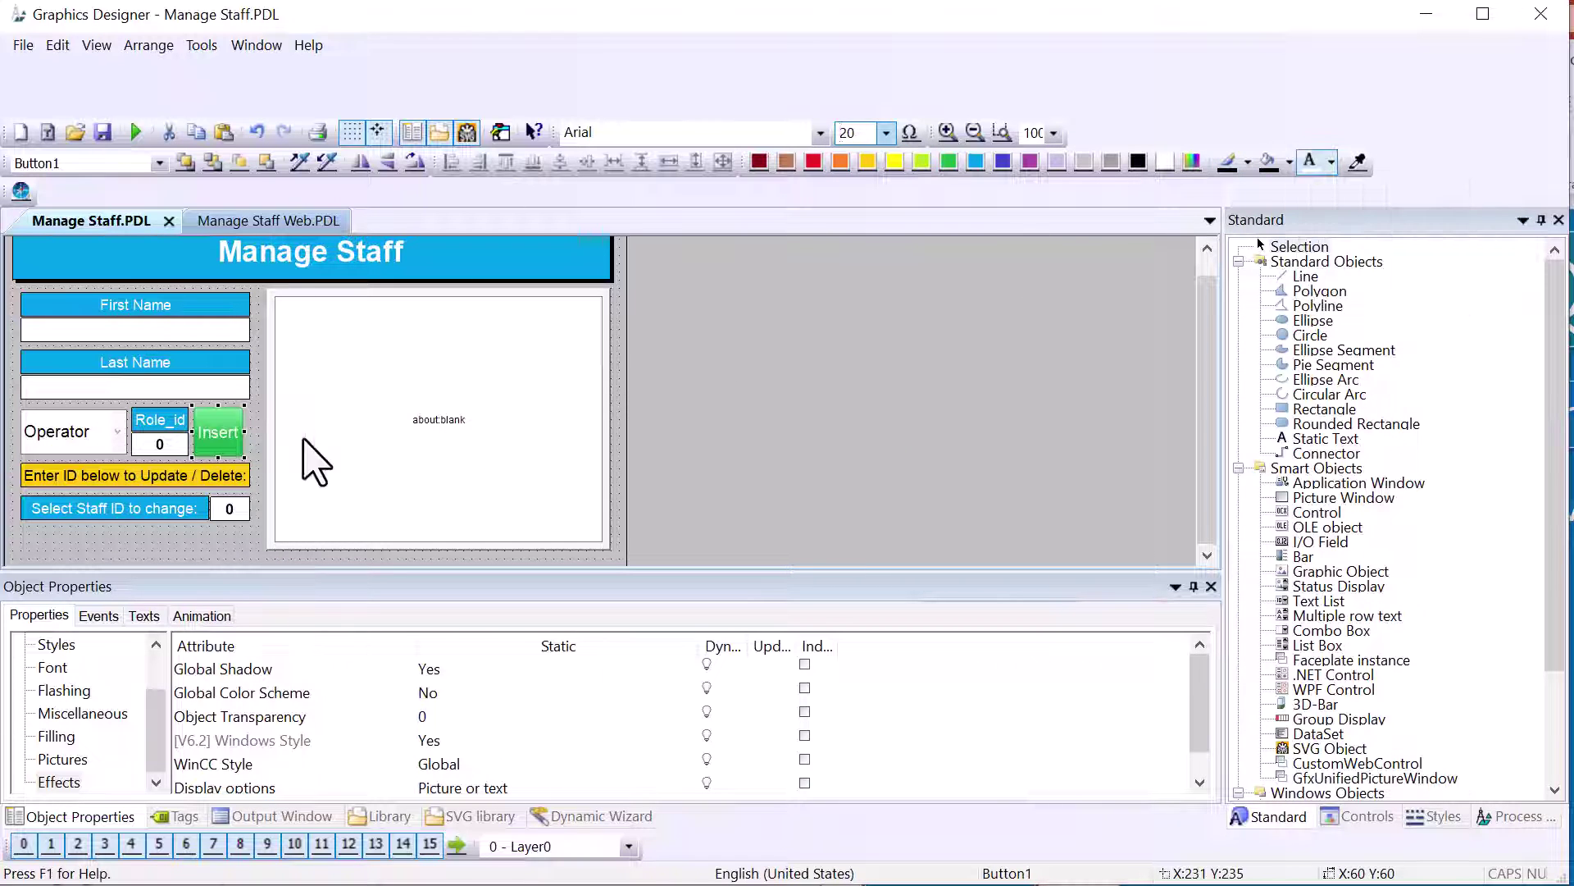
# Step: Place a copy of the Insert button, sized 69 by 50, below the Select Staff ID label and set its text to Update
pyautogui.rightClick(220, 433)
pyautogui.click(261, 492)
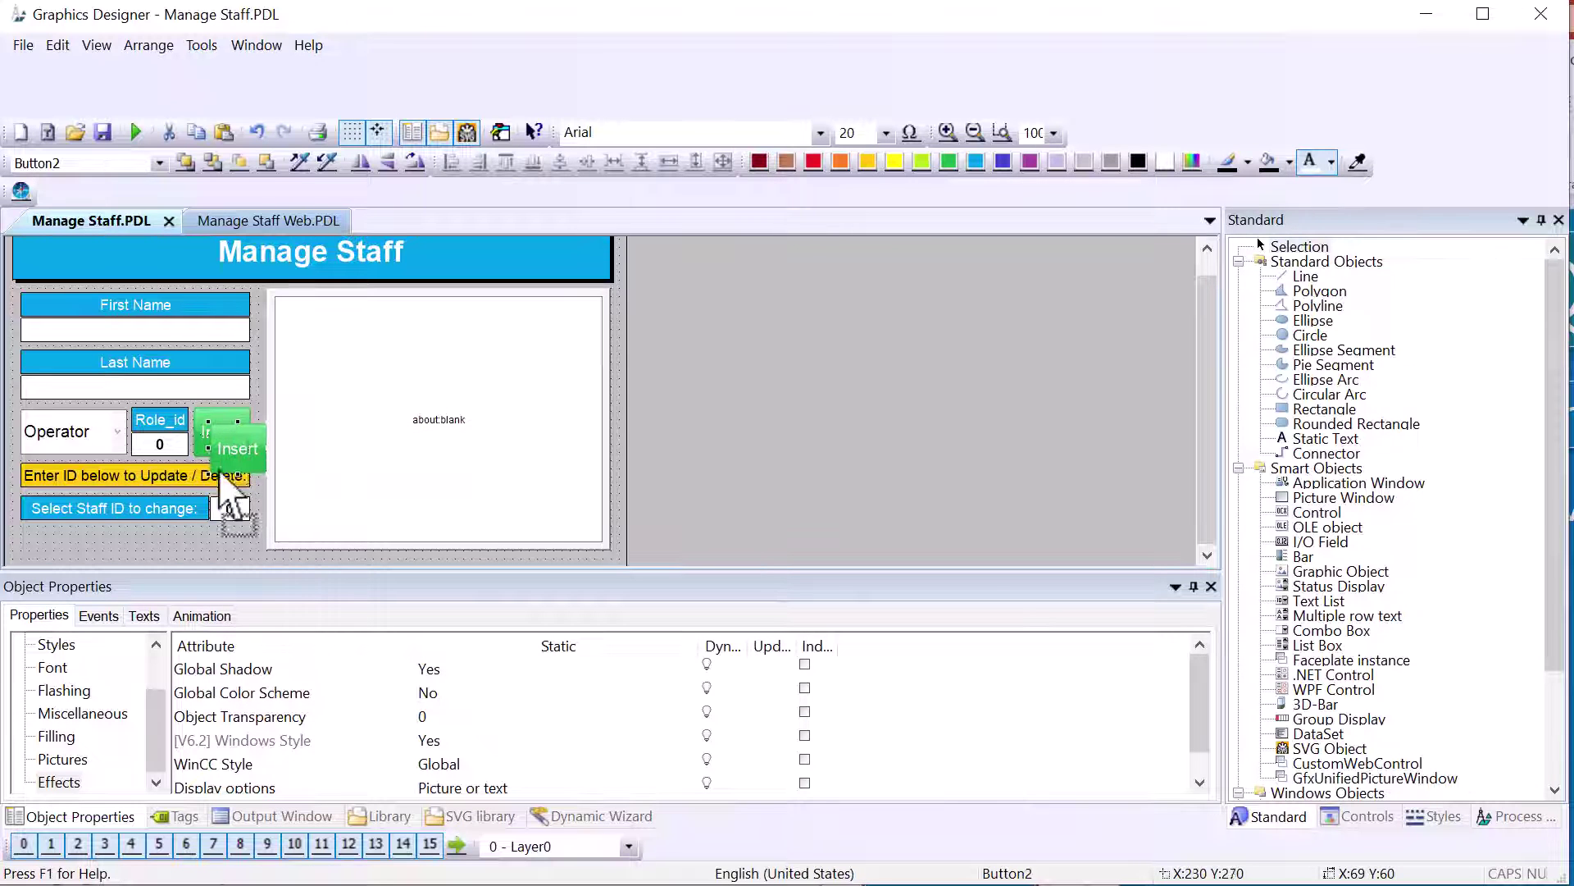
pyautogui.moveTo(218, 468); pyautogui.dragTo(51, 522)
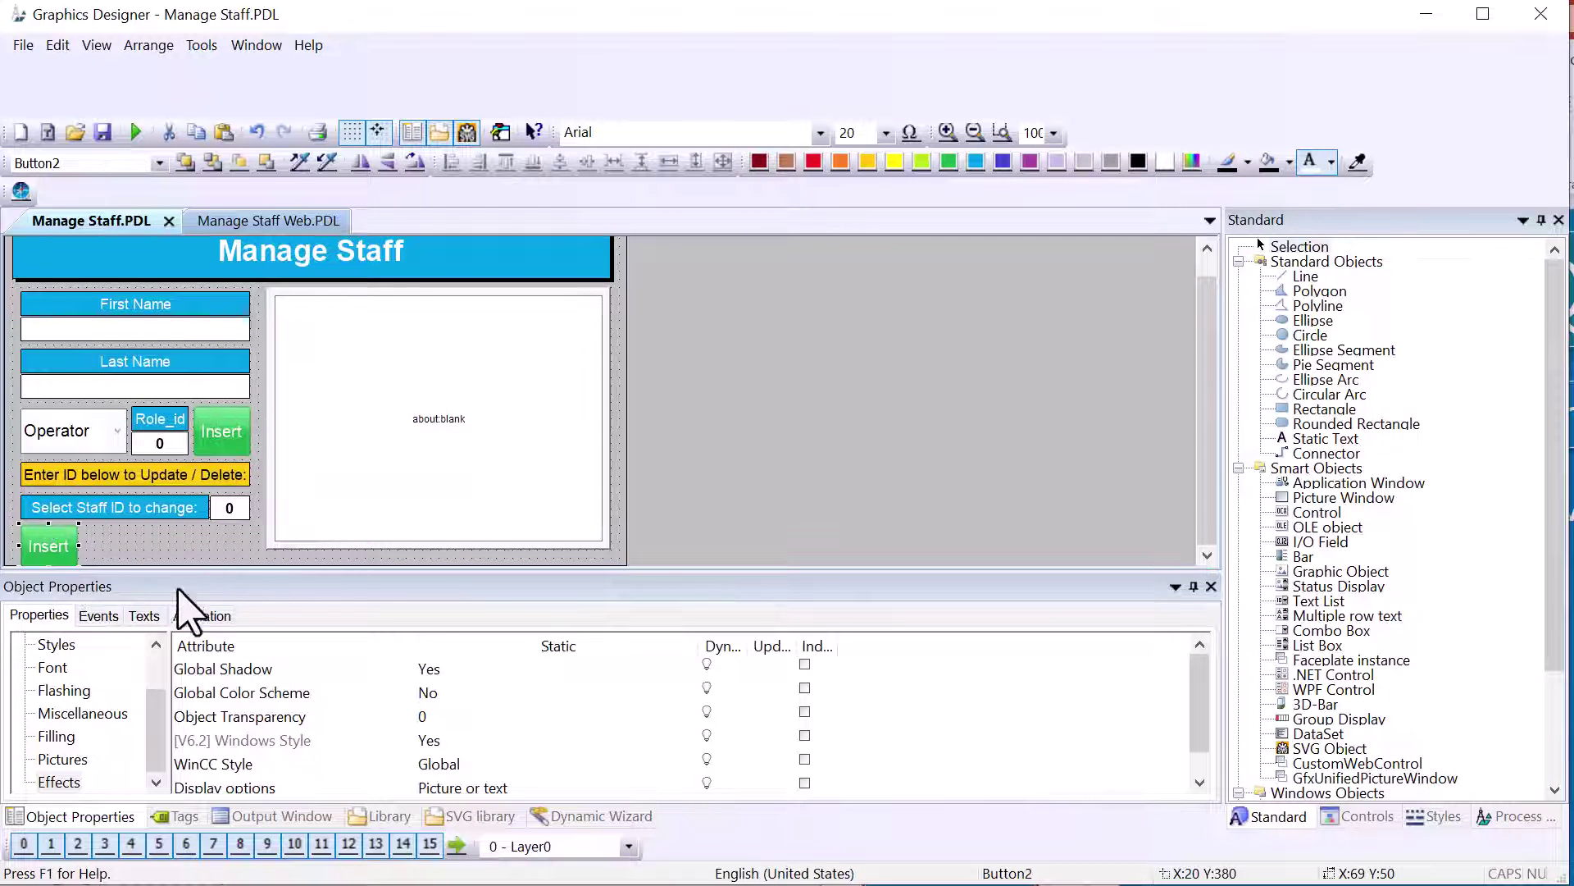
pyautogui.click(54, 667)
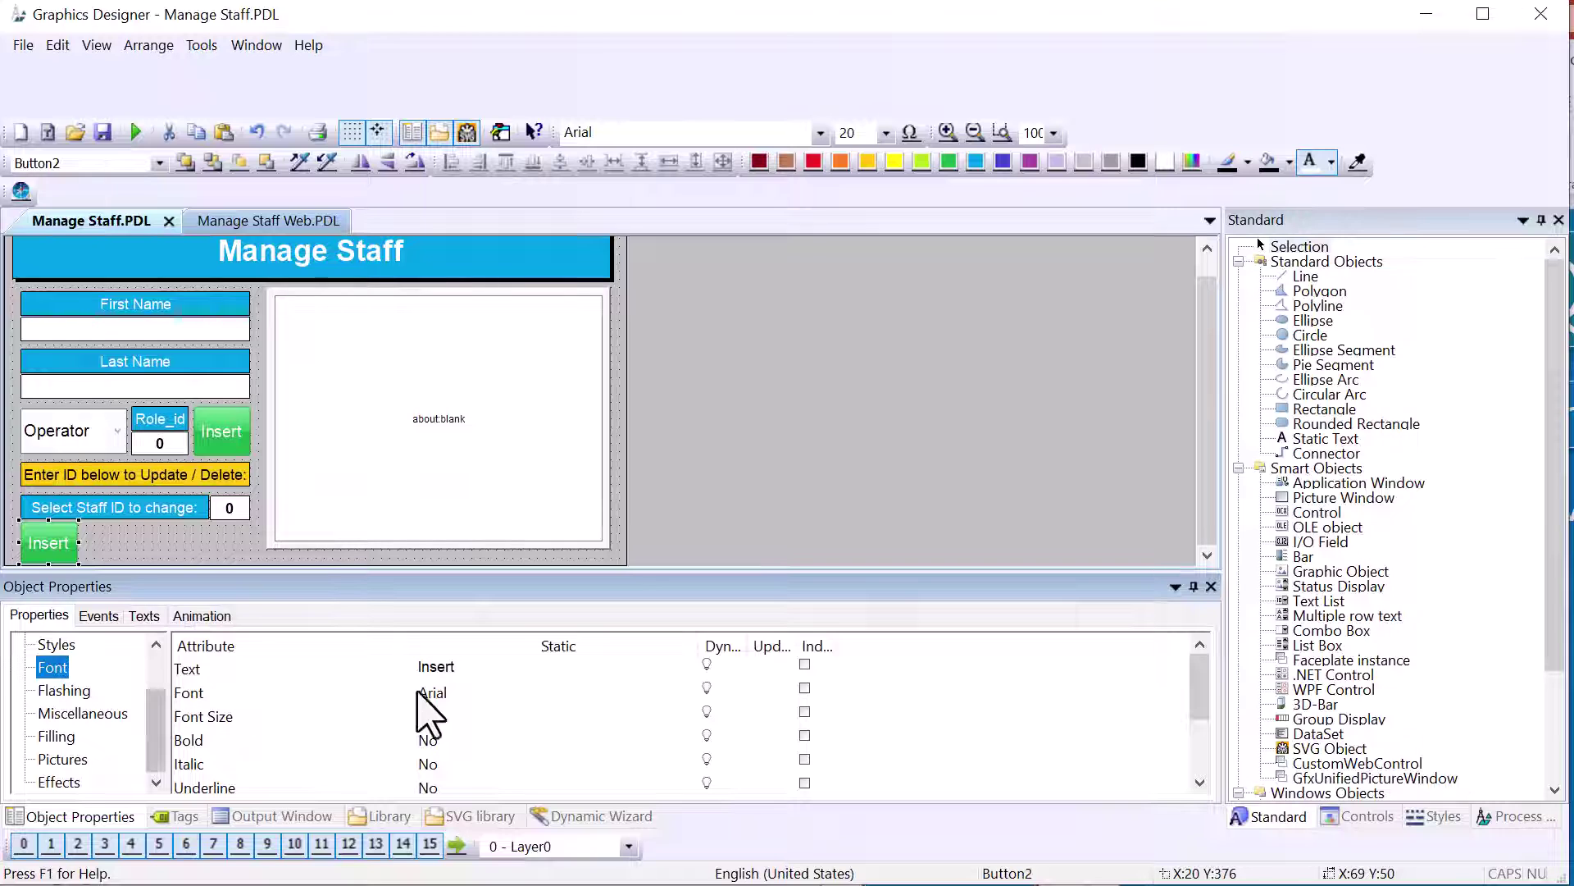
pyautogui.doubleClick(449, 666)
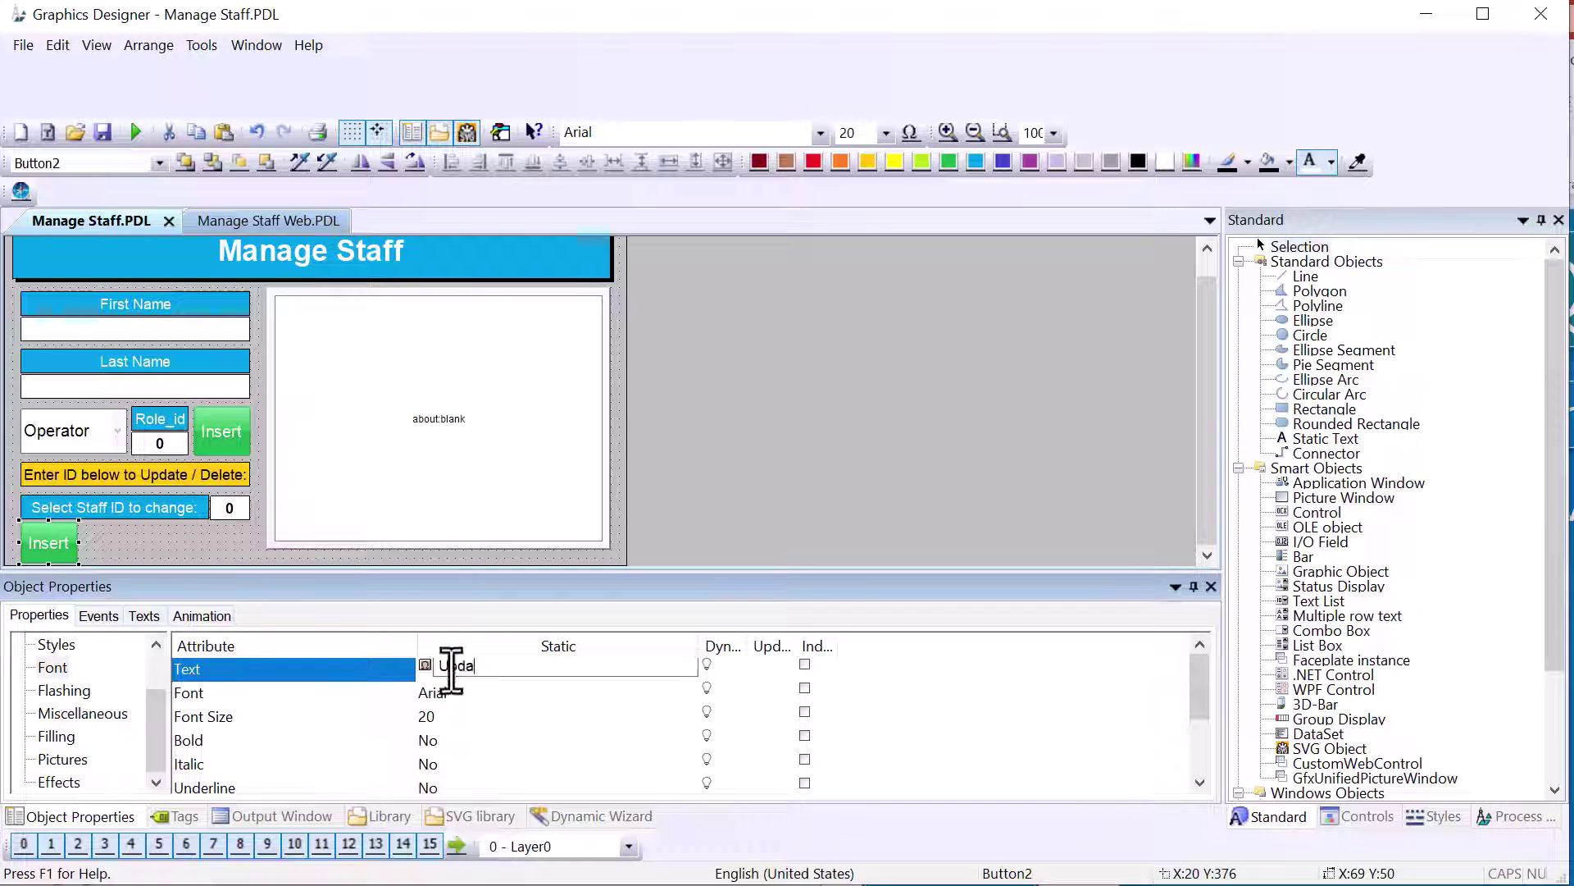
pyautogui.write('Update')
# Step: Duplicate the Update button, place the copy directly beside it, and set its text to Delete
pyautogui.rightClick(71, 545)
pyautogui.click(123, 599)
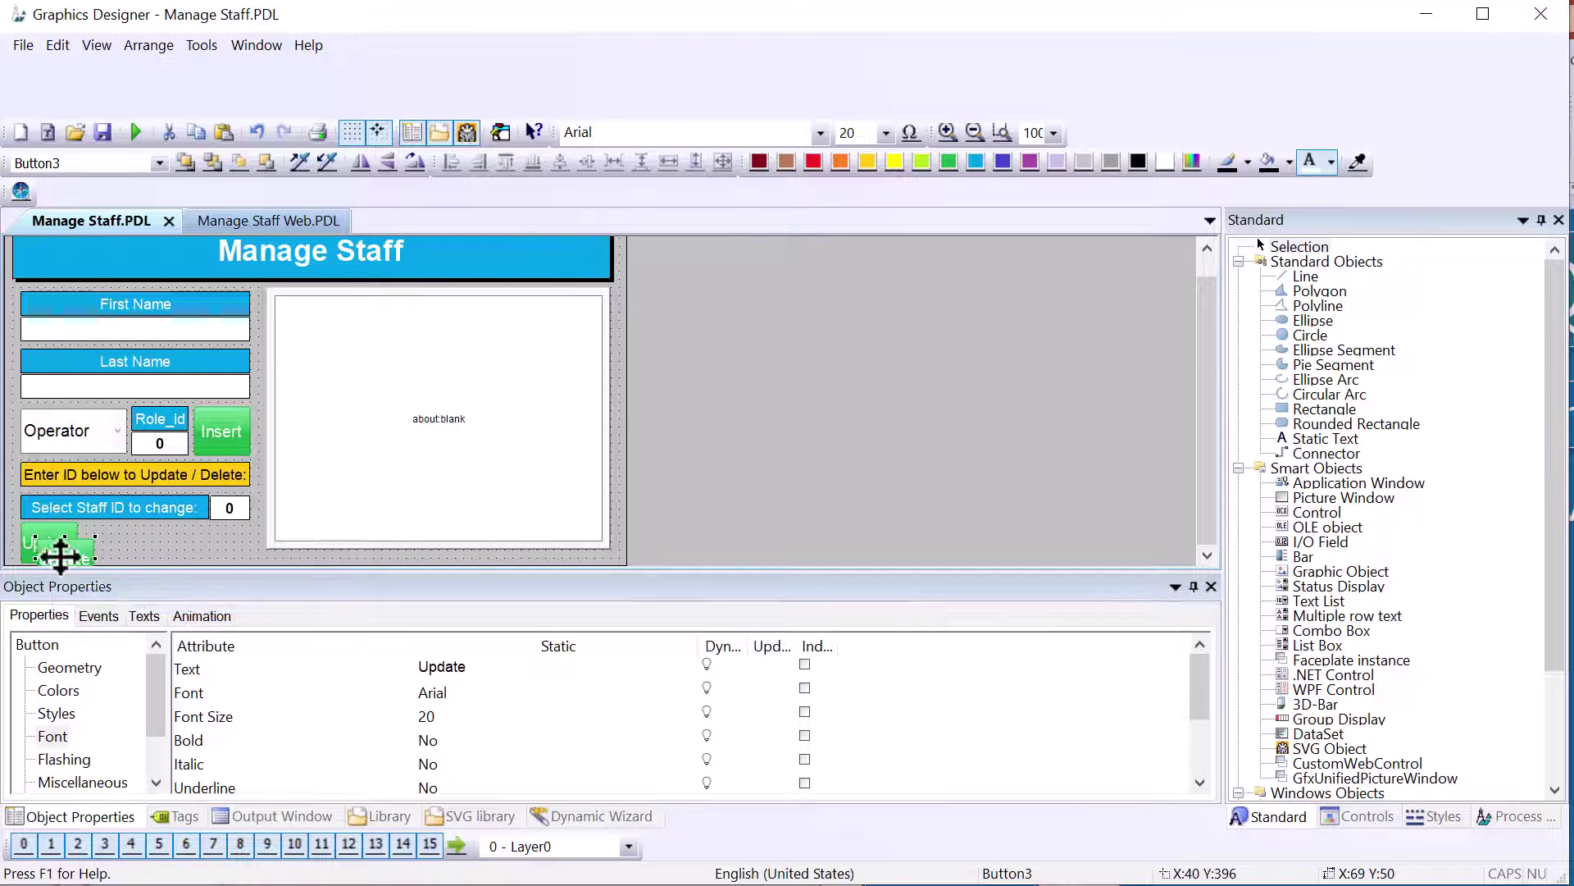
pyautogui.moveTo(60, 552); pyautogui.dragTo(143, 554)
pyautogui.doubleClick(432, 666)
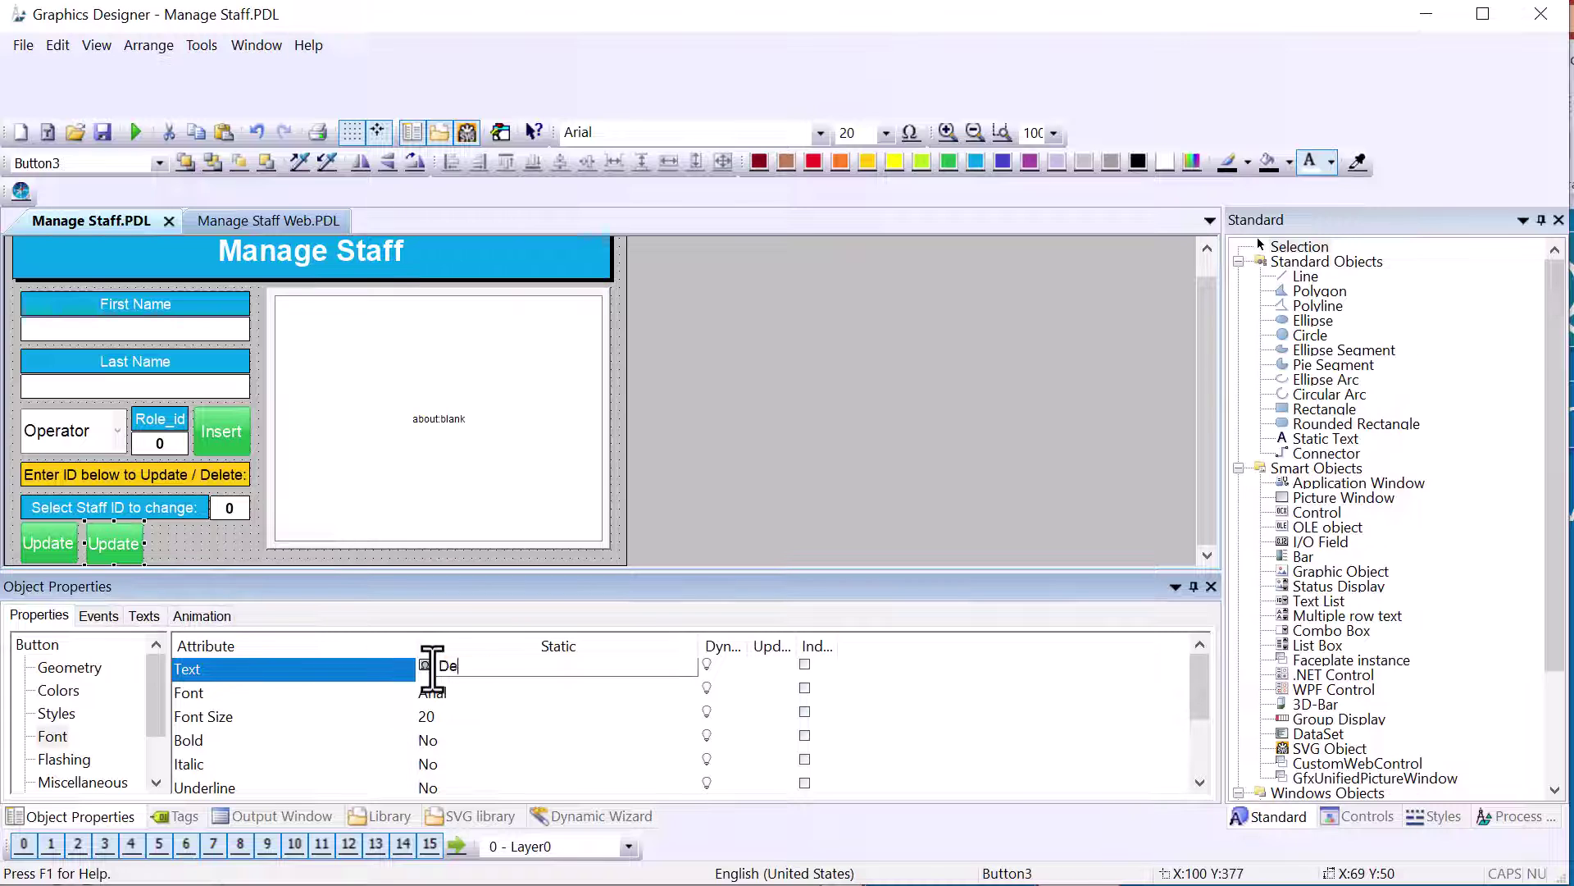
pyautogui.press('Return')
# Step: Color the Delete button red and the Update button dark blue
pyautogui.click(814, 162)
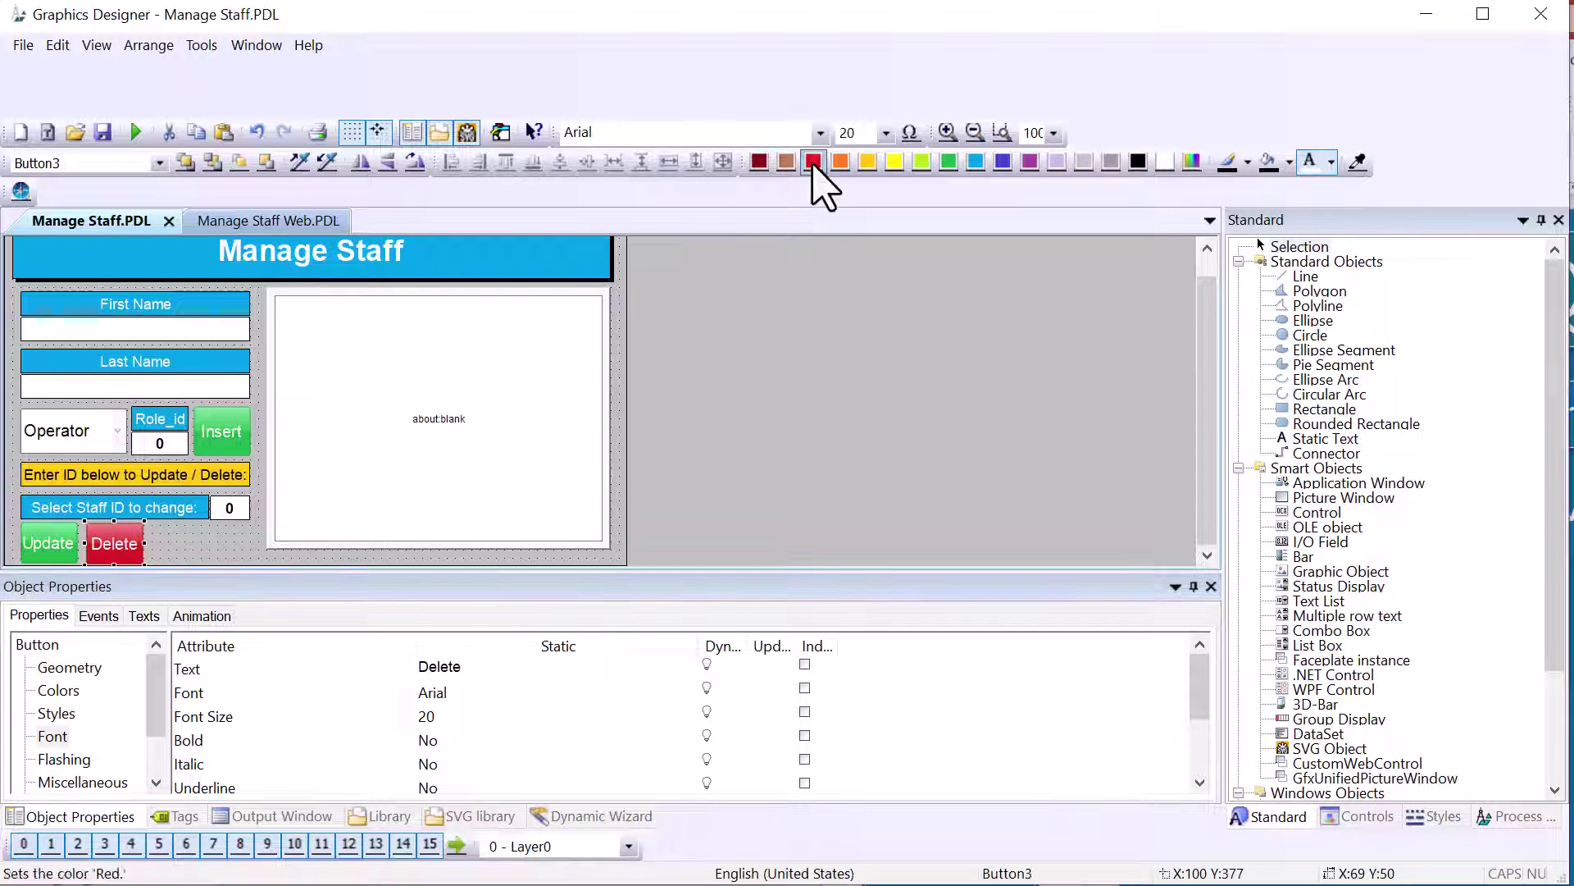
pyautogui.click(48, 543)
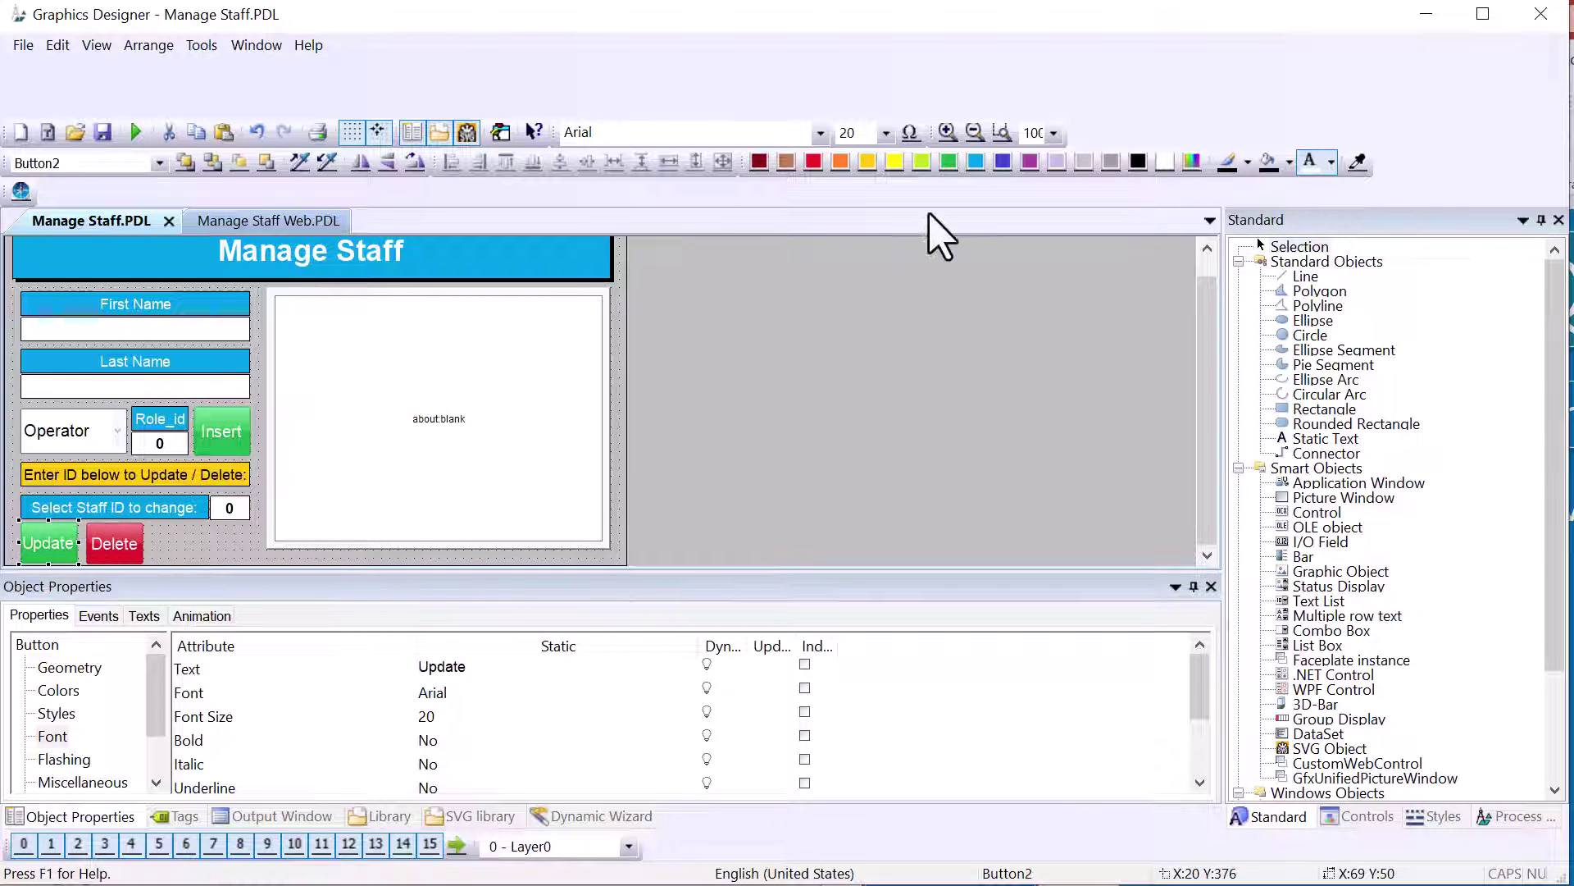
pyautogui.click(1005, 164)
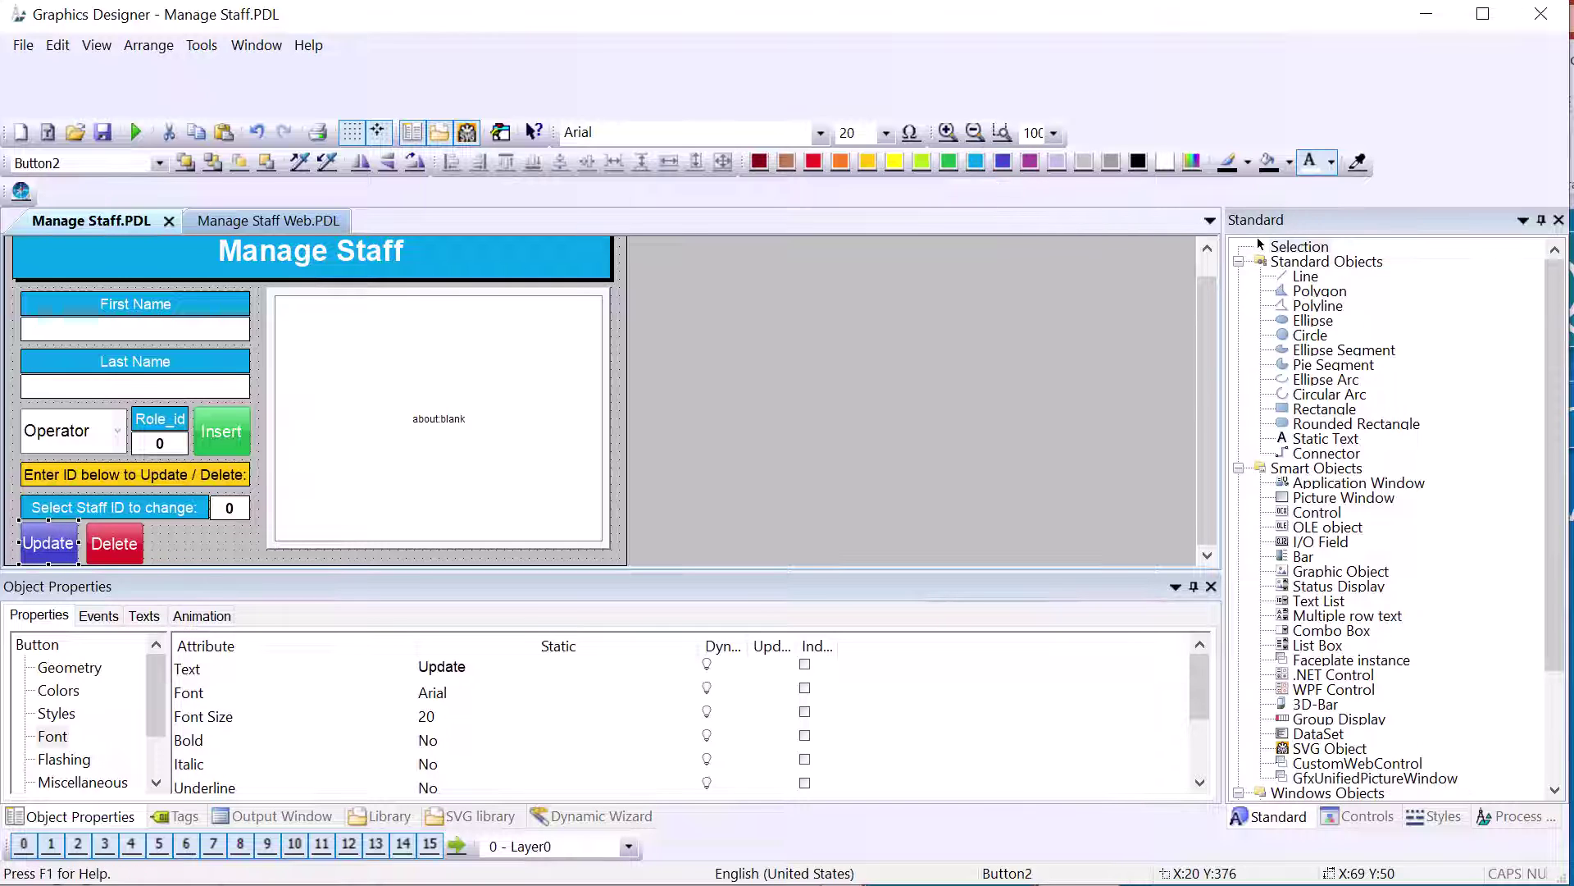
# Step: Nudge all labels, fields and buttons beside the web browser control slightly upward together
pyautogui.moveTo(16, 282); pyautogui.dragTo(279, 574)
pyautogui.press('Up')
pyautogui.press('Up')
pyautogui.press('Up')
pyautogui.press('Up')
pyautogui.press('Up')
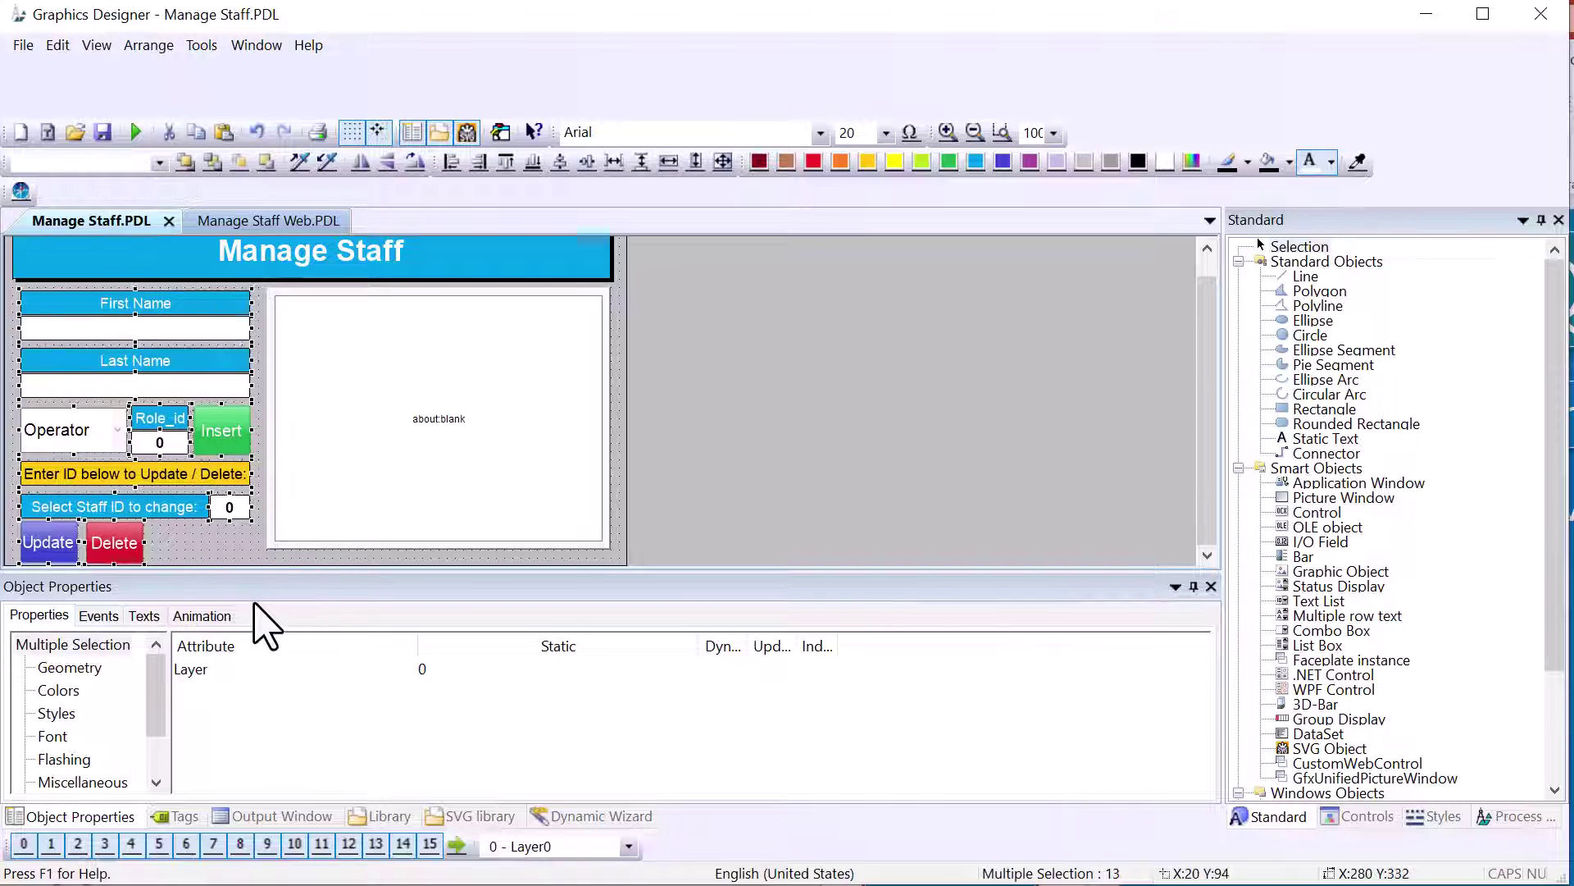
pyautogui.press('Down')
pyautogui.click(202, 551)
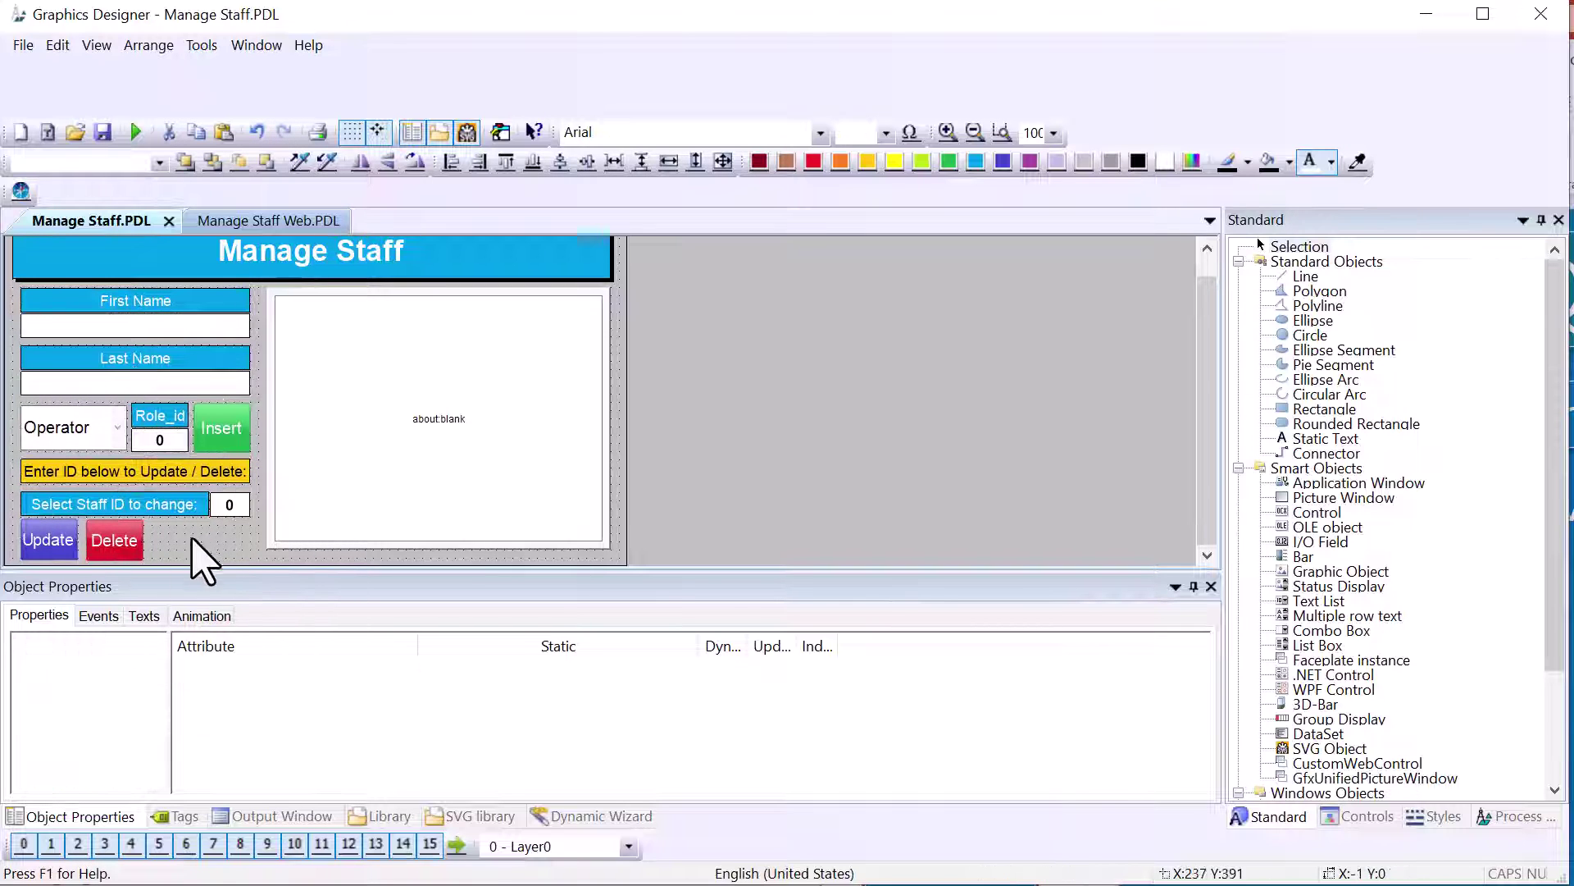
# Step: Give the Insert button's Release Left event a VBS action with the pasted script that inserts the staff entry and refreshes webBrowser
pyautogui.click(45, 545)
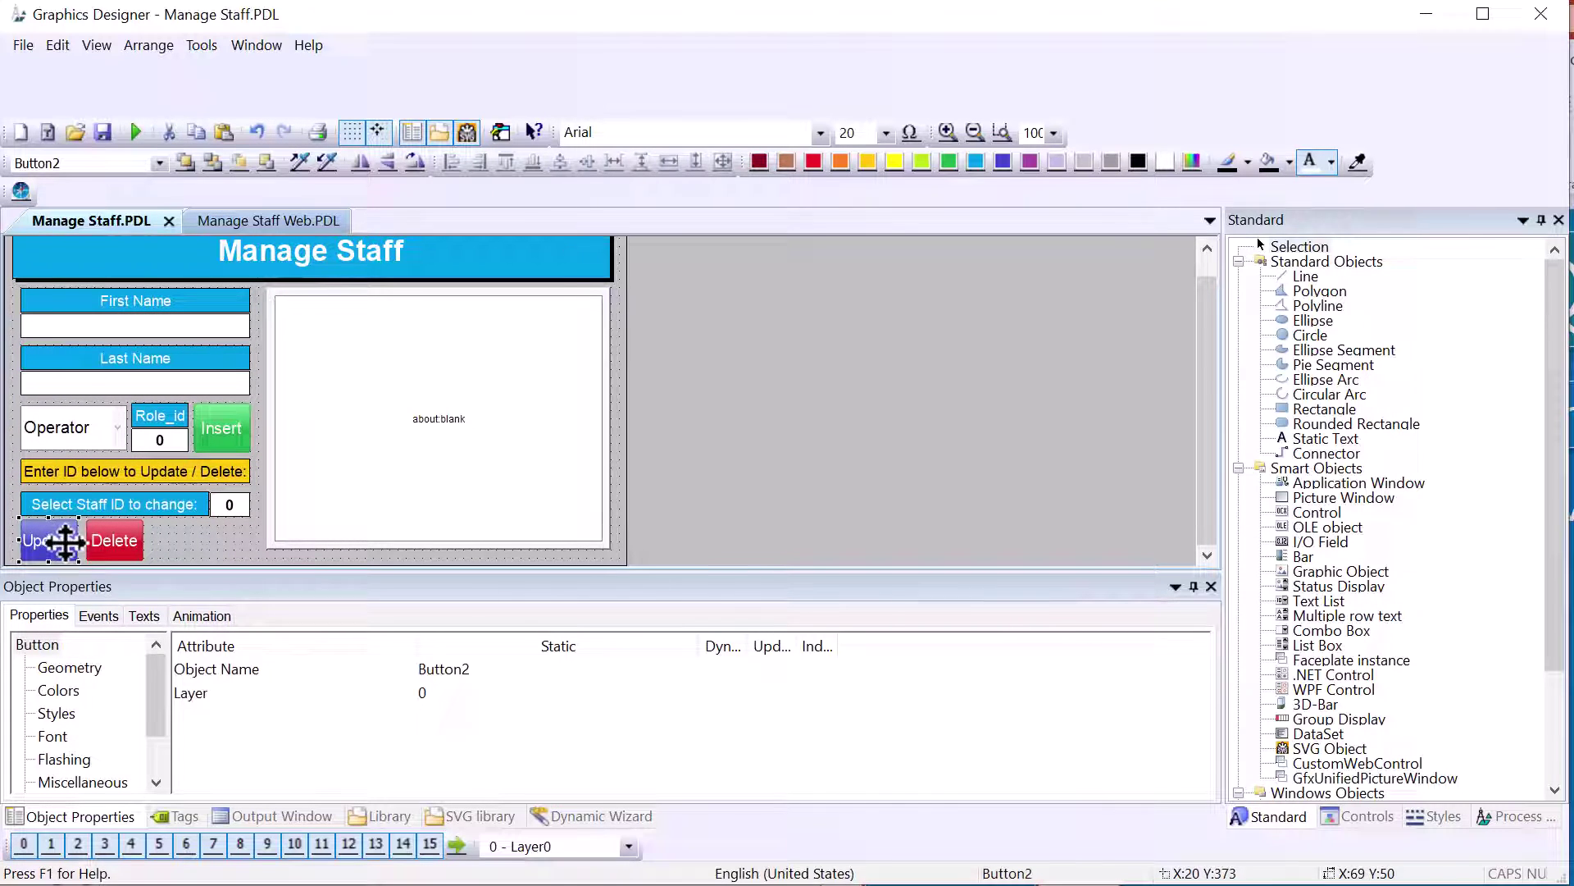
pyautogui.click(115, 540)
pyautogui.click(98, 615)
pyautogui.click(220, 428)
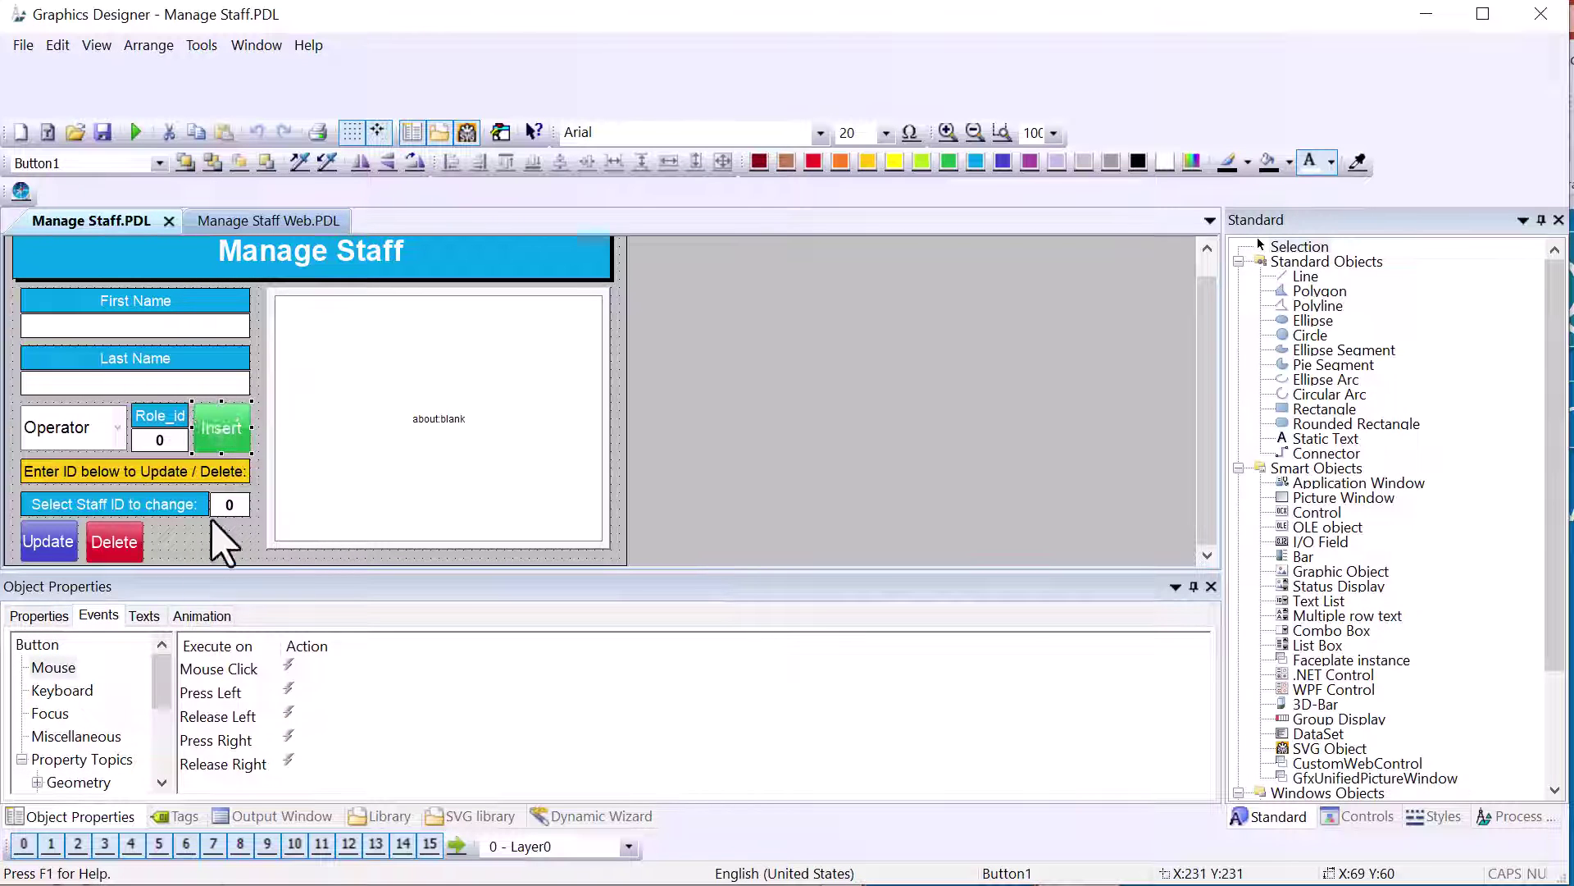
pyautogui.click(98, 617)
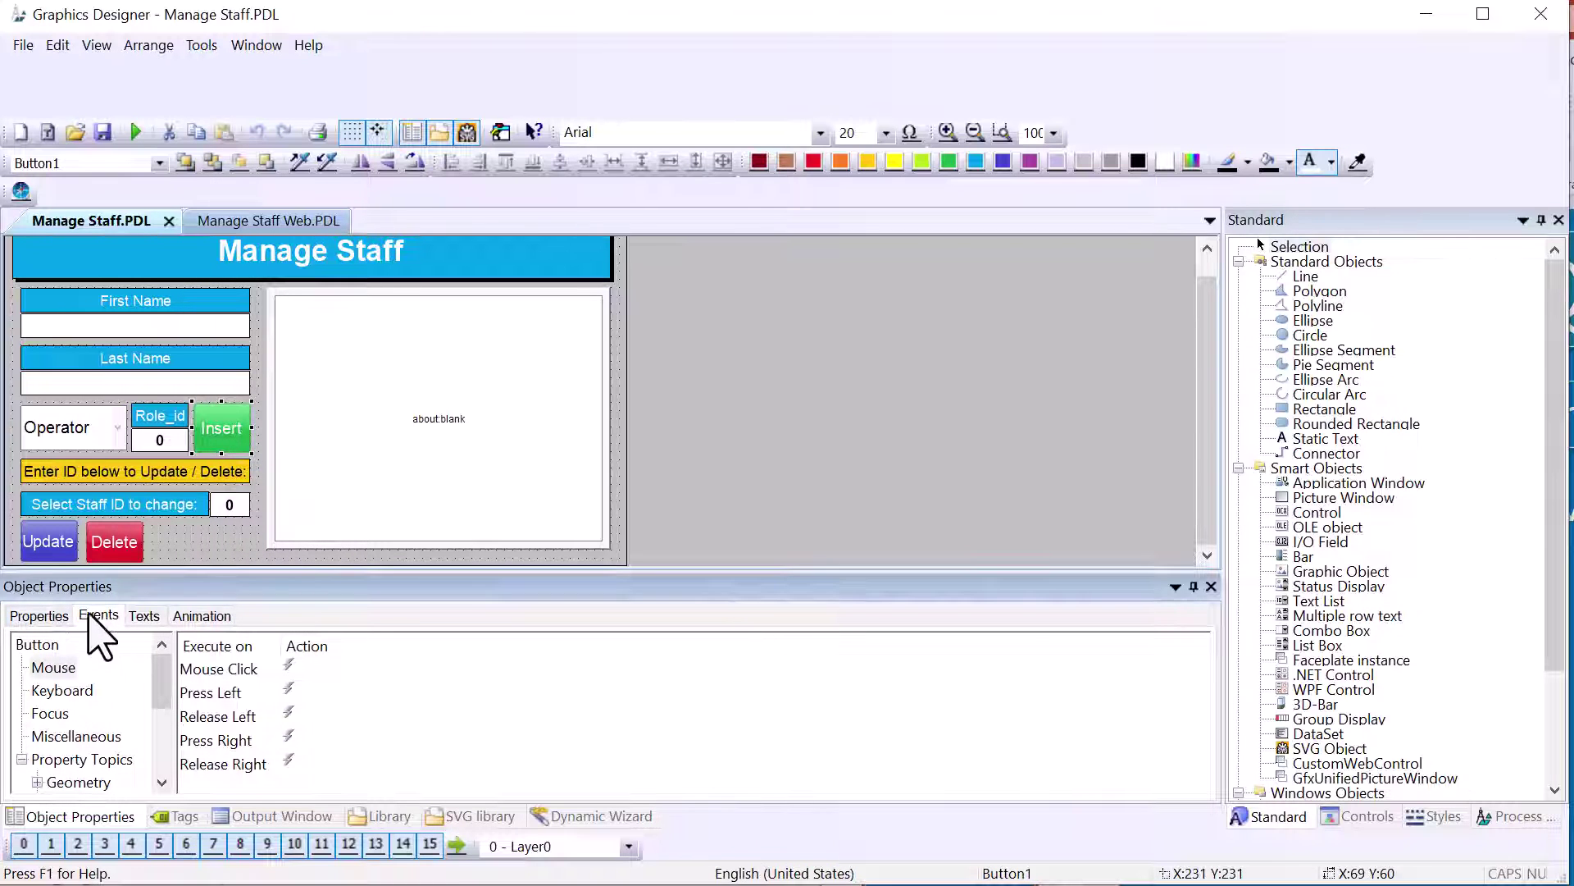
pyautogui.rightClick(286, 720)
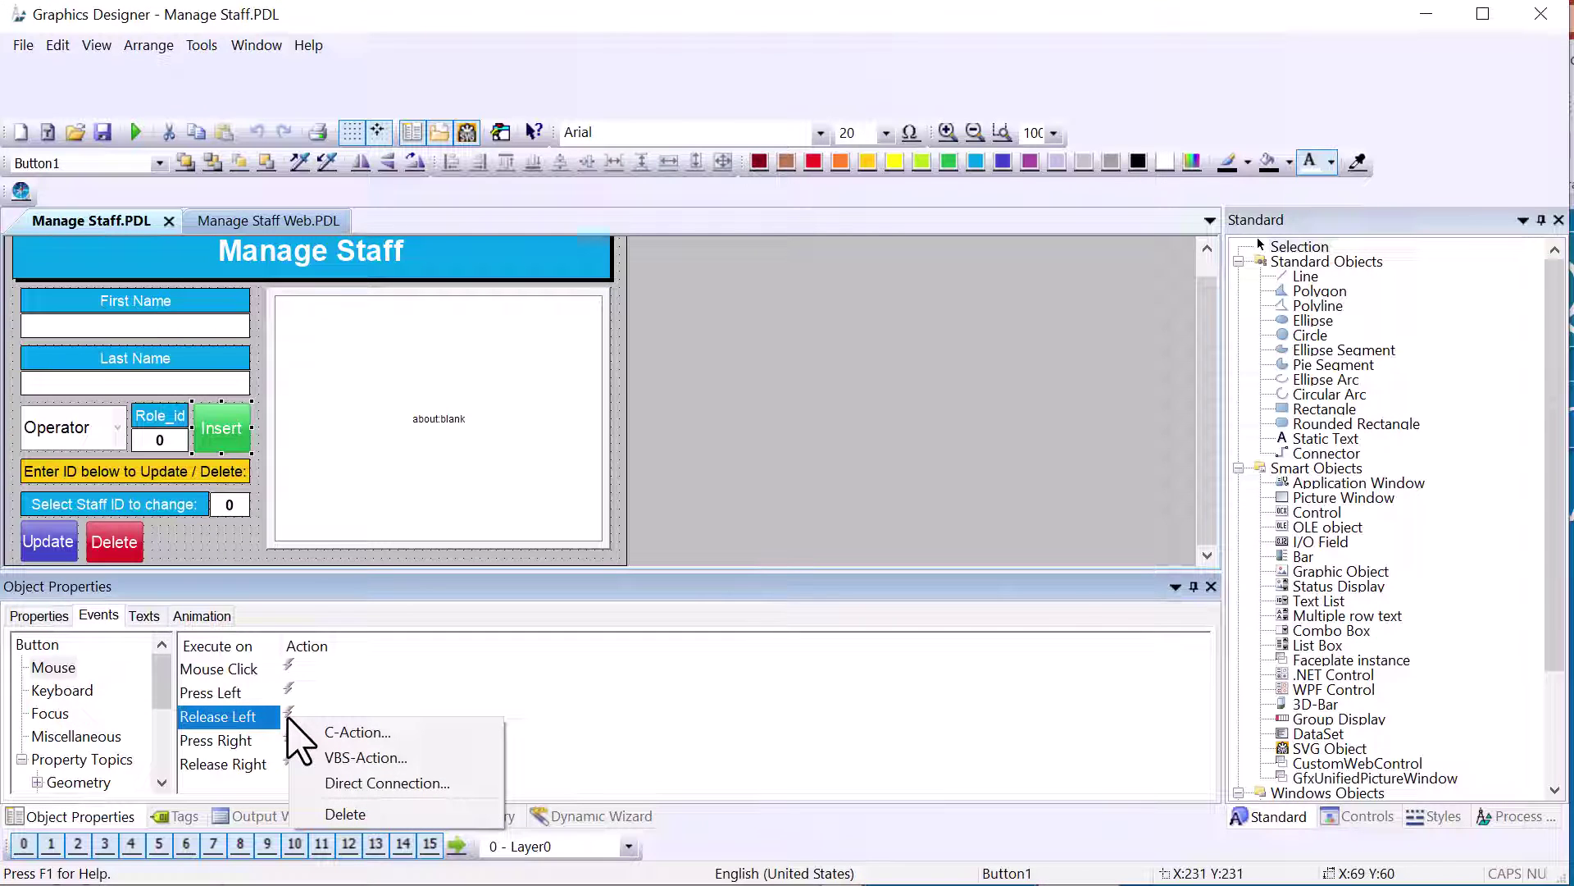
pyautogui.click(377, 765)
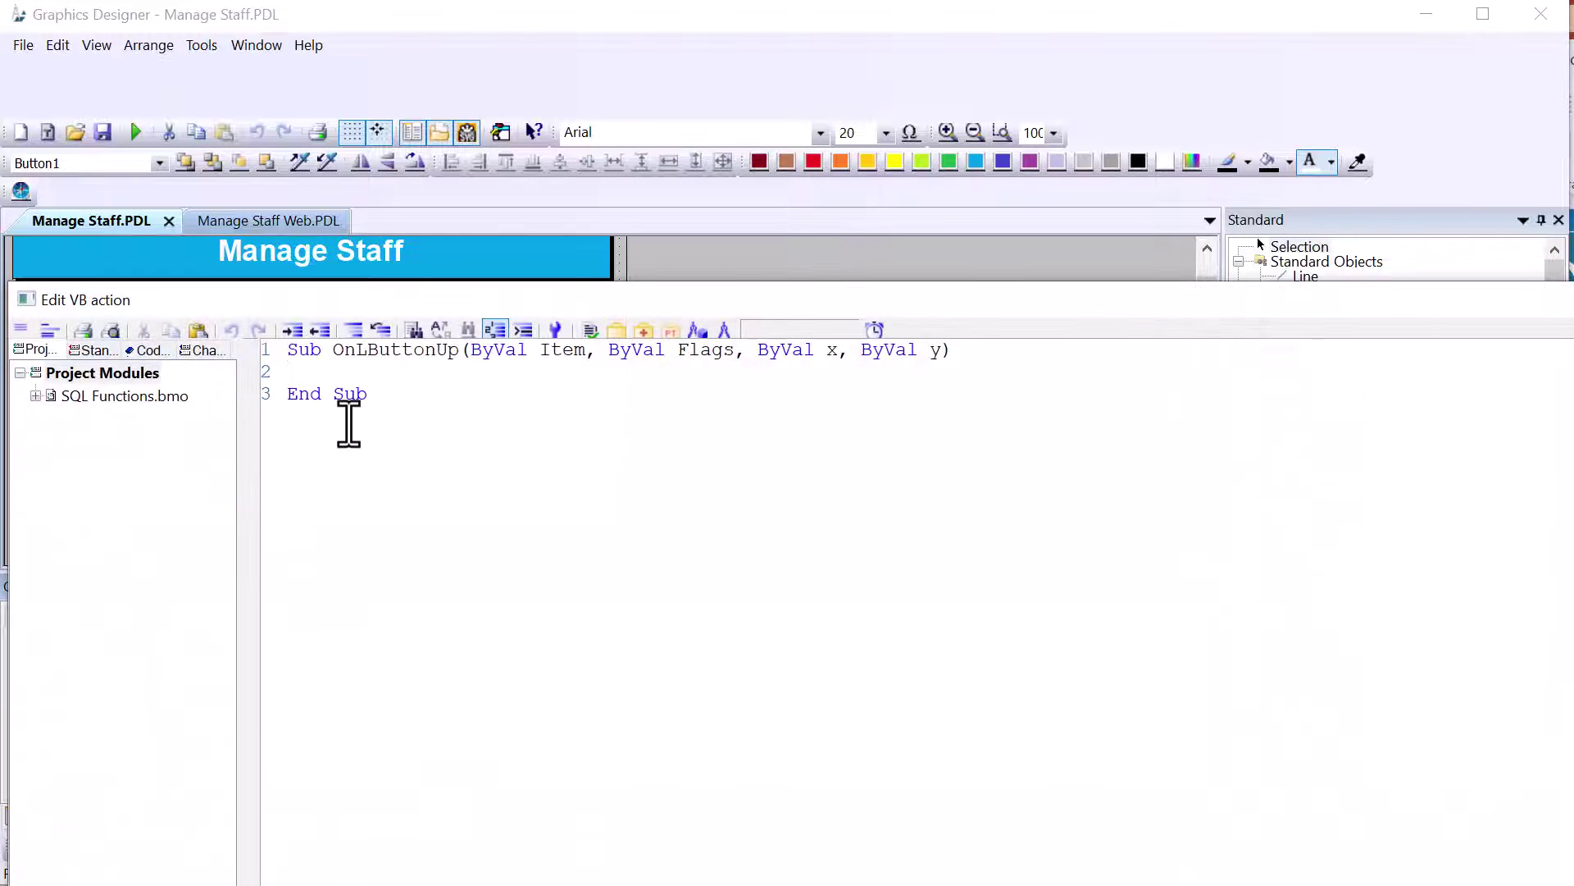
pyautogui.hotkey('ctrl', 'v')
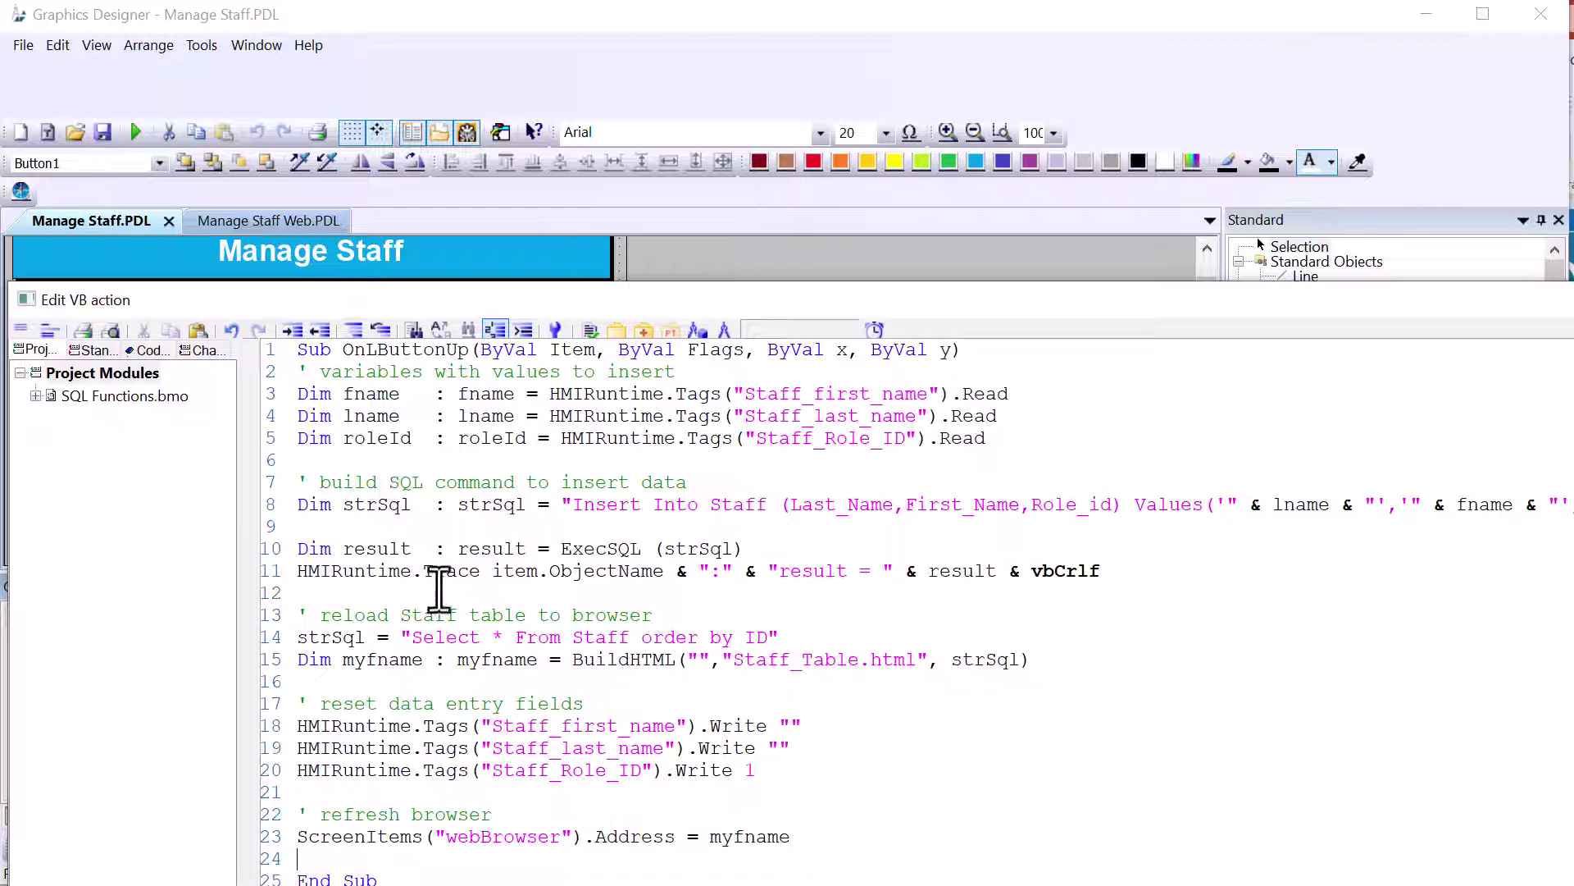
pyautogui.doubleClick(494, 838)
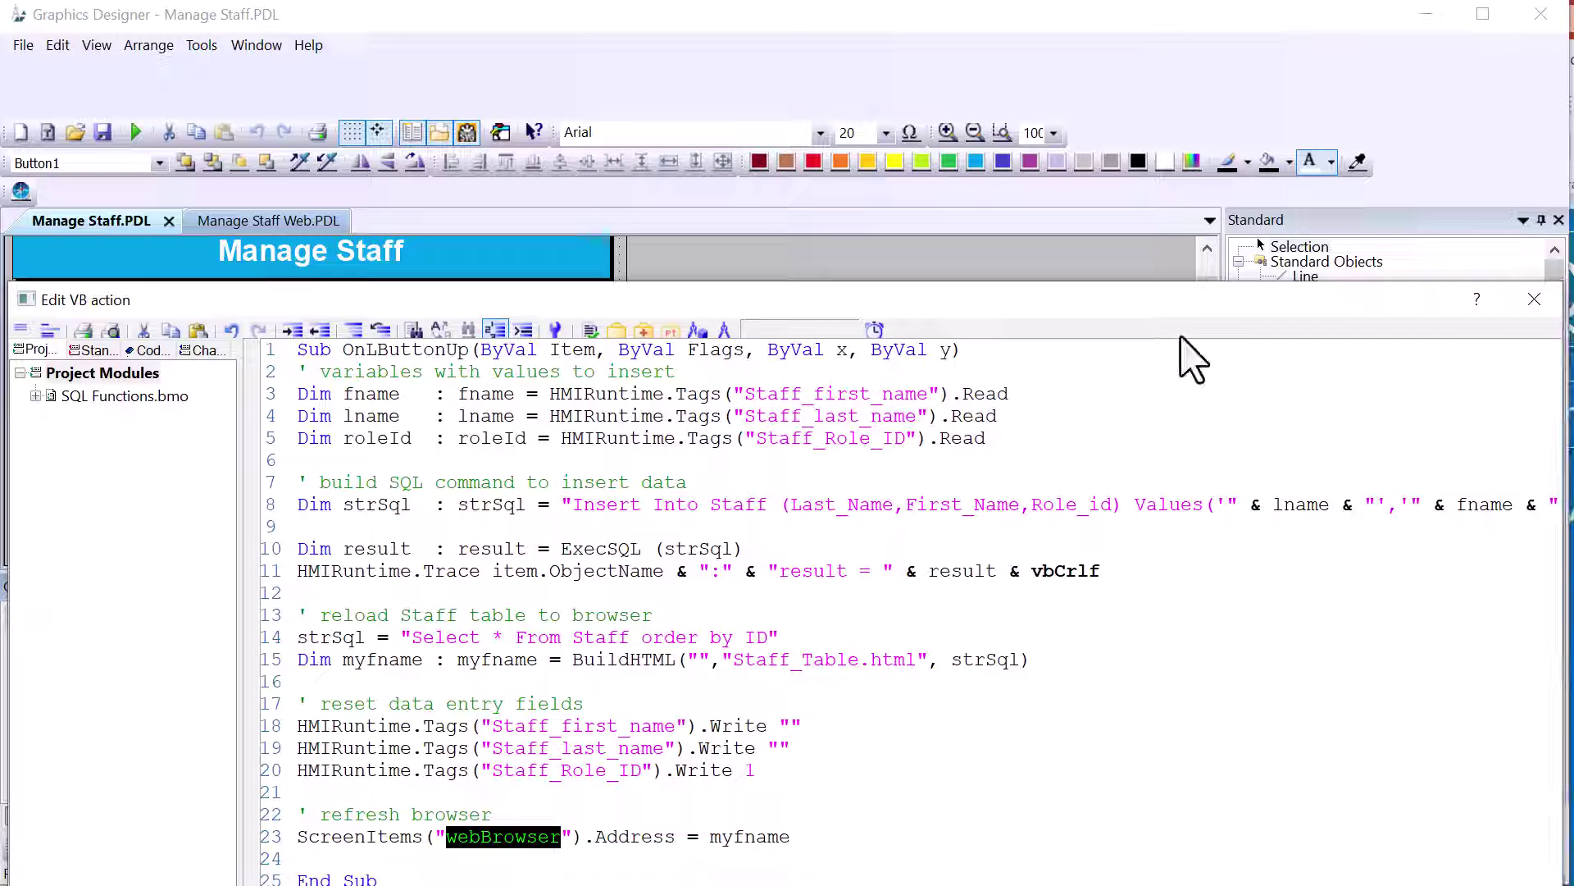
pyautogui.moveTo(1152, 303); pyautogui.dragTo(1087, 114)
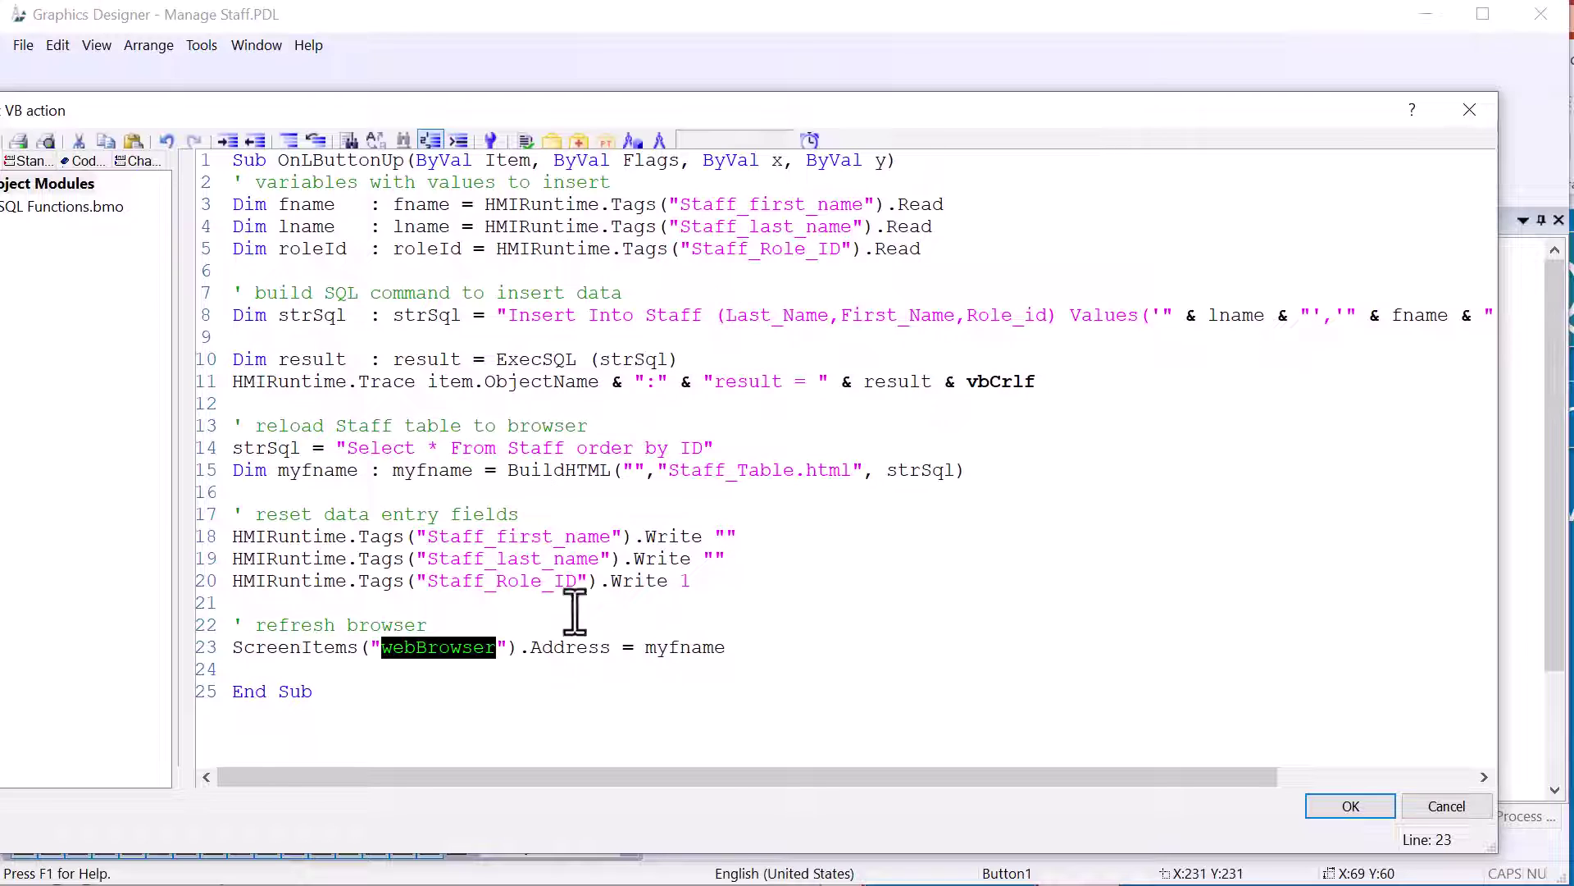
pyautogui.click(383, 652)
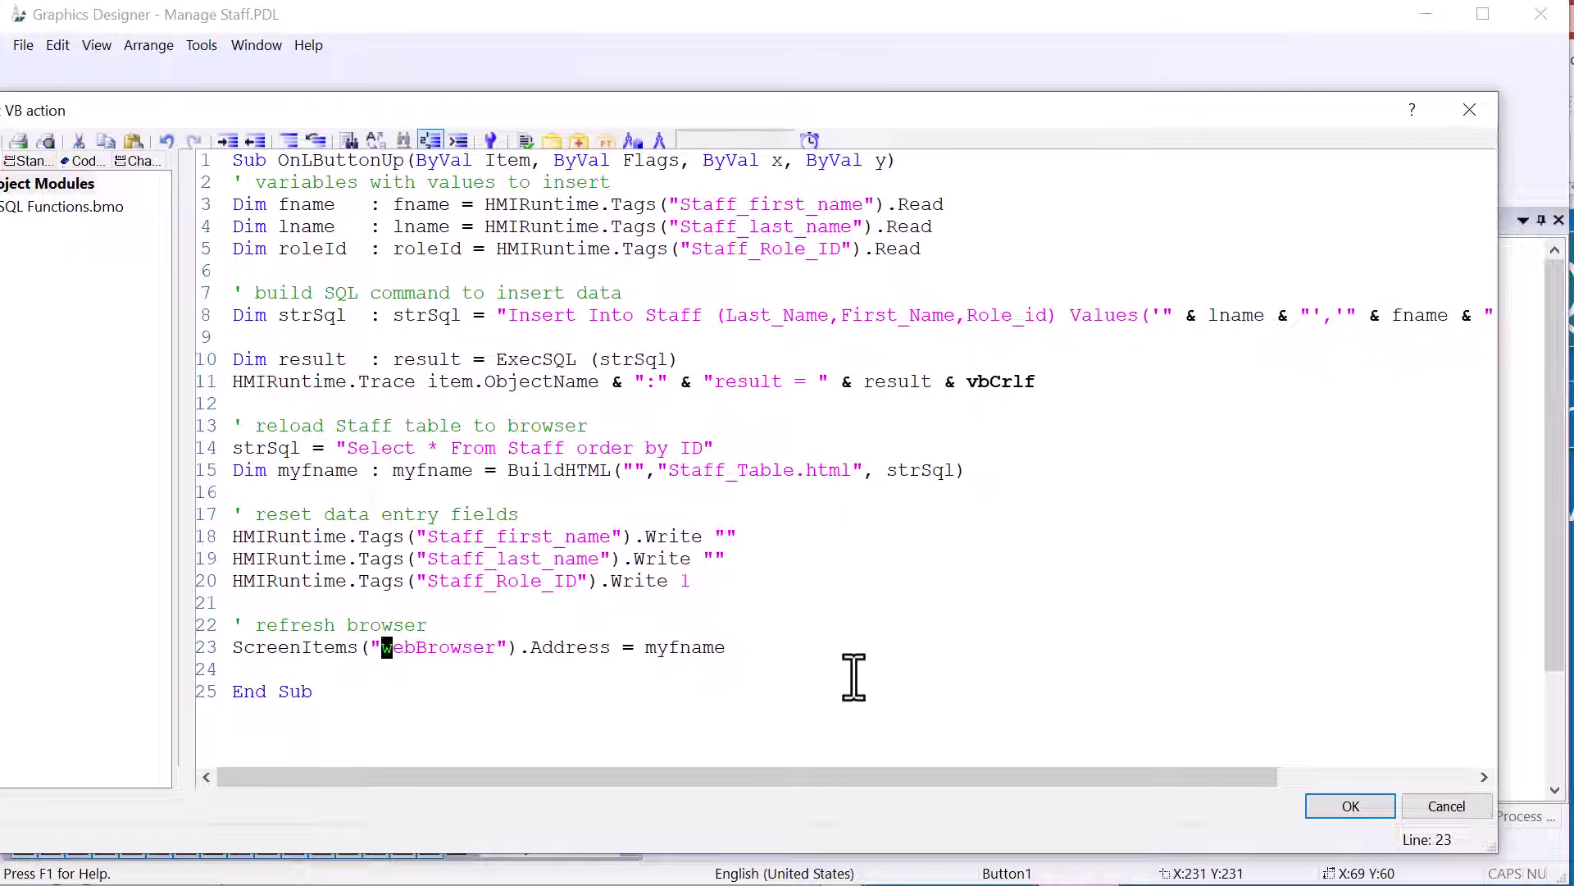
pyautogui.click(1351, 807)
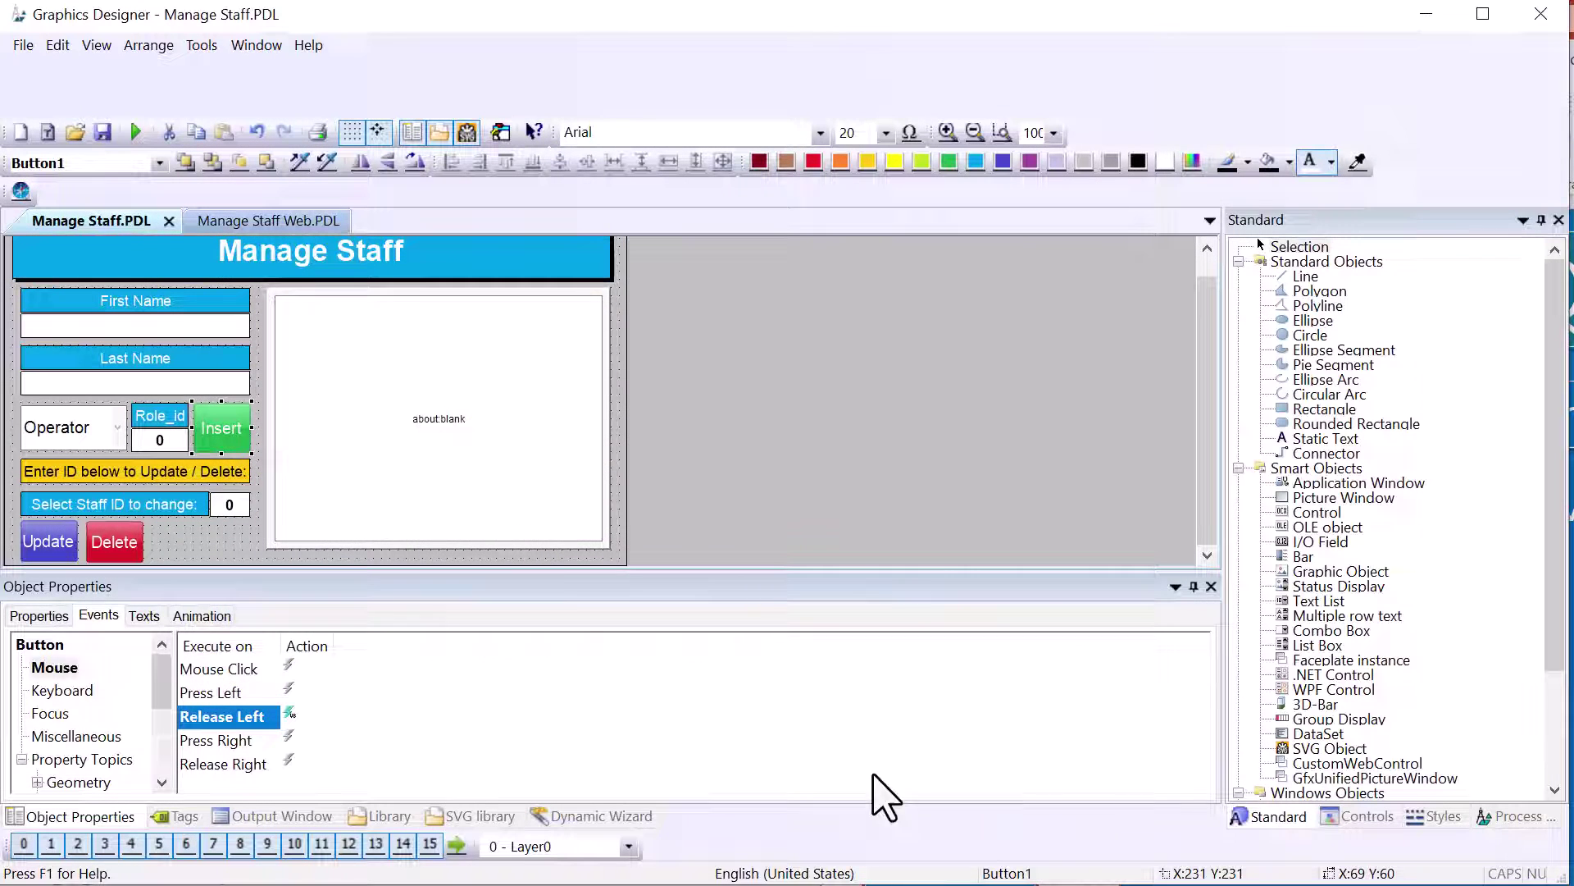
# Step: Check the web browser control's object name against the name used in the Insert script
pyautogui.click(388, 390)
pyautogui.click(39, 615)
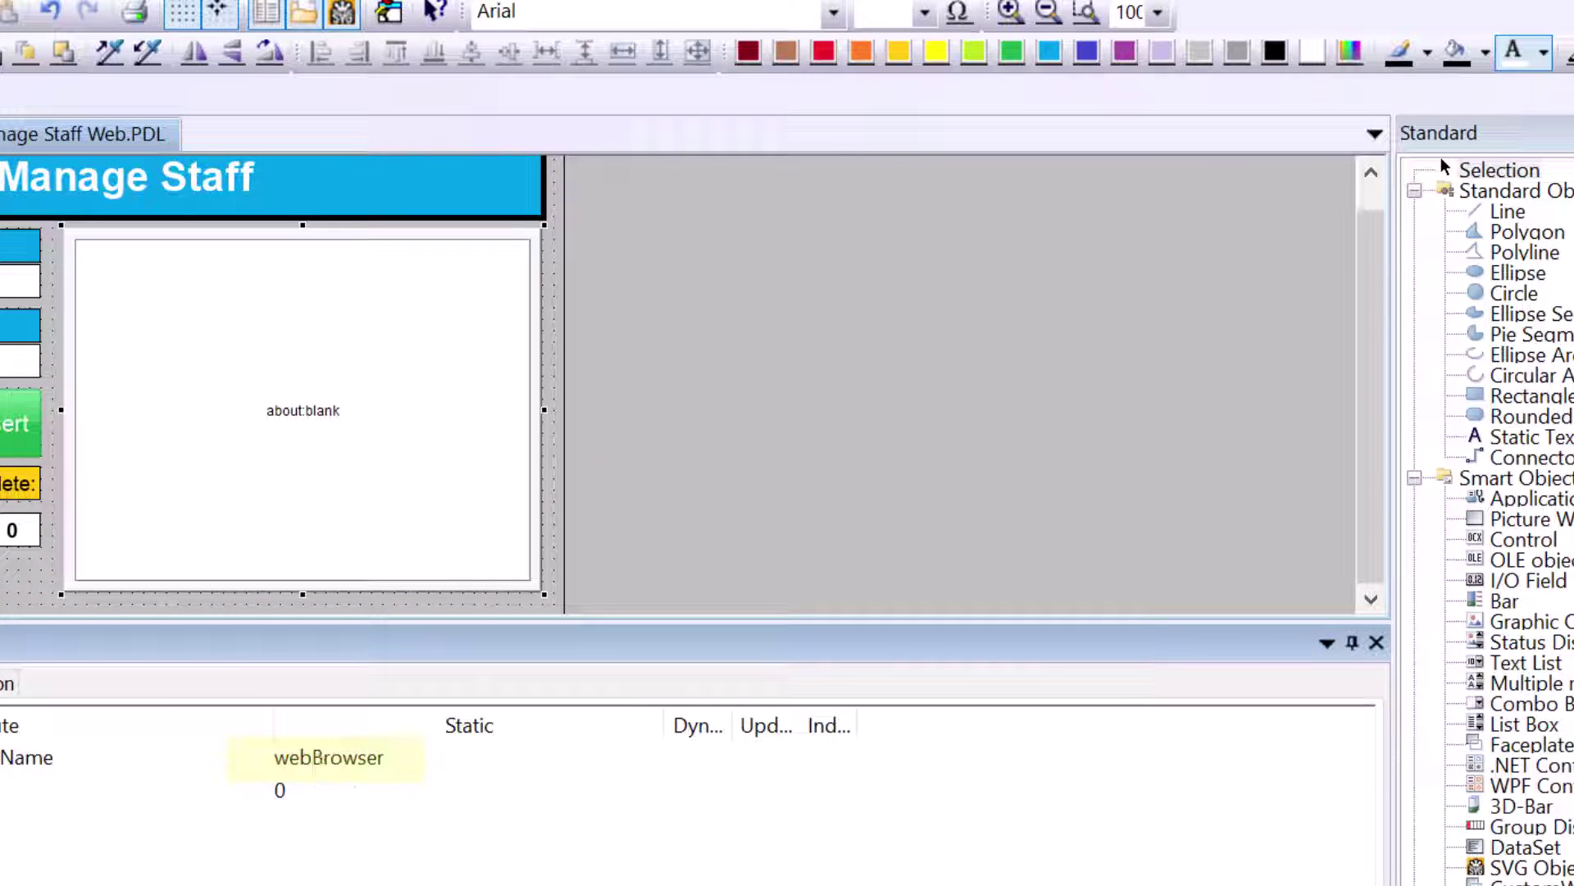
pyautogui.click(7, 434)
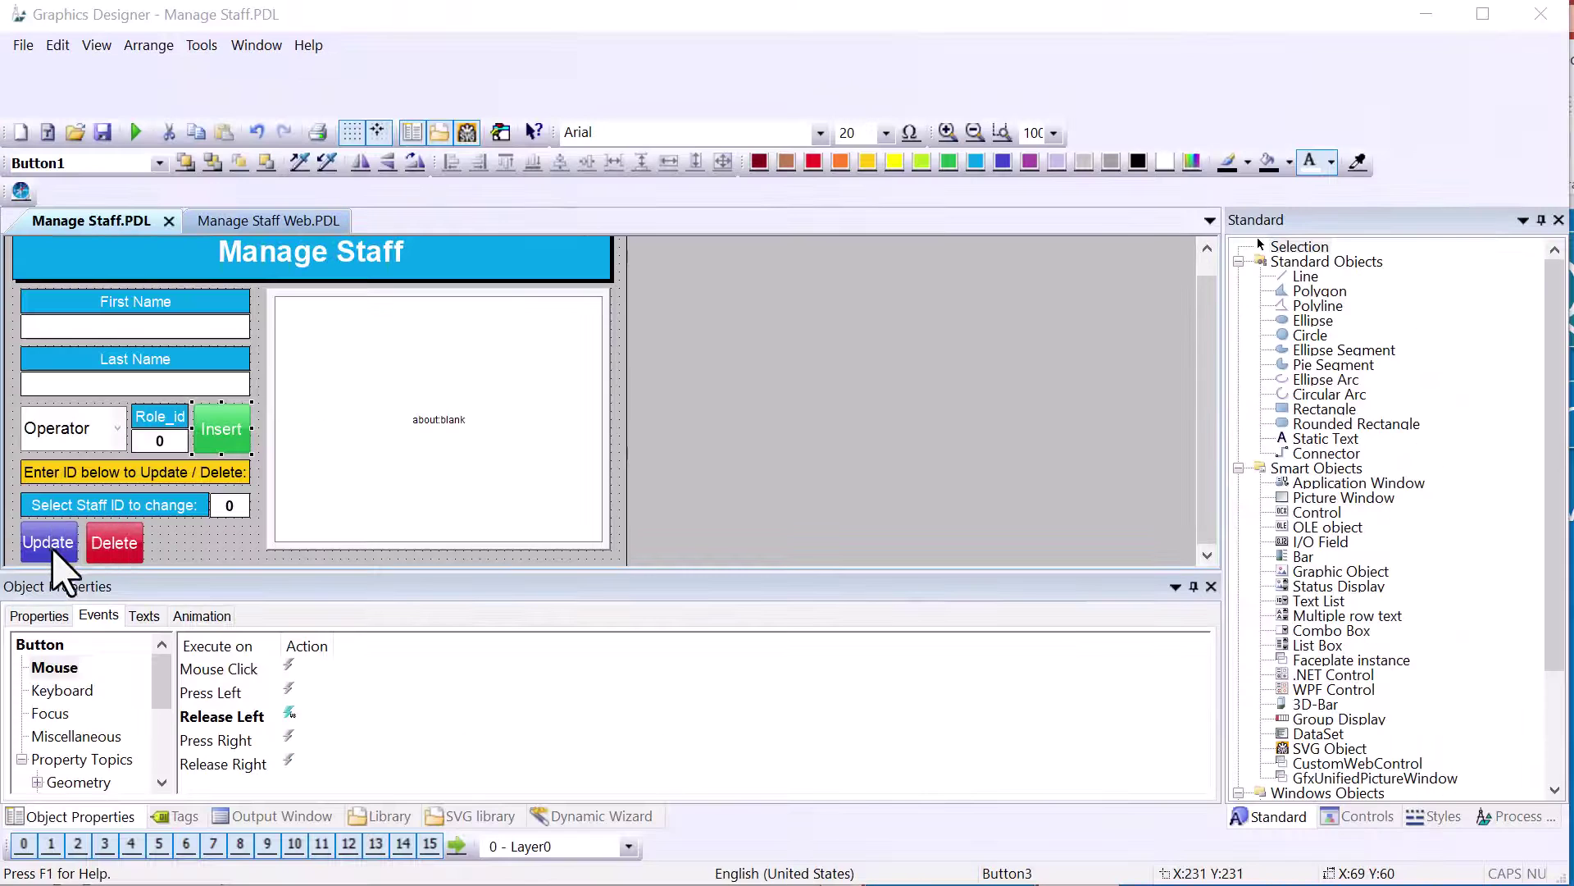
# Step: Give the Update button's Release Left event a VBS action with the pasted script that updates the selected staff entry after verification
pyautogui.click(60, 551)
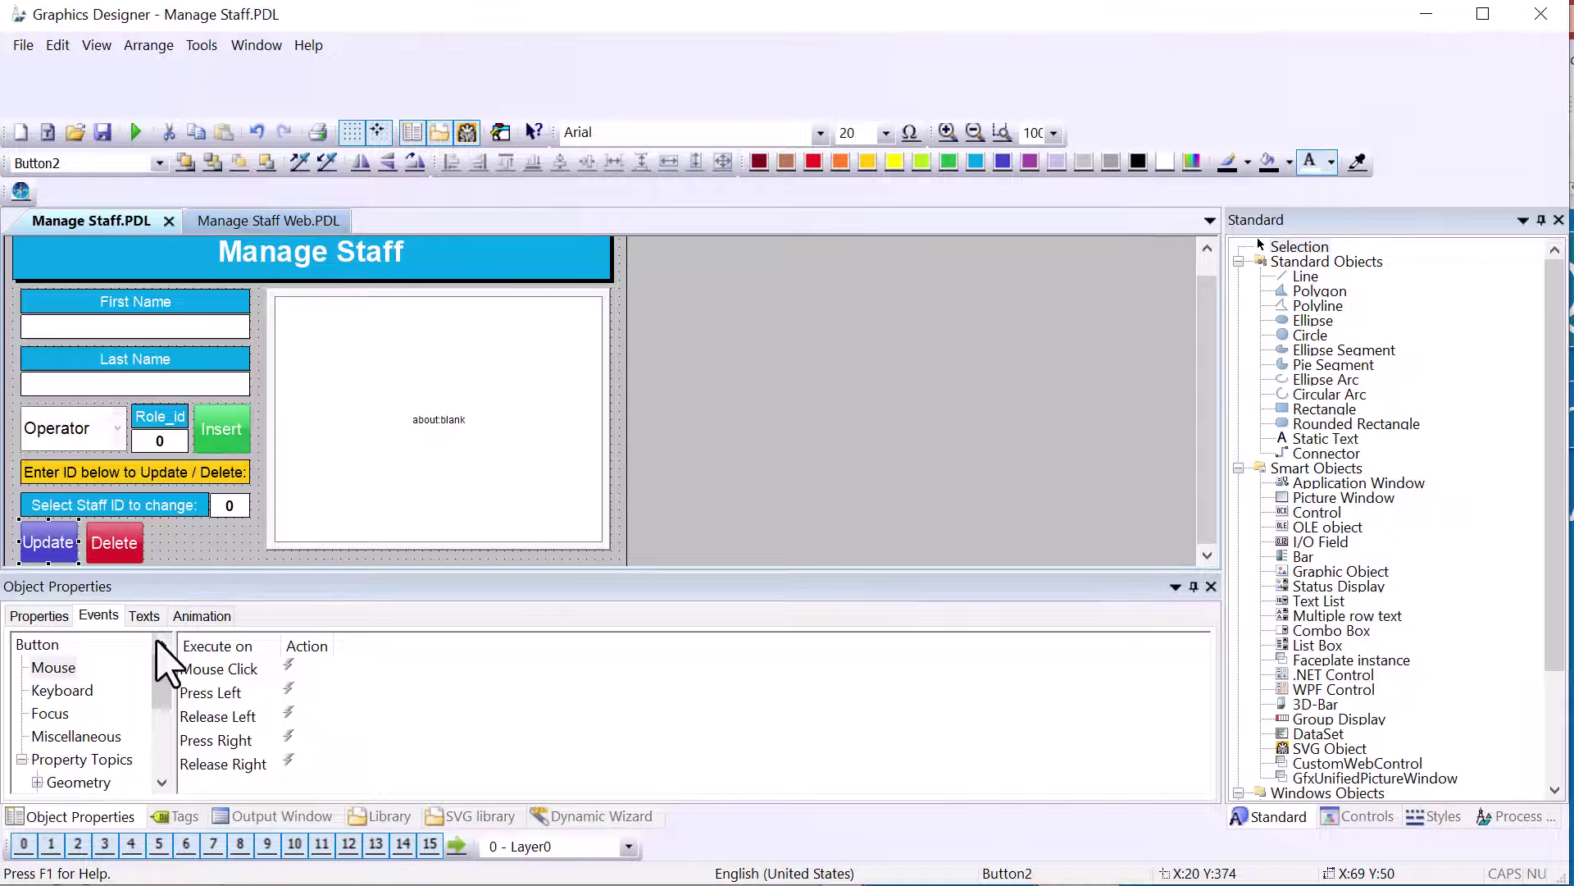
pyautogui.rightClick(289, 719)
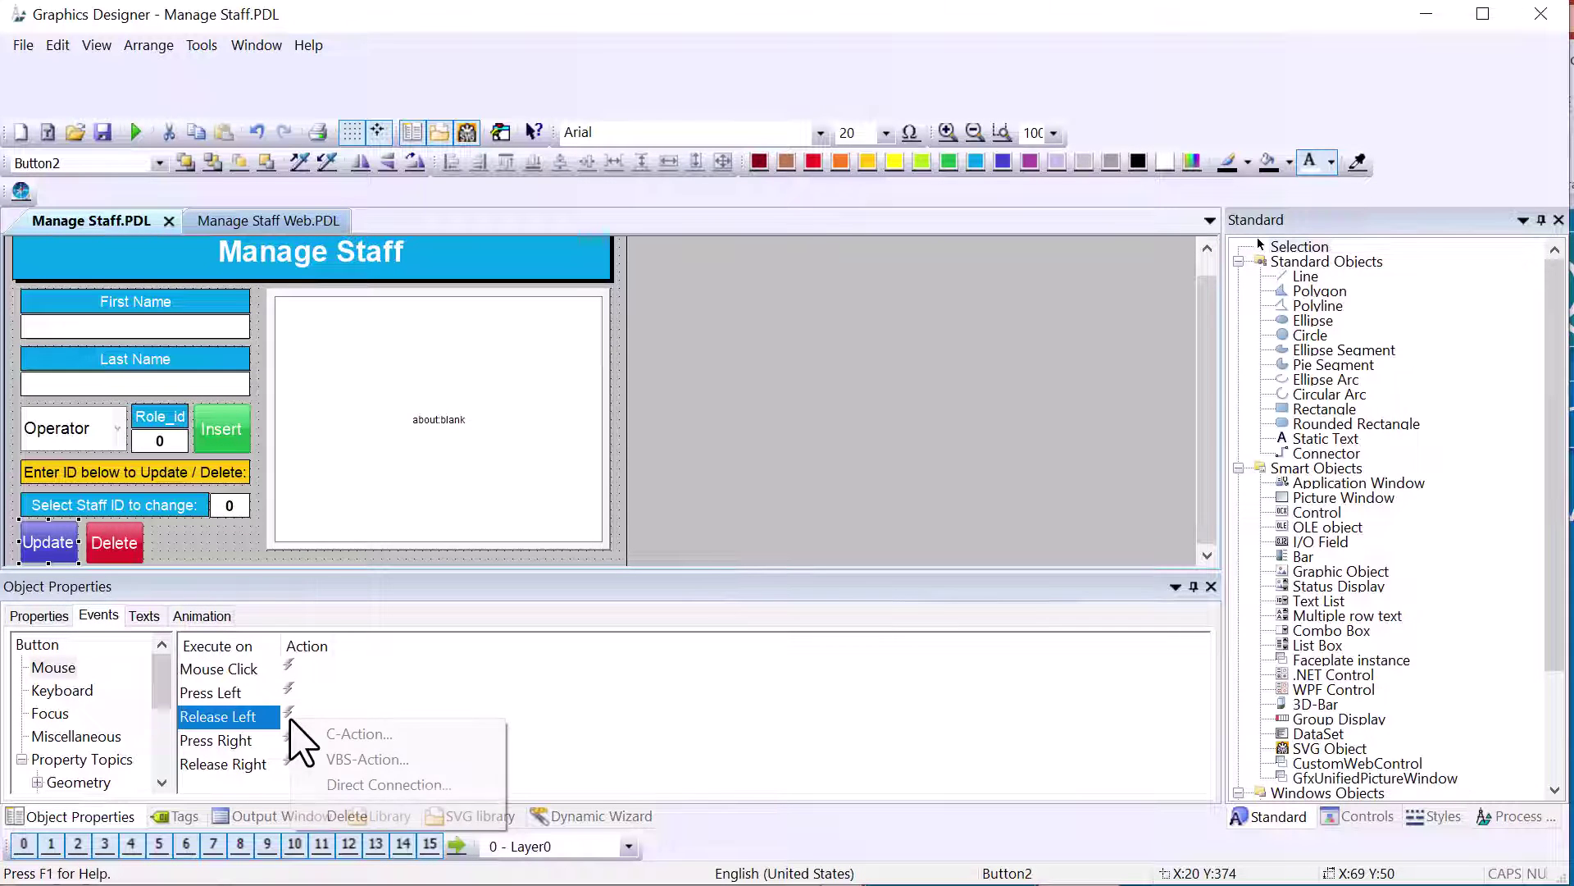
pyautogui.click(329, 761)
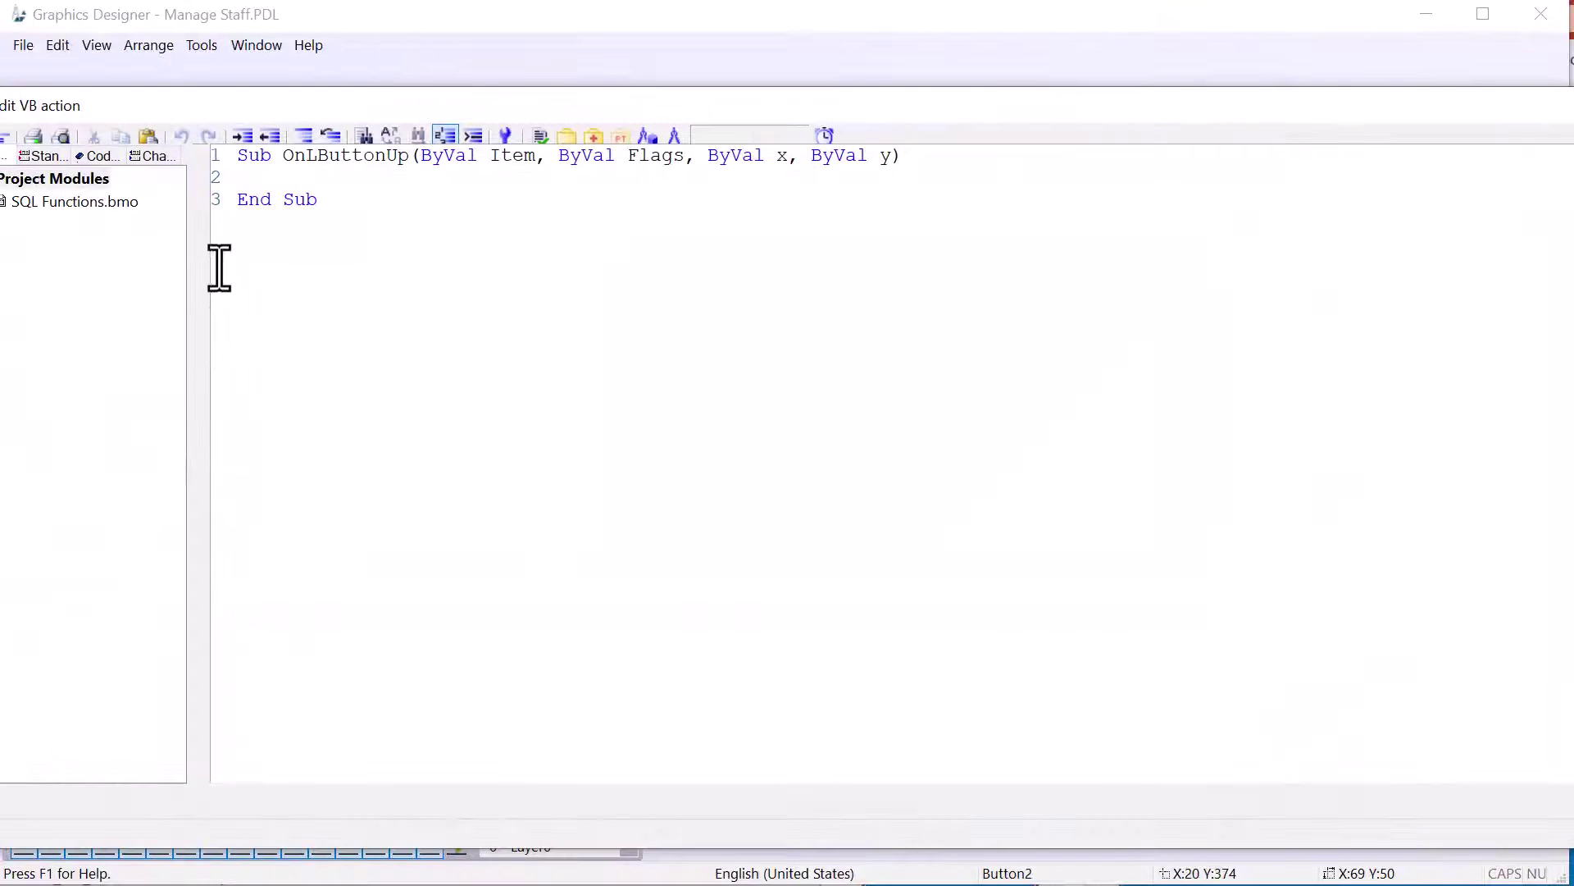
pyautogui.hotkey('ctrl', 'v')
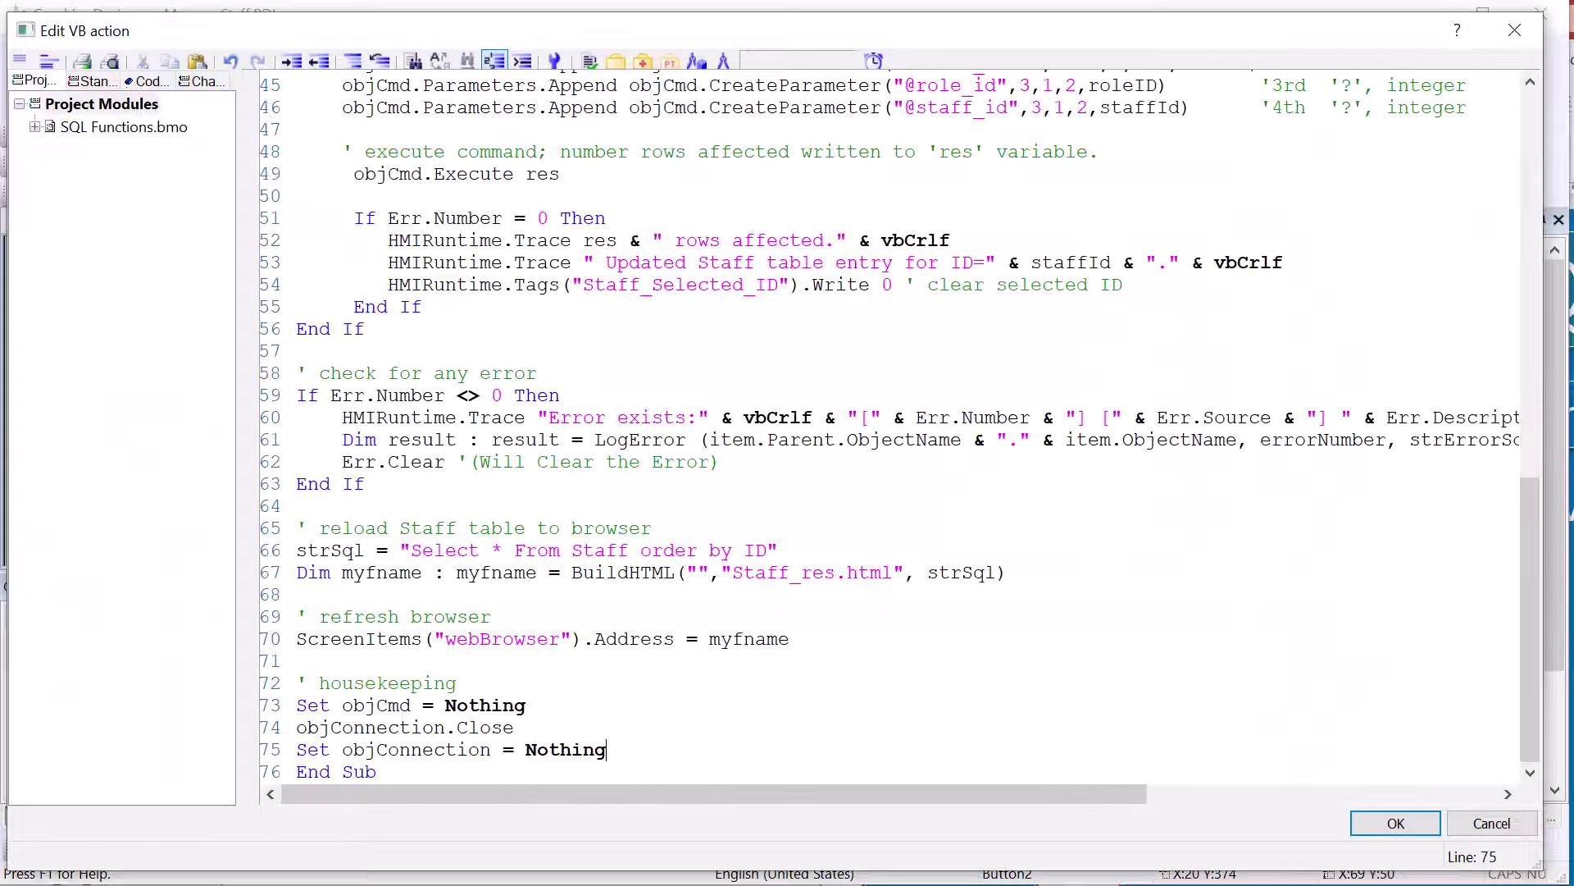
pyautogui.doubleClick(480, 637)
pyautogui.scroll(15, 526, 520)
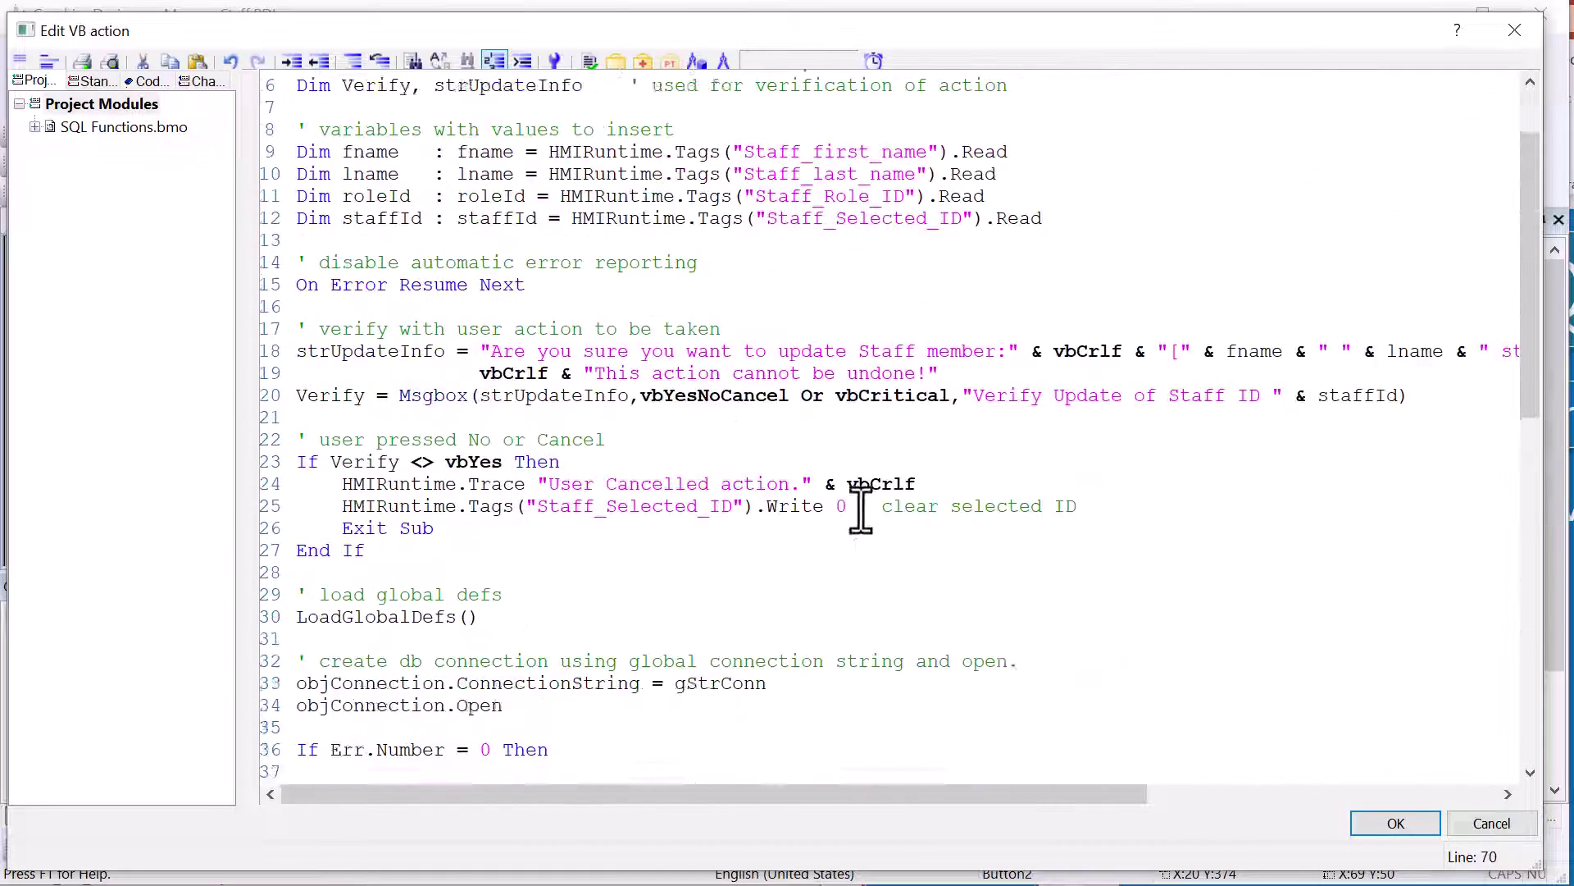
pyautogui.click(1396, 823)
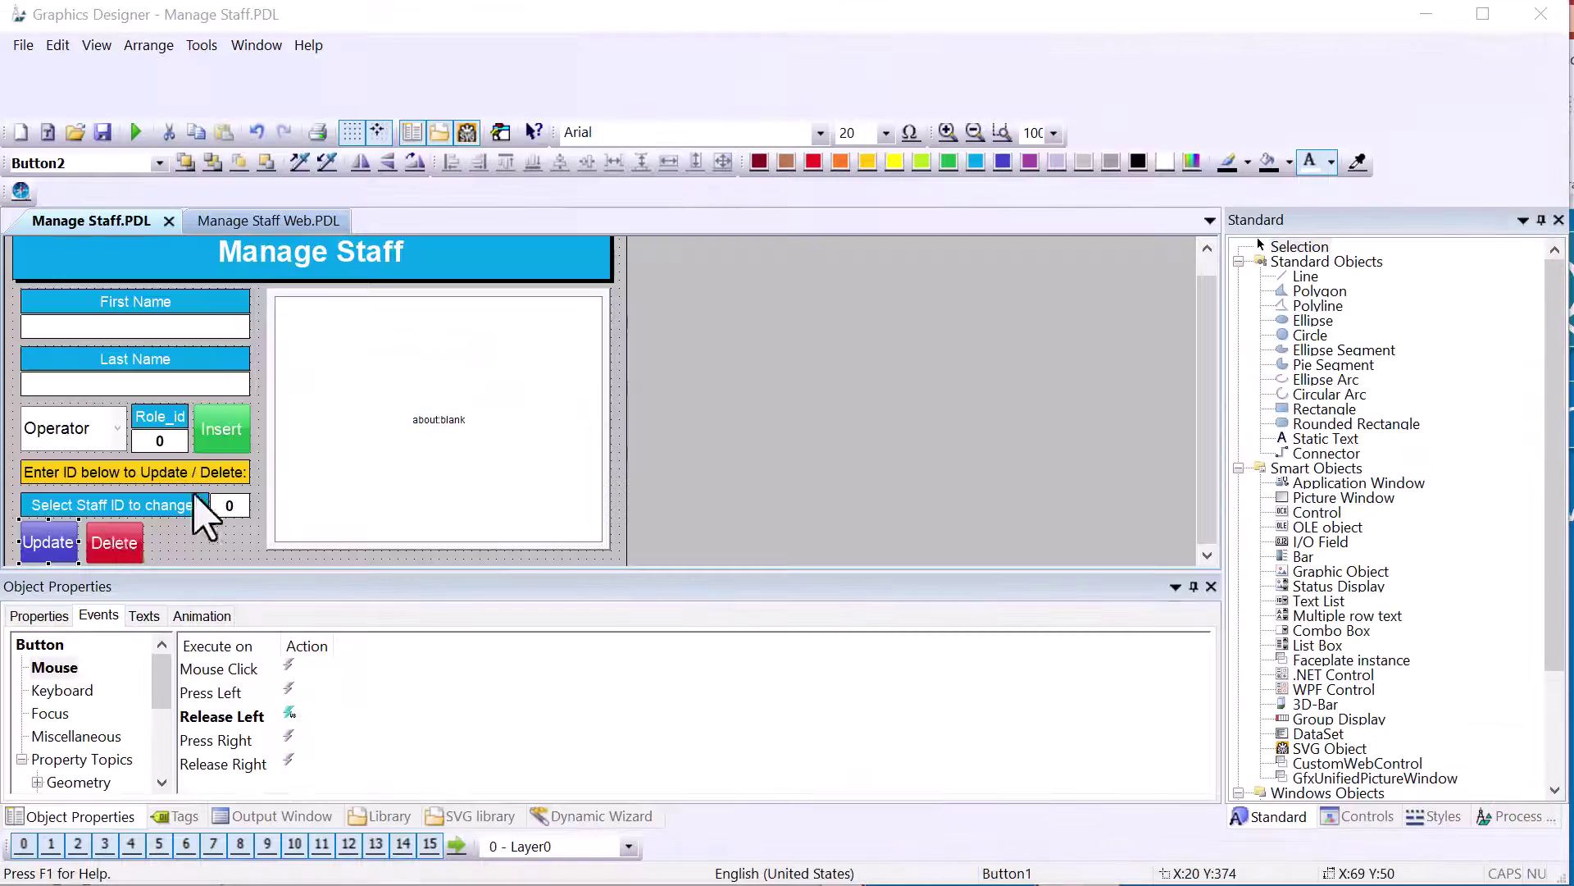
# Step: Give the Delete button's Release Left event a VBS action with the pasted script that deletes the selected staff ID after verification
pyautogui.click(114, 537)
pyautogui.click(245, 718)
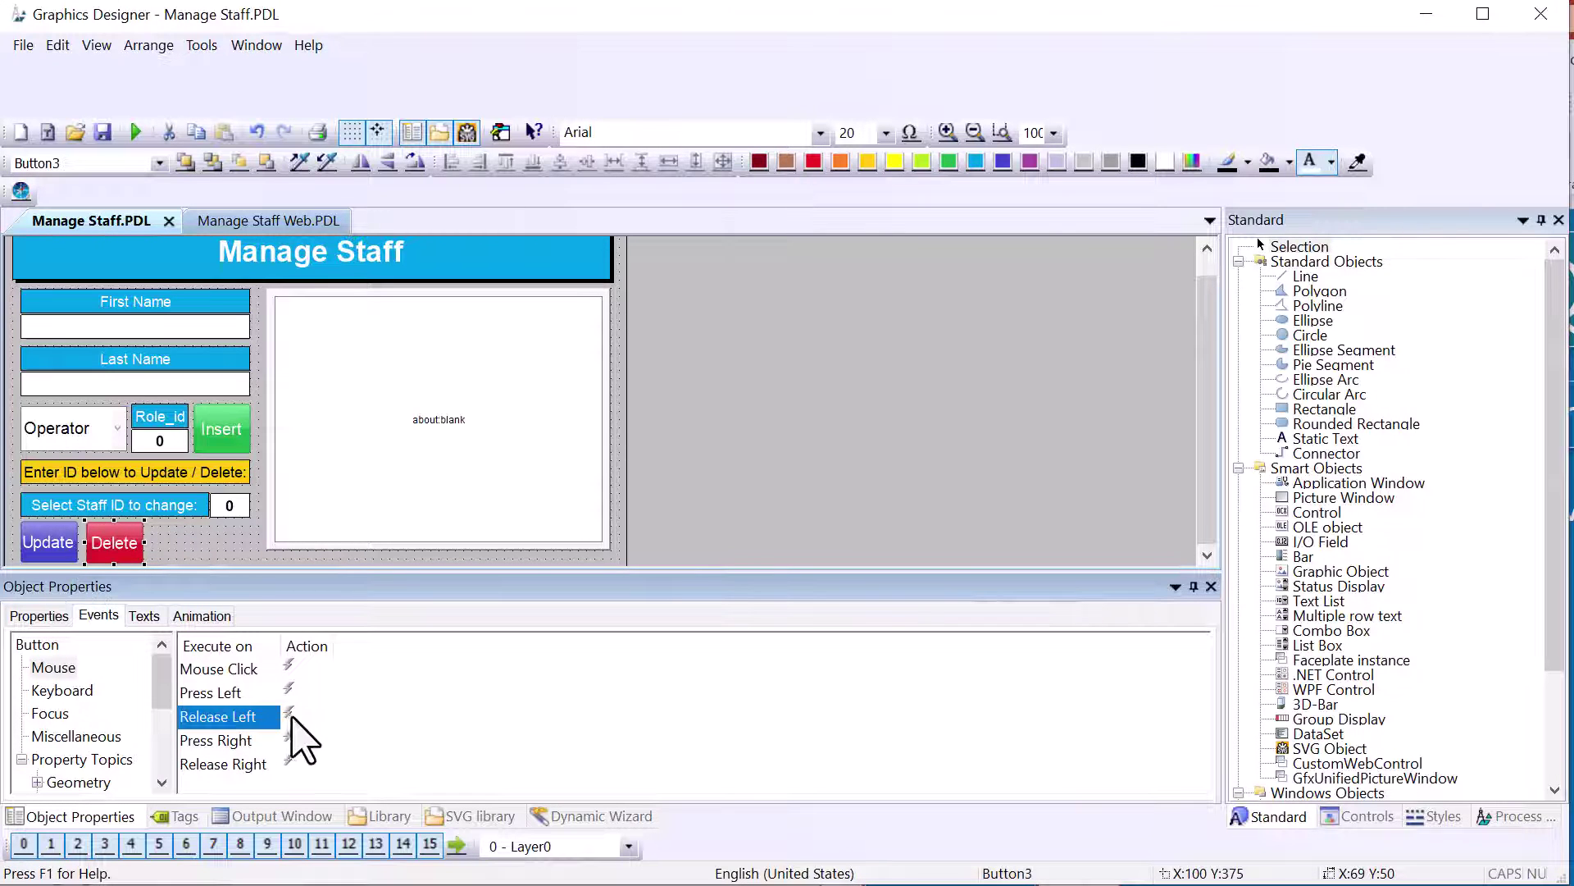
pyautogui.rightClick(291, 716)
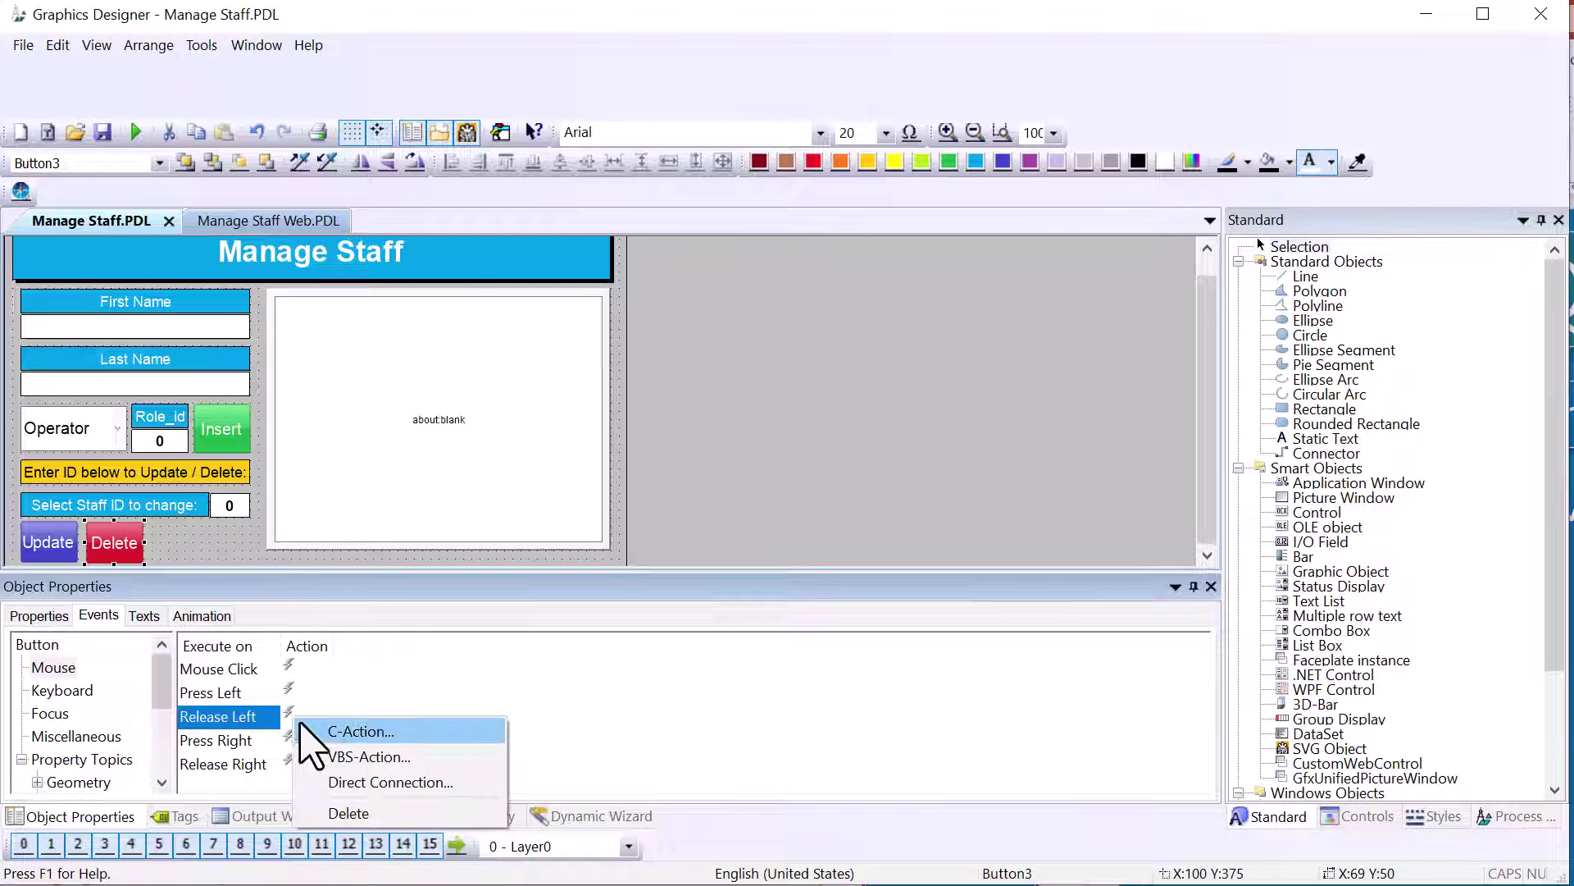
pyautogui.click(368, 757)
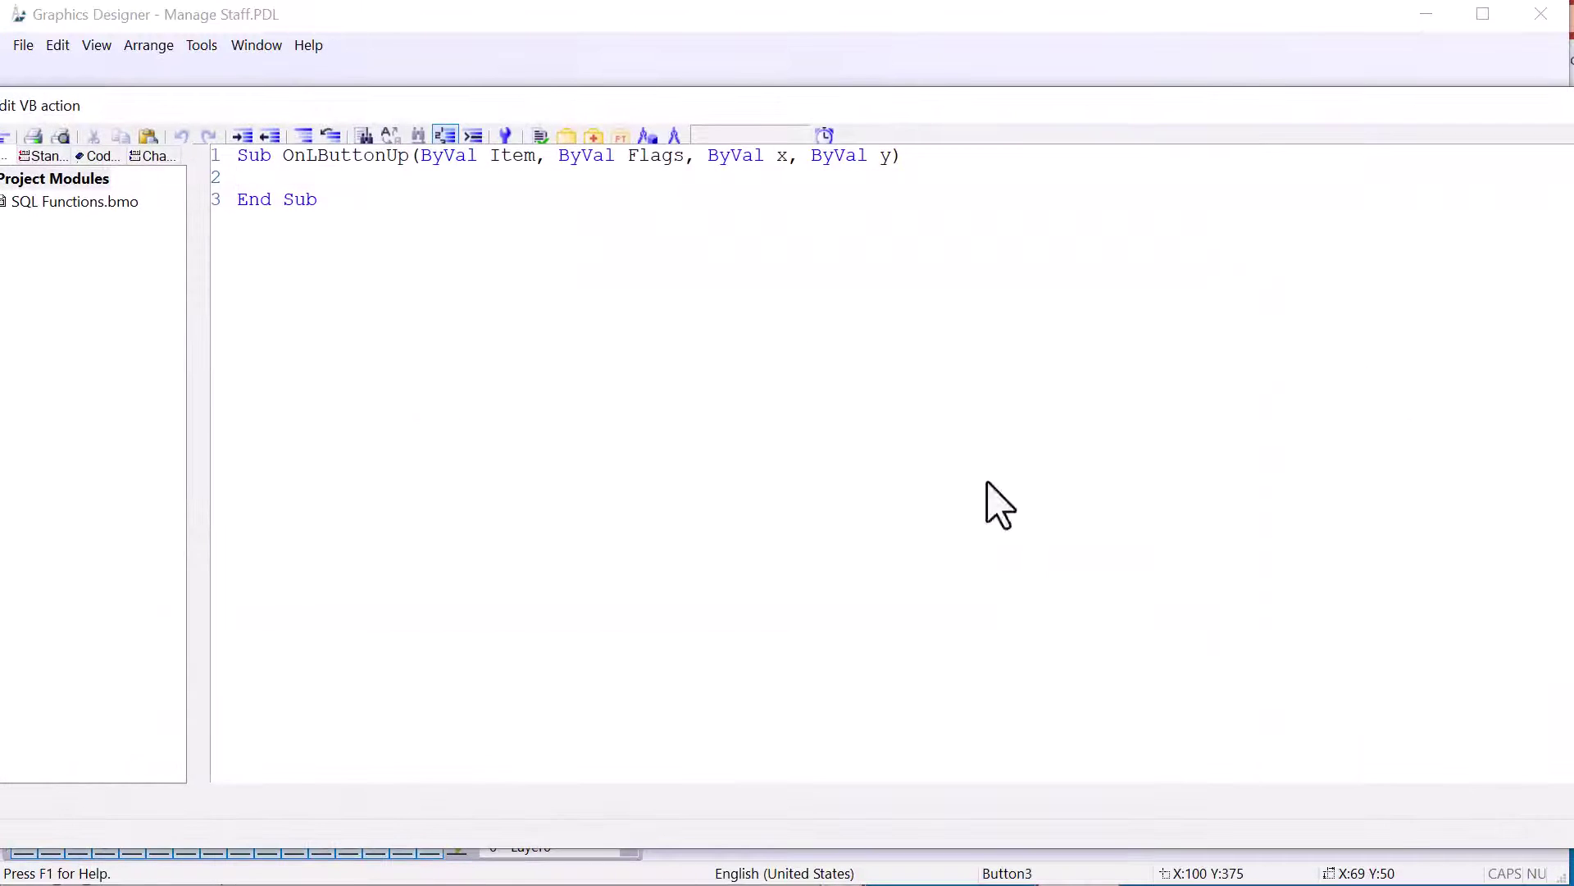
pyautogui.hotkey('ctrl', 'v')
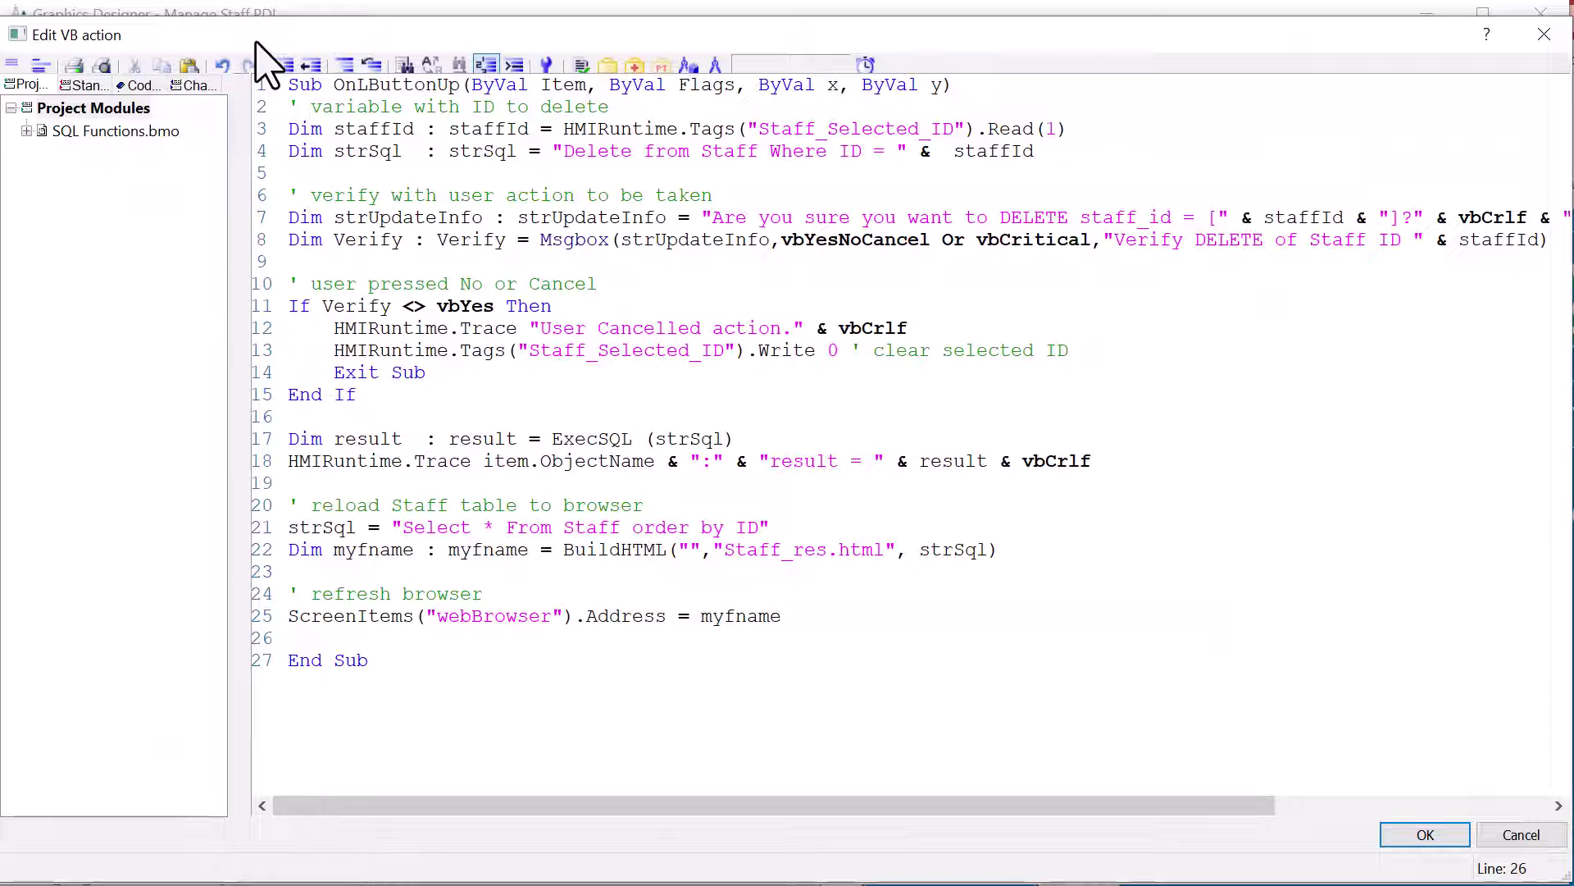
pyautogui.click(1419, 836)
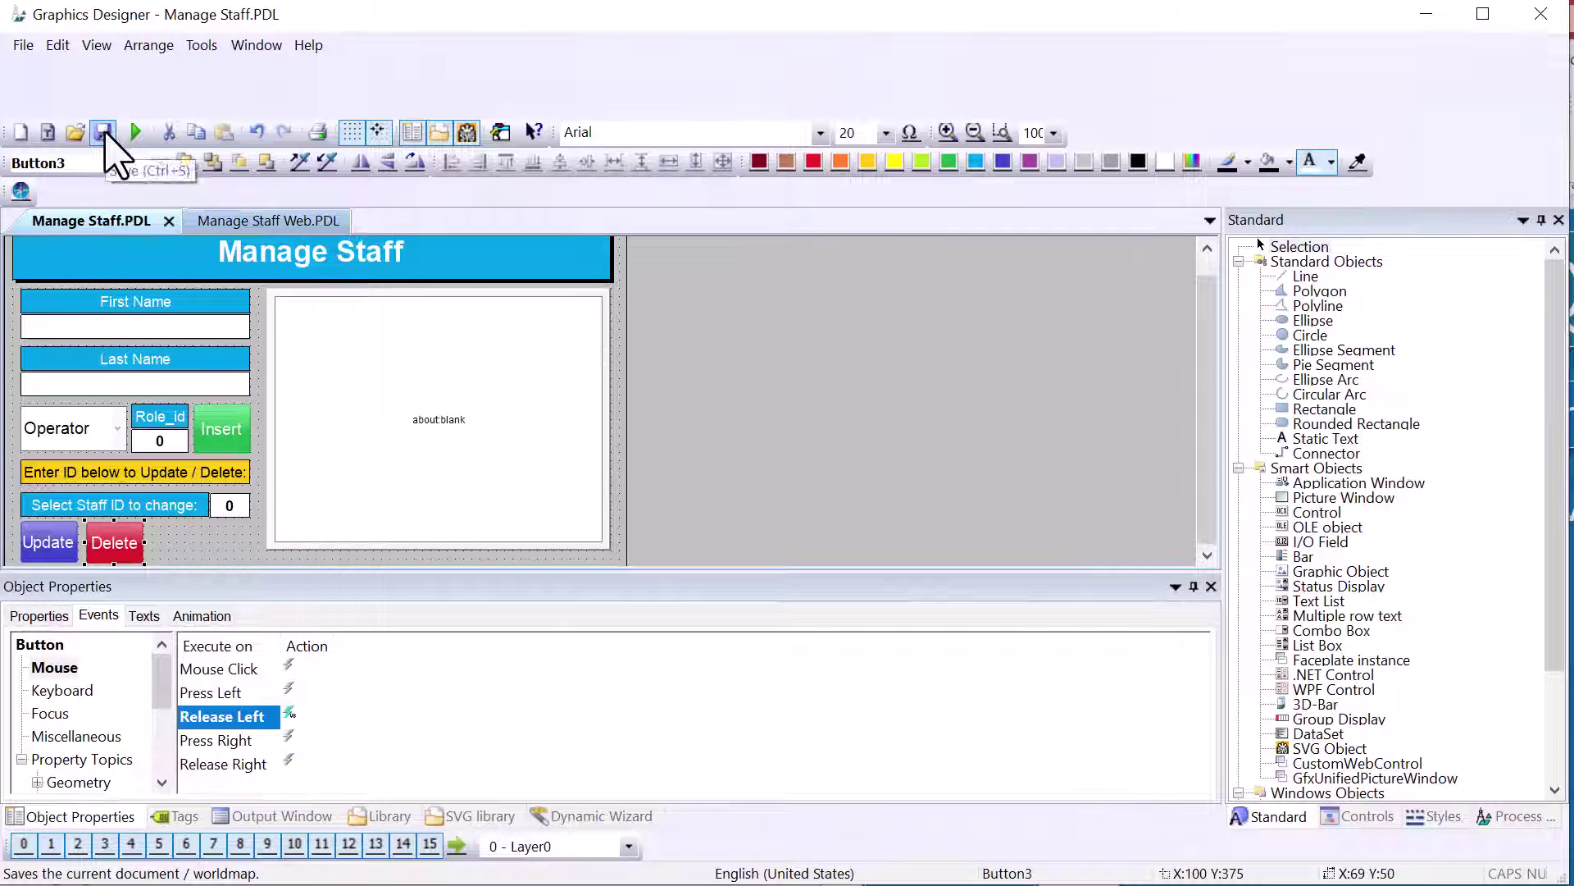
# Step: Give the Manage Staff picture's Open Picture event a VBS action that builds Staff_Table.html from the ID-ordered Staff table and loads it in webBrowser, then save
pyautogui.click(237, 538)
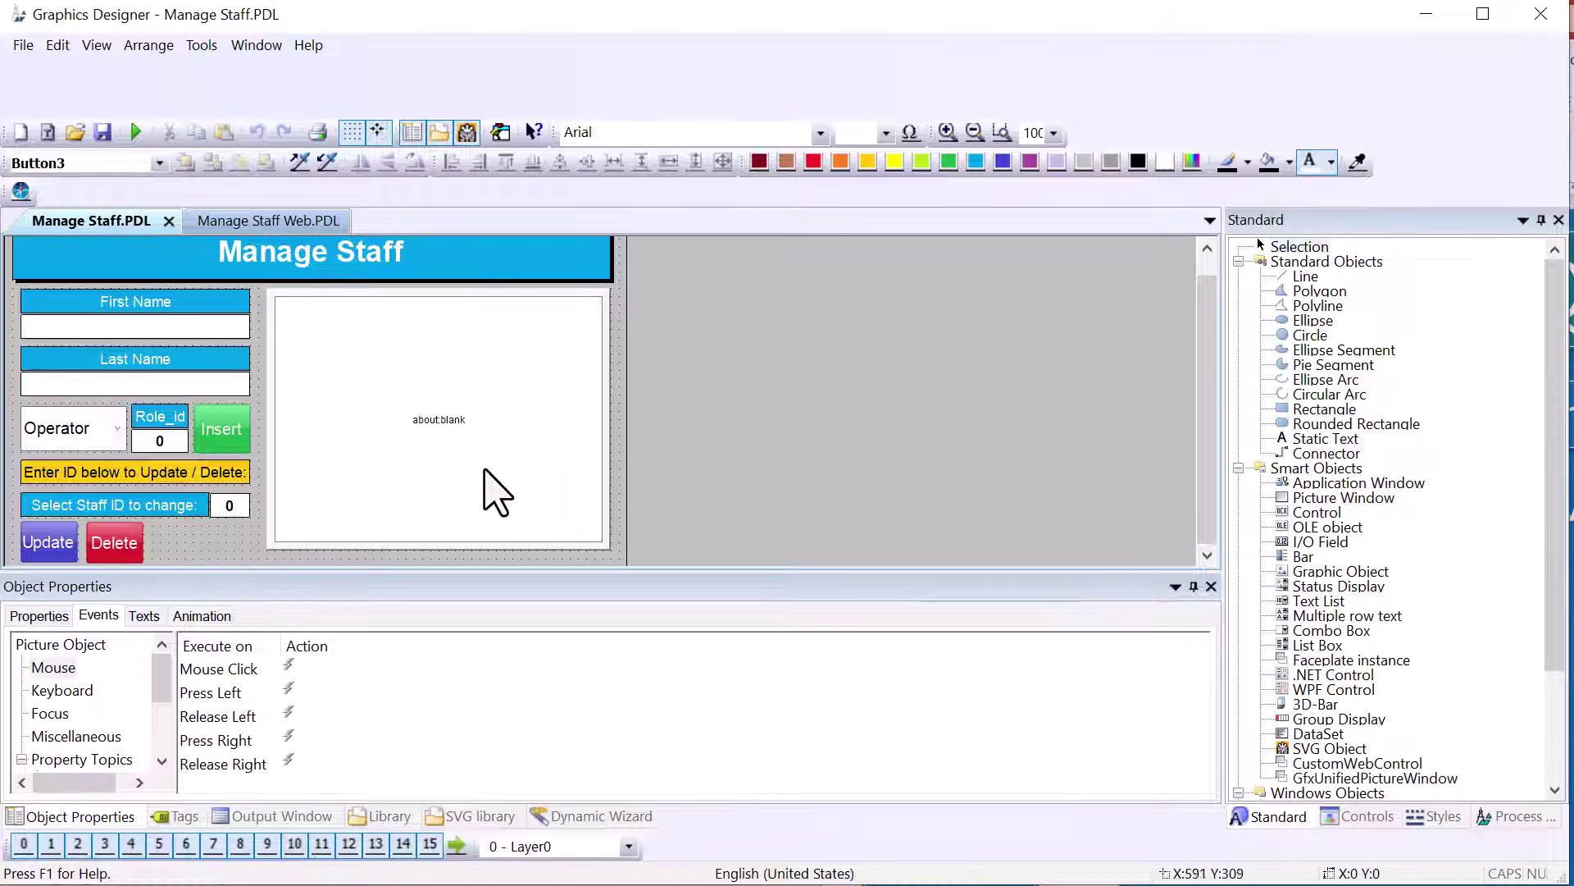
pyautogui.click(414, 472)
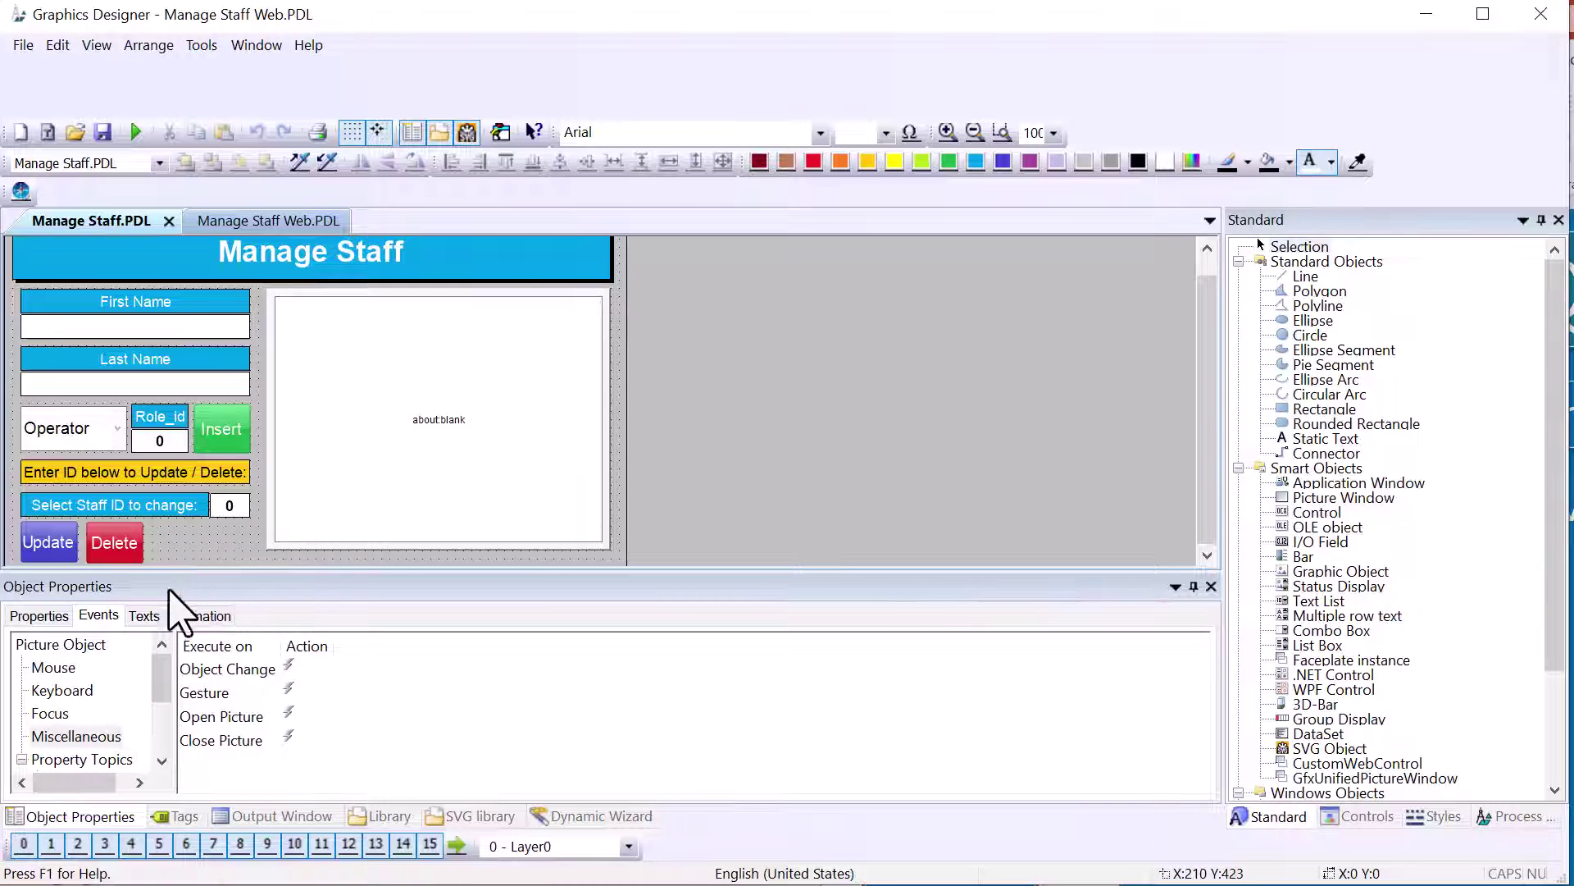
pyautogui.click(85, 615)
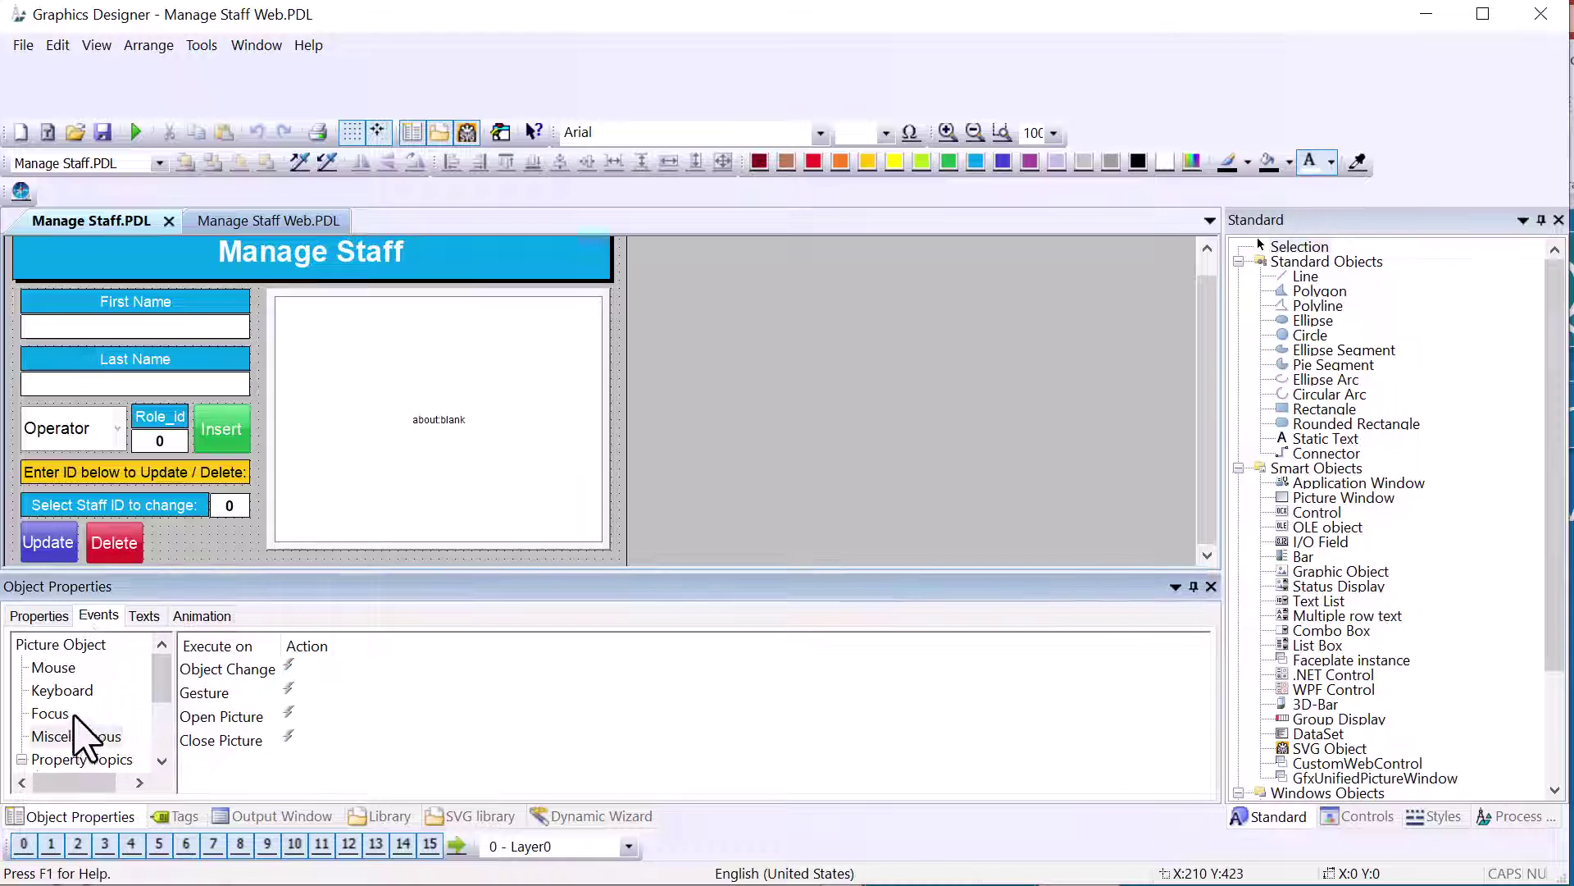
pyautogui.click(277, 716)
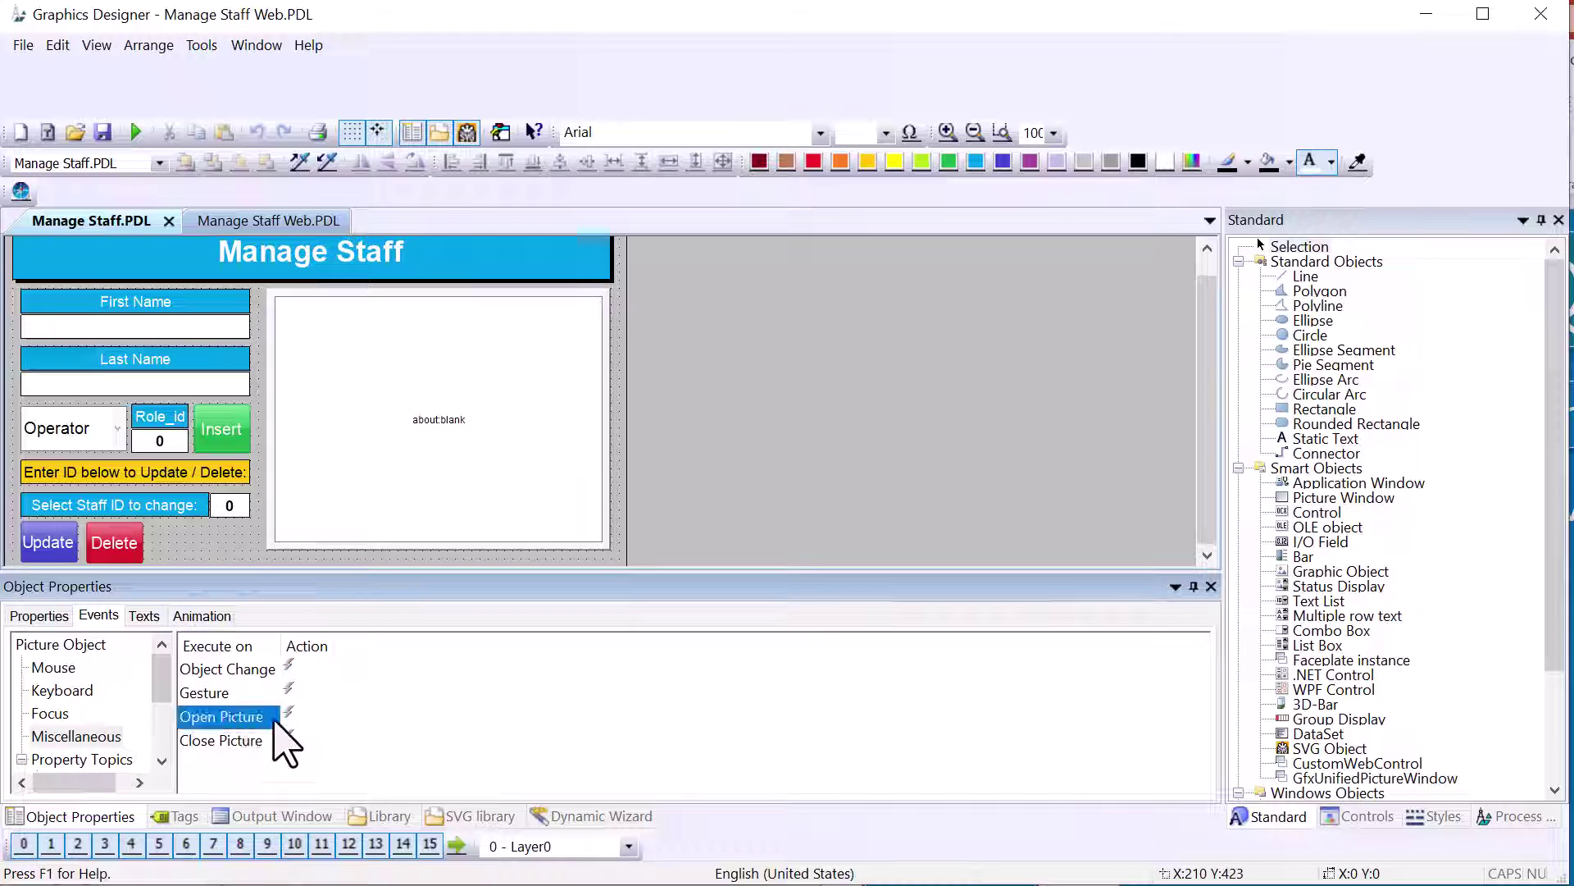
pyautogui.rightClick(289, 715)
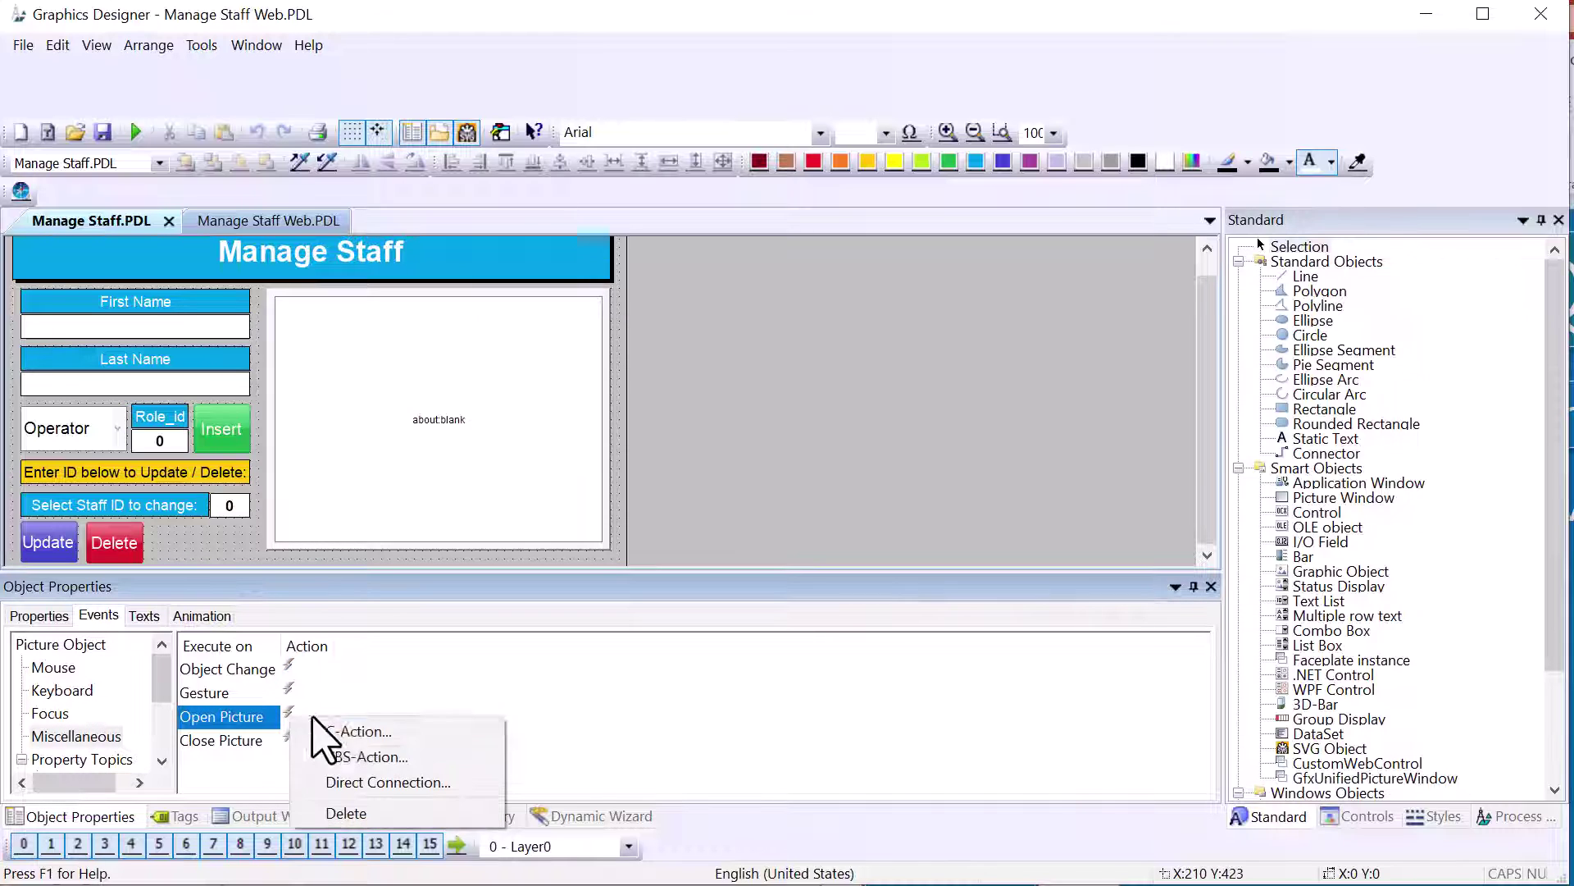
pyautogui.click(381, 754)
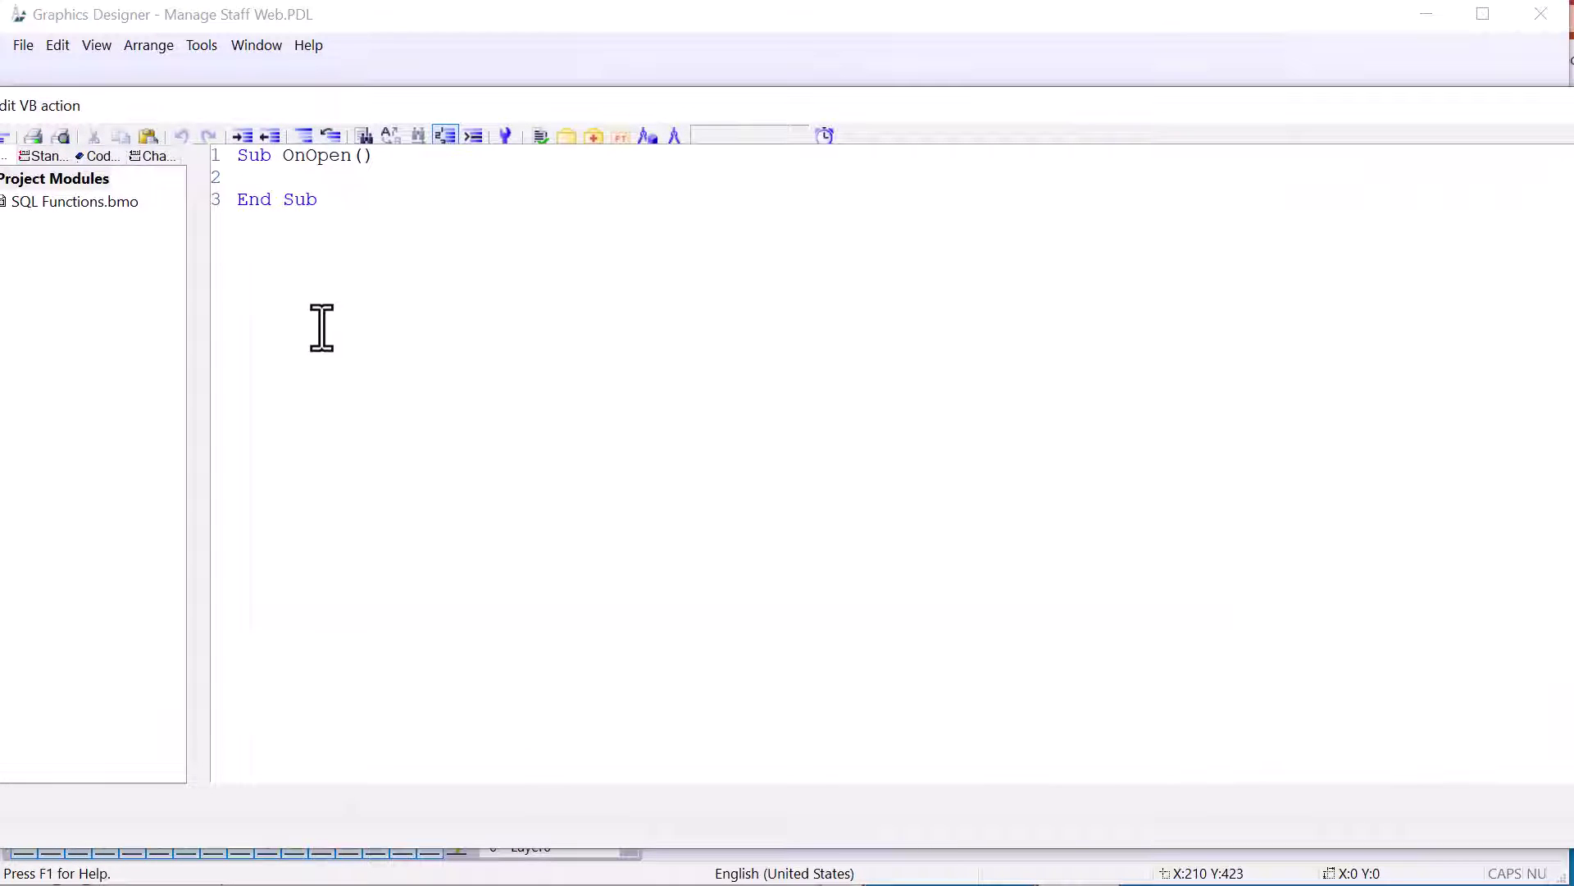
pyautogui.write('\' Load Staff table to browser Dim strSql  : strSQL = "Select * From Staff order by ID" Dim myfname : myfname = BuildHTML("","Staff_Table.html", strSql)  \' refresh browser ScreenItems("webBrowser").Address = myfname')
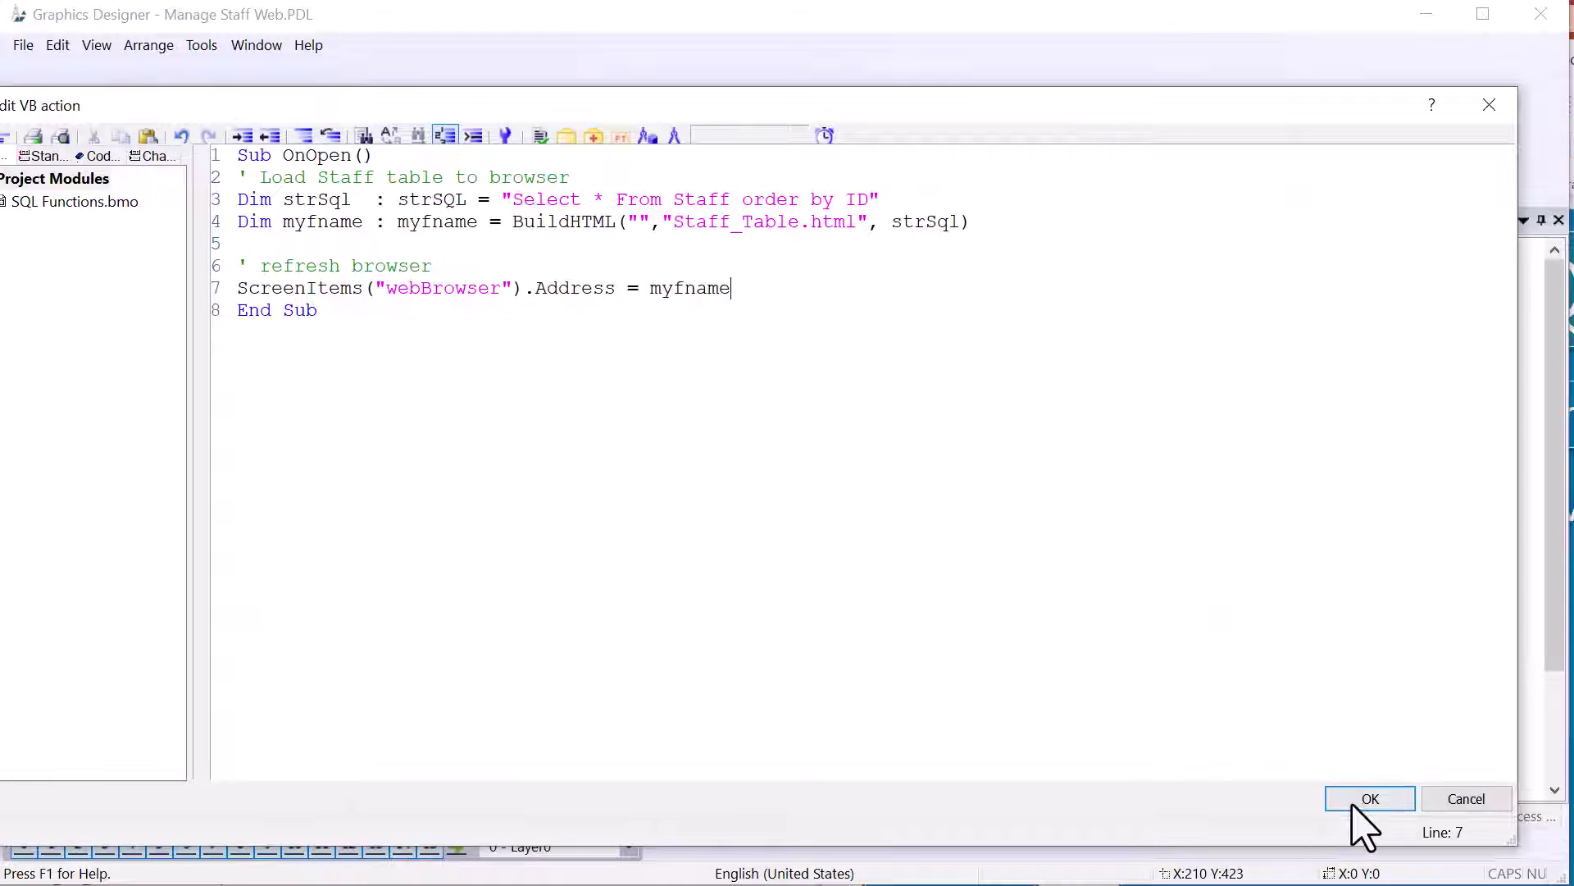
pyautogui.click(1360, 802)
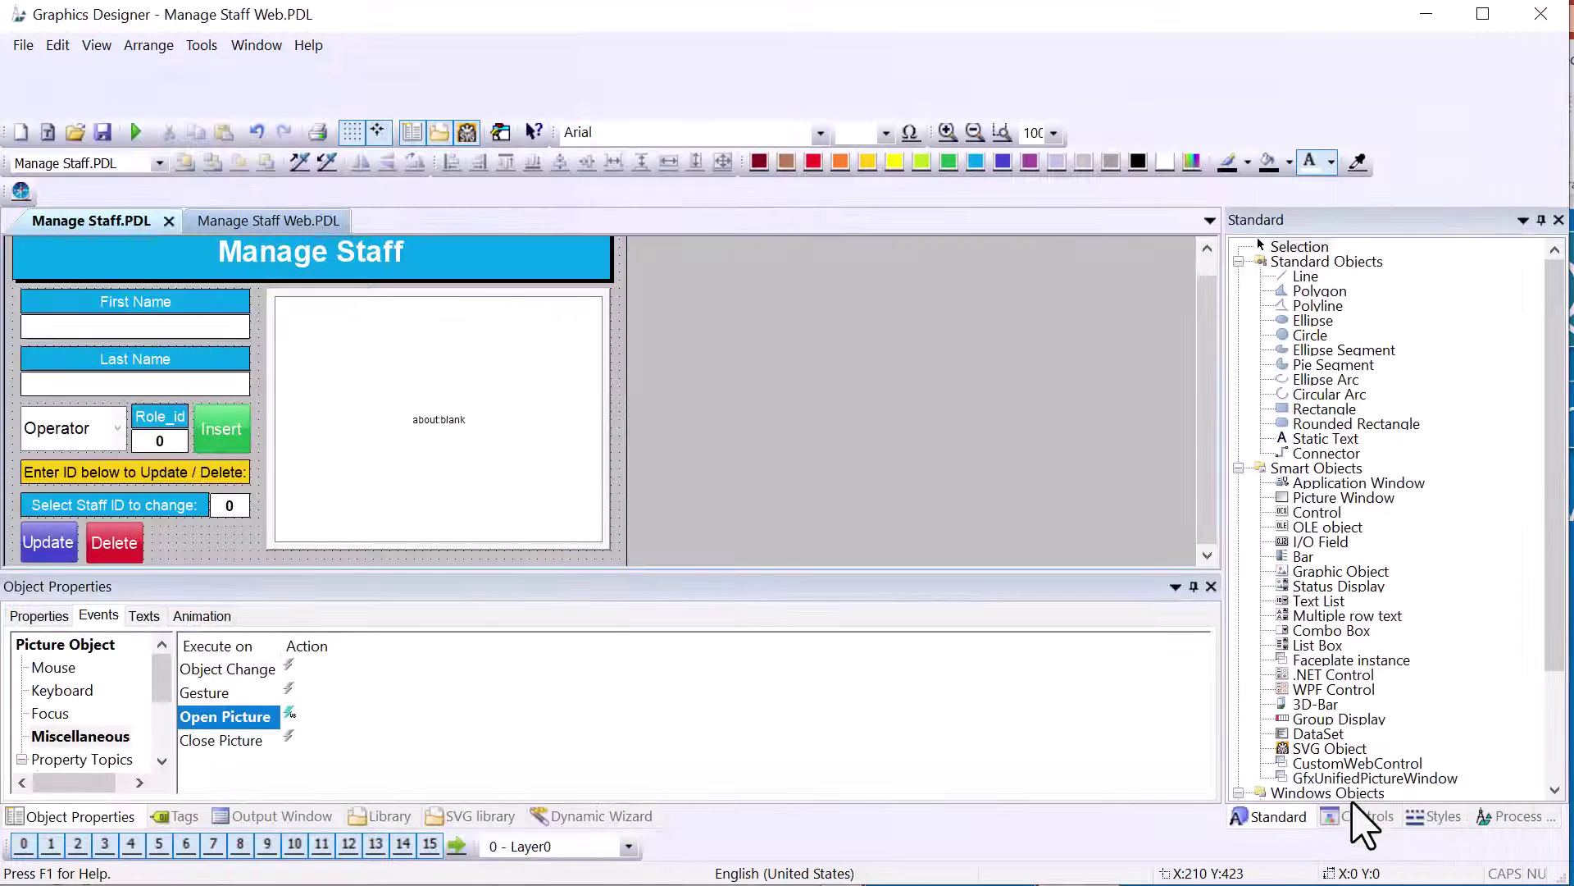
pyautogui.click(102, 132)
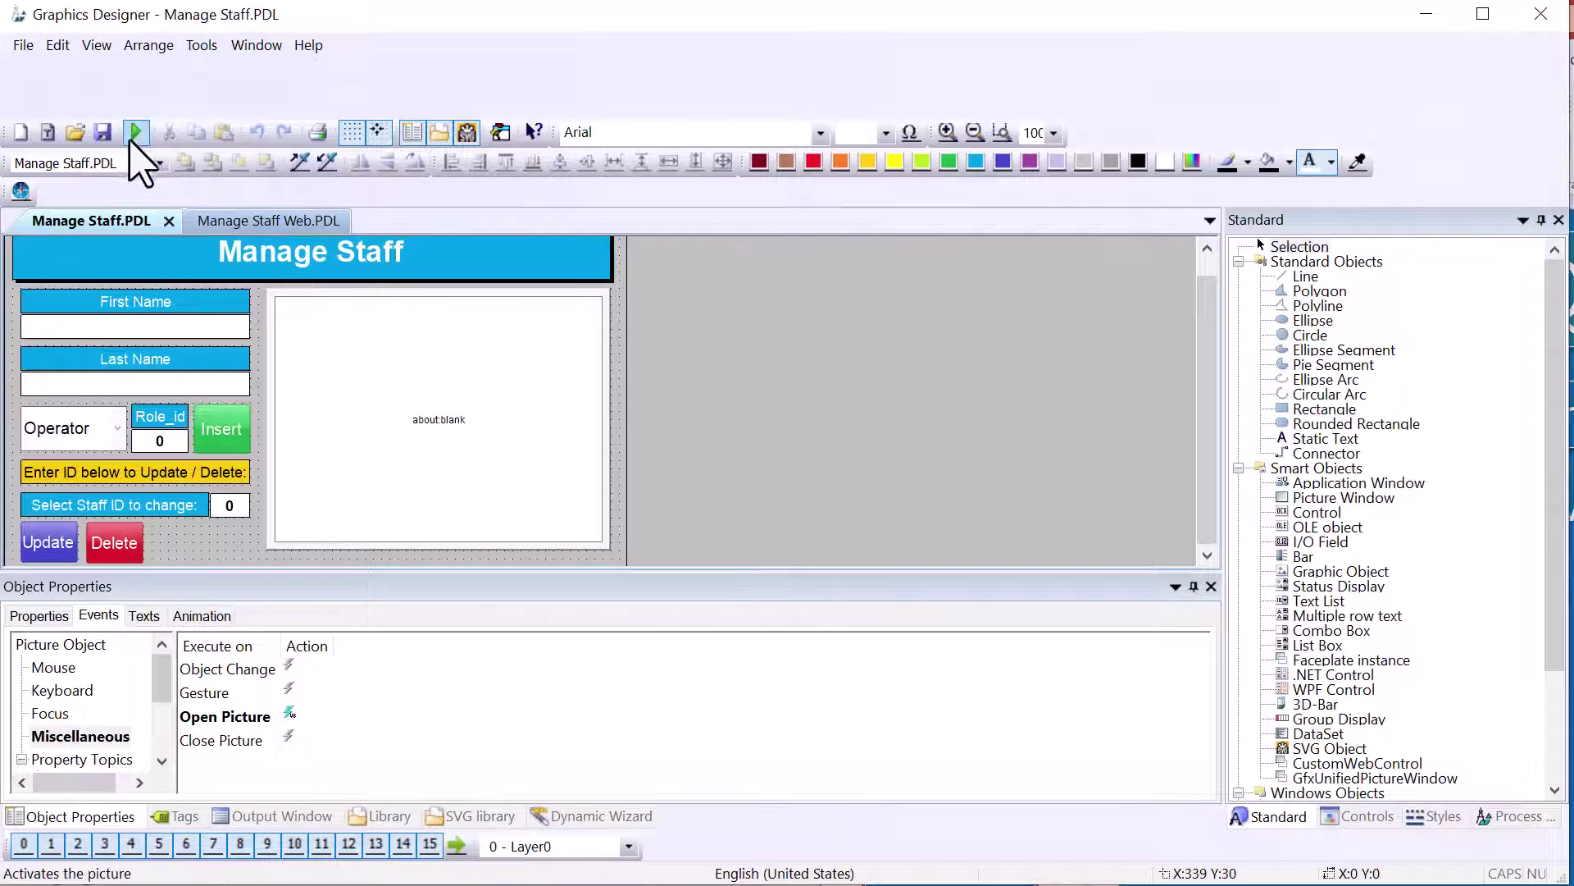
# Step: Activate the picture in WinCC Runtime and enter a test staff member's first and last names
pyautogui.click(135, 132)
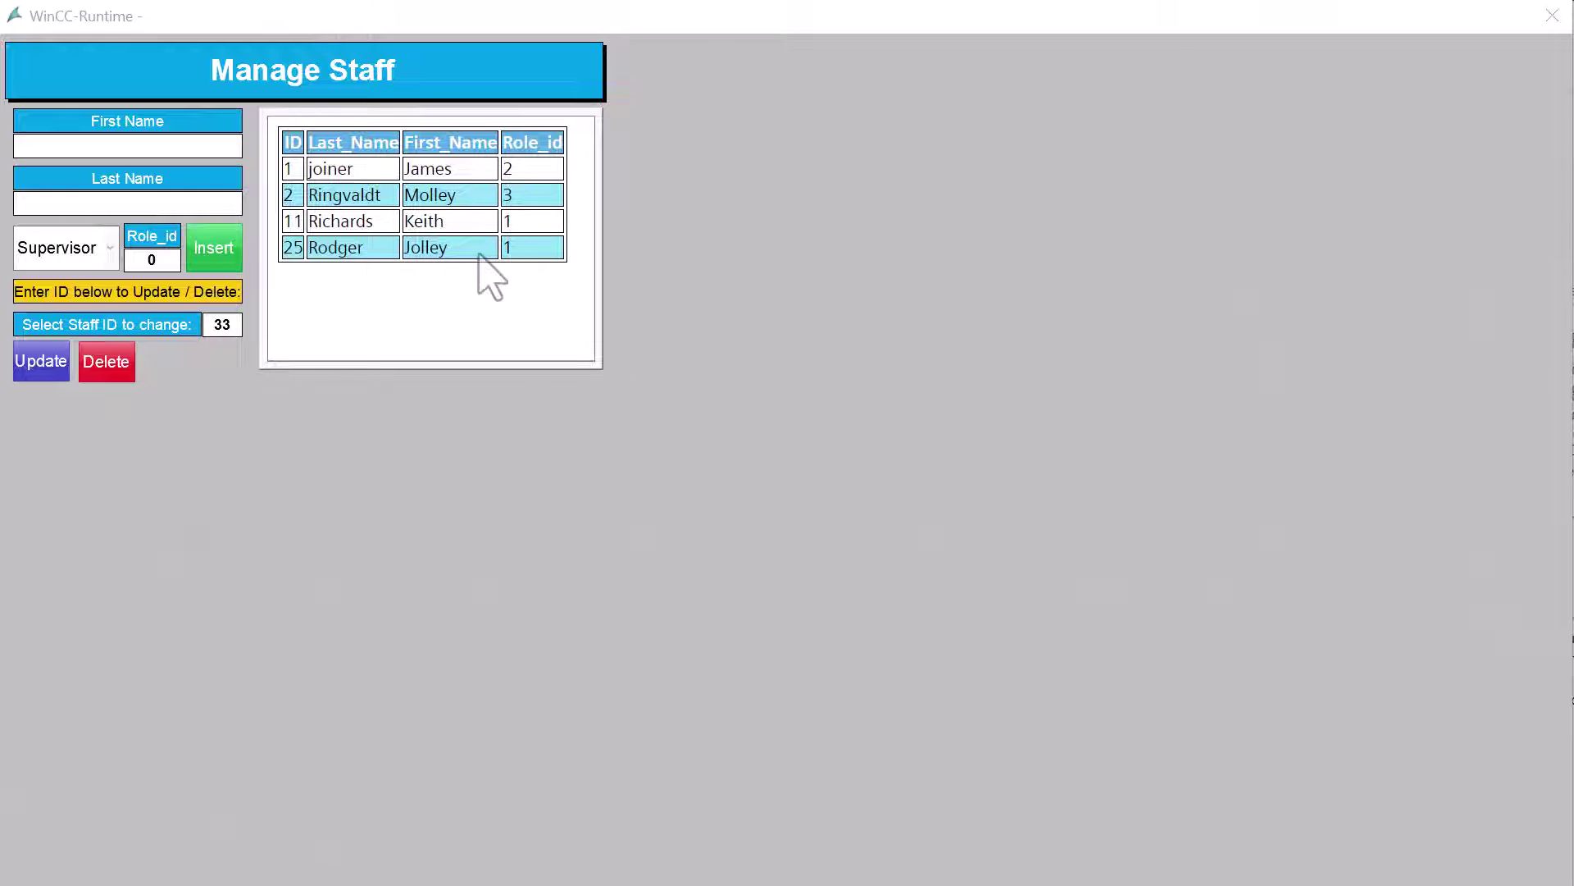
pyautogui.click(161, 148)
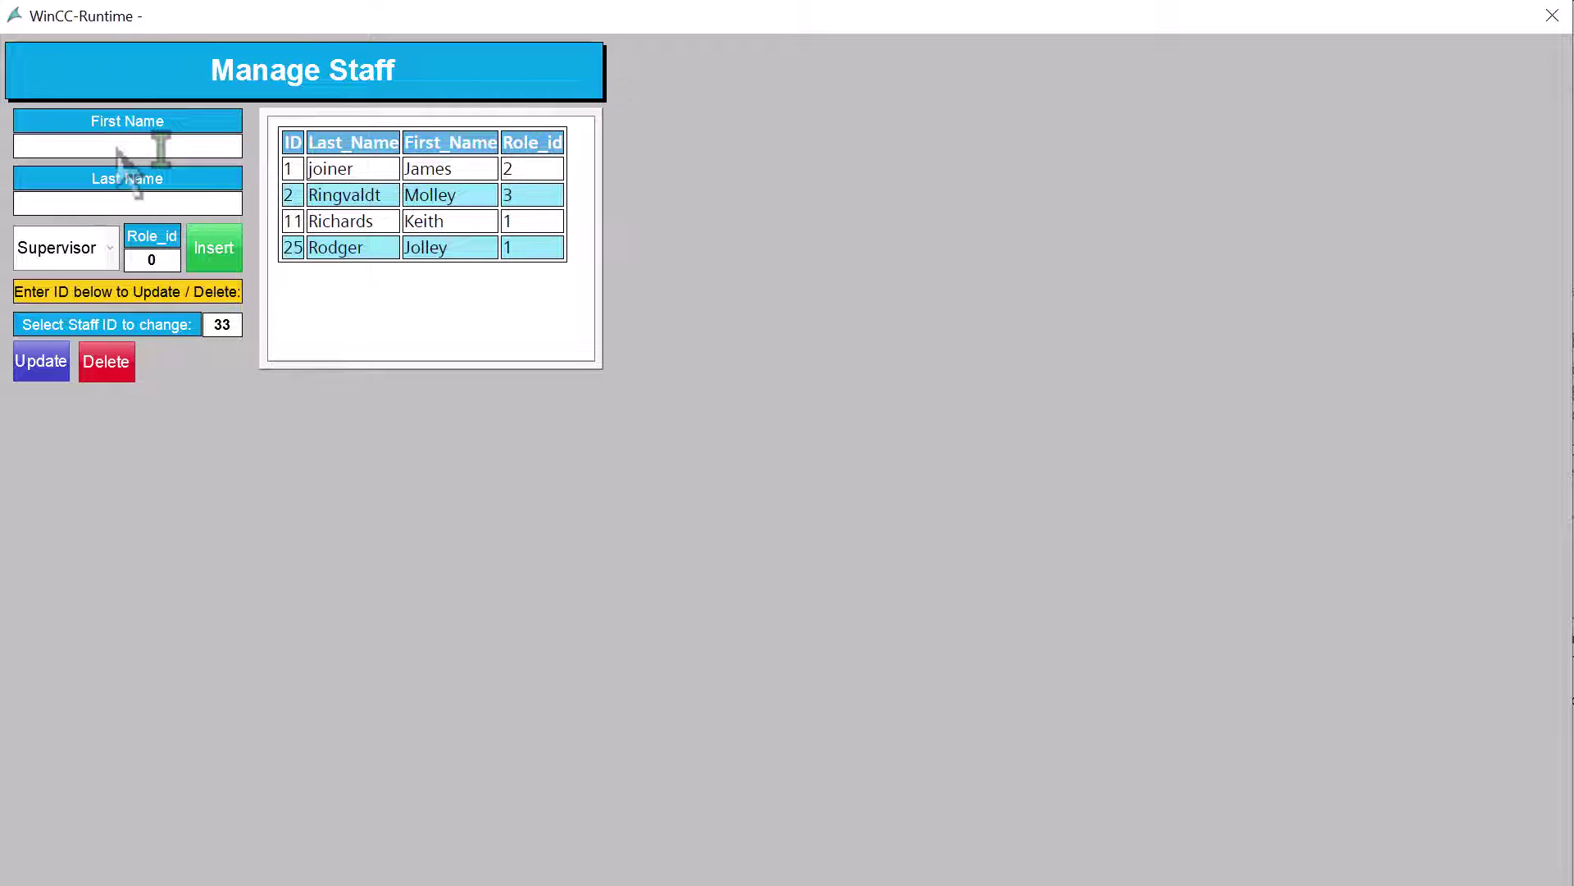
pyautogui.press('Return')
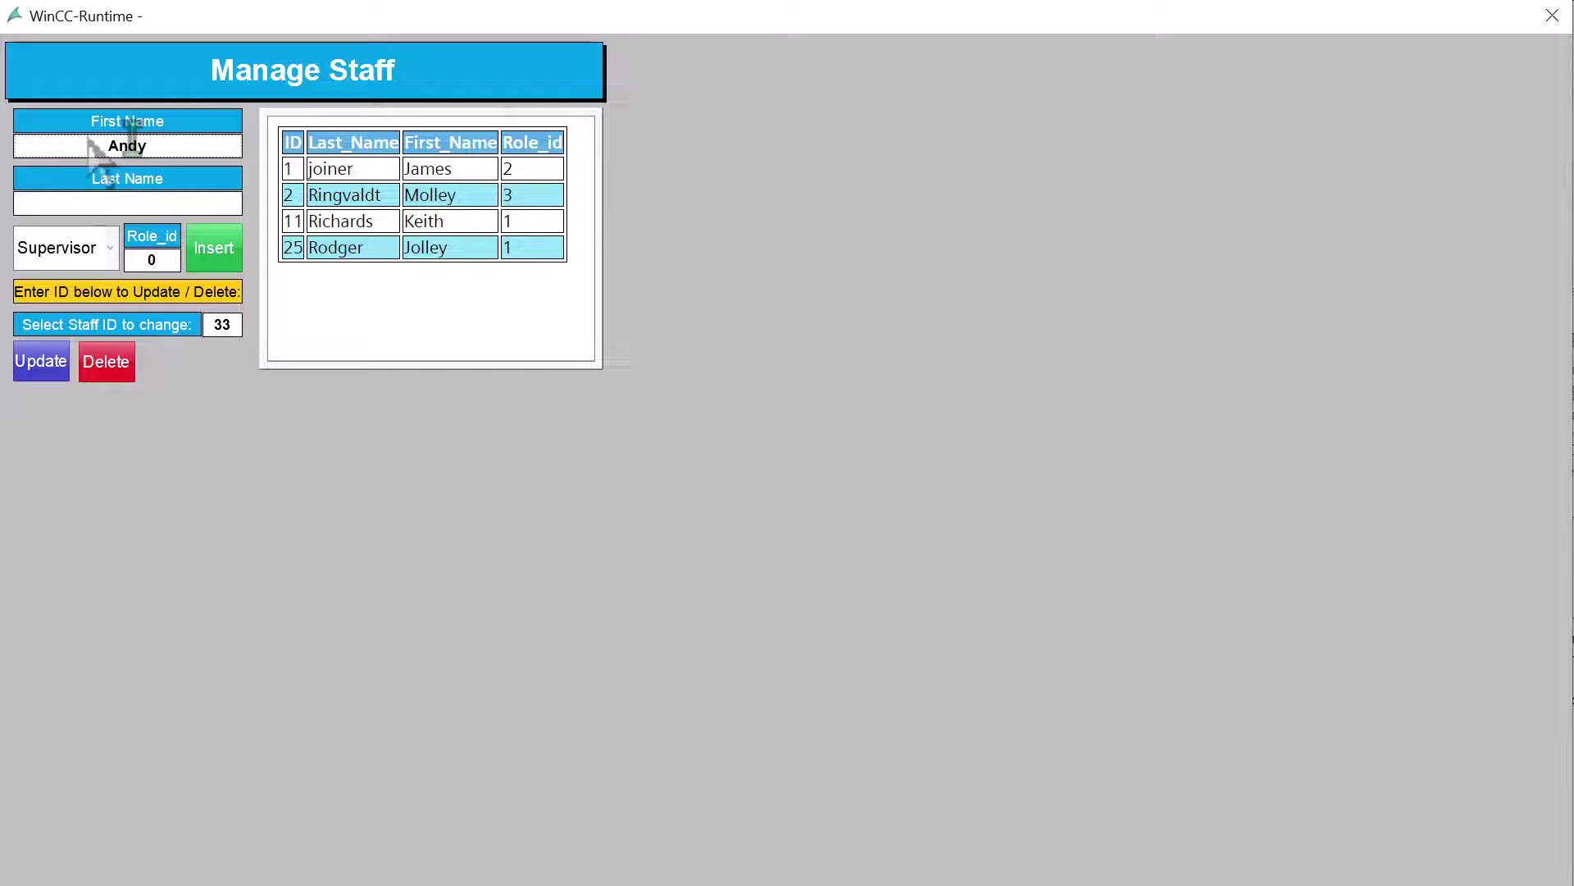
pyautogui.click(127, 205)
pyautogui.write('Rooney')
pyautogui.press('Return')
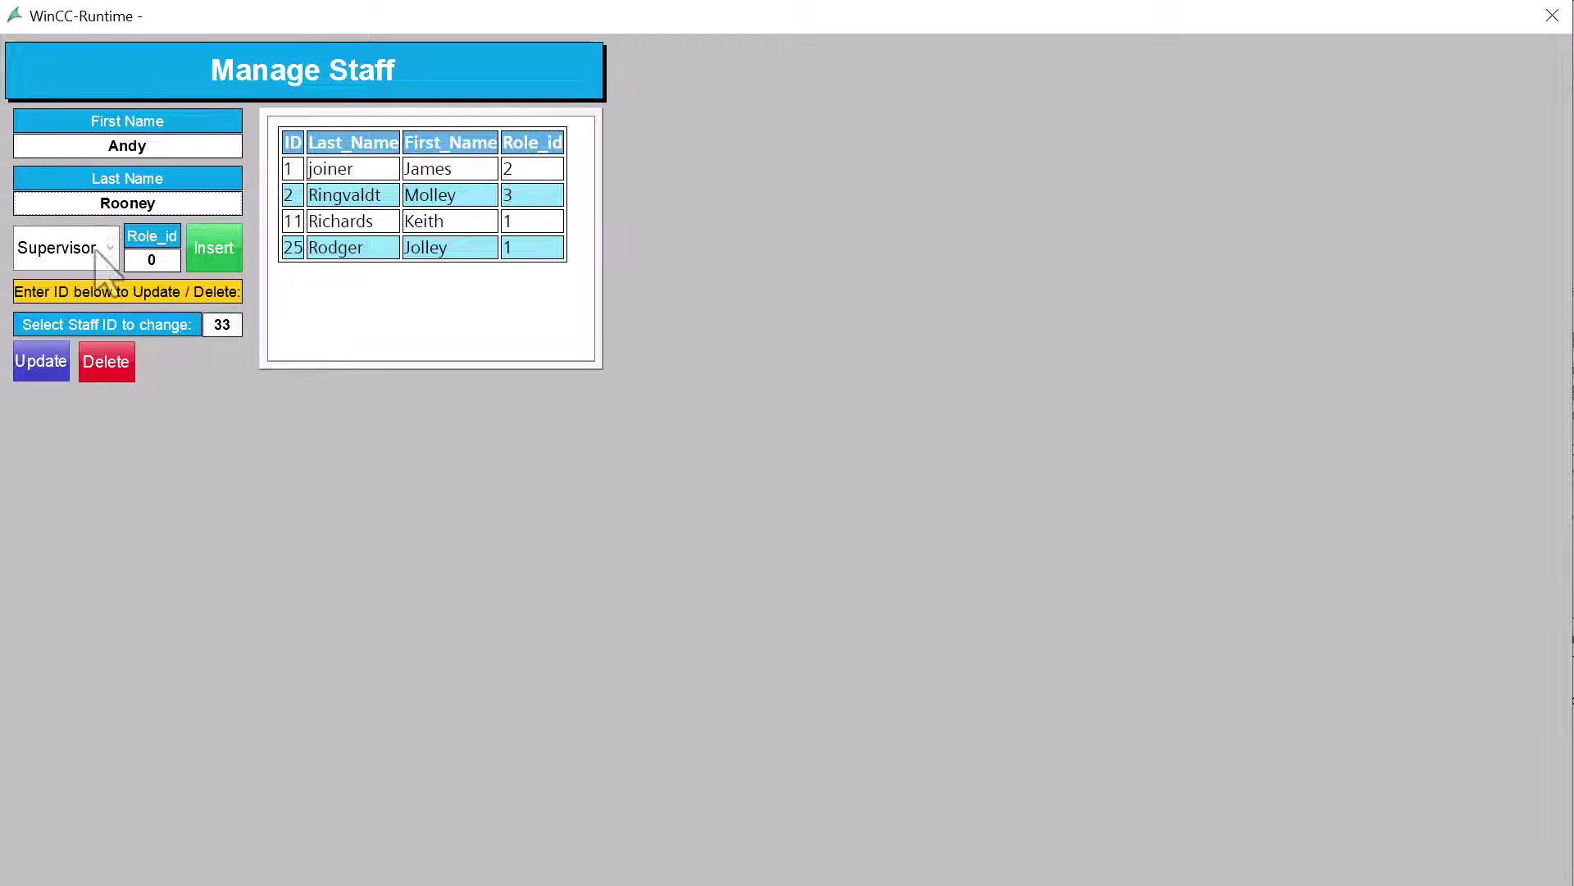
# Step: Try the role choices, set the test staff member's role to Repairman and insert the entry into the staff table
pyautogui.click(94, 251)
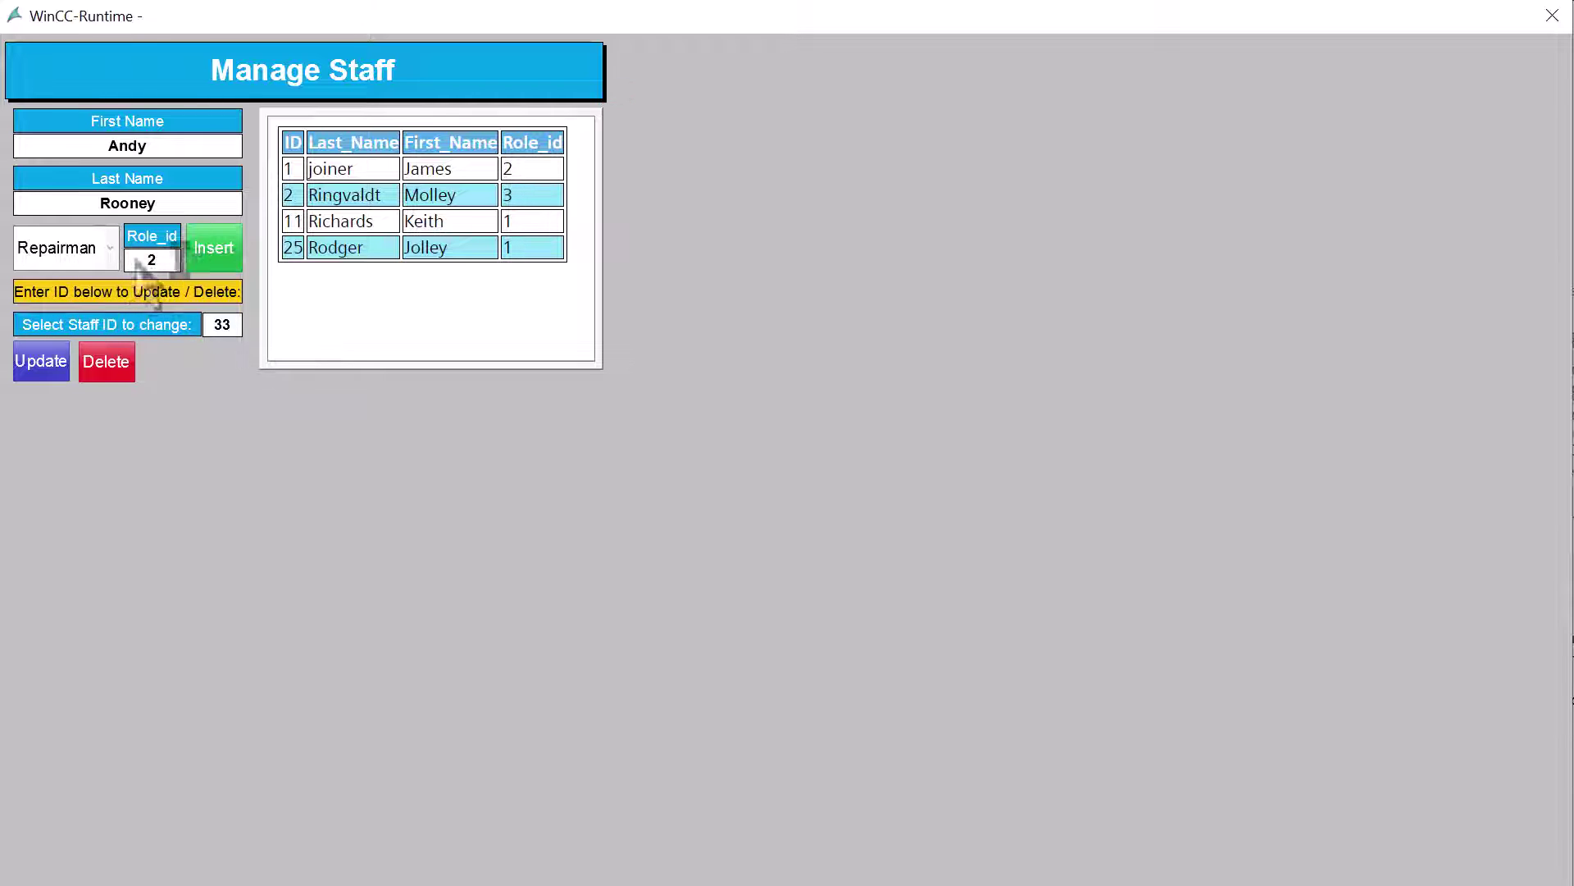
pyautogui.click(102, 251)
pyautogui.click(49, 278)
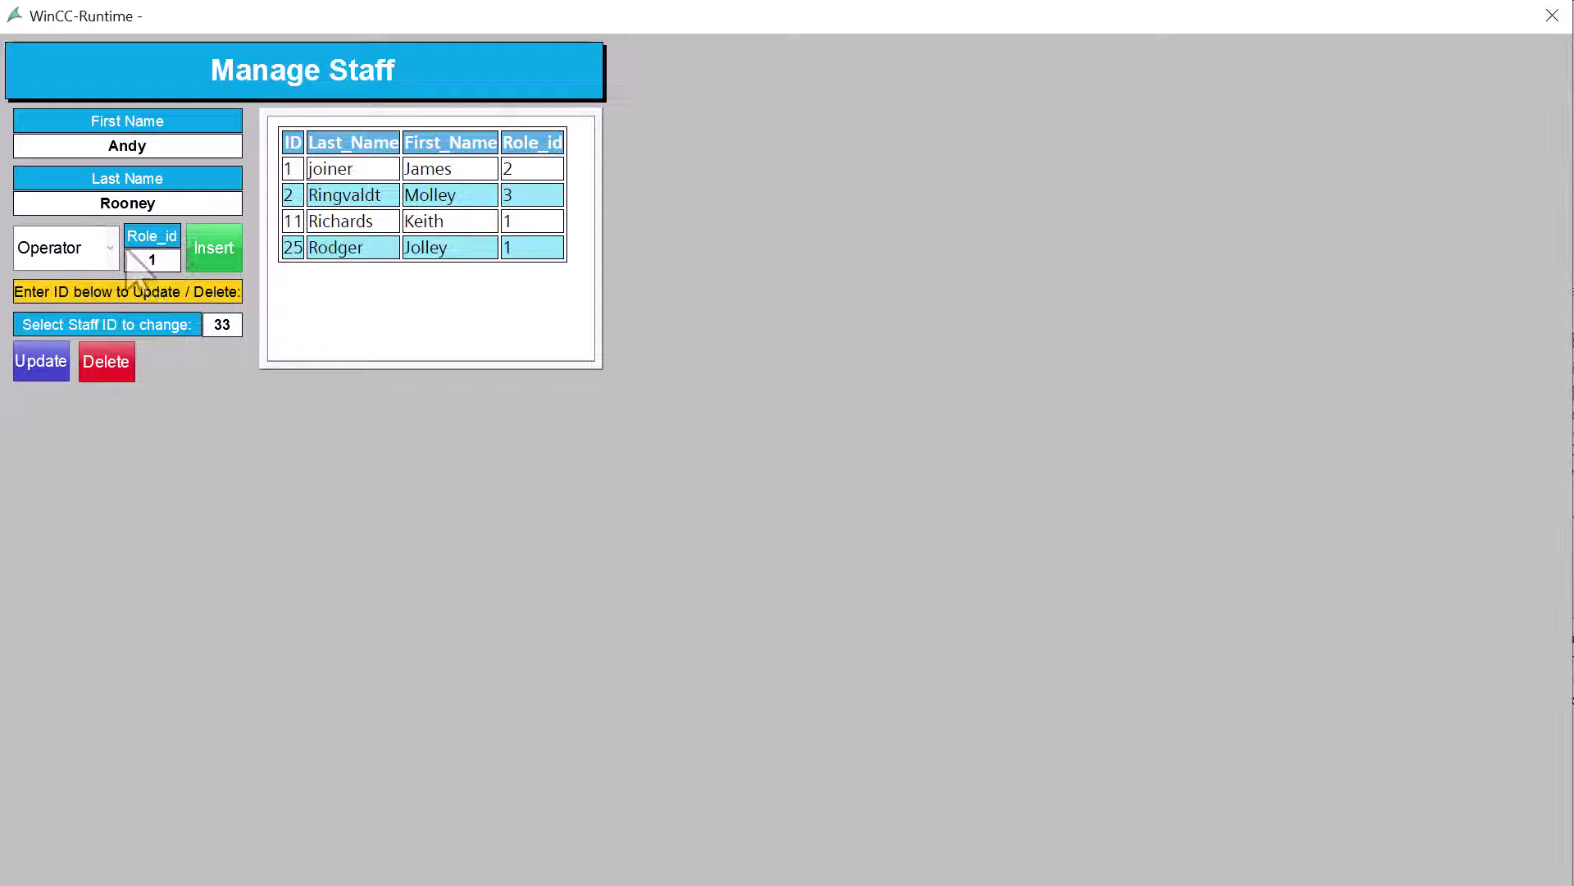
pyautogui.click(105, 249)
pyautogui.click(97, 299)
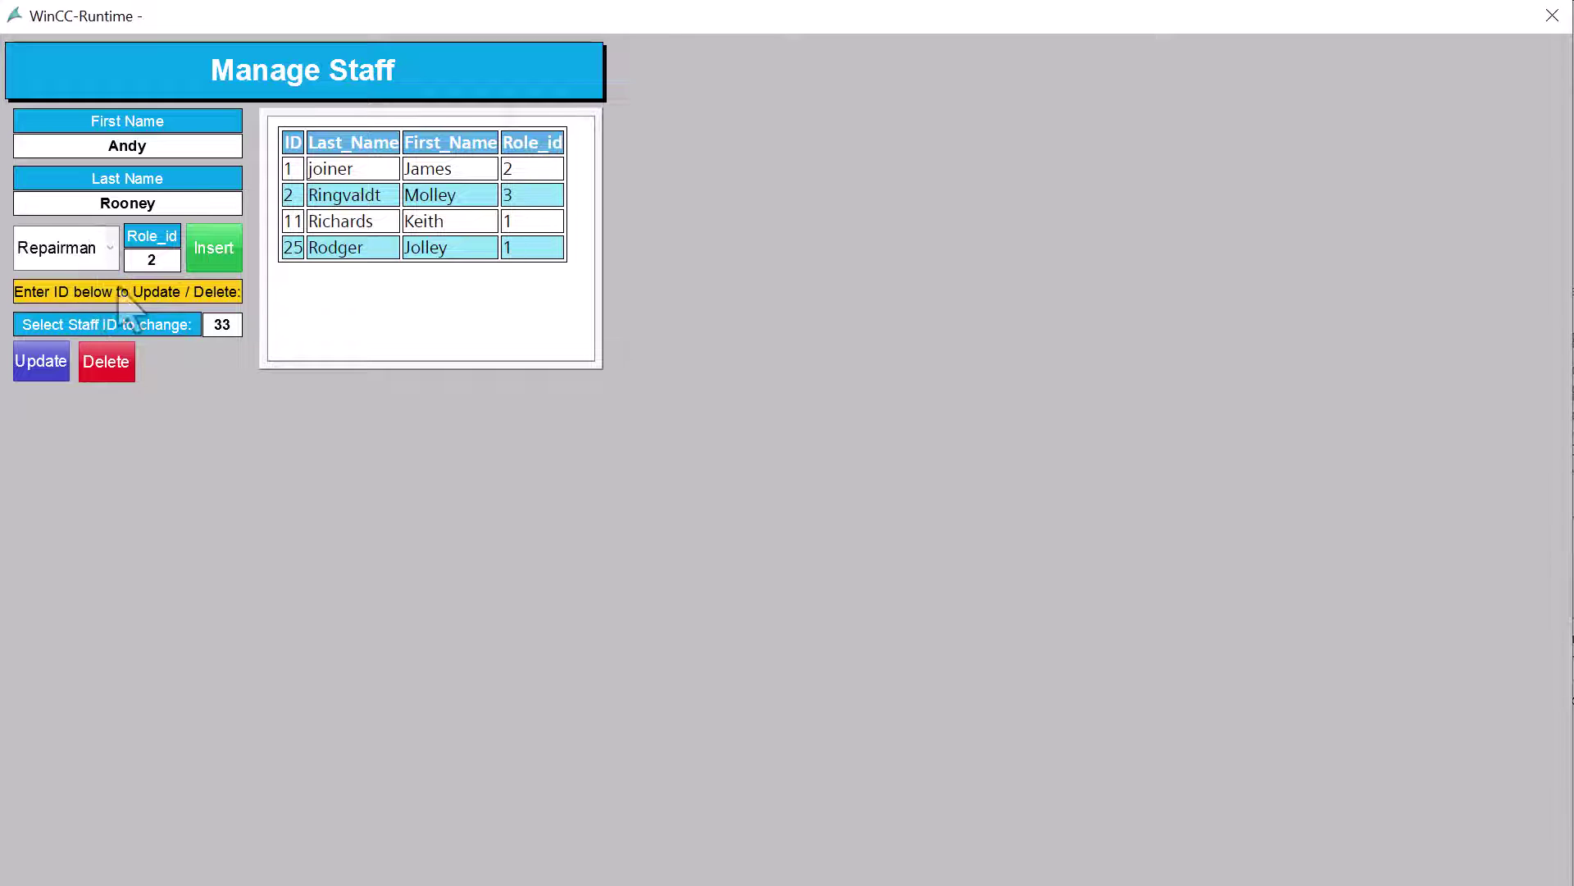
pyautogui.click(215, 261)
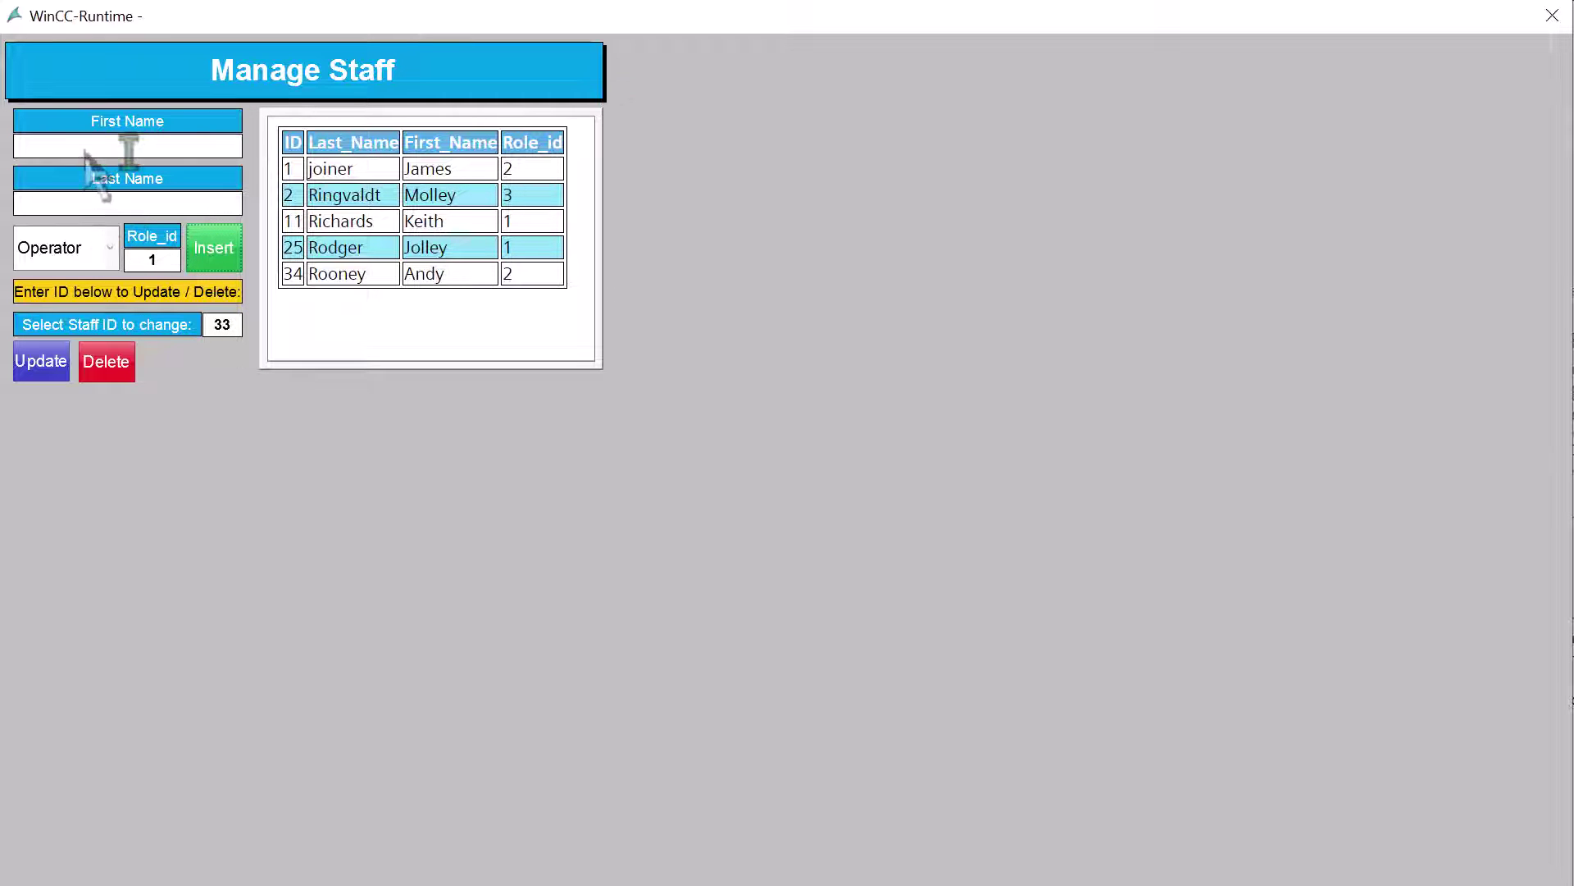
# Step: Enter the test staff member's first name again, and change the last name to a variant spelling without the "e"
pyautogui.write('Andy')
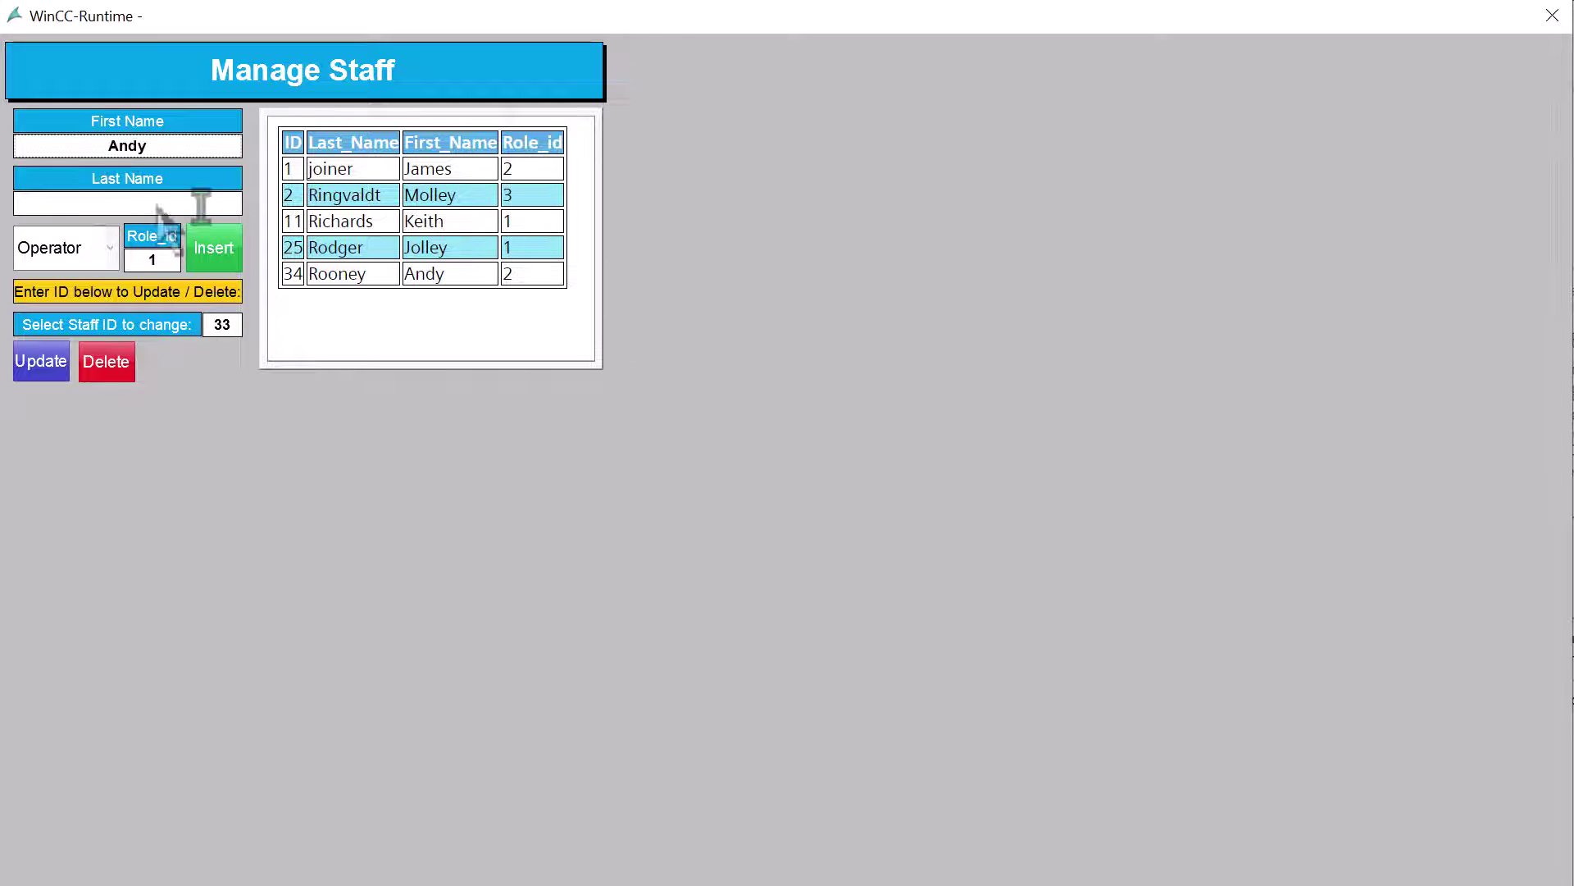
pyautogui.press('Return')
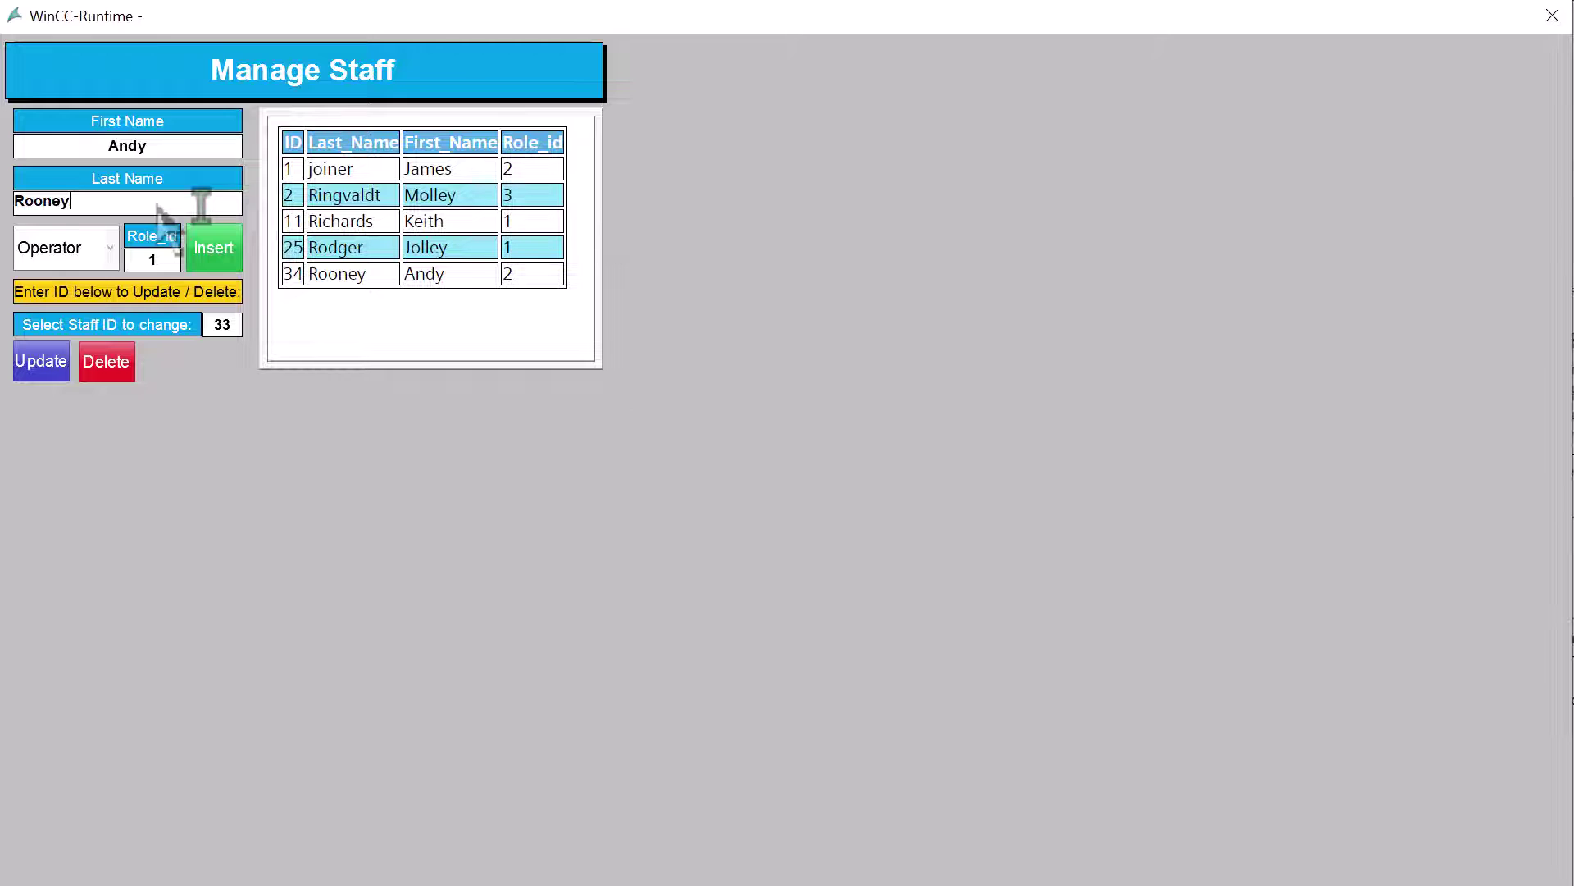
pyautogui.write('Rooney')
pyautogui.press('Return')
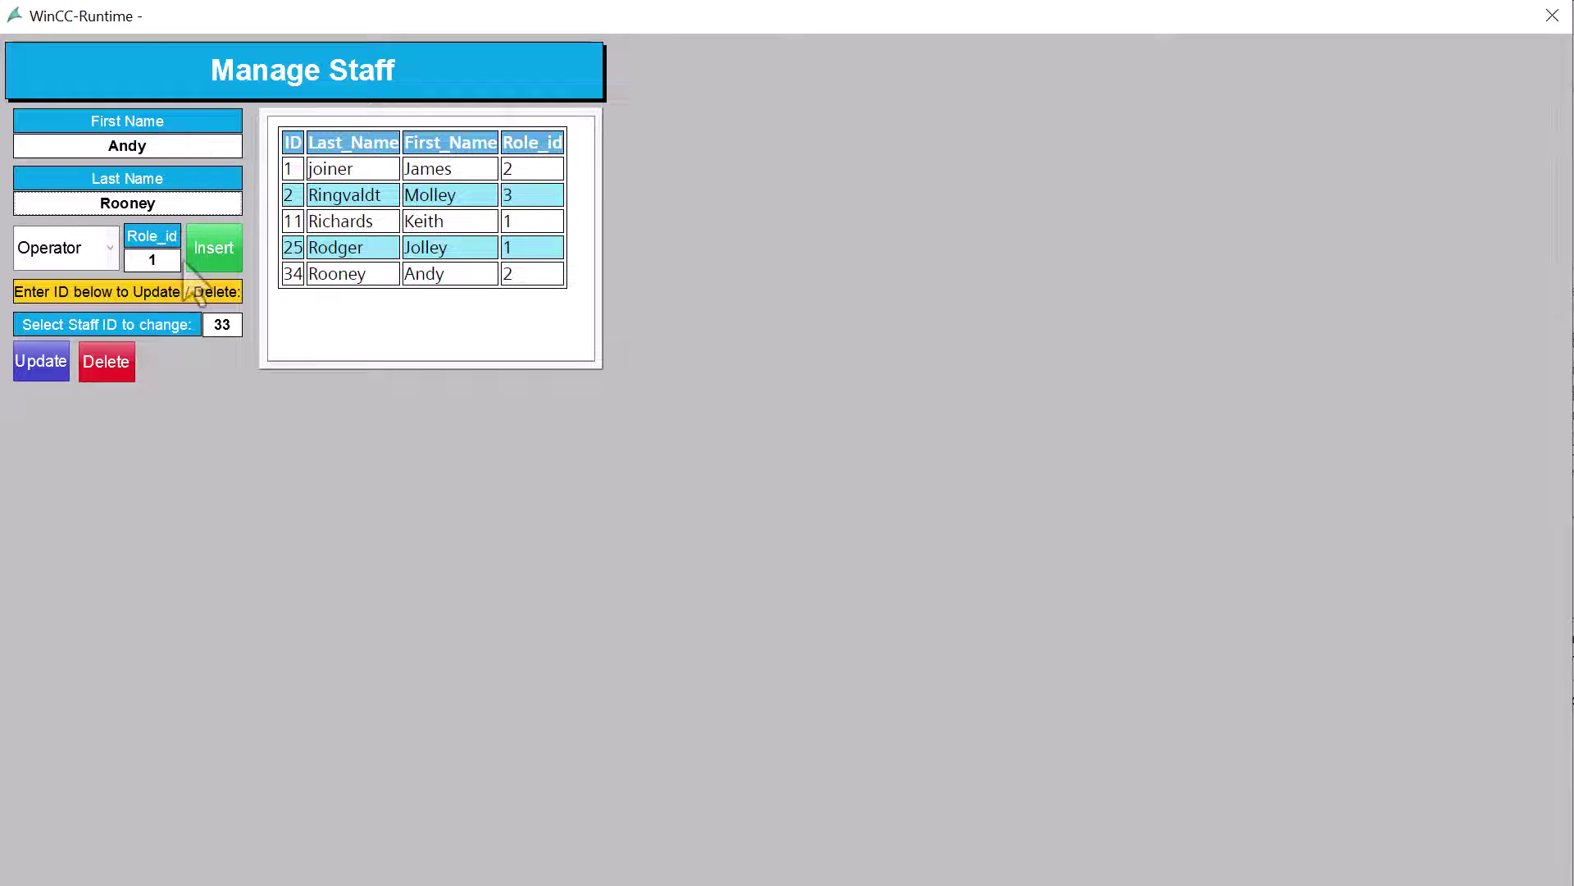
pyautogui.click(148, 205)
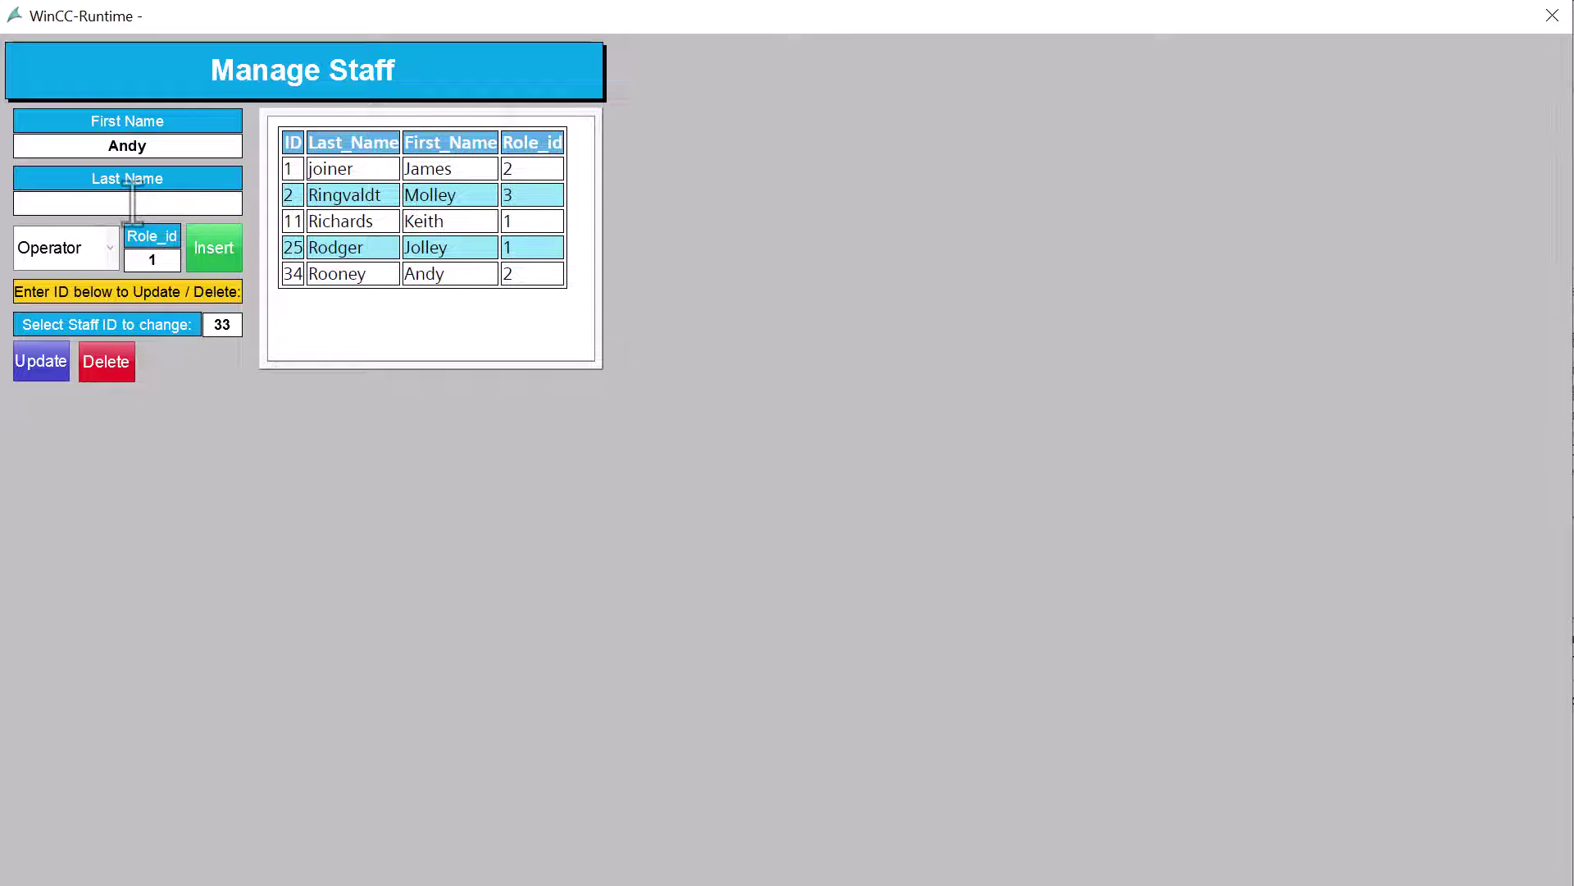
pyautogui.press('Return')
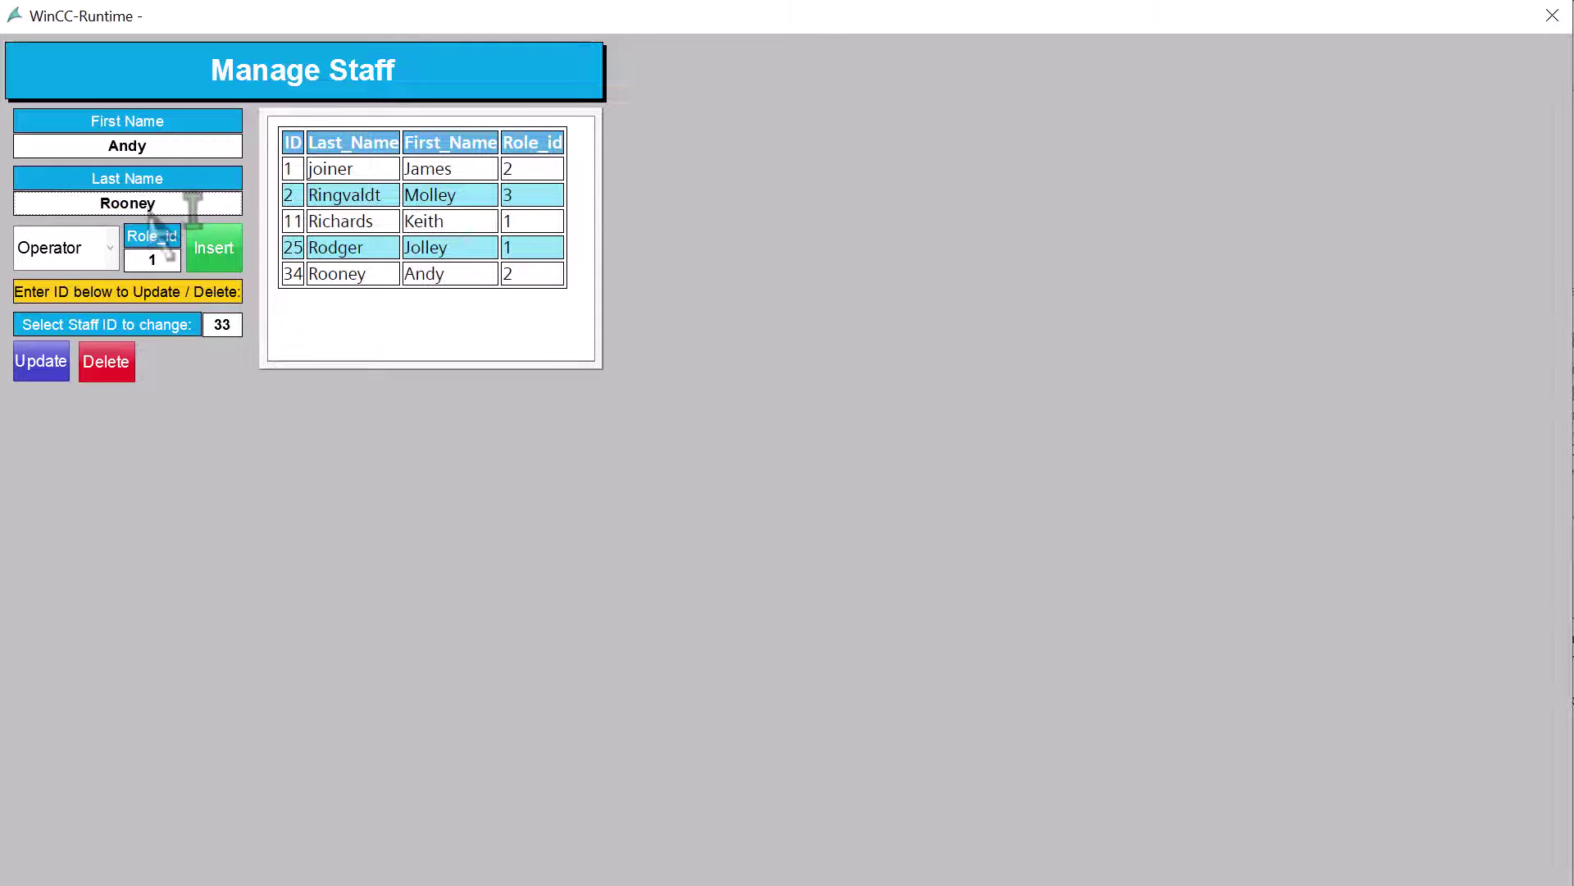
# Step: Select the newly inserted row's staff ID and update that entry with the changed last name and Operator role, accepting the verification
pyautogui.click(223, 325)
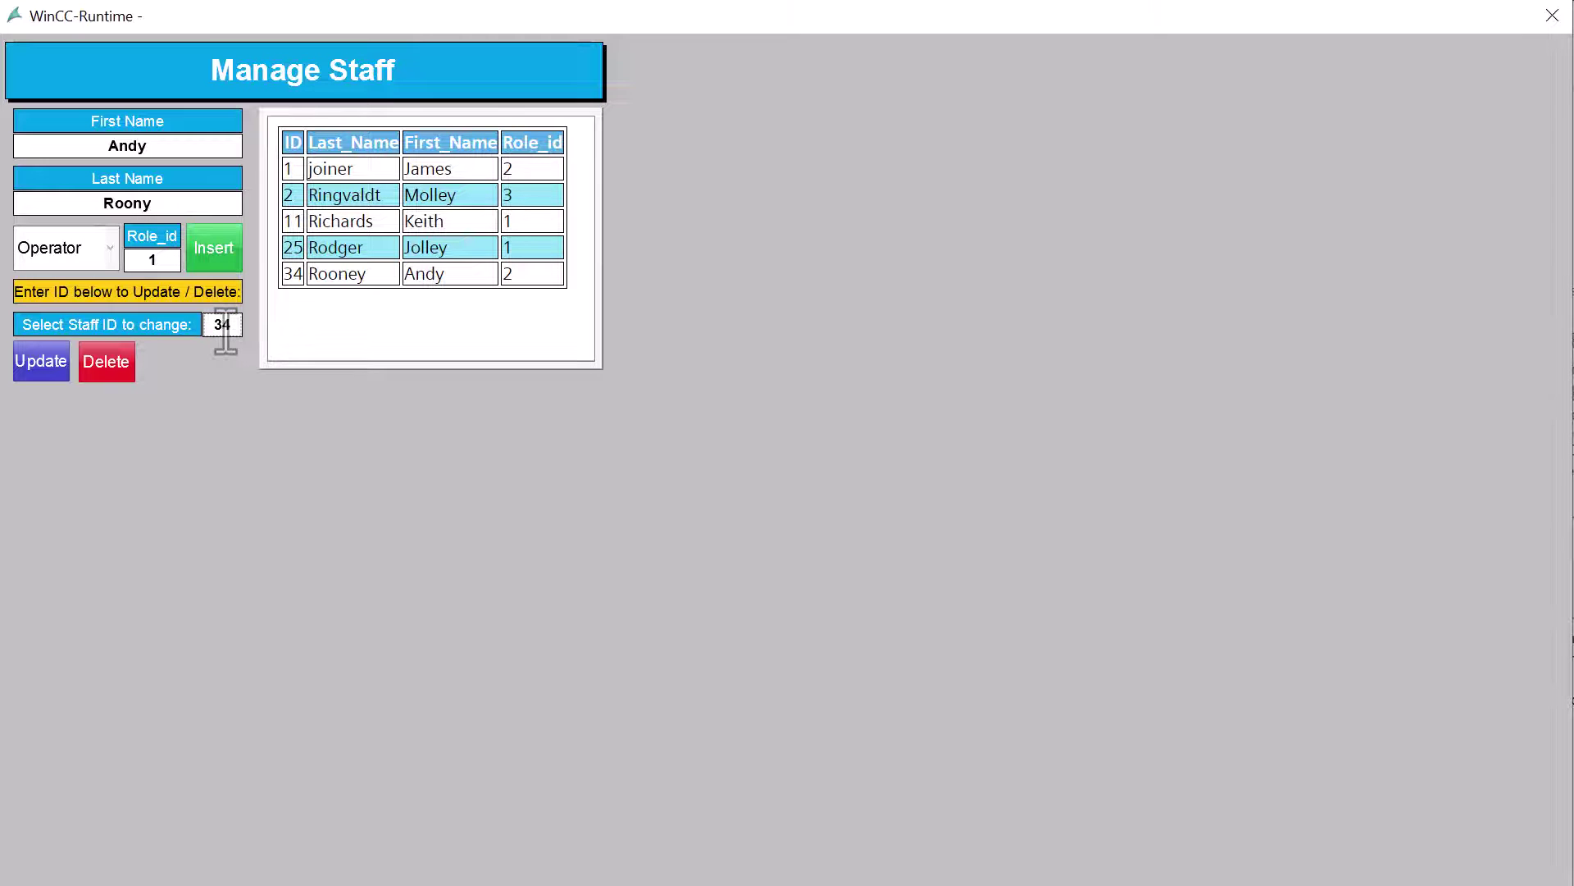
pyautogui.click(40, 362)
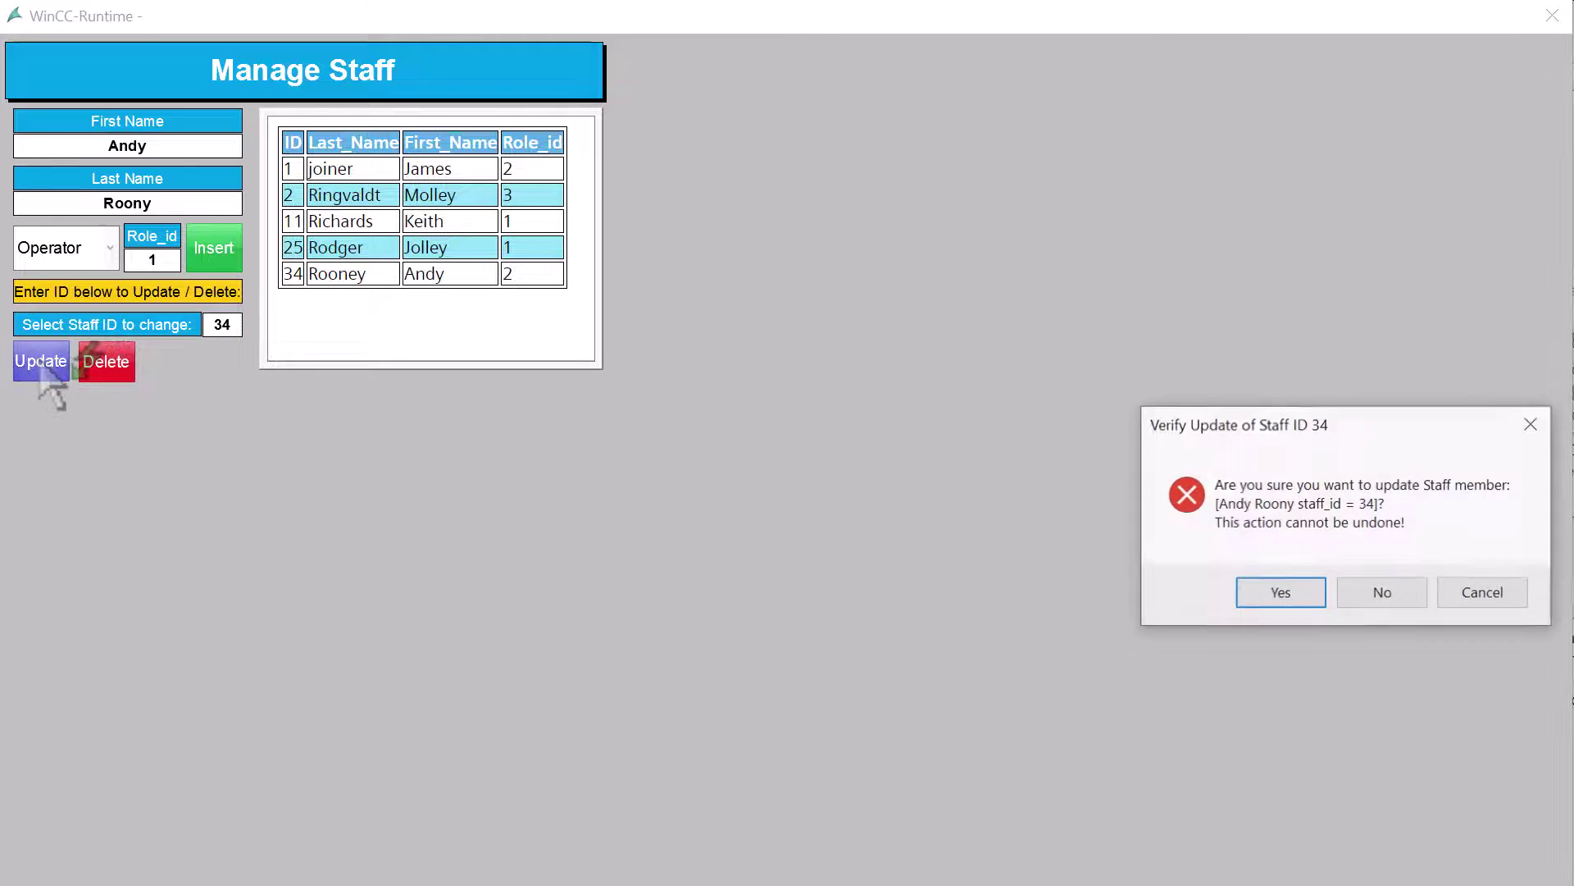
pyautogui.click(1280, 603)
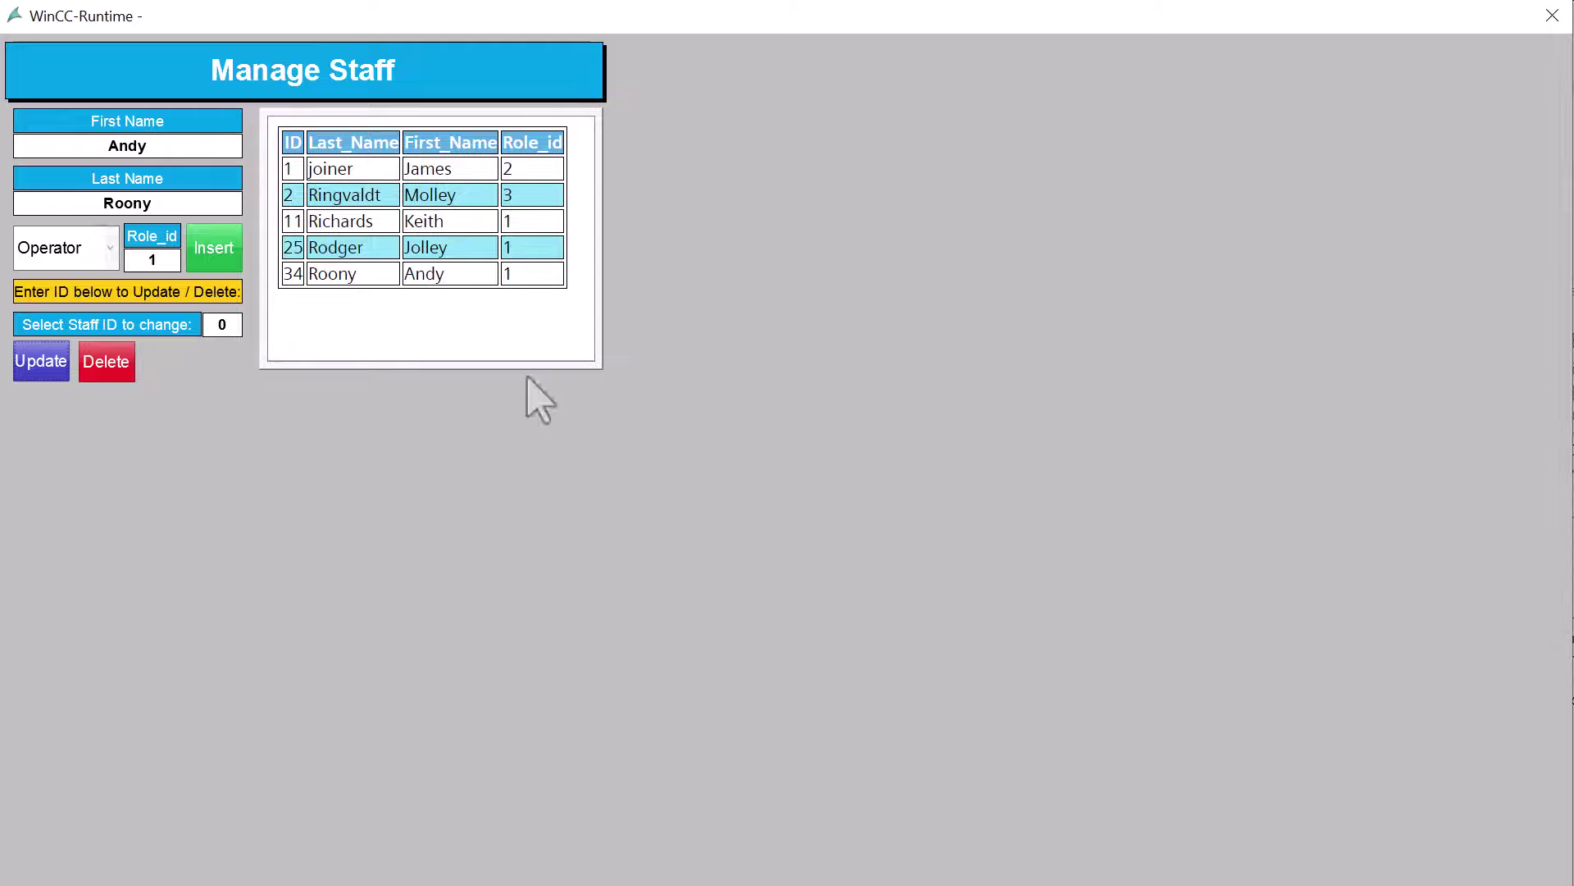
# Step: Enter the test entry's staff ID again and delete that entry from the staff table, accepting the verification
pyautogui.click(223, 326)
pyautogui.write('34')
pyautogui.press('Return')
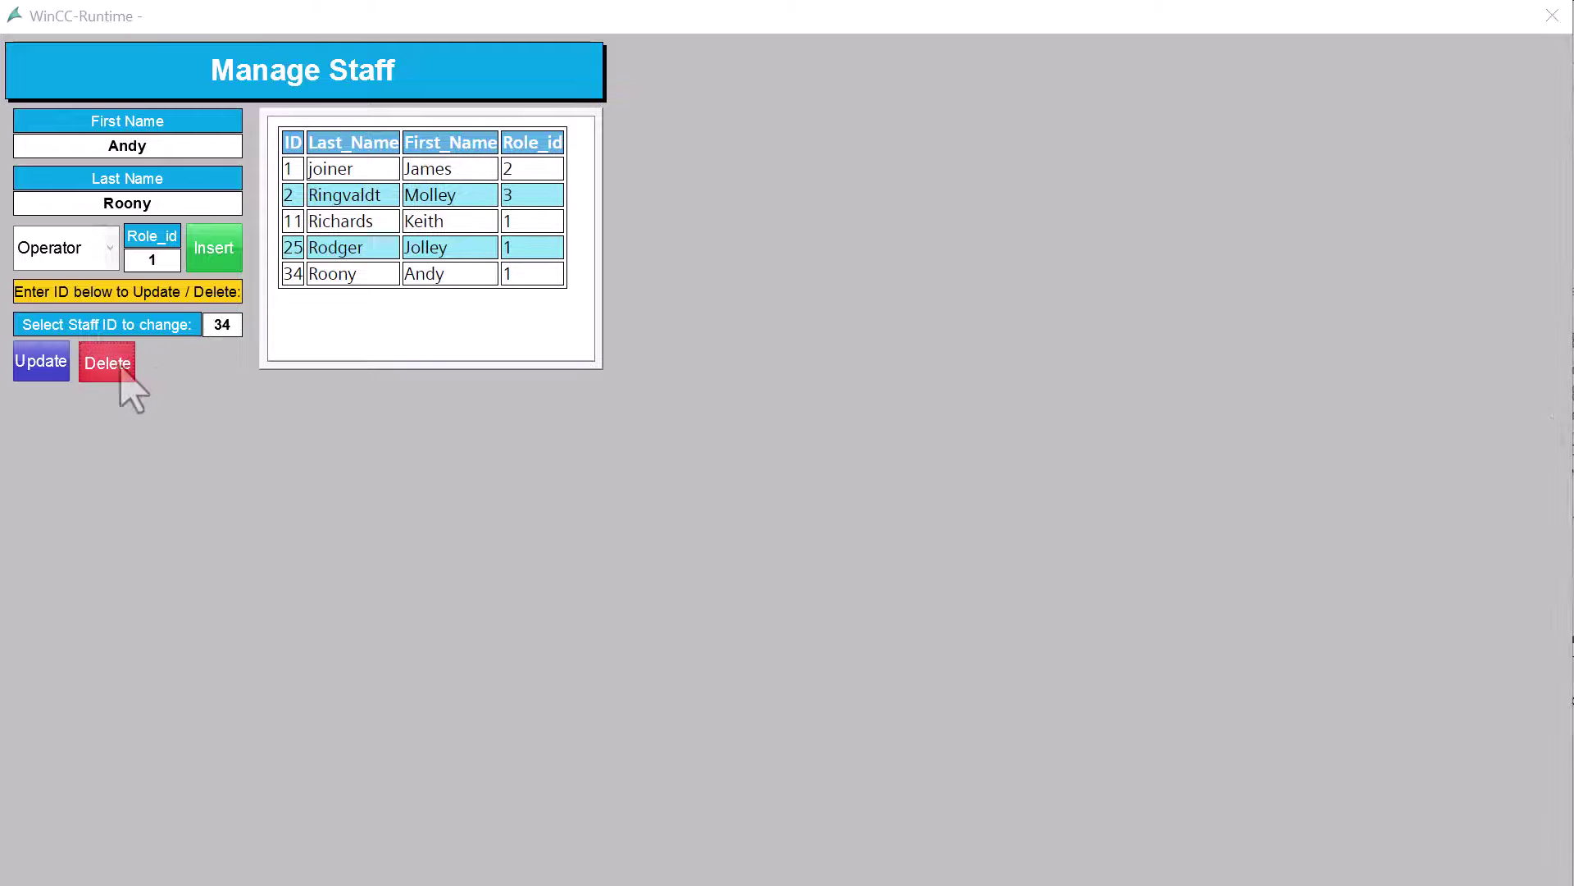
pyautogui.click(119, 365)
pyautogui.moveTo(1115, 451); pyautogui.dragTo(316, 402)
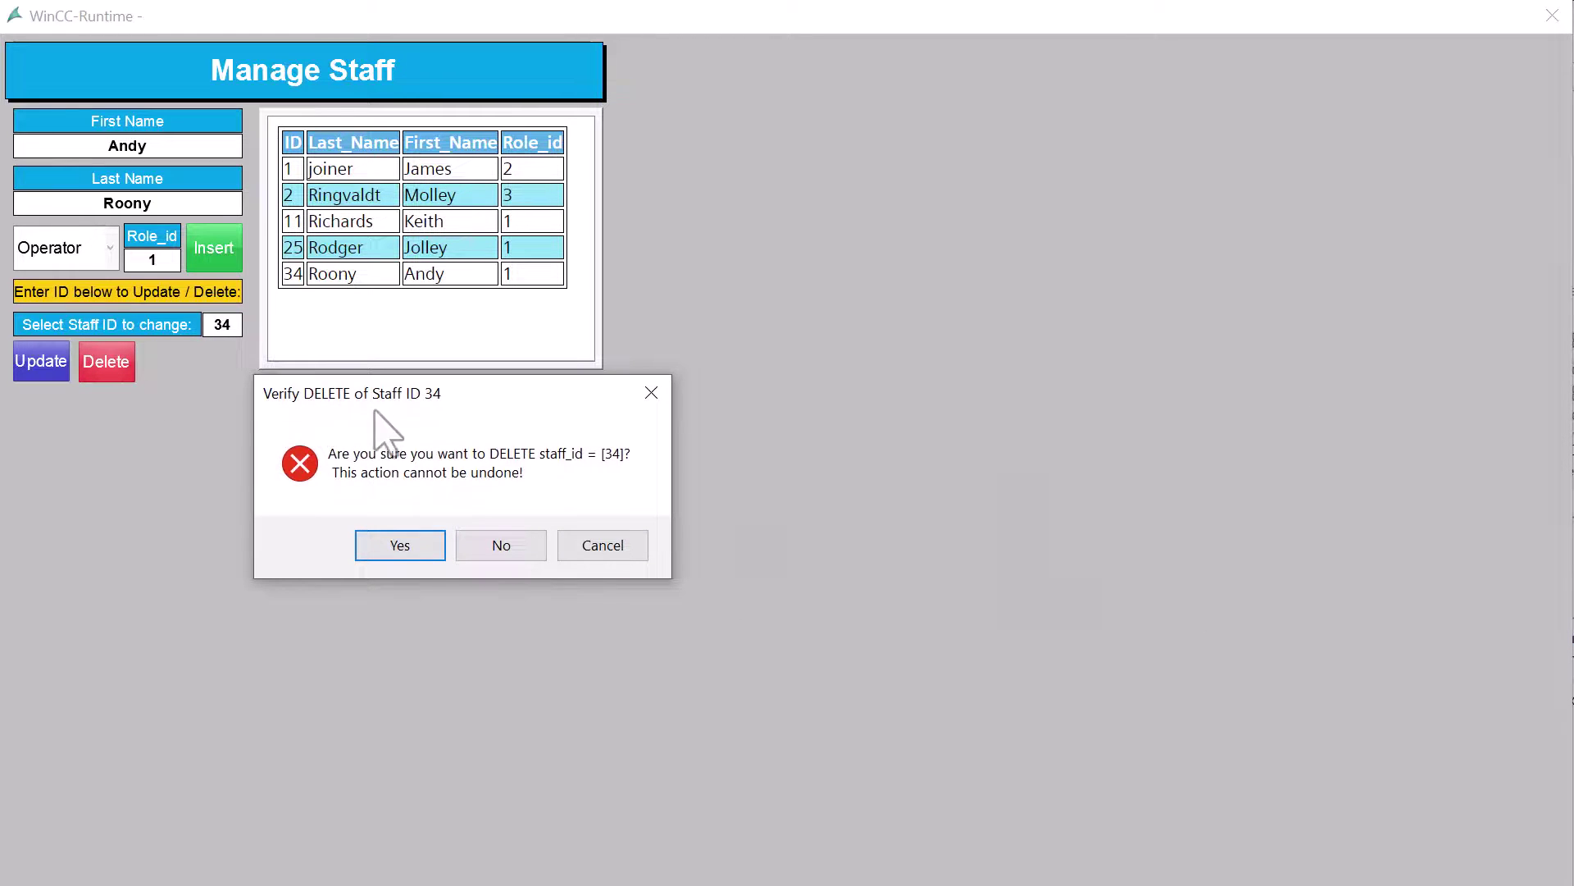
pyautogui.click(402, 543)
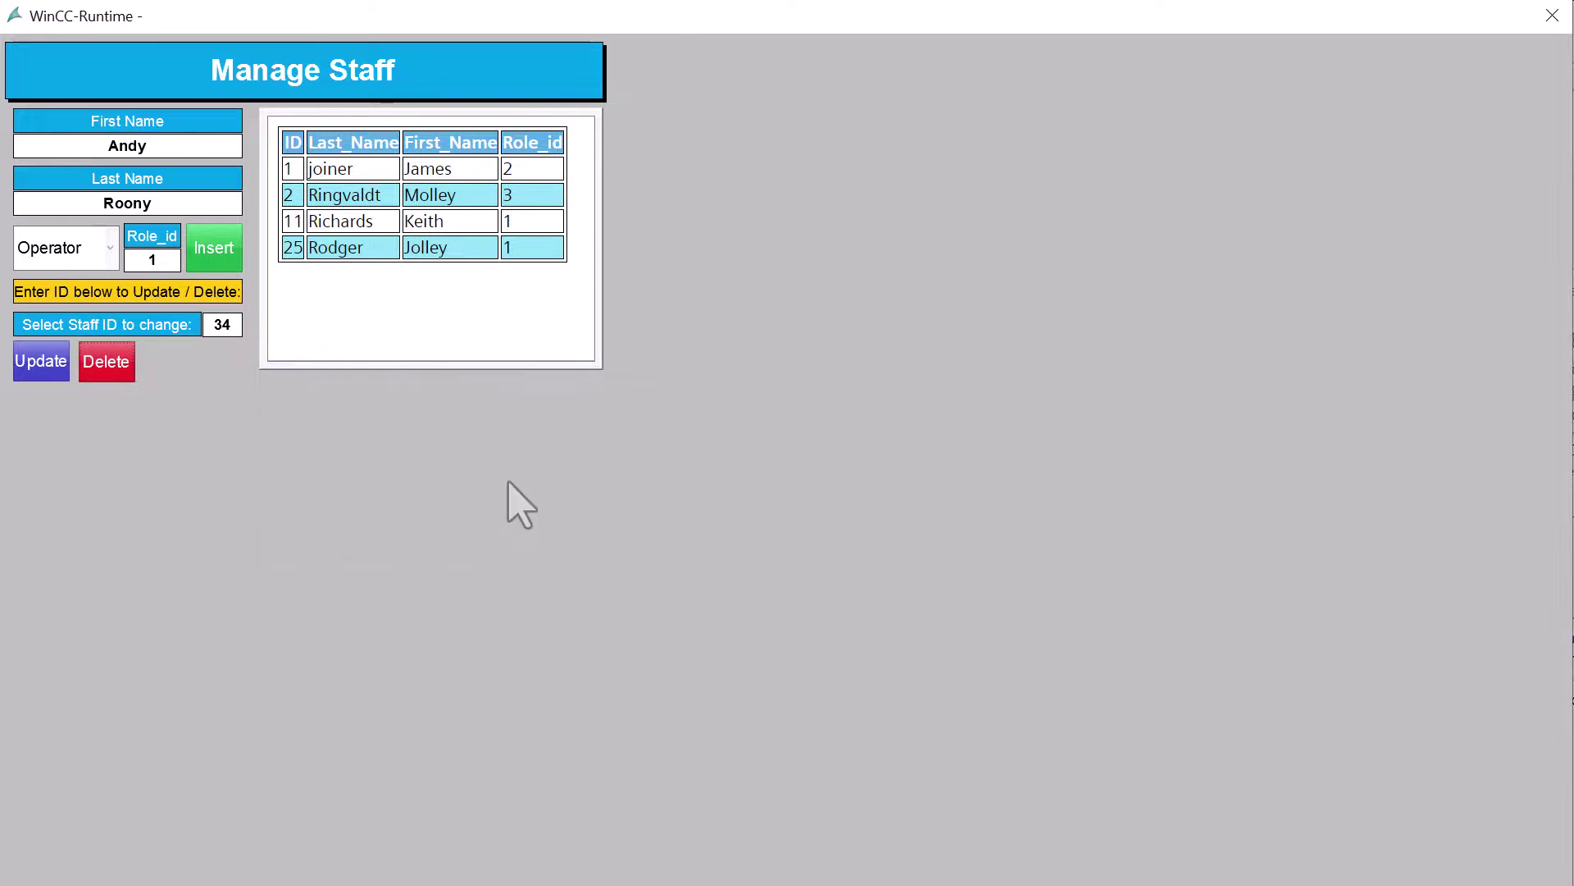